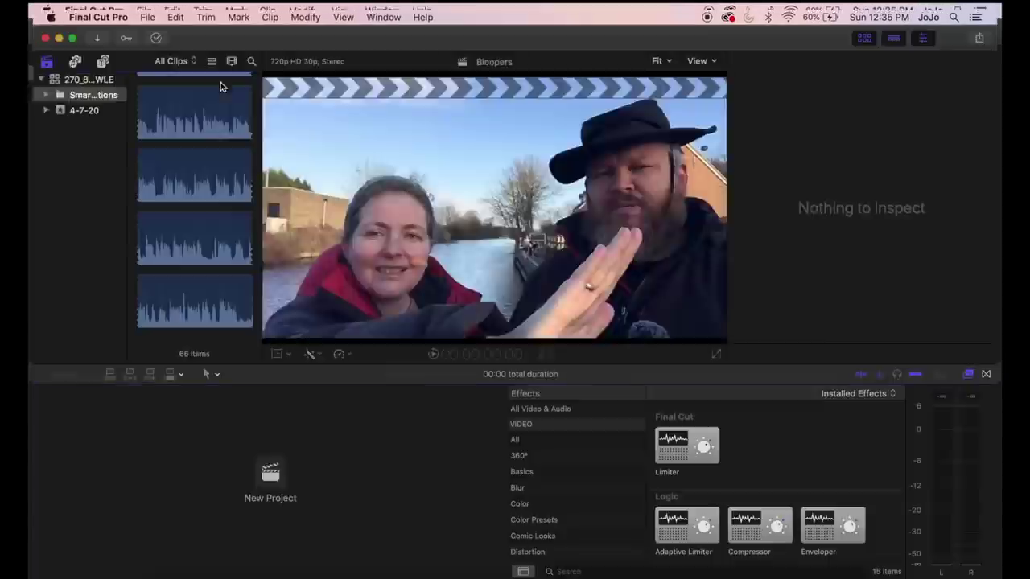
Switch to Finder, open the TEMPLATES library in Final Cut Pro and select it in the sidebar
key(super+Tab)
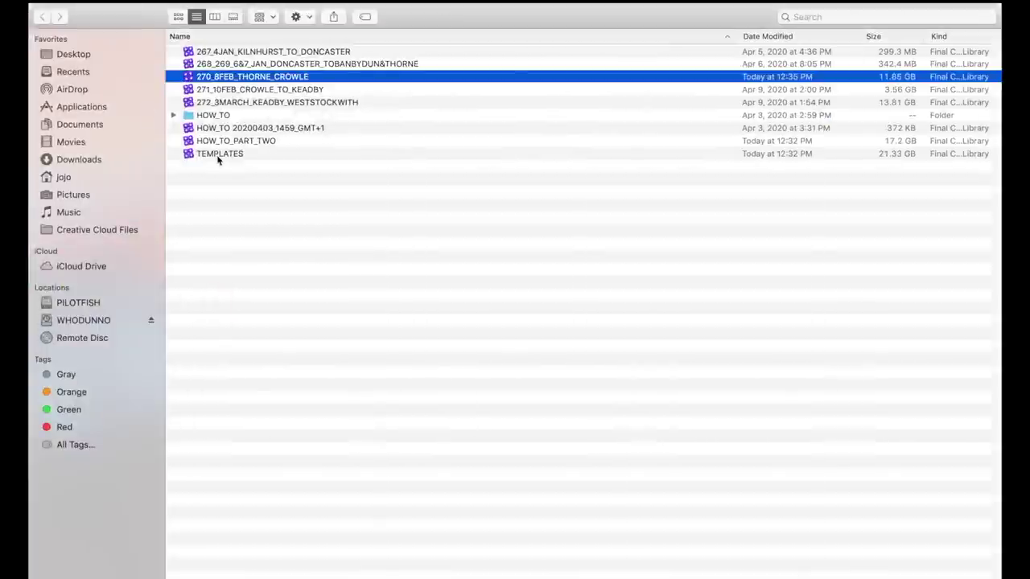
click(215, 155)
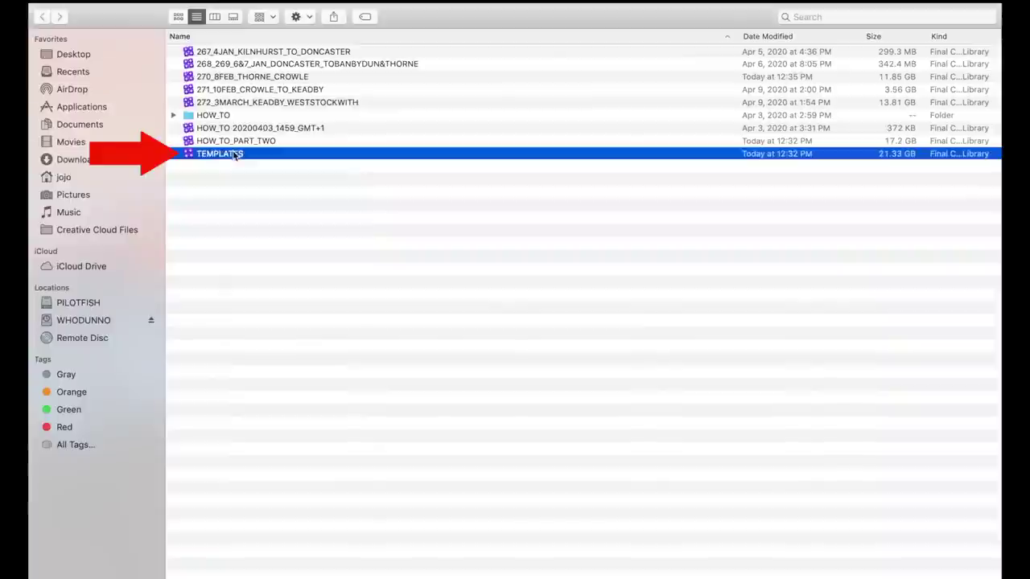
double_click(233, 155)
click(95, 76)
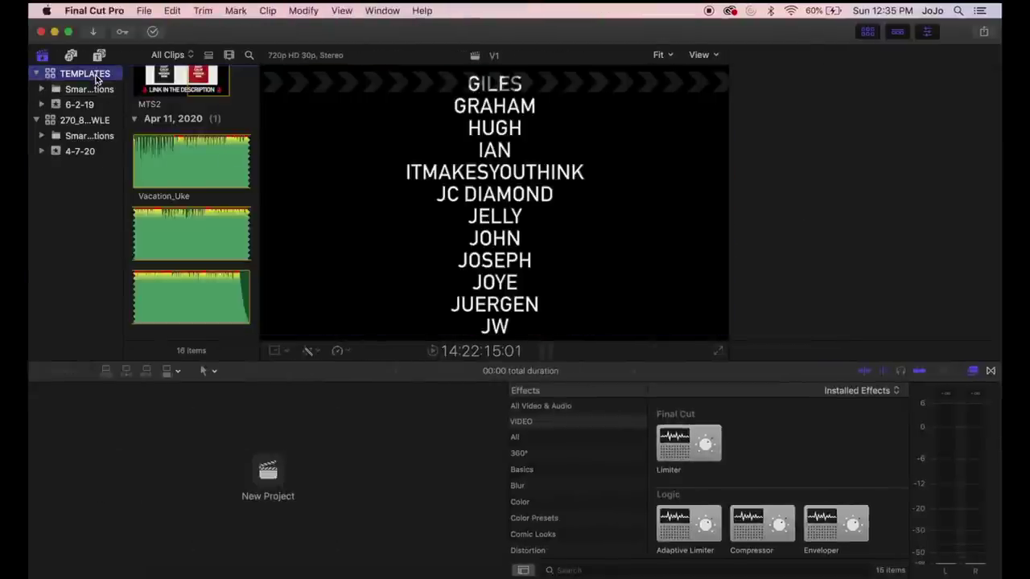
Select the 270_8FEB_THORNE_CROWLE library and go to the beginning of its clips
click(74, 121)
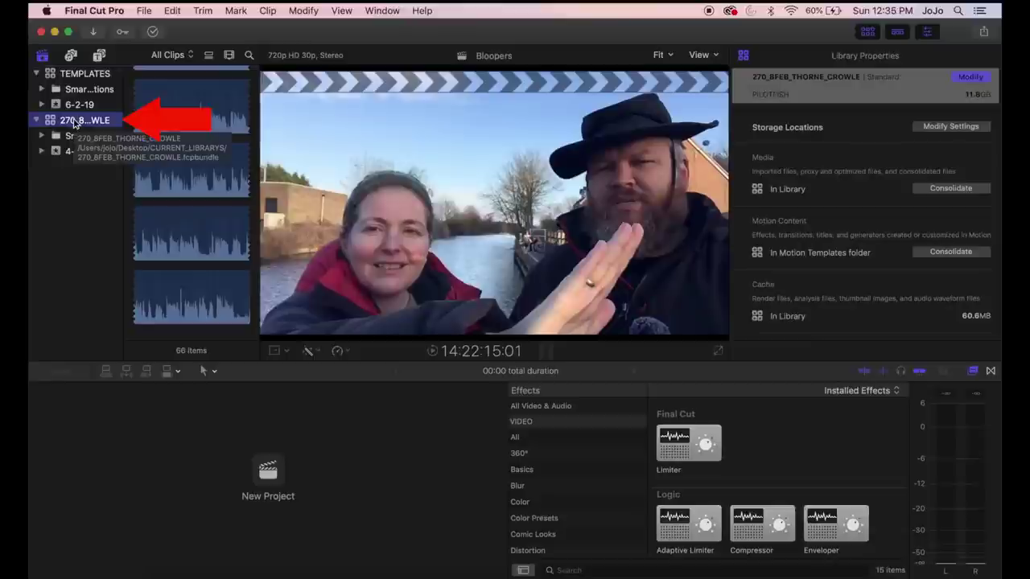
click(74, 122)
key(Escape)
key(Return)
scroll(191, 128, up, 10)
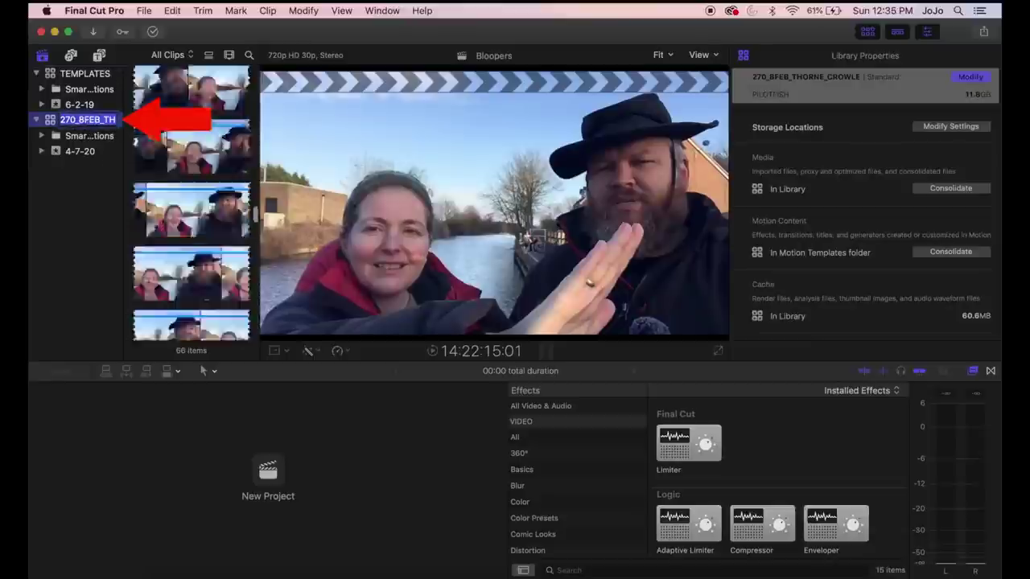
Shrink the browser thumbnails and open the 270 project in the timeline
click(191, 129)
key(super+minus)
key(super+minus)
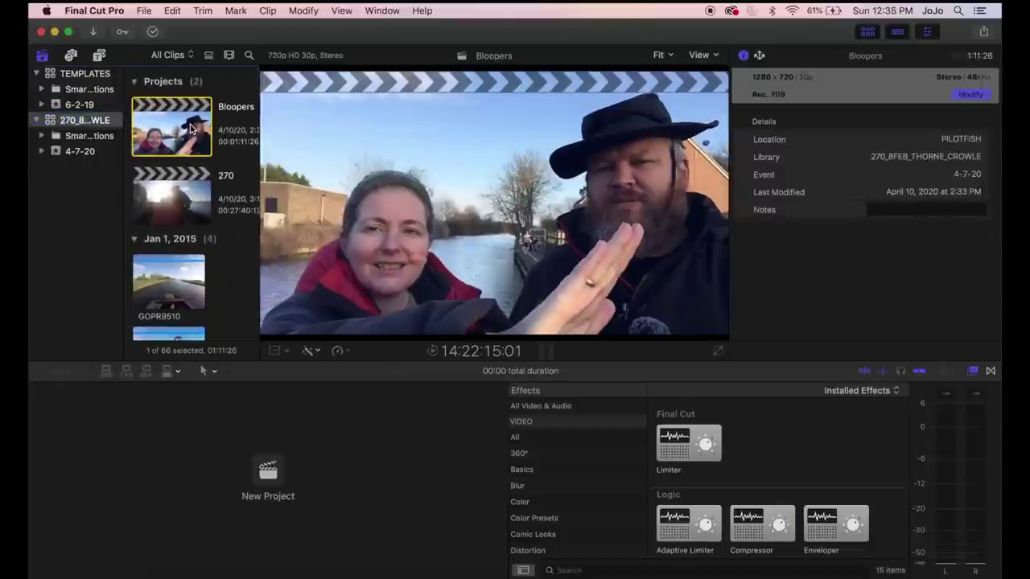
click(171, 192)
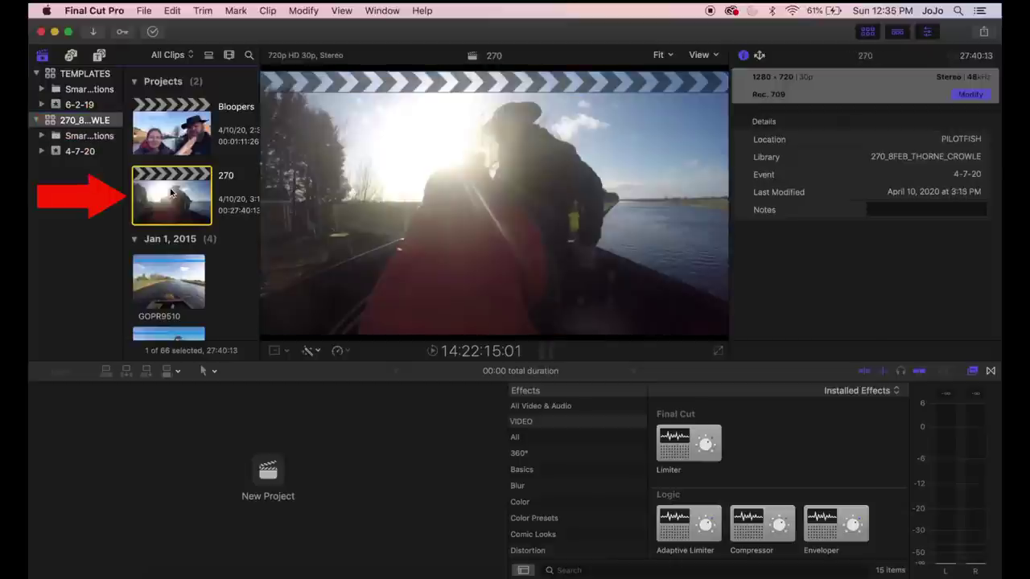
double_click(170, 192)
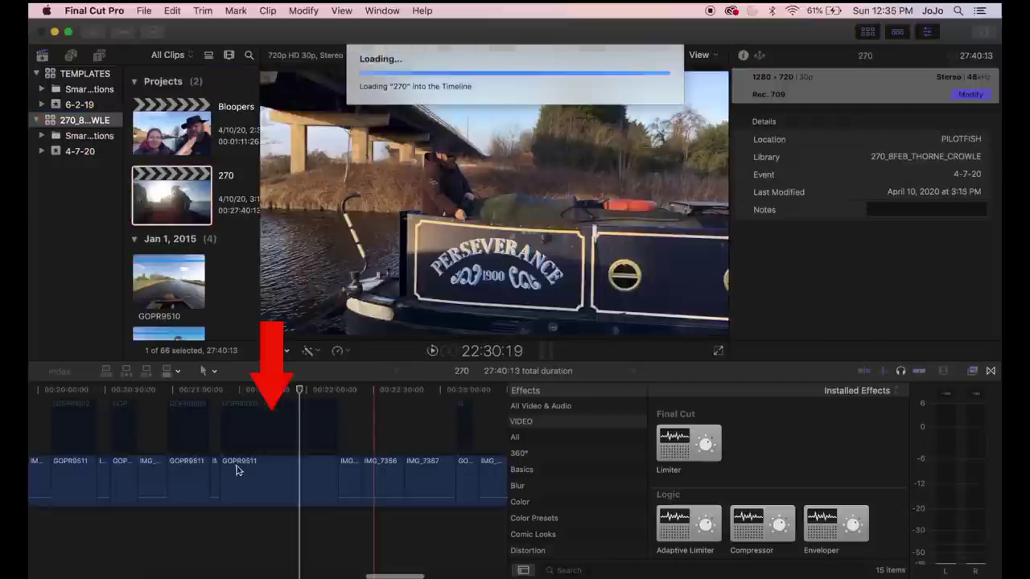
Show all video effects and widen the timeline by narrowing the effects browser
click(514, 435)
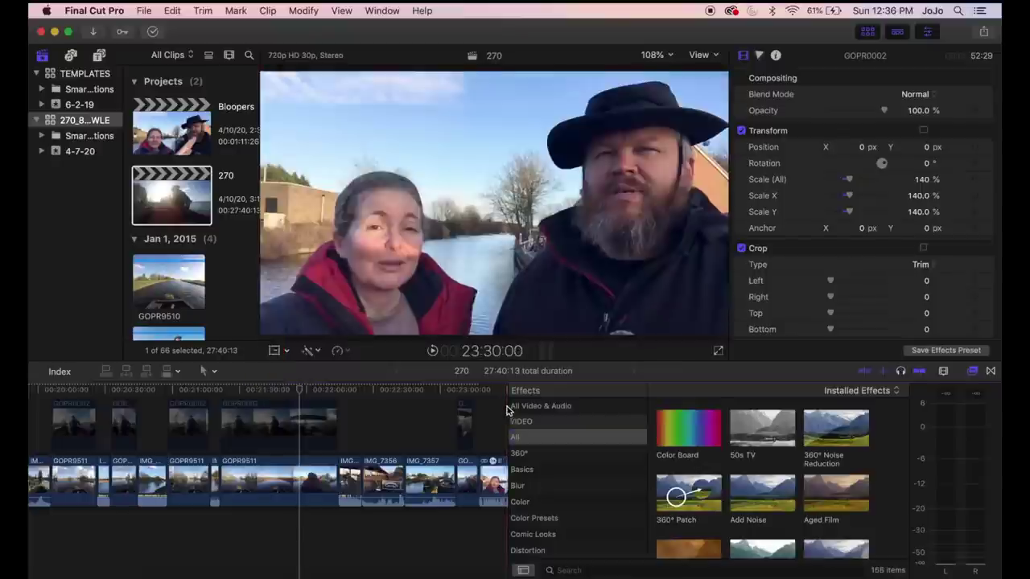
drag(509, 406, 640, 406)
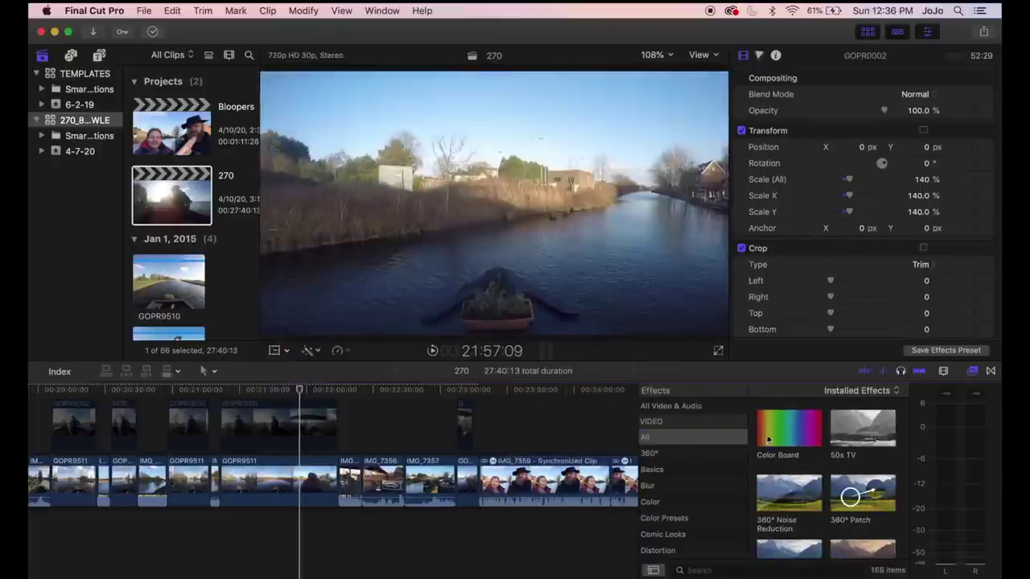
Look through the 270 project's timeline from its first clip to its end and return to the start
scroll(438, 486, left, 10)
scroll(439, 486, left, 15)
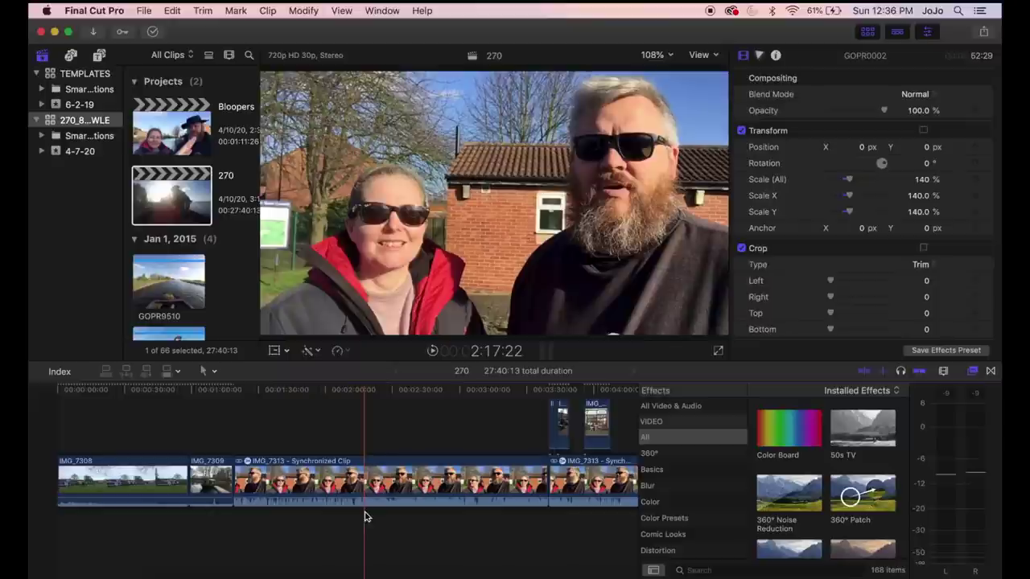
scroll(364, 517, right, 15)
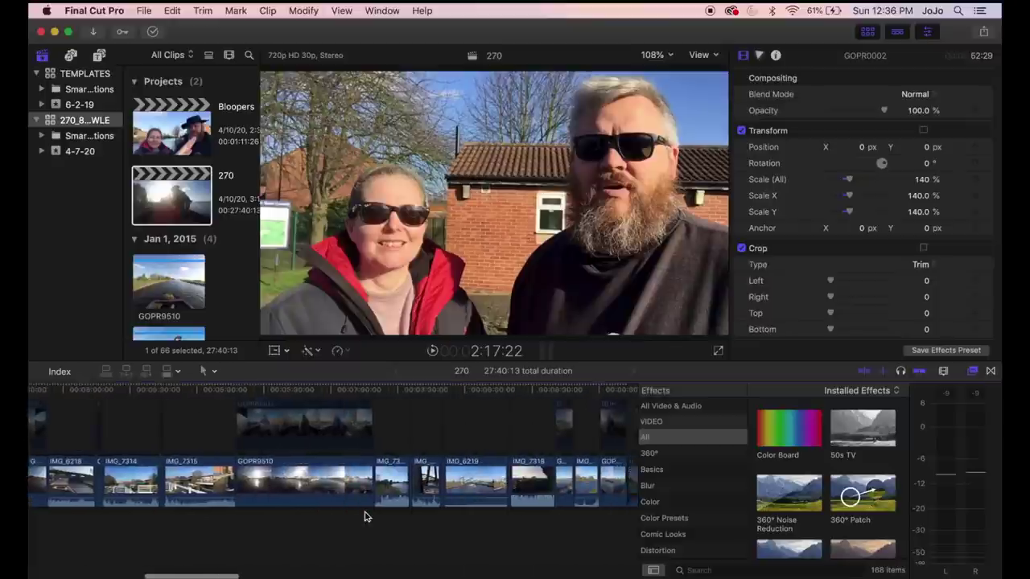
scroll(365, 517, right, 10)
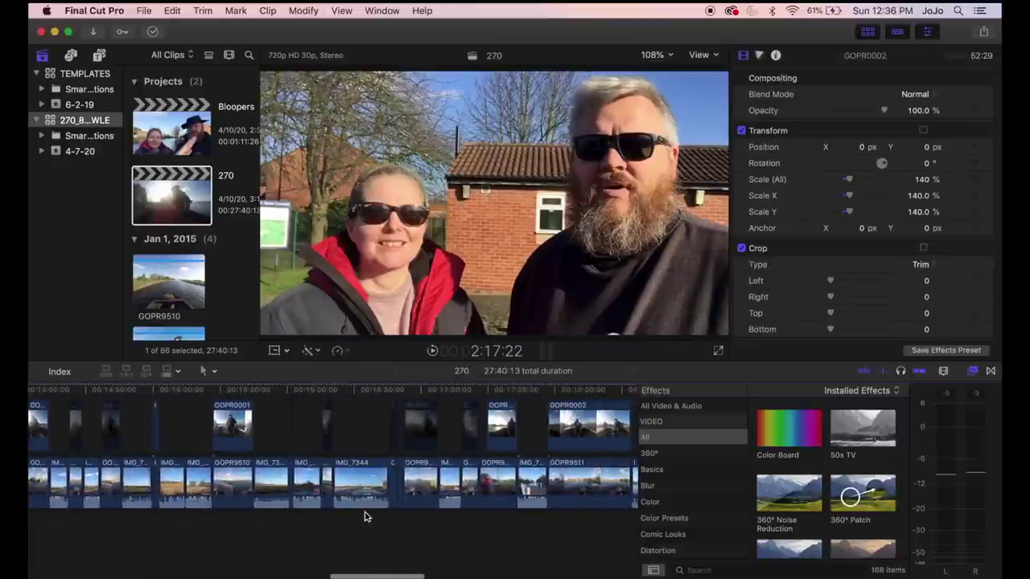
scroll(359, 520, right, 5)
key(End)
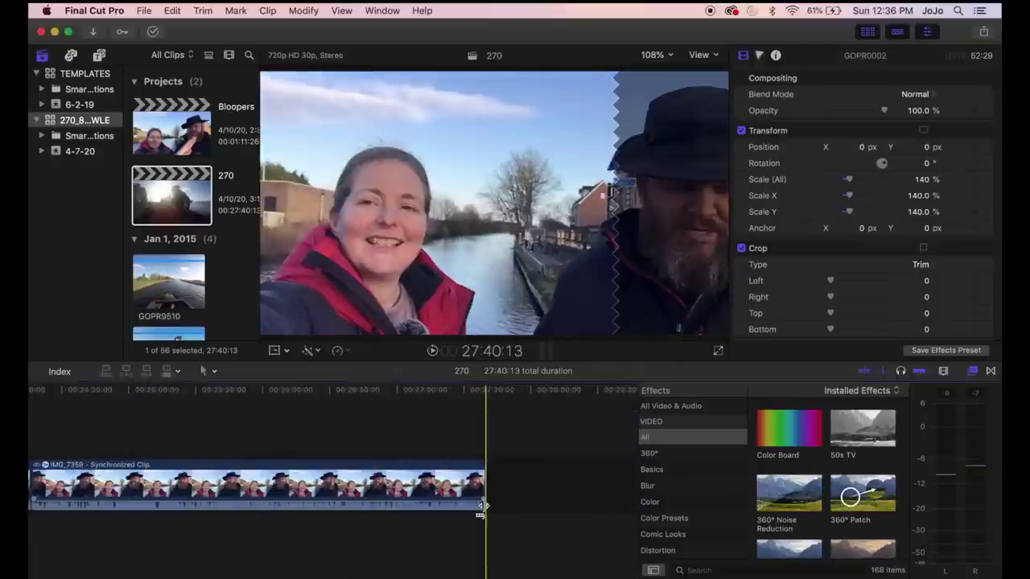
scroll(453, 516, left, 20)
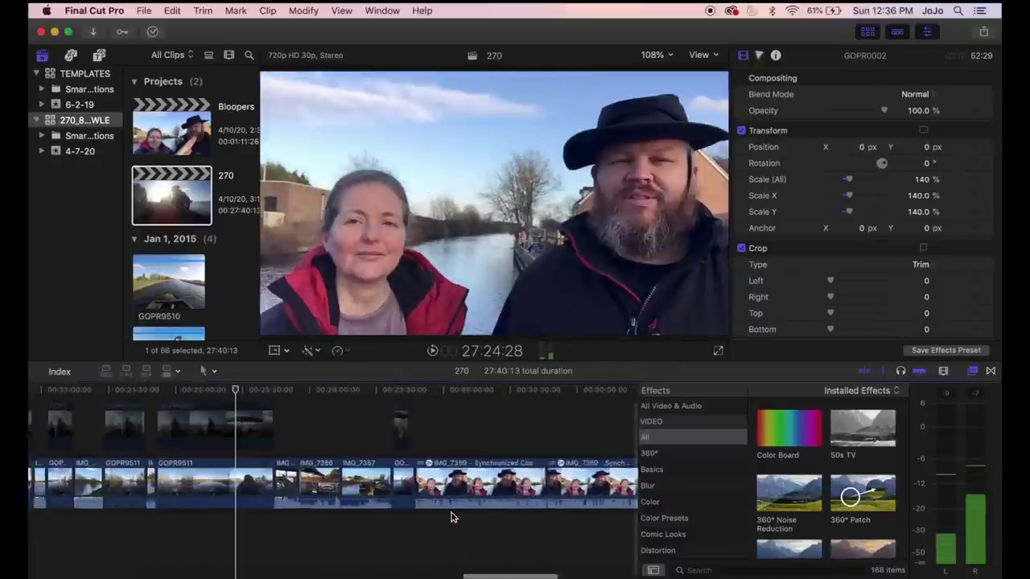
scroll(453, 518, right, 6)
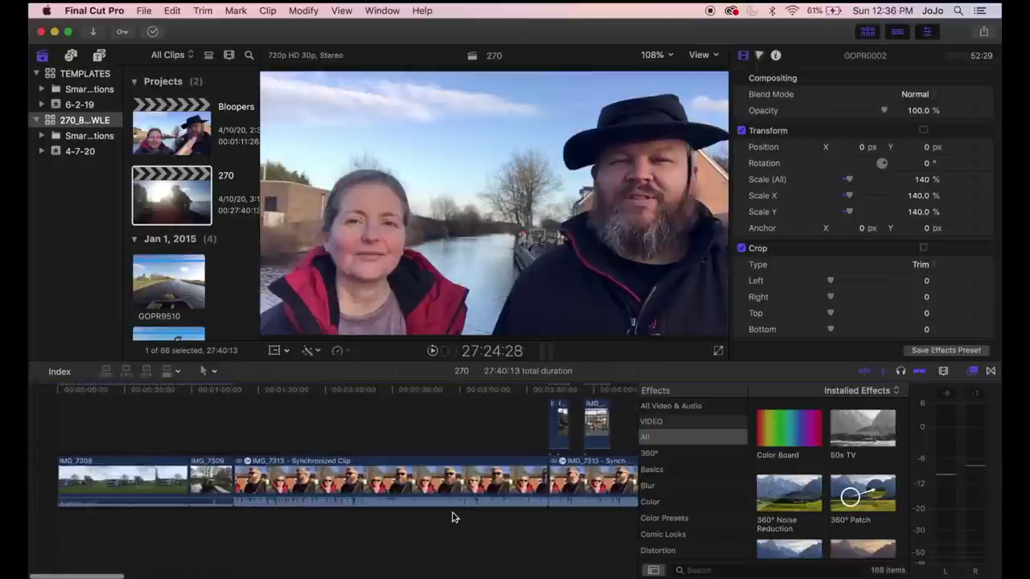
scroll(453, 517, left, 6)
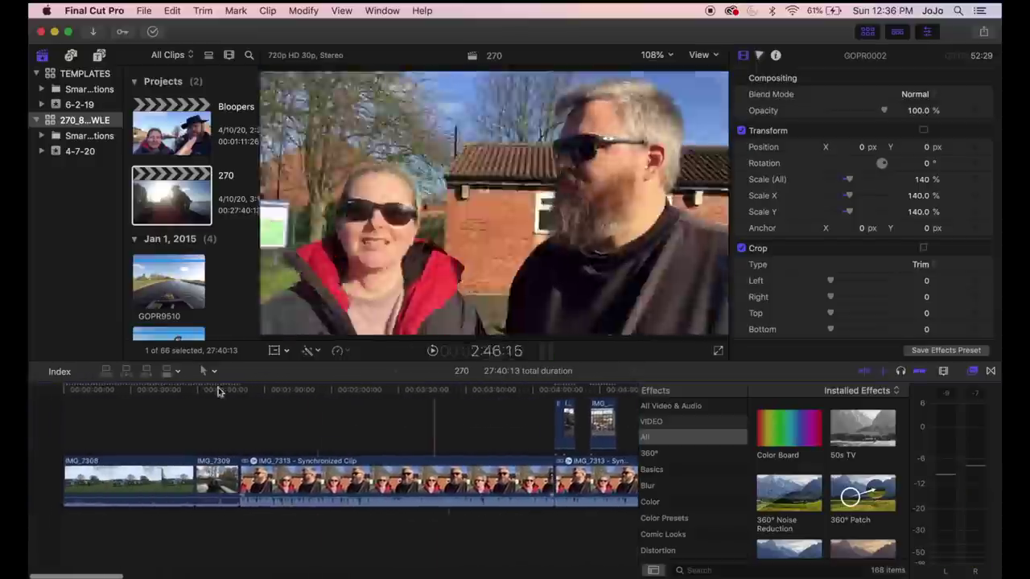
Show the 270 library's Audio Only smart collection and play the STE-013 recording at a raised volume
click(45, 138)
click(44, 139)
click(44, 138)
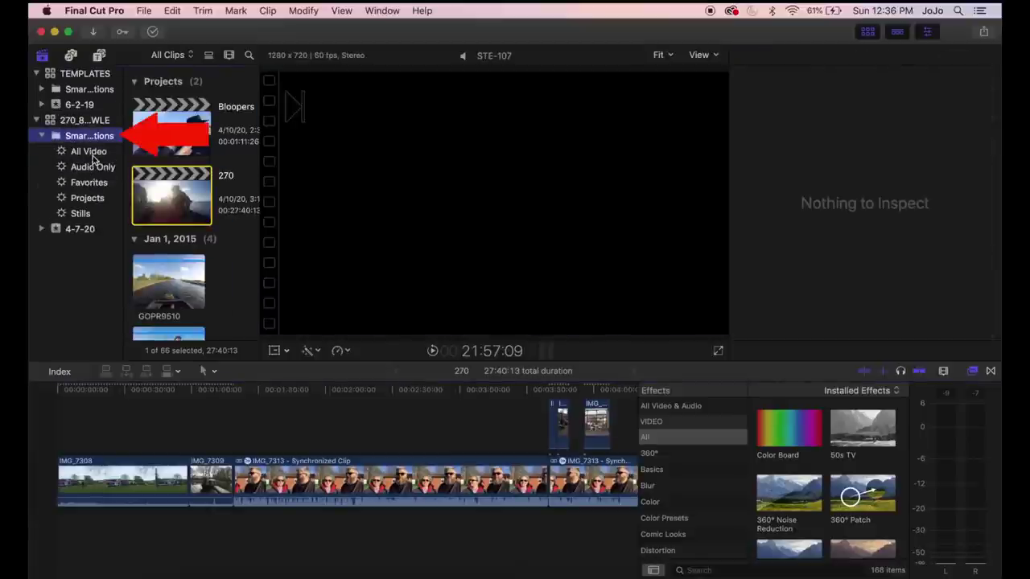
click(97, 167)
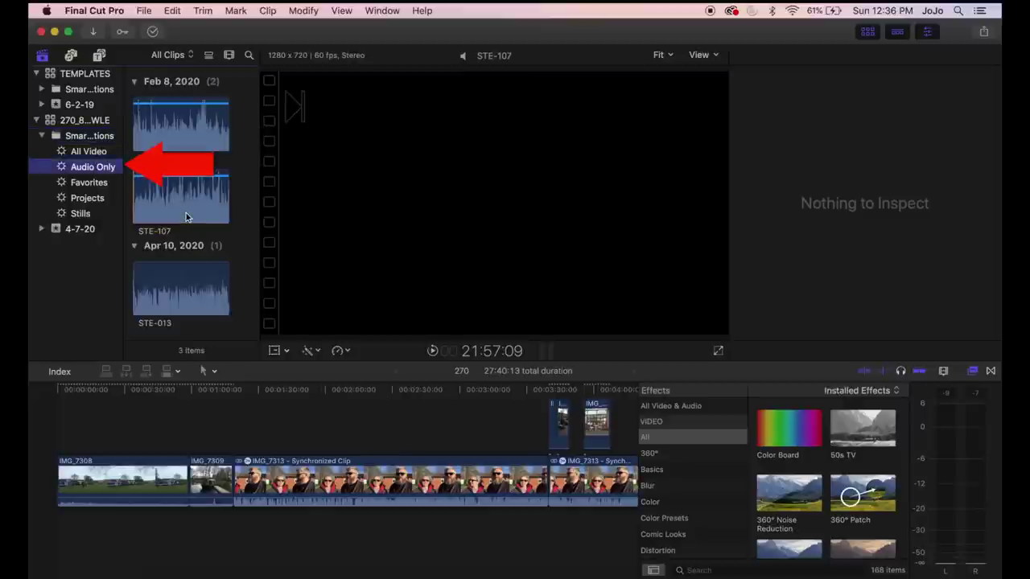
click(140, 288)
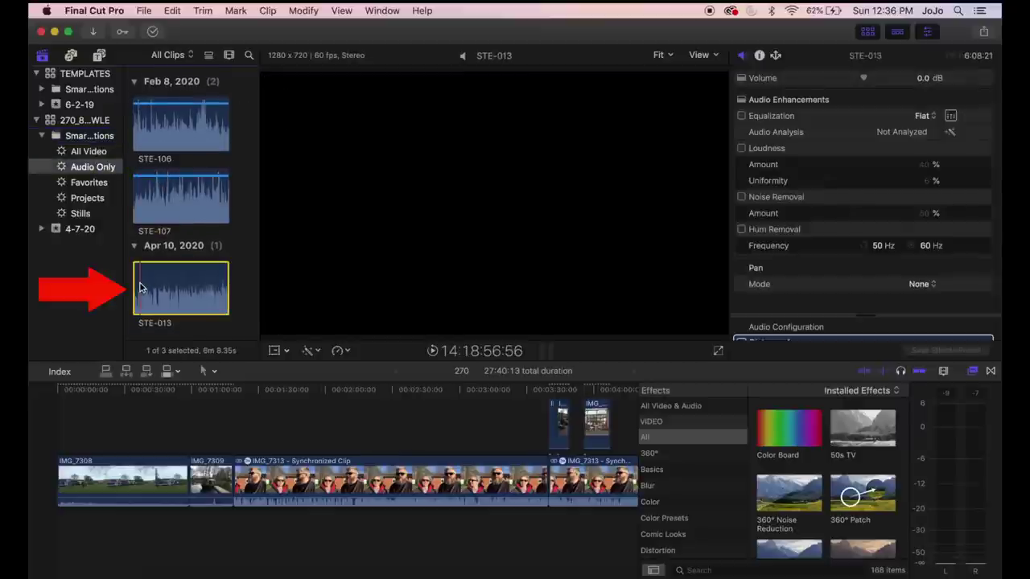
key(space)
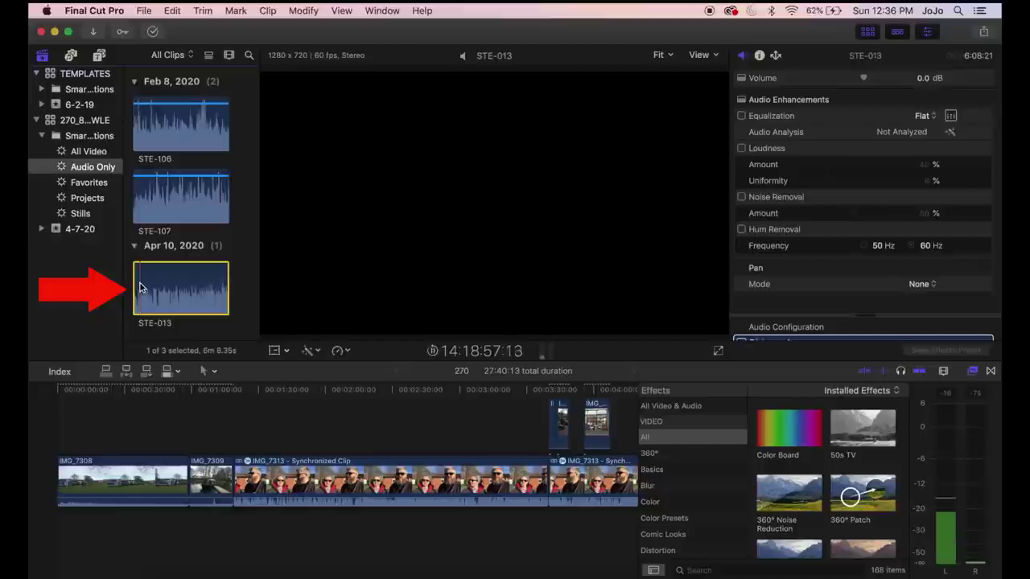
key(XF86AudioRaiseVolume)
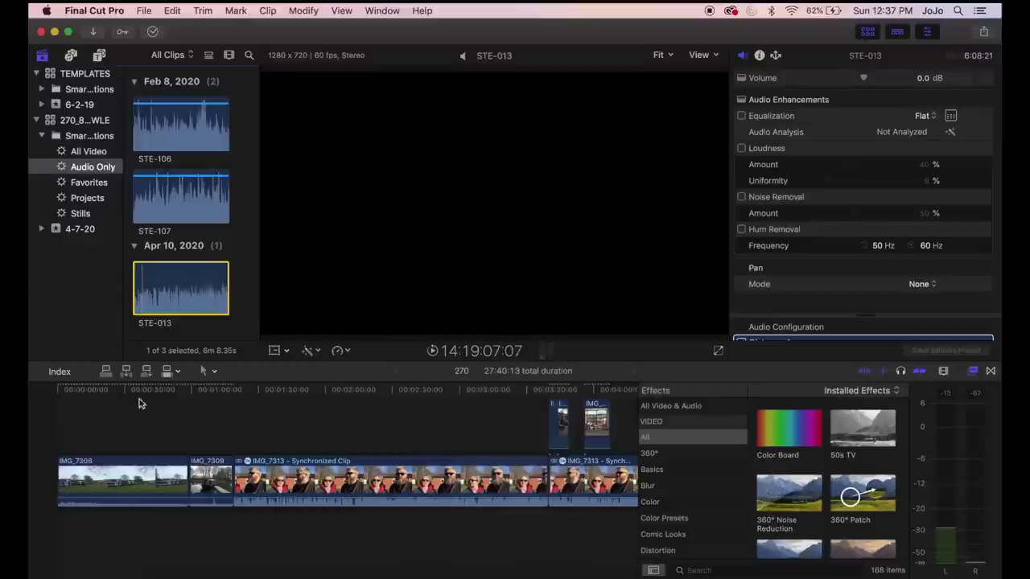
Park the playhead at the start of the 270 timeline and open the V2 project from the TEMPLATES library
click(50, 431)
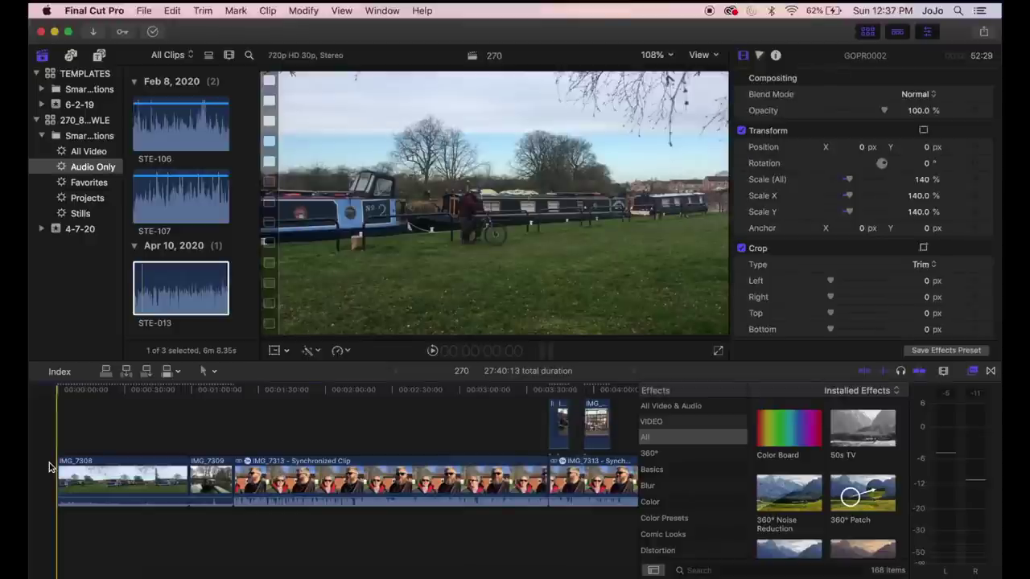
click(87, 75)
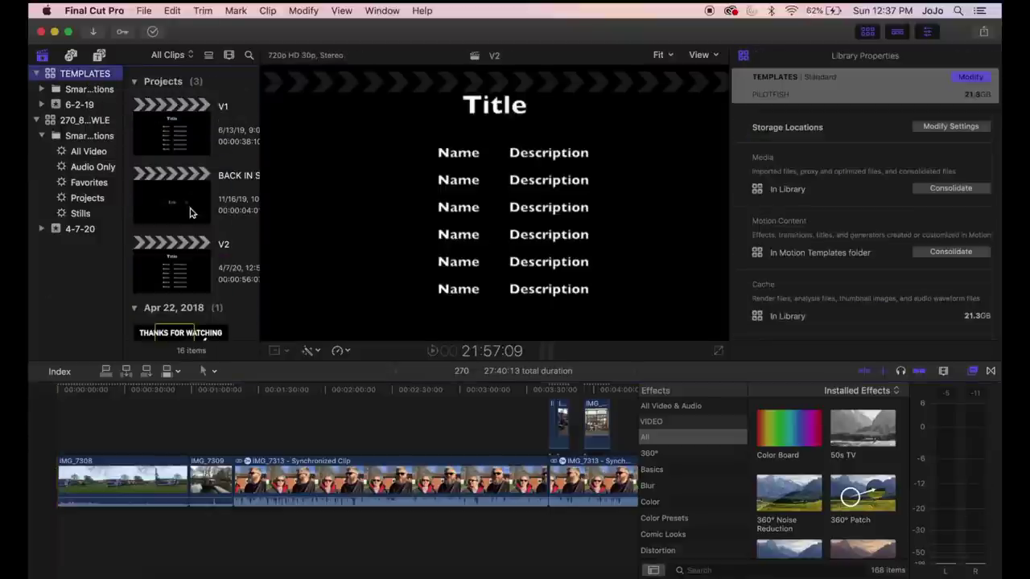
double_click(182, 258)
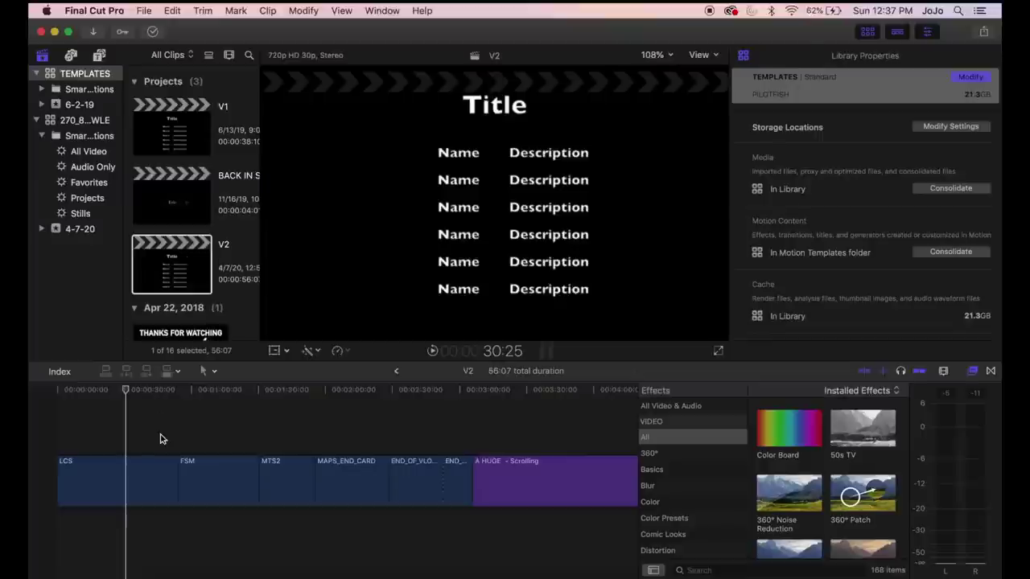
Copy the HASSALL GREEN Pull Focus title together with the black Custom background beneath it
scroll(229, 462, right, 15)
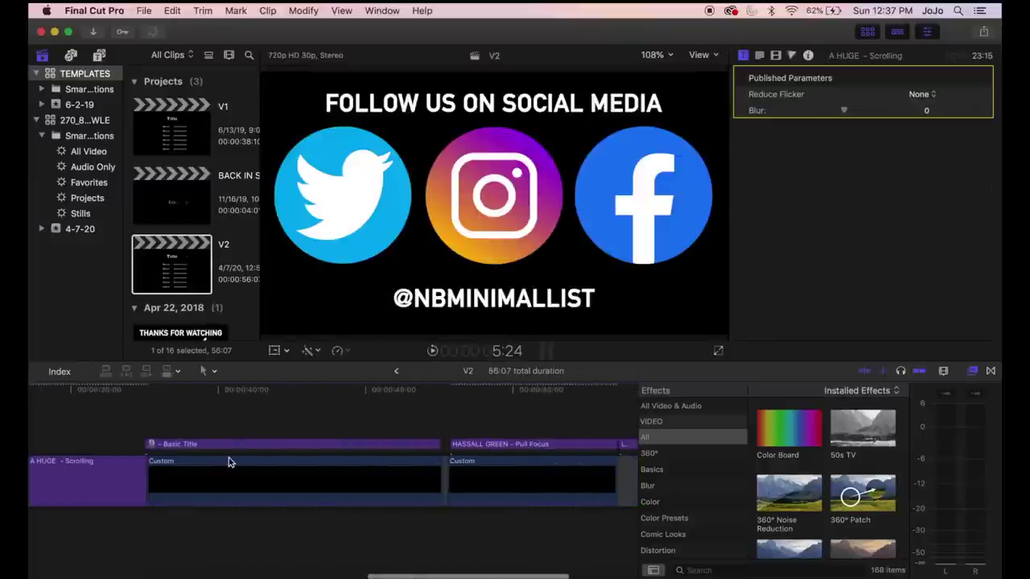
click(291, 422)
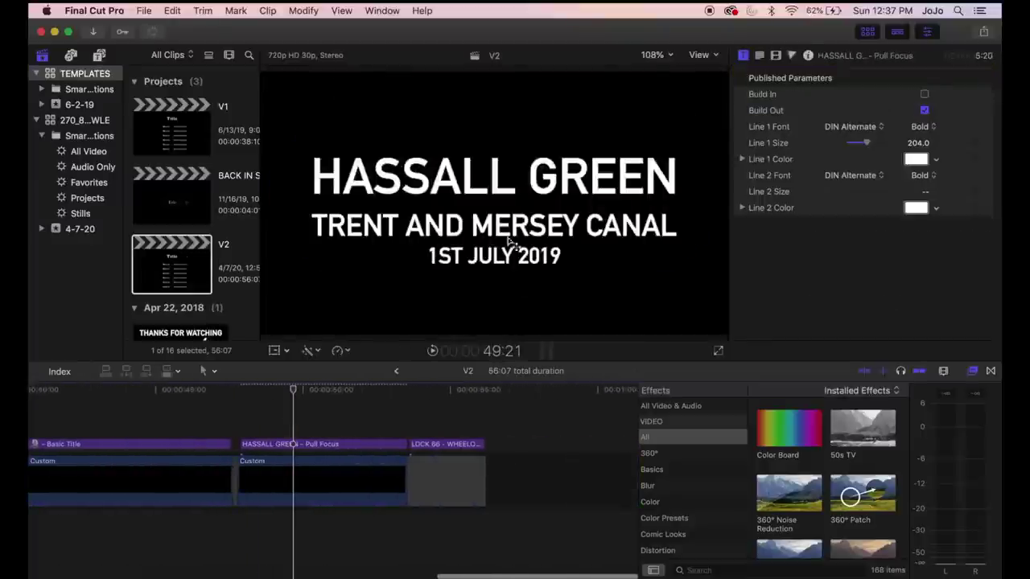
click(316, 448)
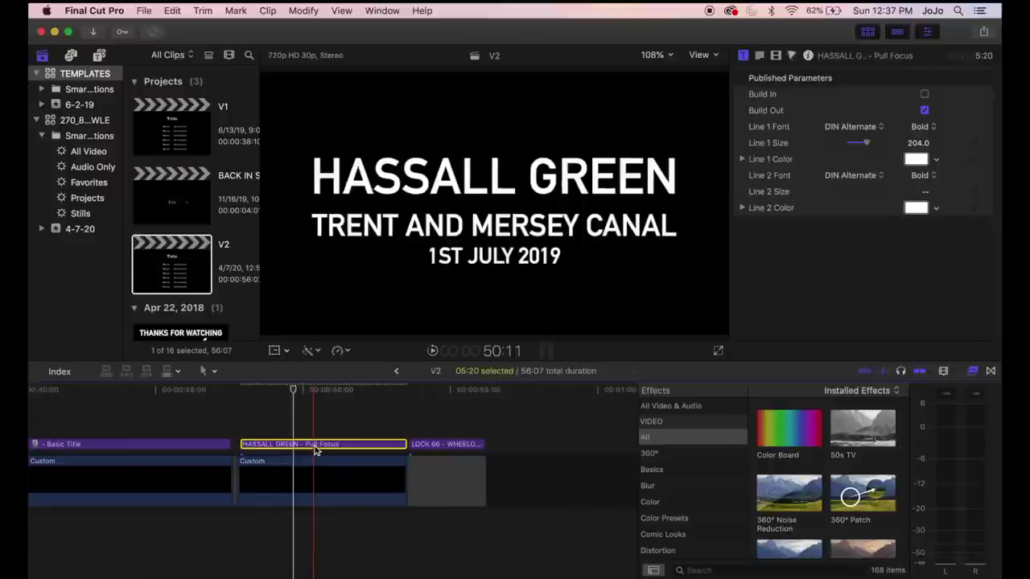
super+click(315, 490)
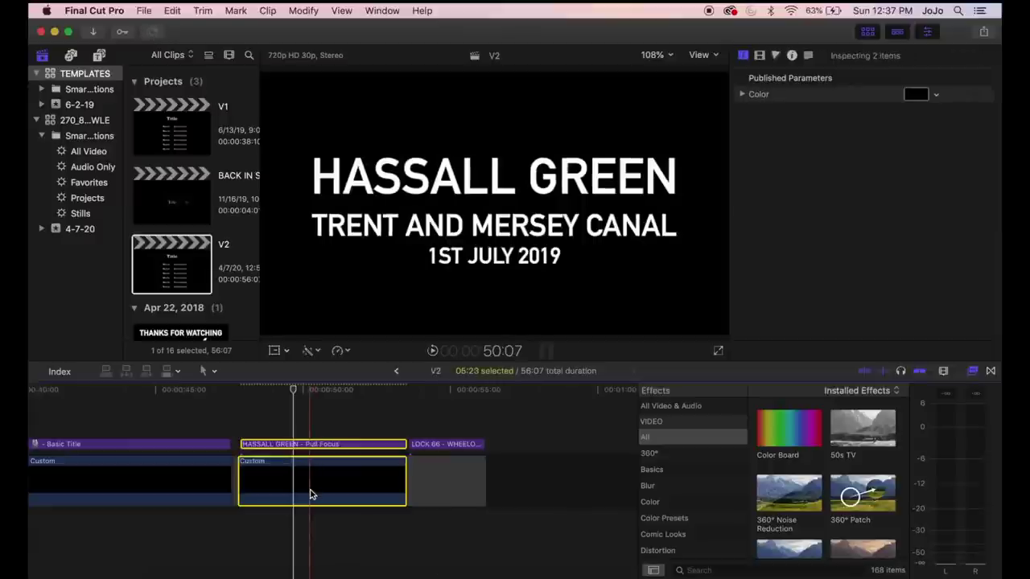
key(super+c)
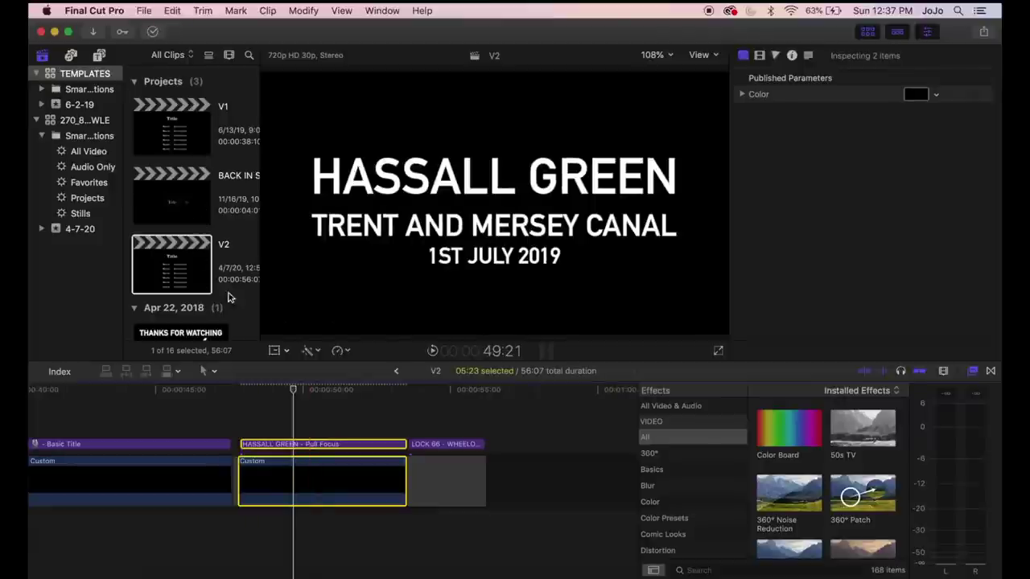
Return to the 270 project and paste the copied title and background before the IMG_7308 clip
click(396, 372)
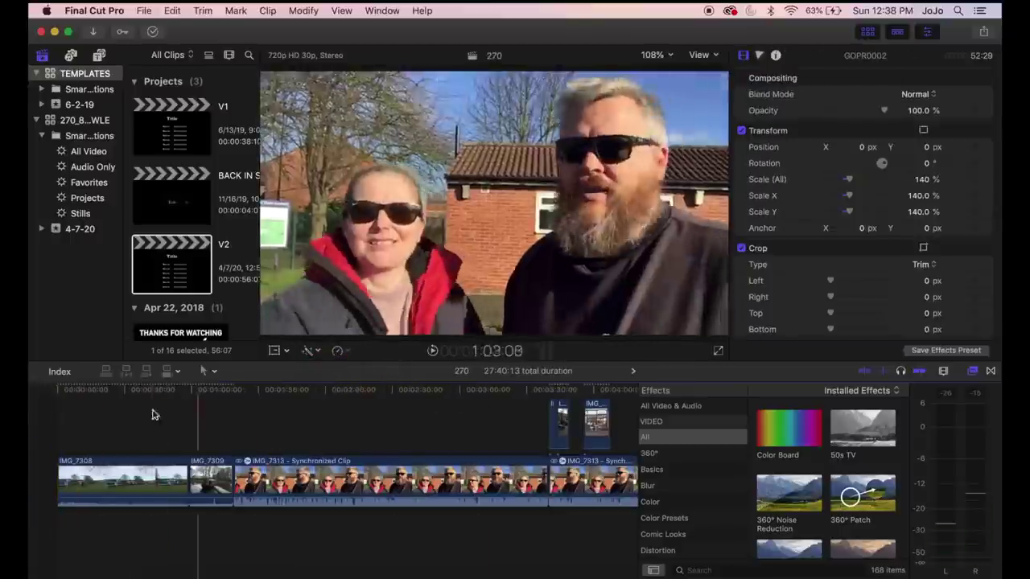
key(super+v)
click(58, 433)
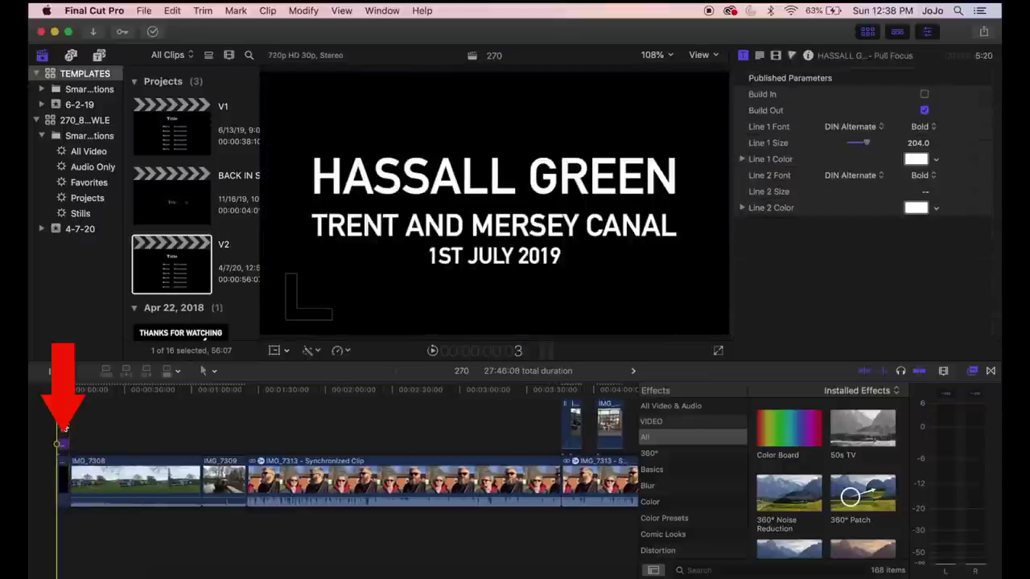
Extend the start of the HASSALL GREEN title to line up with the start of its black background
key(super+equal)
key(super+equal)
click(188, 417)
drag(59, 444, 51, 444)
Replace the HASSALL GREEN line of the Pull Focus title with THORNE
click(149, 434)
click(153, 444)
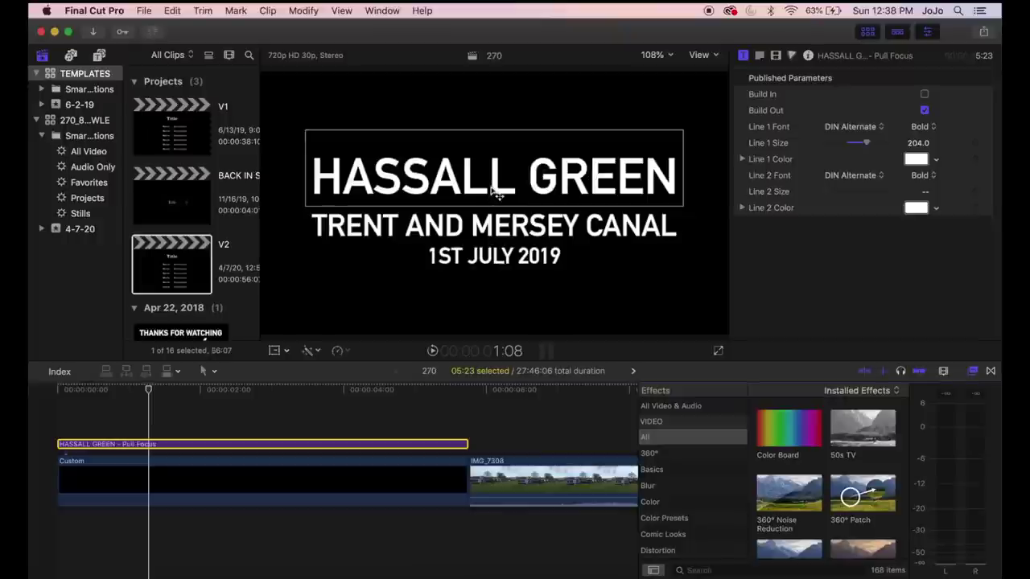
double_click(524, 174)
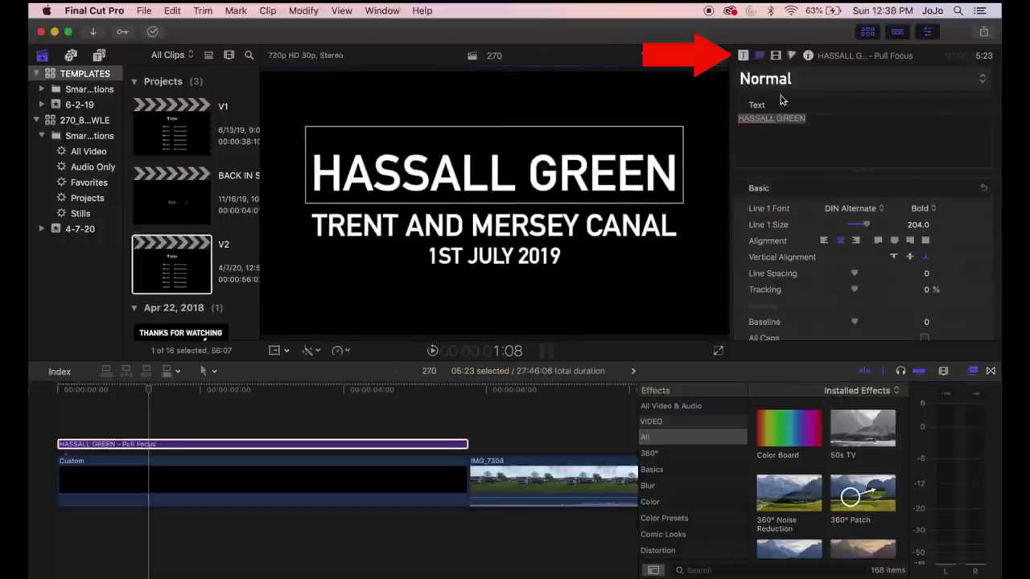
drag(818, 117, 715, 117)
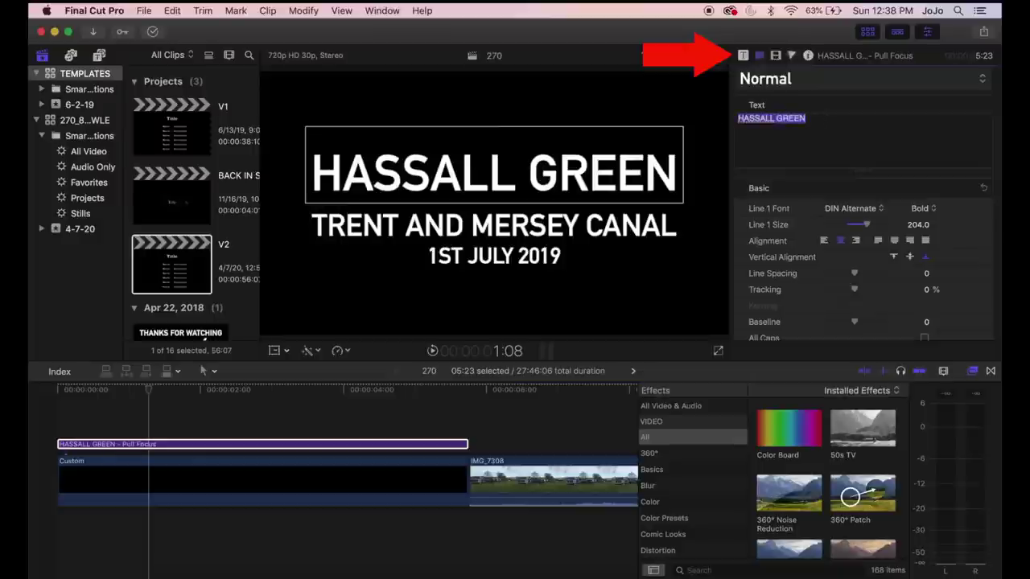
text(THor)
key(BackSpace)
key(BackSpace)
text(ORNE)
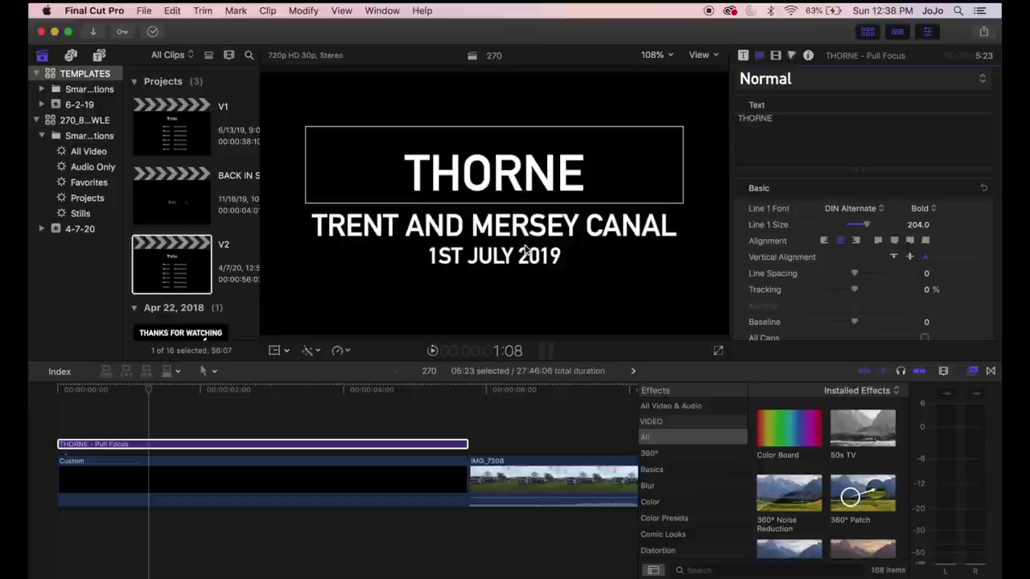
Change the title's second line to STAINFORTH & KEADBY CANAL and reduce its text size to 111
click(428, 237)
drag(825, 120, 736, 121)
key(BackSpace)
text(STAINFORTH & KEADBY)
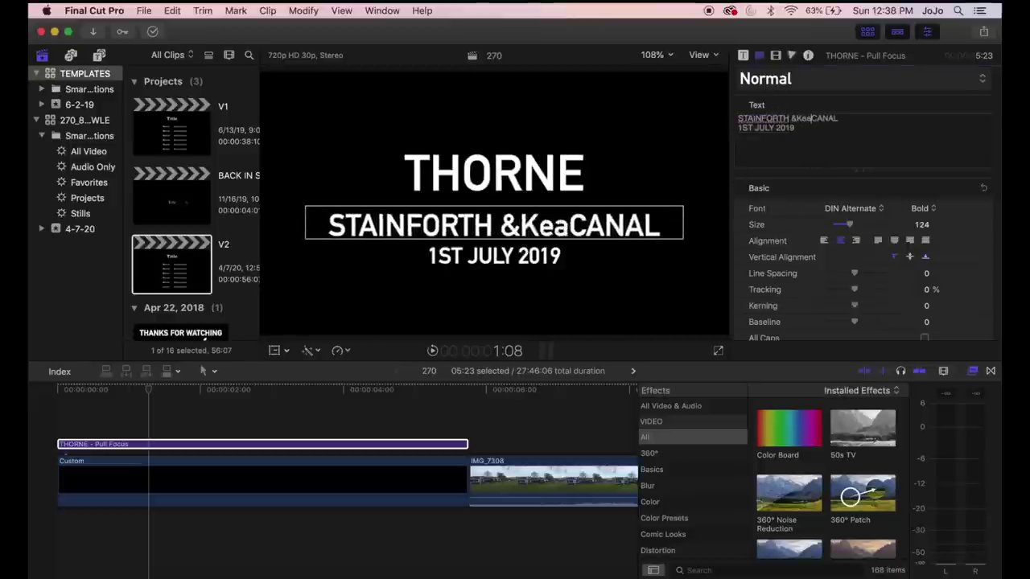
click(796, 118)
triple_click(857, 121)
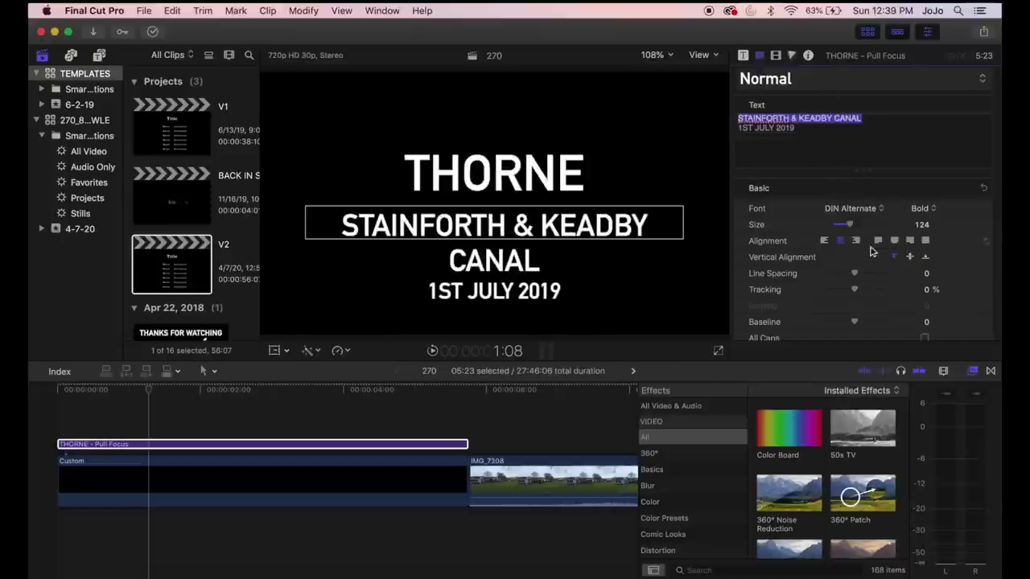
Add a line reading SHEFFIELD & SOUTHYORKSHIRE NAVIGATION between the canal name and the date
key(Right)
key(Return)
text(SHEFFIELD &)
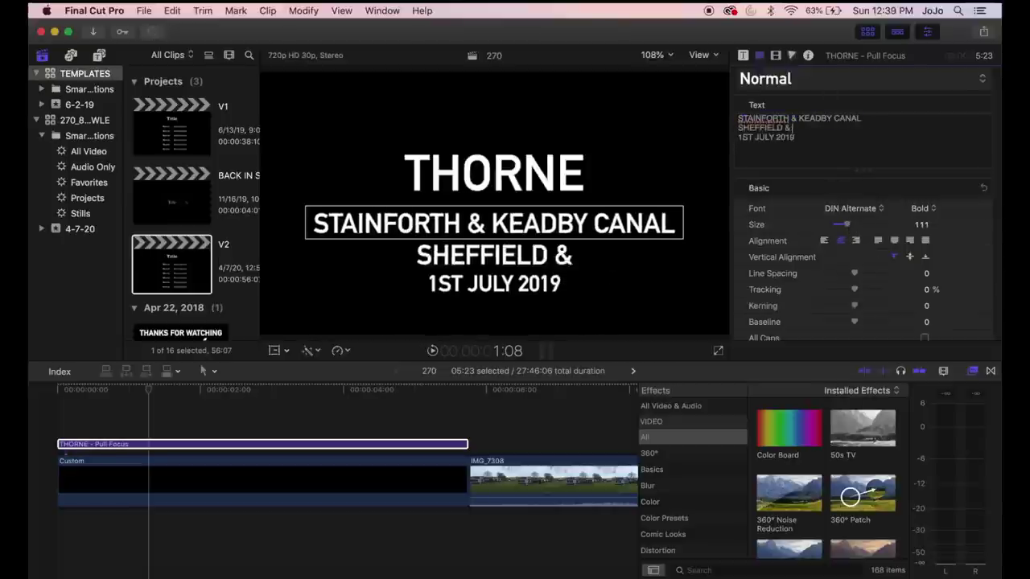
text( South Yorkshire NACI)
key(BackSpace)
key(BackSpace)
key(BackSpace)
key(BackSpace)
key(BackSpace)
key(BackSpace)
key(BackSpace)
key(BackSpace)
key(BackSpace)
key(BackSpace)
key(BackSpace)
key(BackSpace)
key(BackSpace)
key(BackSpace)
key(BackSpace)
key(BackSpace)
key(BackSpace)
key(BackSpace)
key(BackSpace)
key(BackSpace)
text(SOUTHYORKSHIRE NAVIGATION)
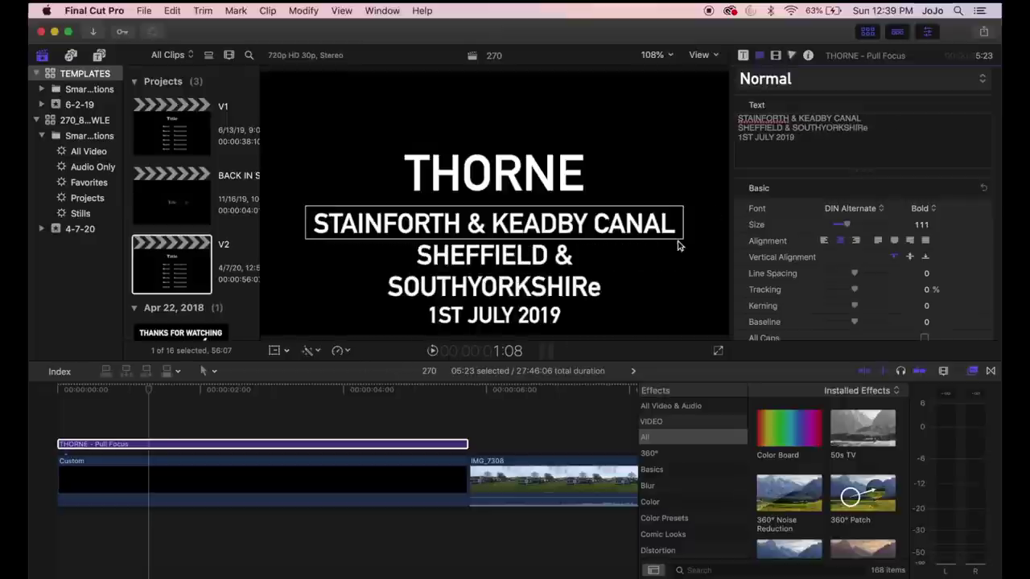
Shrink the navigation line so it fits on one row, and separate SOUTH and YORKSHIRE with a space
triple_click(934, 127)
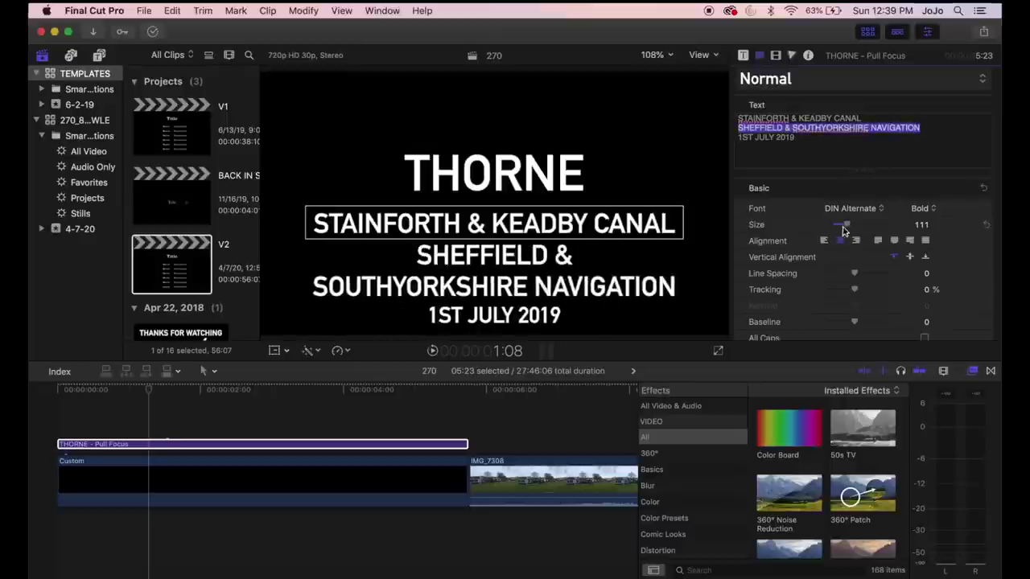
drag(845, 225, 839, 225)
click(820, 127)
Replace the title's date with 8TH FEBRUARY 2020 and set that line's text size to 63
triple_click(874, 137)
text((8TH FEBRUARY 2020)
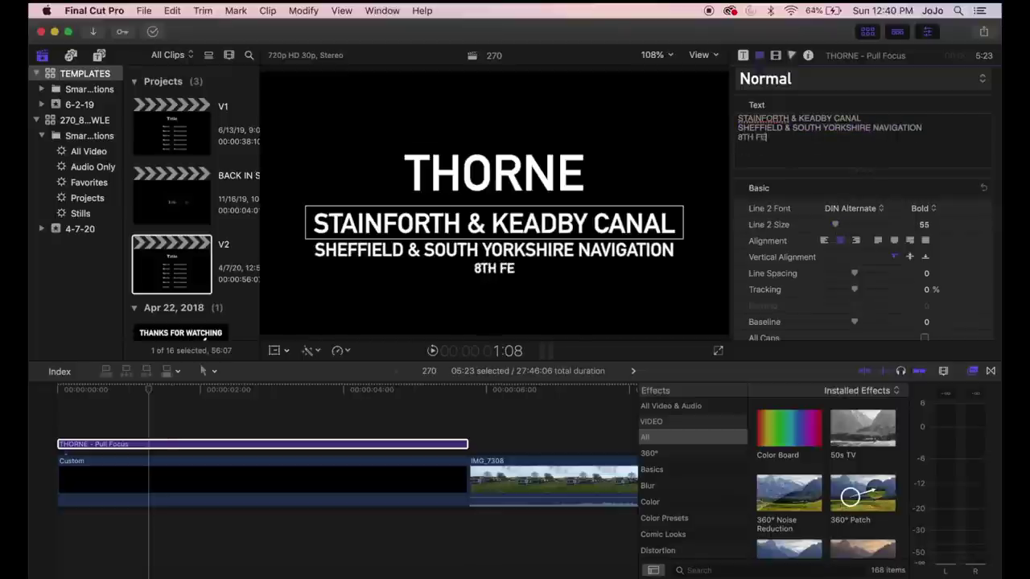
triple_click(804, 138)
drag(834, 225, 834, 224)
click(361, 427)
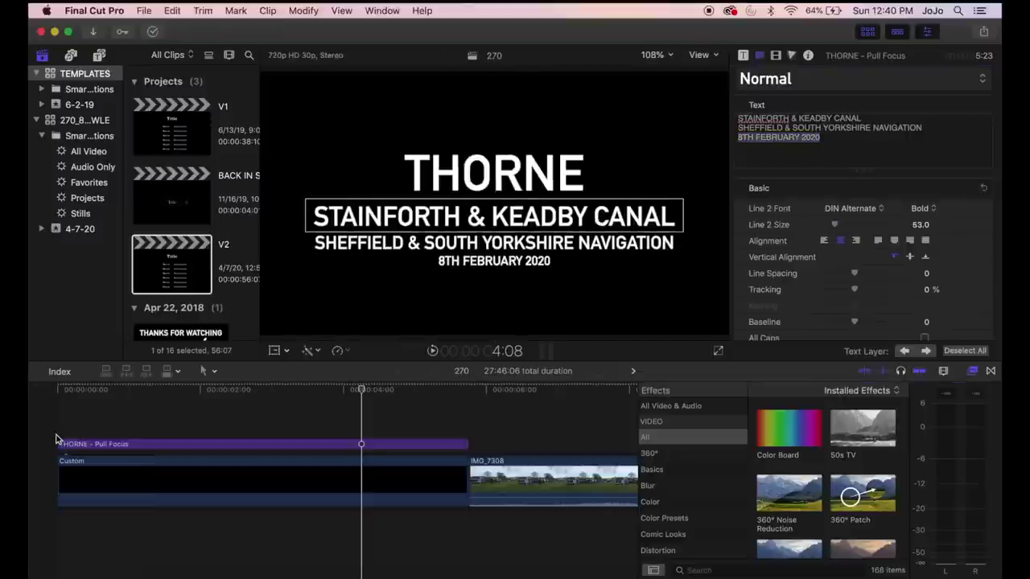
Switch to Finder and audition several MP3 tracks from the expanded artist folder in CURRENT_YOUTUBE_MUSIC
mouse_move(213, 571)
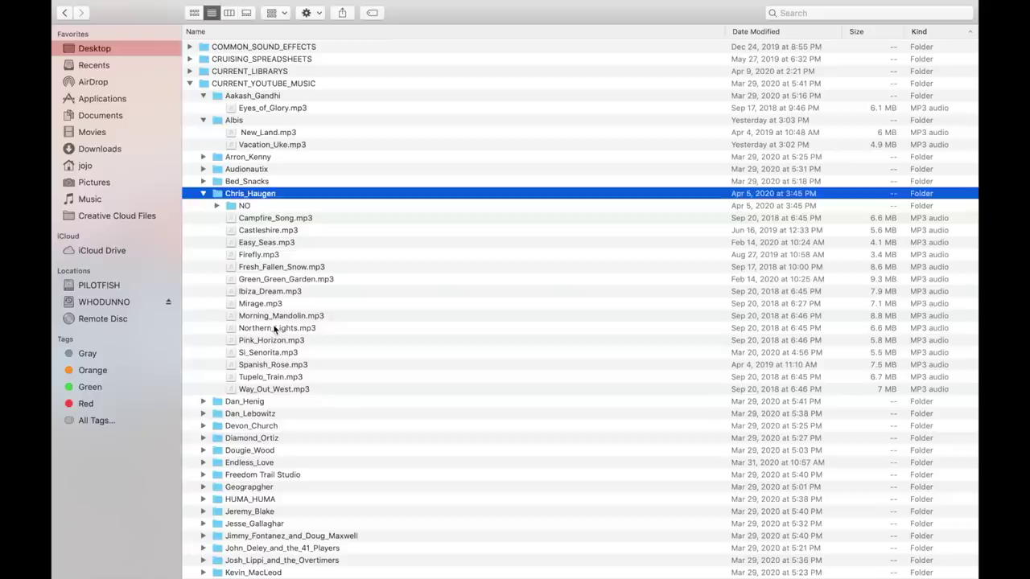
click(265, 269)
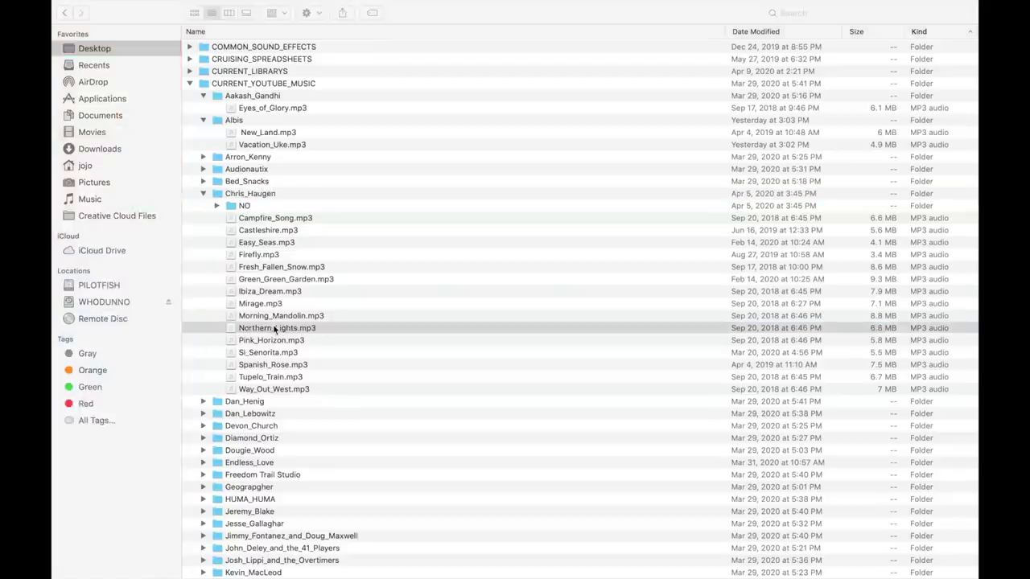
click(284, 342)
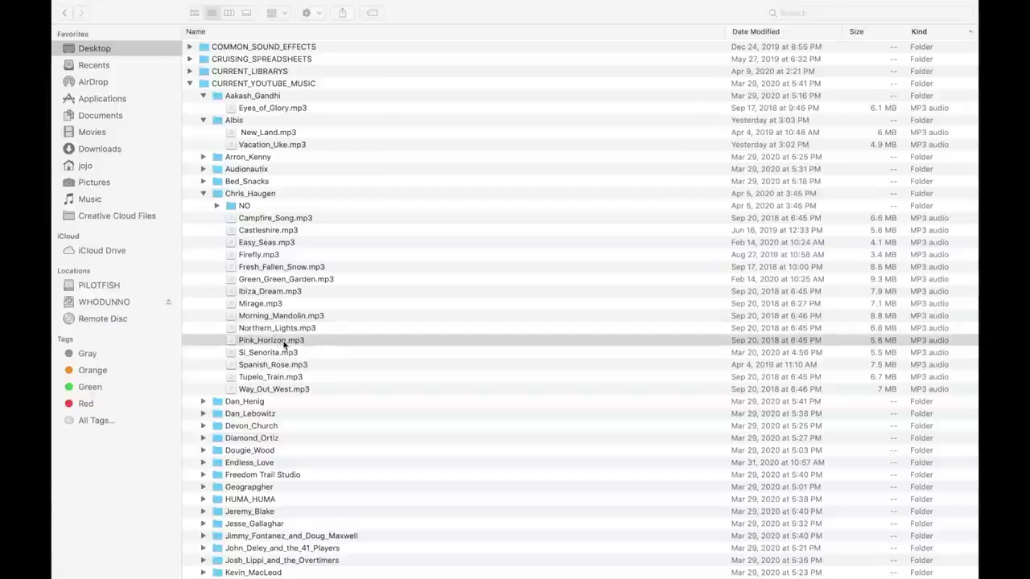
click(286, 378)
click(317, 319)
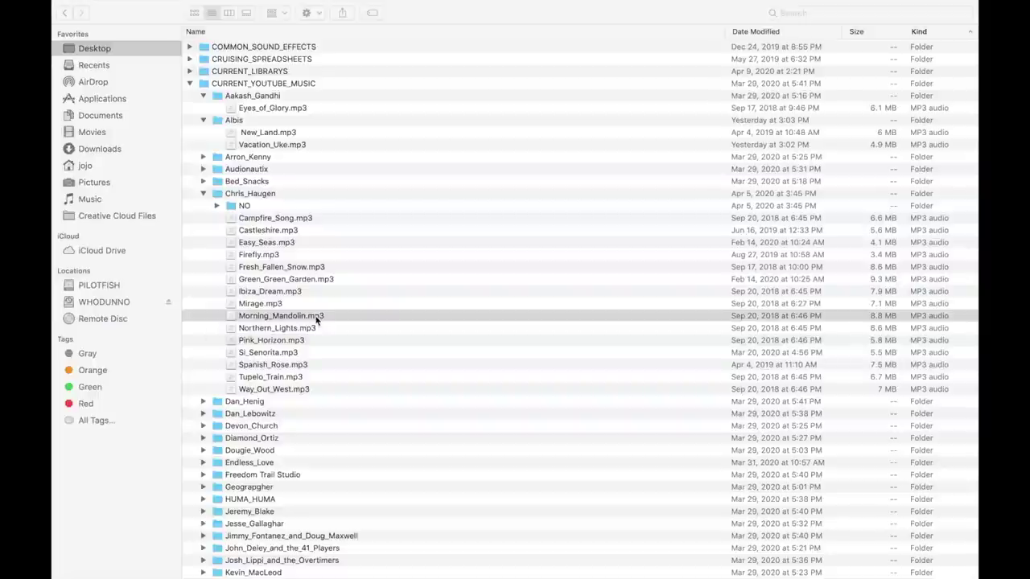
click(294, 354)
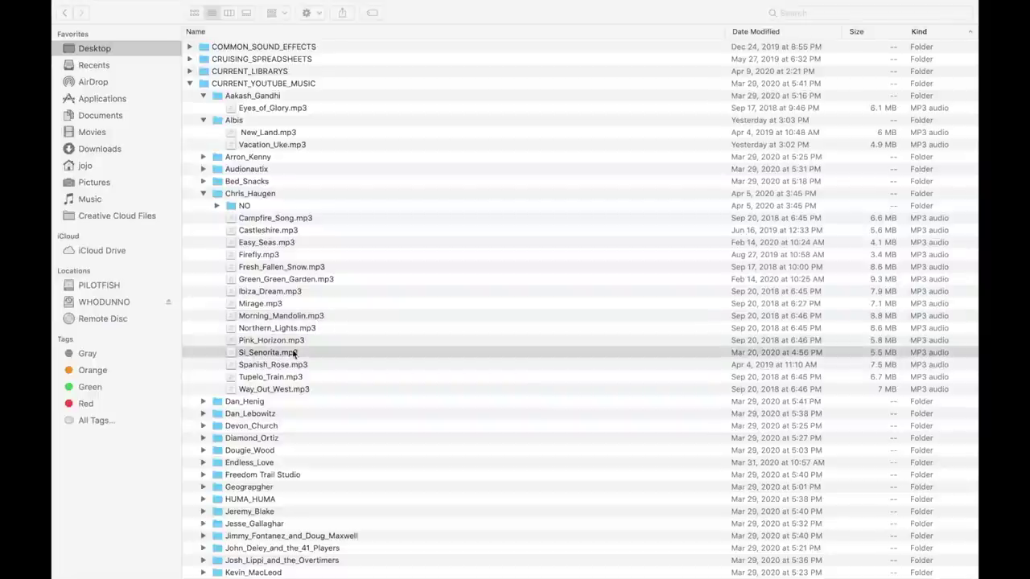
click(280, 330)
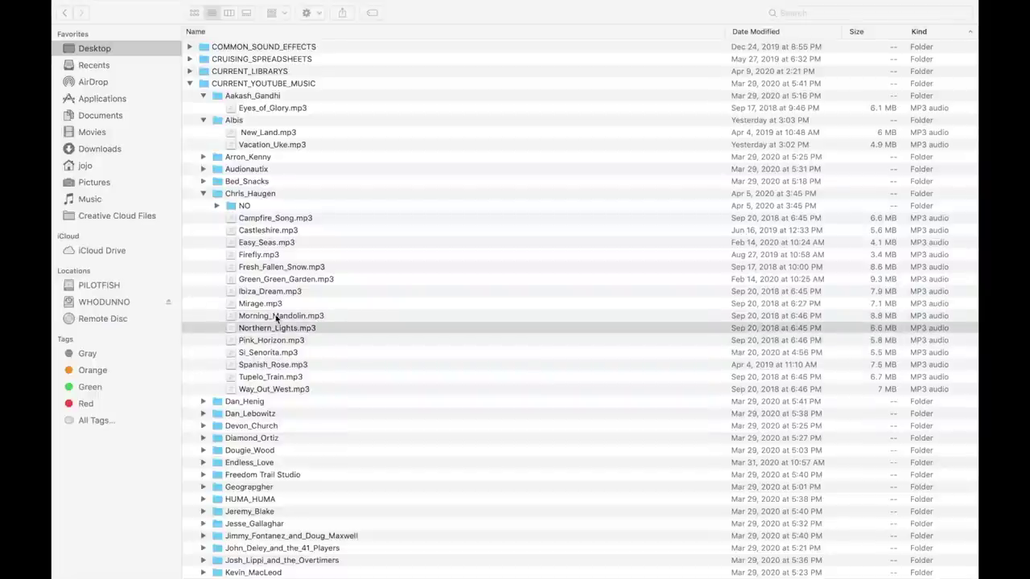
click(272, 307)
click(282, 271)
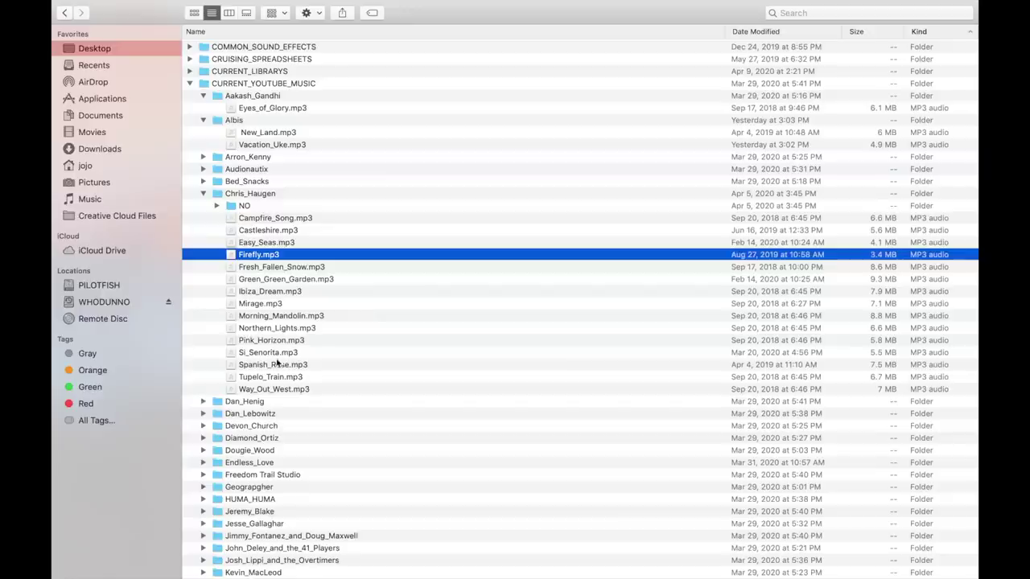
click(276, 364)
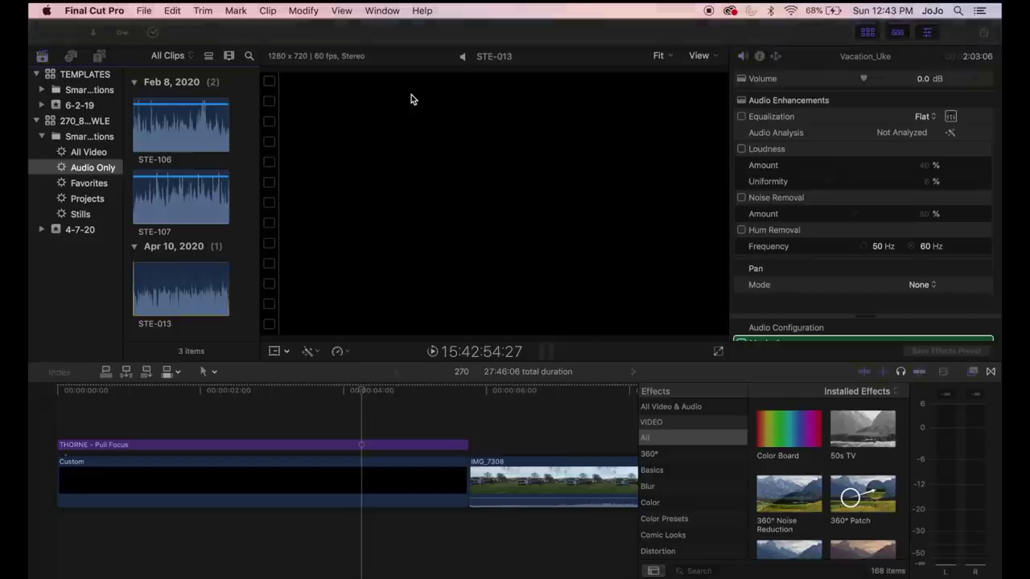
Import Si_Senorita.mp3 from the CURRENT_YOUTUBE_MUSIC folder into the existing 4-7-20 event, copying it to the library
key(super+i)
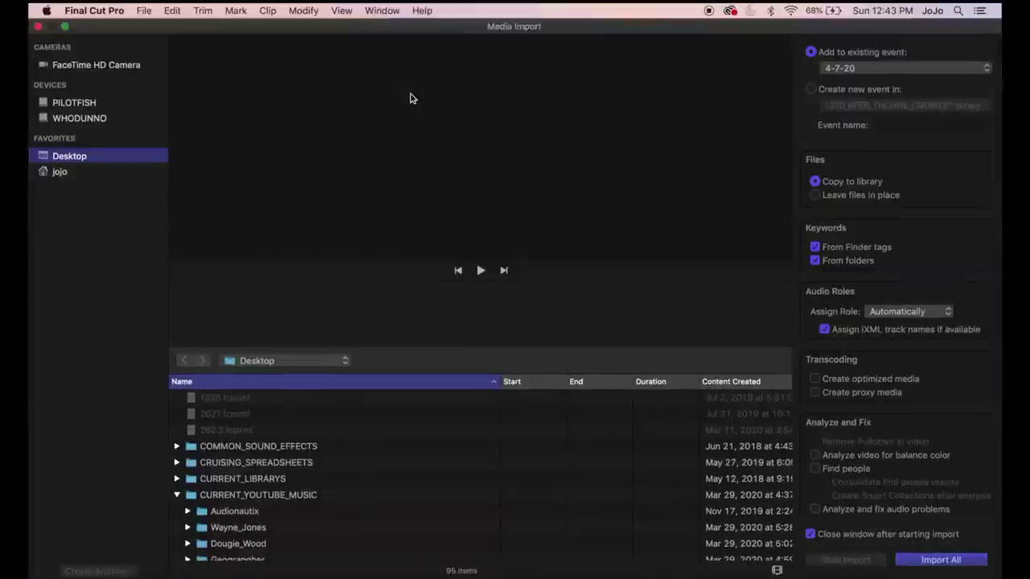
scroll(256, 502, down, 10)
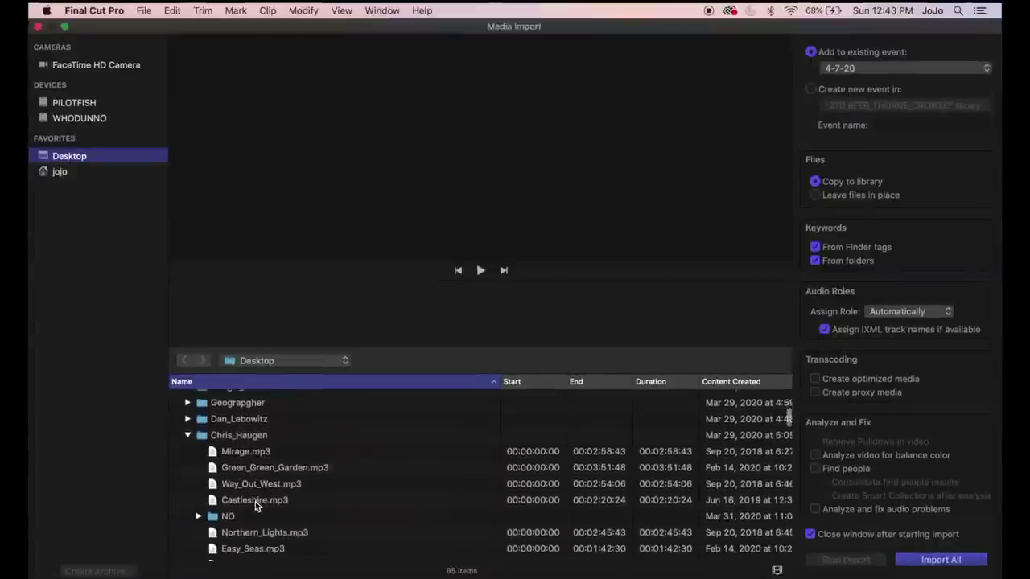
scroll(256, 504, down, 1)
click(254, 512)
click(935, 562)
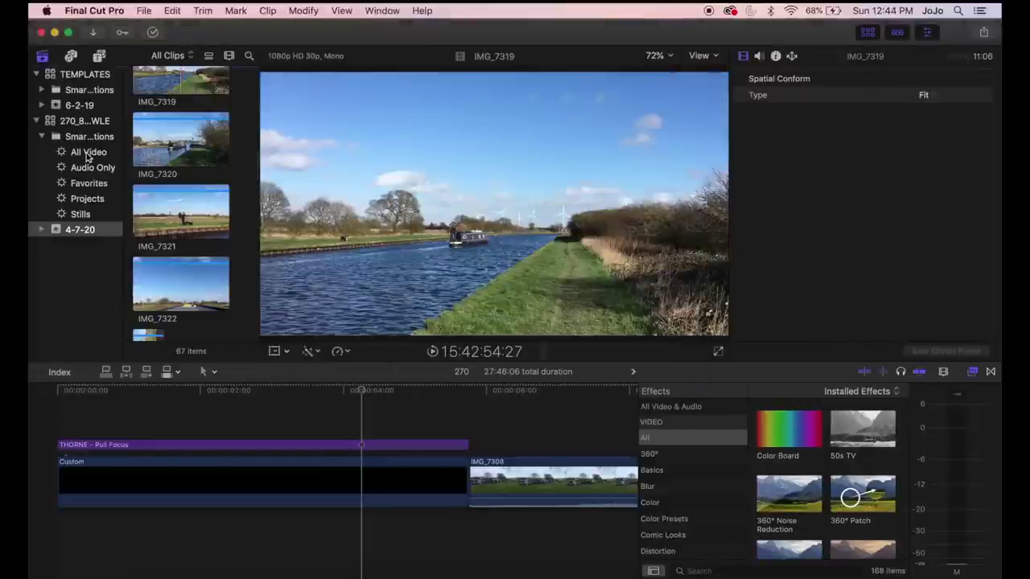
Find Si_Senorita among the library's audio-only clips and place it beneath the black background at the timeline's start
click(92, 168)
scroll(173, 205, down, 2)
scroll(173, 207, down, 2)
click(159, 198)
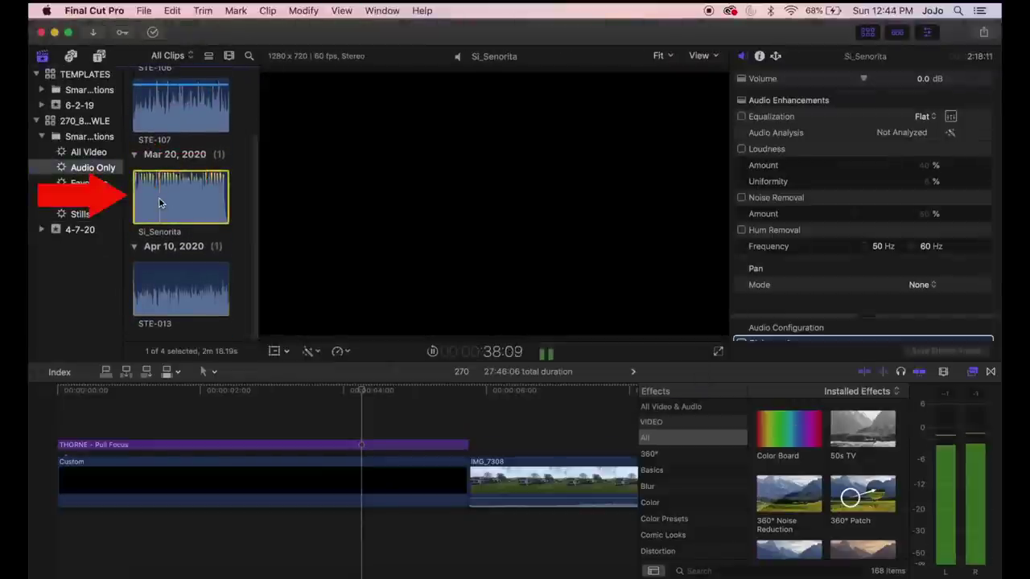
drag(159, 197, 55, 531)
click(57, 524)
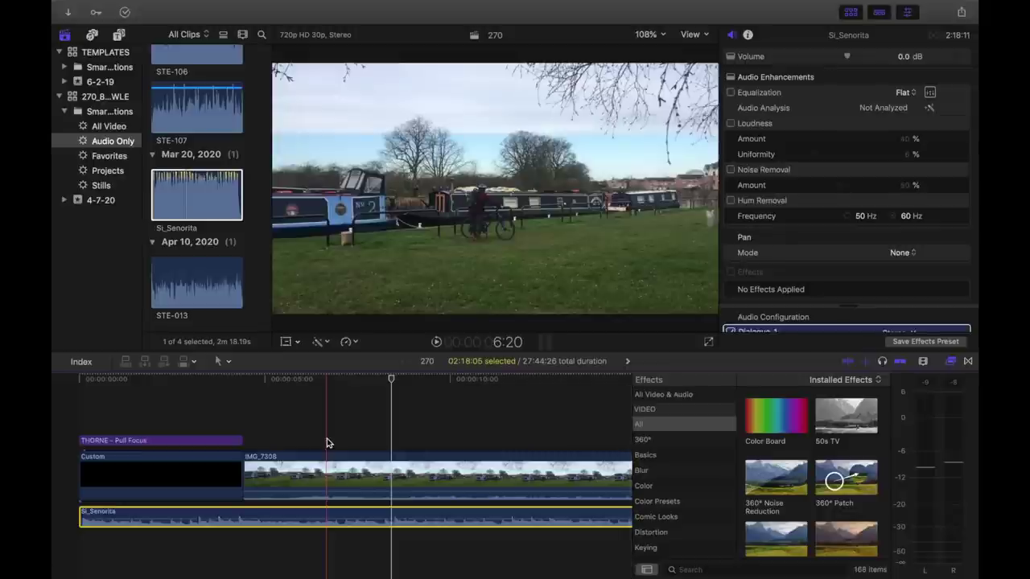
Play the opening of the 270 timeline to judge the Si_Senorita music level over the IMG_7308 footage
key(space)
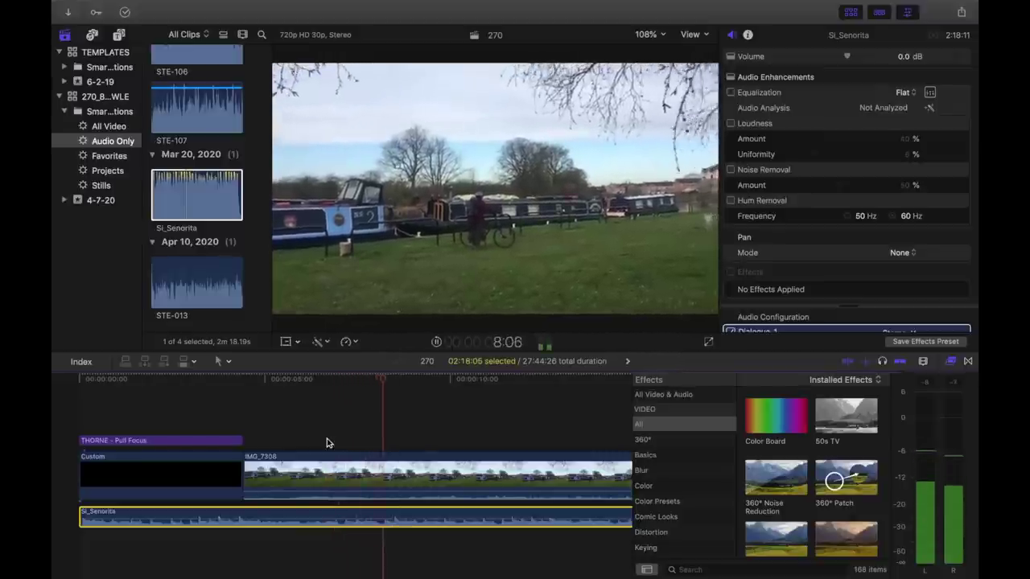
key(space)
key(XF86AudioMute)
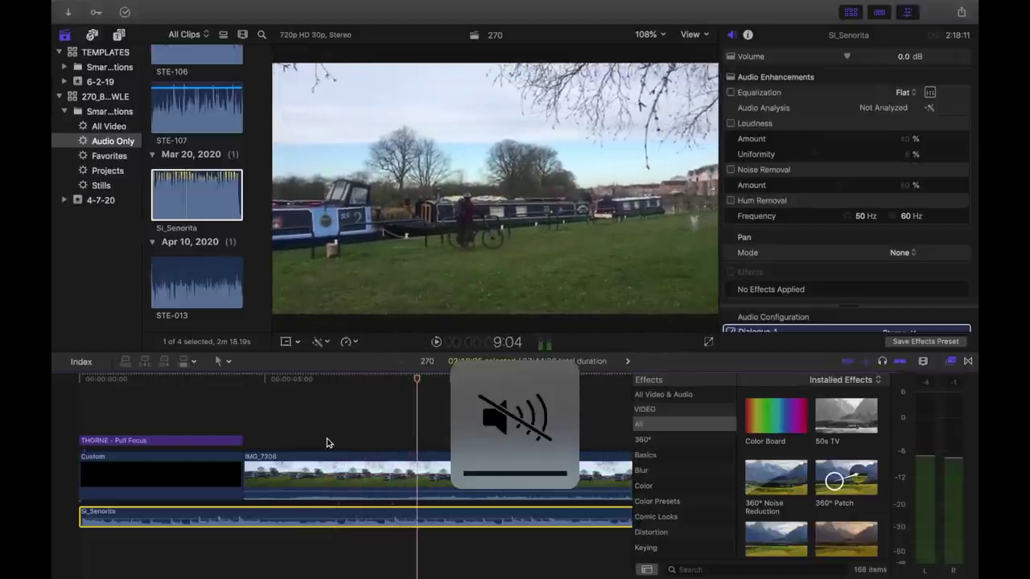
key(space)
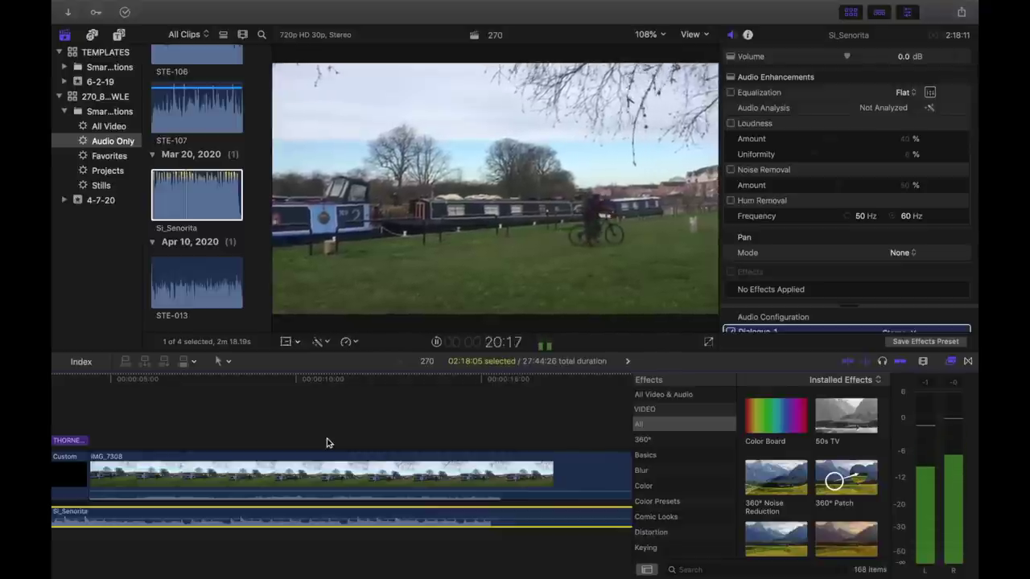
key(space)
scroll(327, 443, left, 5)
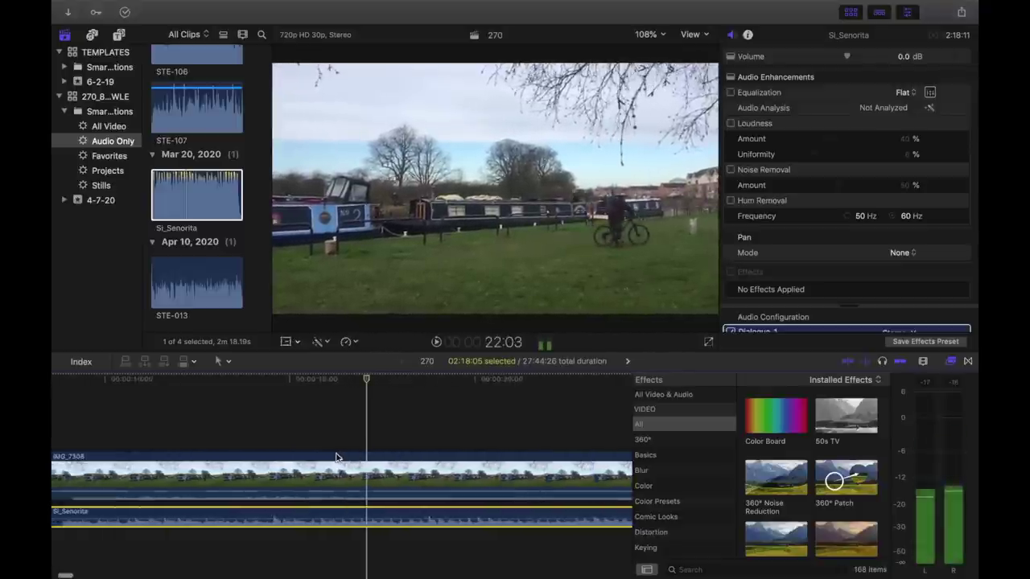
Lower the volume of the Si_Senorita music clip on the timeline
click(322, 517)
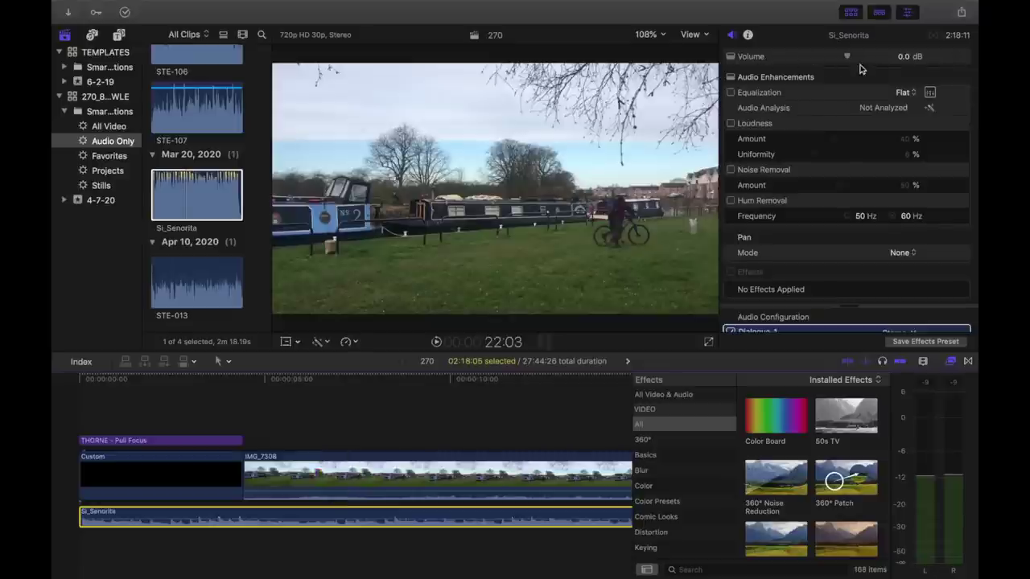
click(901, 61)
key(Return)
Shorten the black Custom background and the THORNE title above it to 3:07, and play the opening from the start
click(185, 439)
key(space)
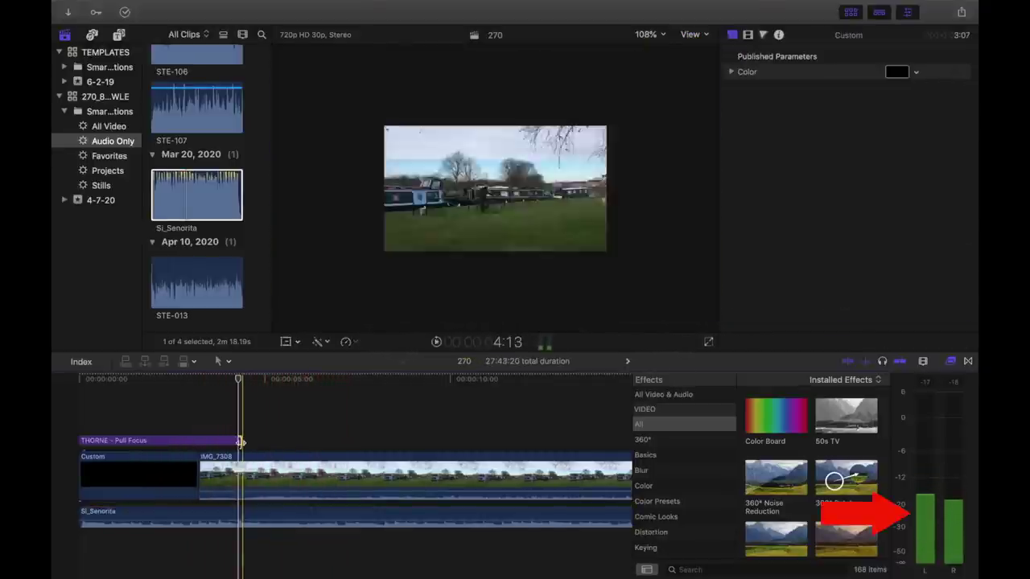
drag(240, 442, 201, 444)
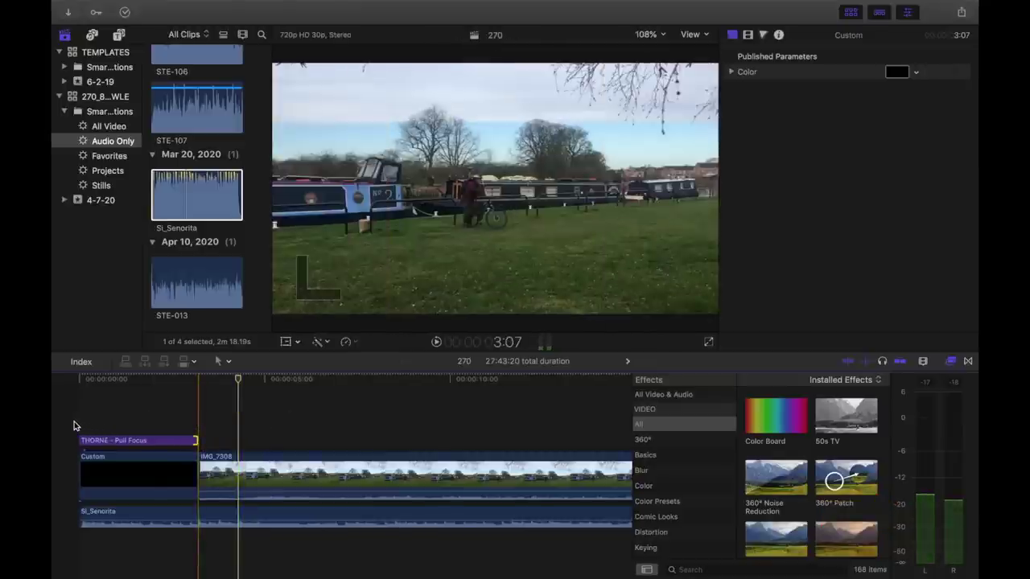
key(Home)
key(space)
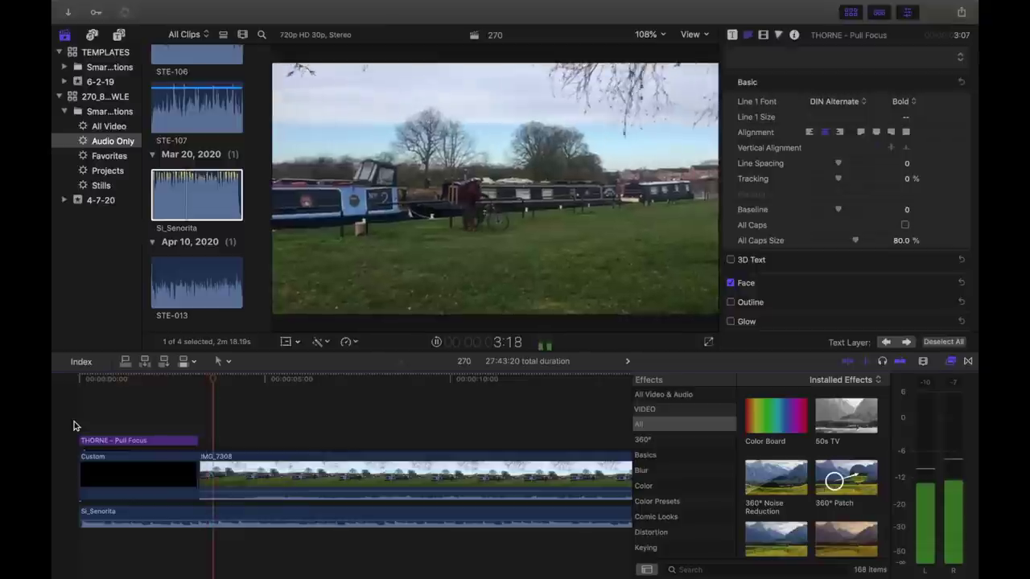
key(space)
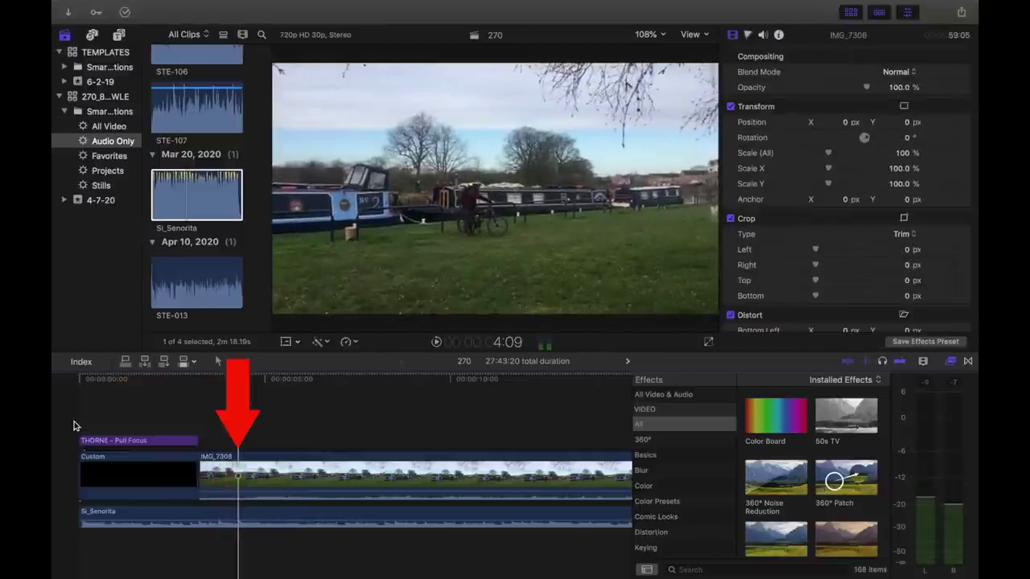
Extend the end of the black Custom background to the playhead, giving it a duration of 4:09
key(super+equal)
key(super+equal)
key(super+equal)
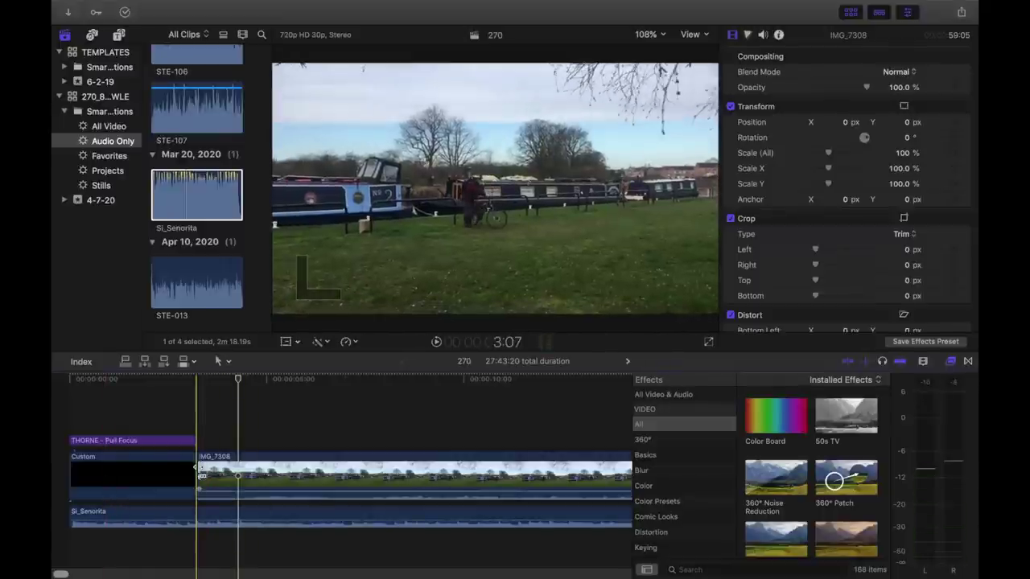
key(XF86AudioMute)
drag(201, 475, 234, 477)
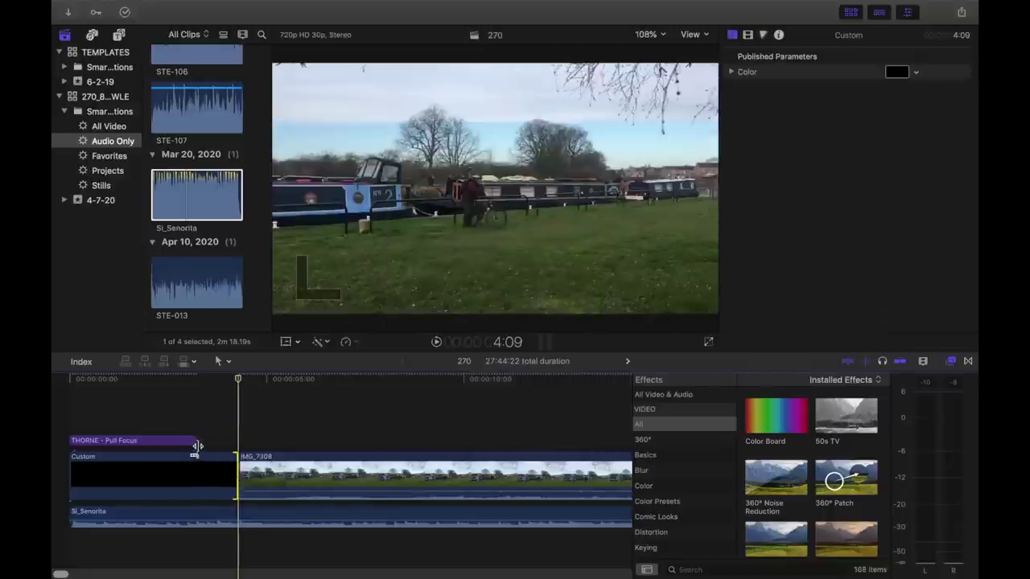
Extend the THORNE title's end to match the black Custom background at 4:09, and play the opening from the start
drag(196, 442, 234, 446)
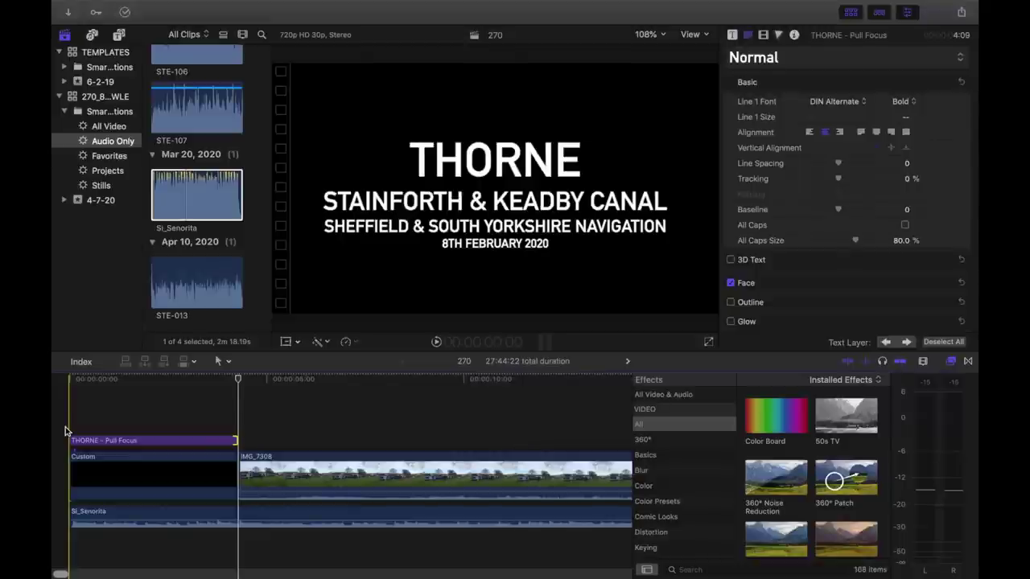
key(space)
key(XF86AudioRaiseVolume)
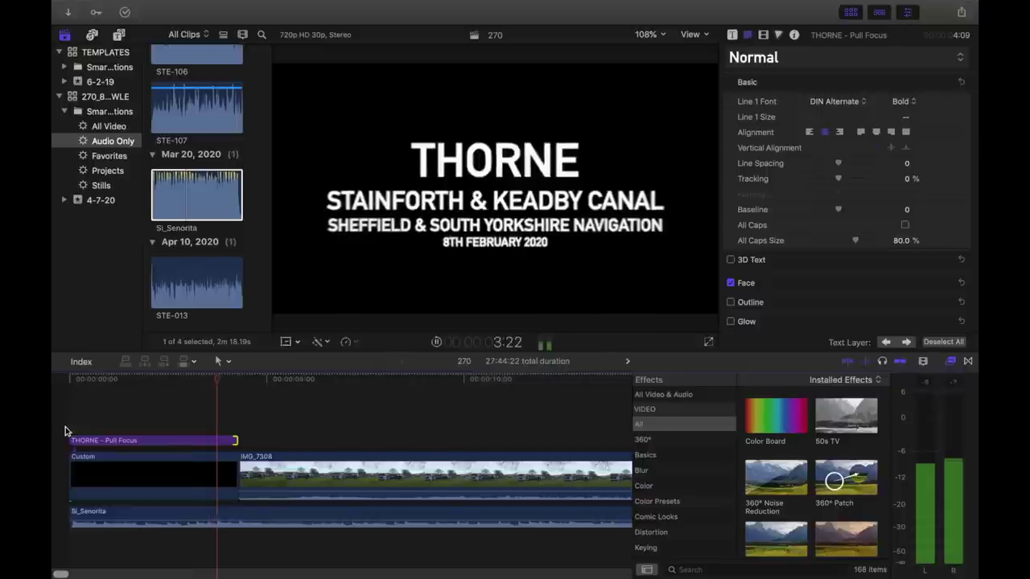
key(space)
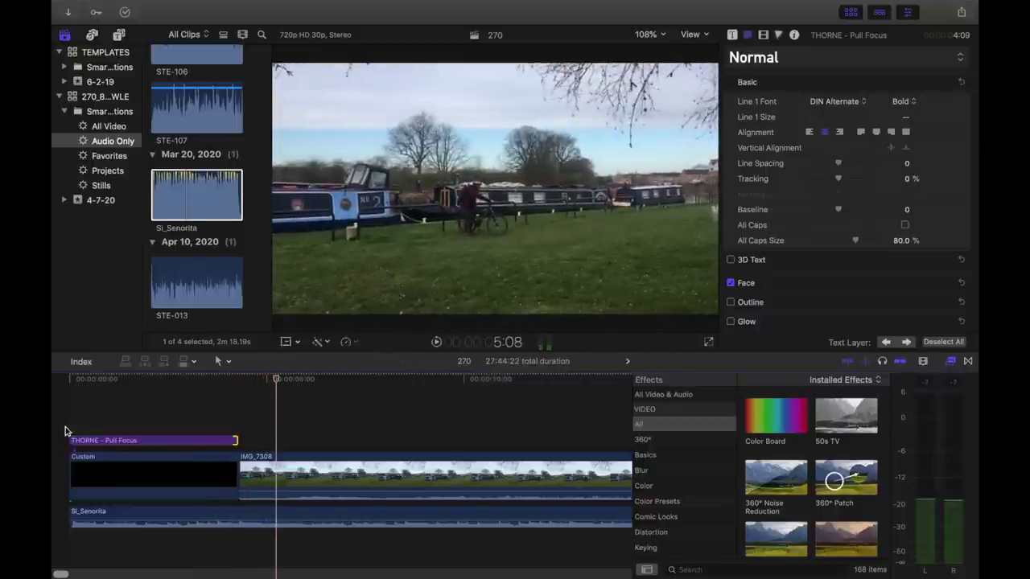
Play through IMG_7308, split it, and delete its long middle section of 37:06 and a short leftover piece
key(super+minus)
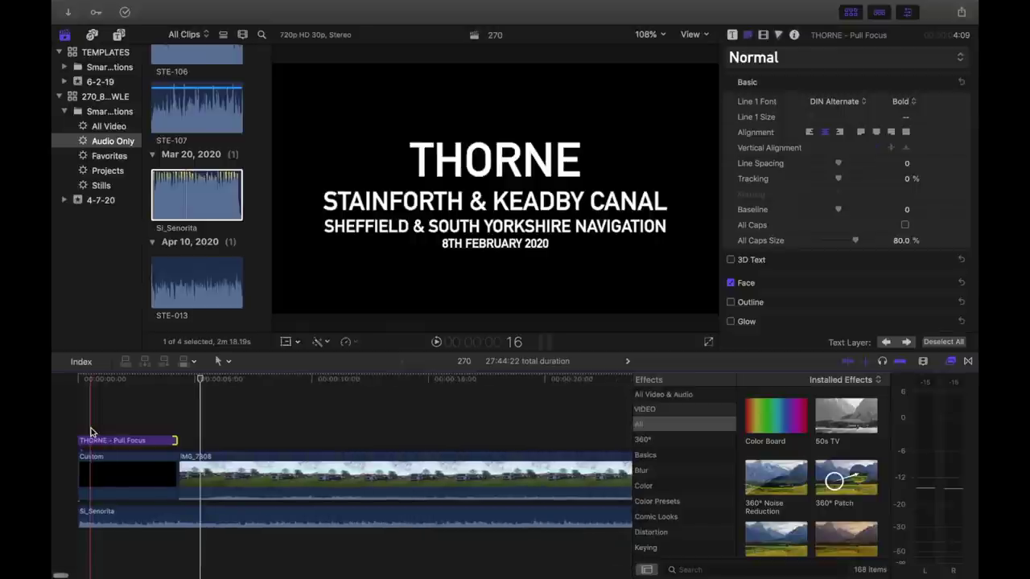
key(super+minus)
key(super+minus)
key(super+minus)
key(space)
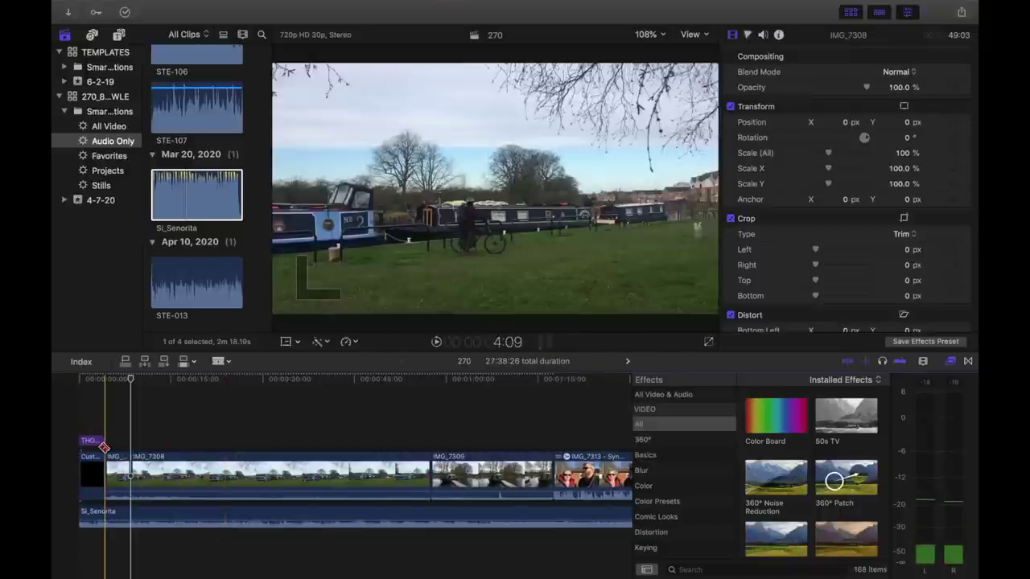
key(space)
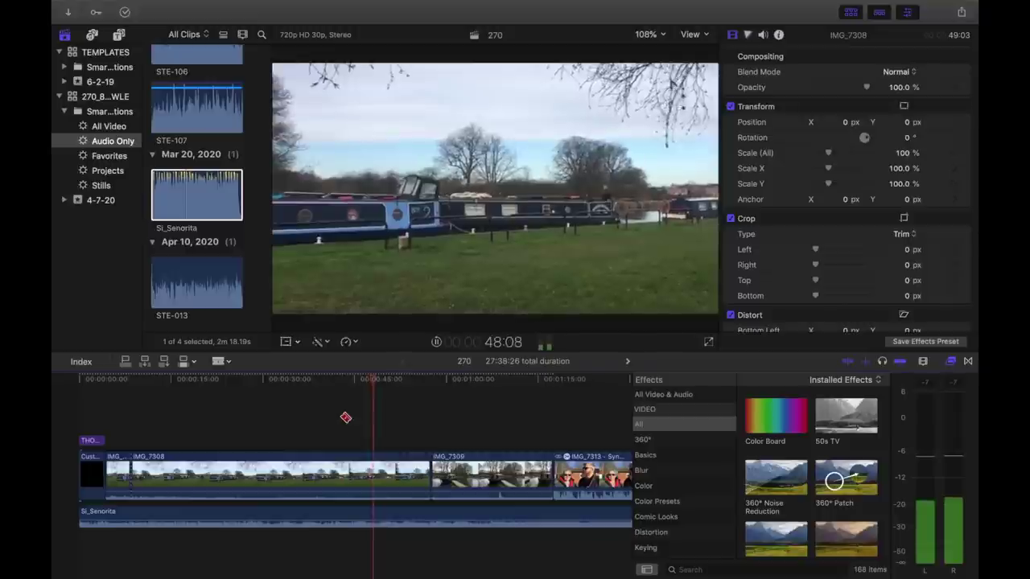
key(space)
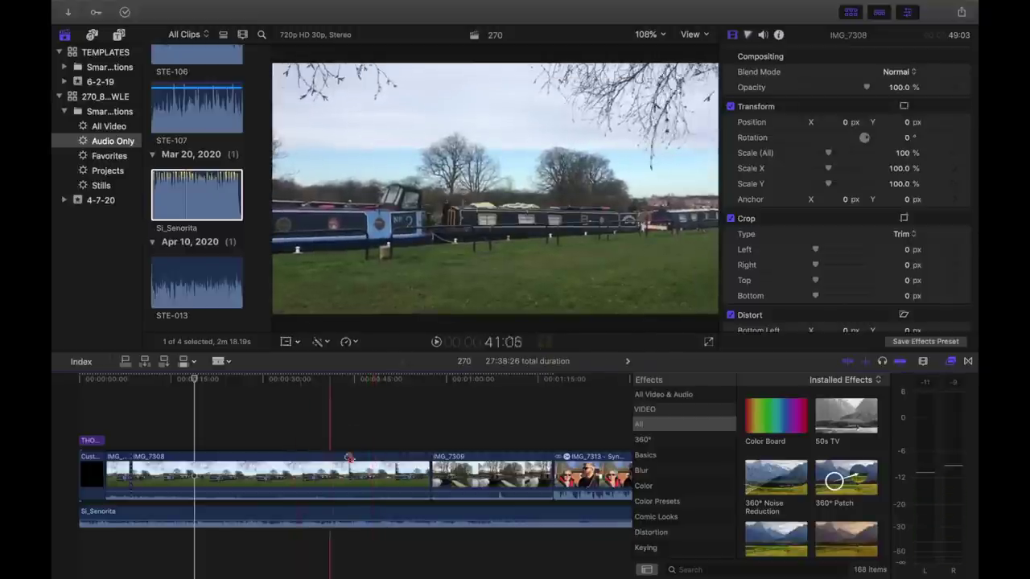
click(352, 491)
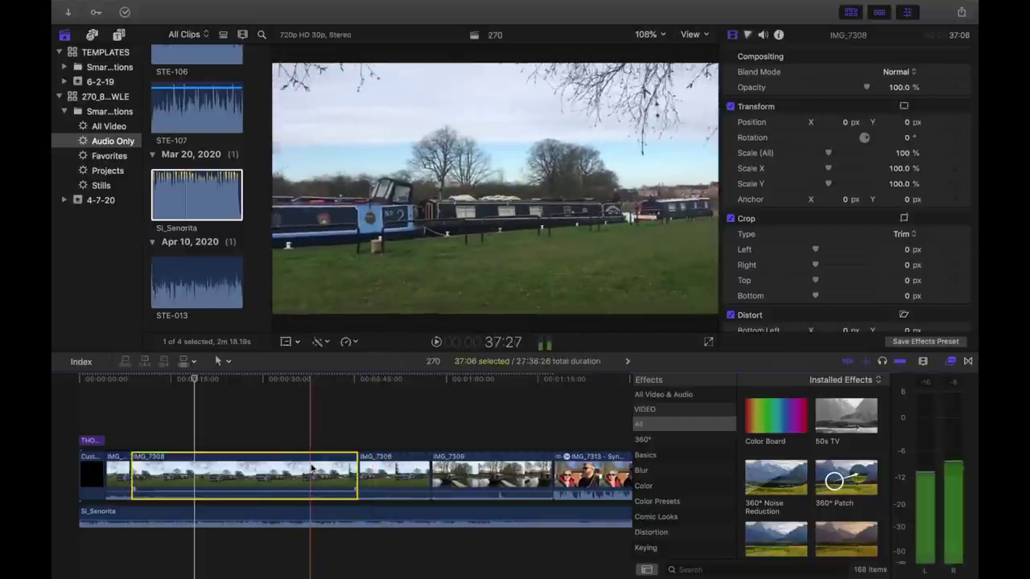
key(Delete)
click(119, 475)
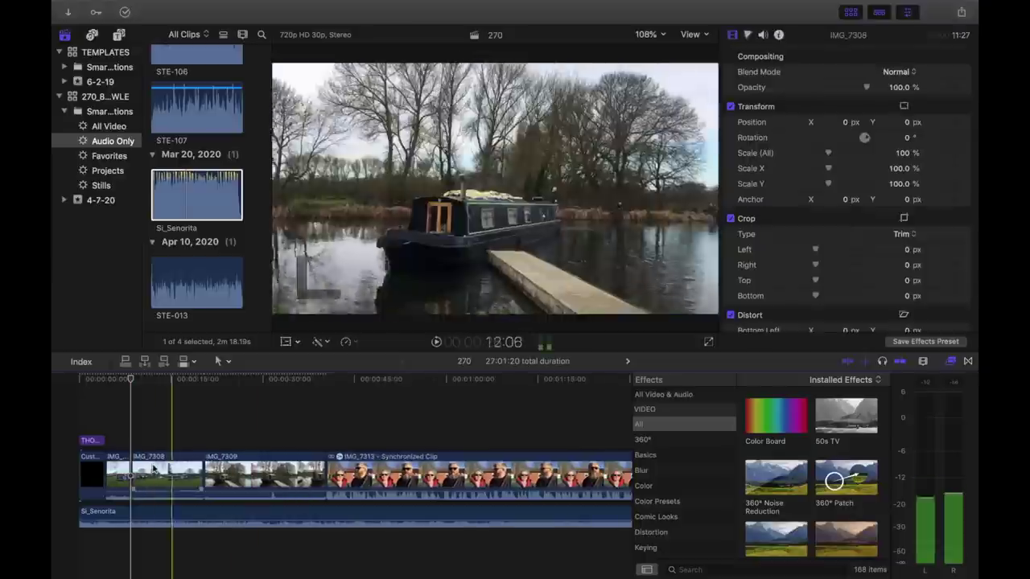
key(Delete)
Add the chosen range of STE-013 to the timeline below IMG_7308, and disable the Si_Senorita music clip
click(197, 274)
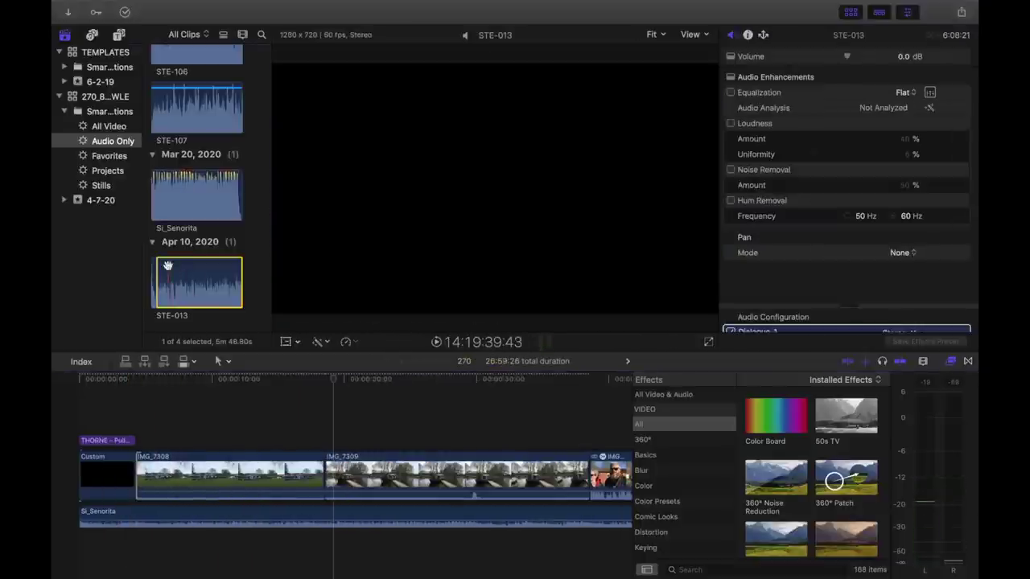
drag(250, 383, 221, 519)
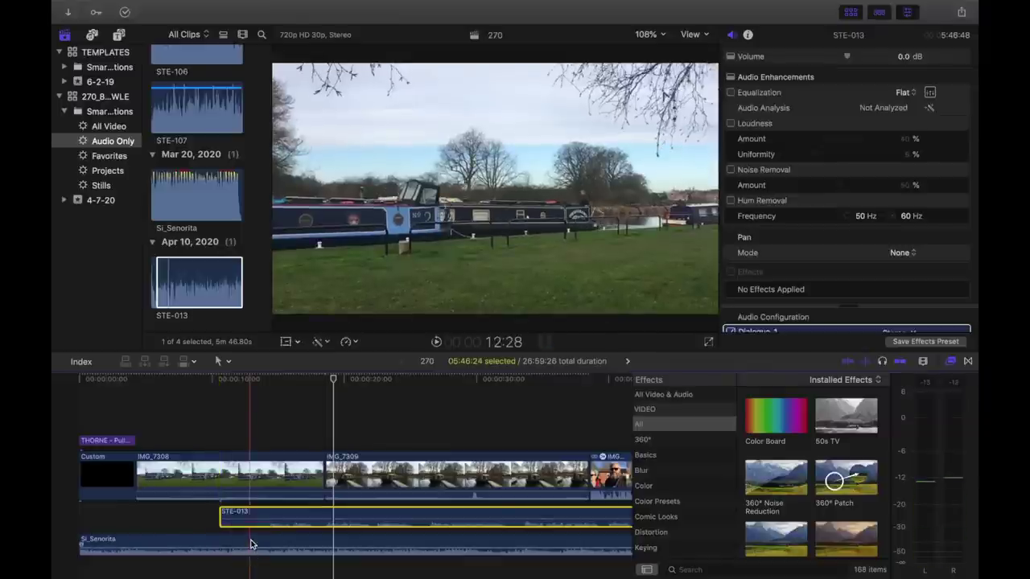
click(250, 545)
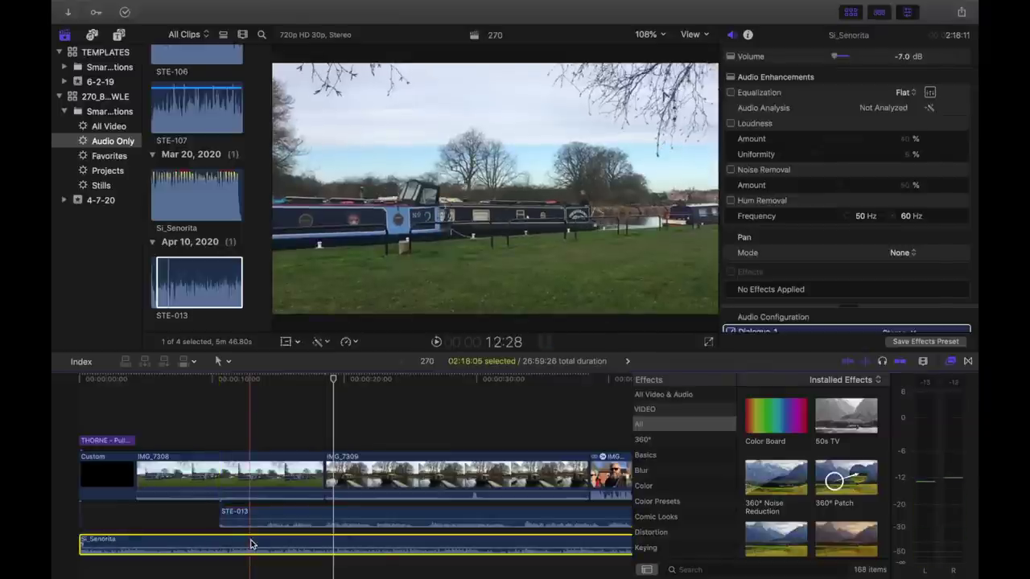
key(v)
Trim the start of STE-013 so it begins at about 26:13 under IMG_7309, and play it over the footage
click(272, 516)
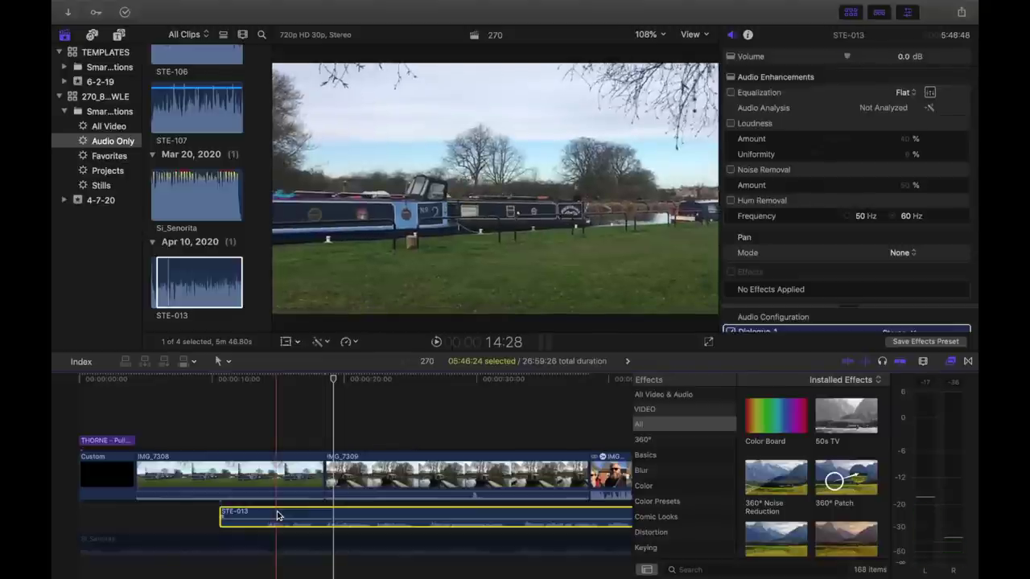
key(super+minus)
key(super+minus)
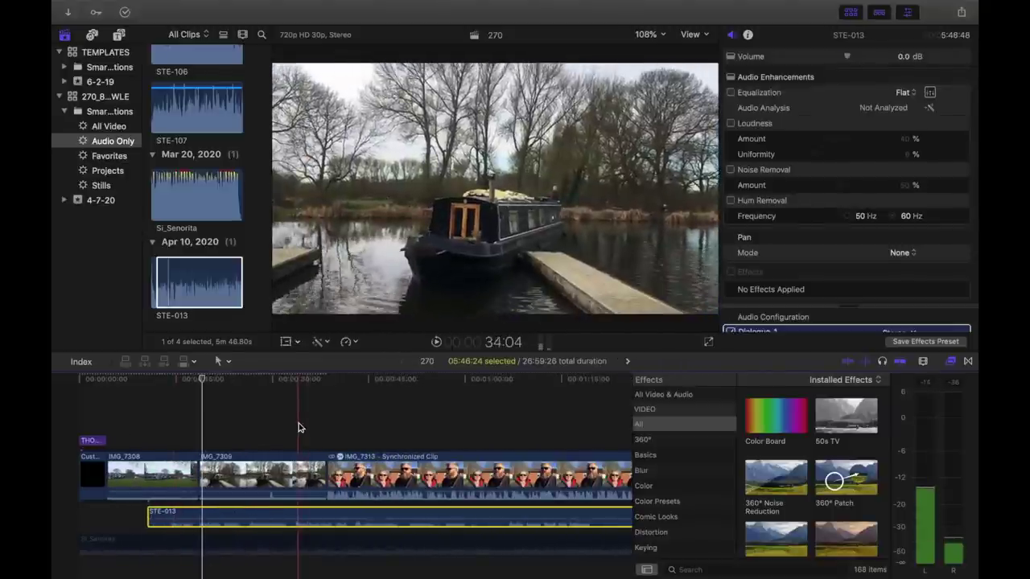
key(c)
key(super+equal)
key(super+equal)
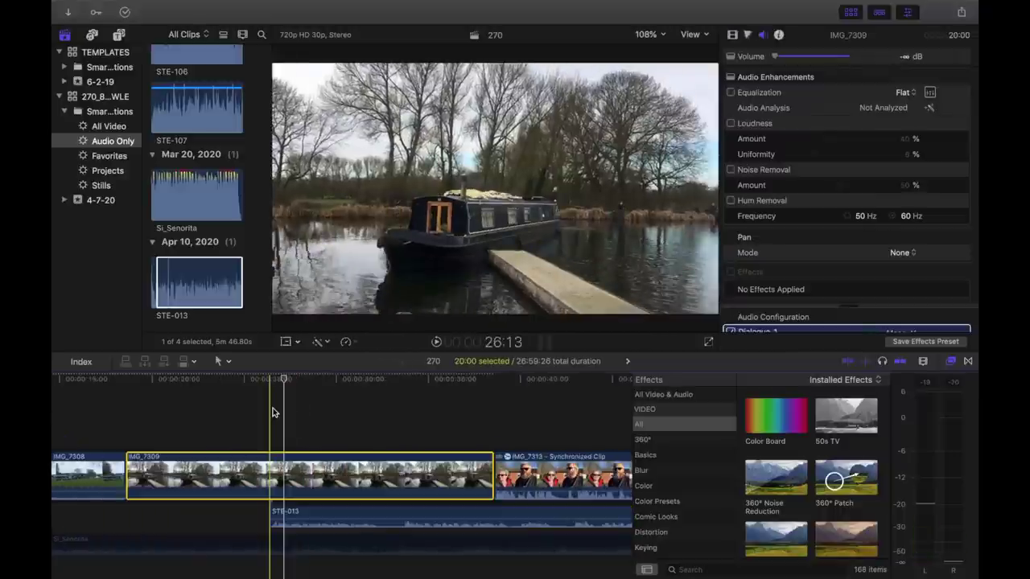
key(space)
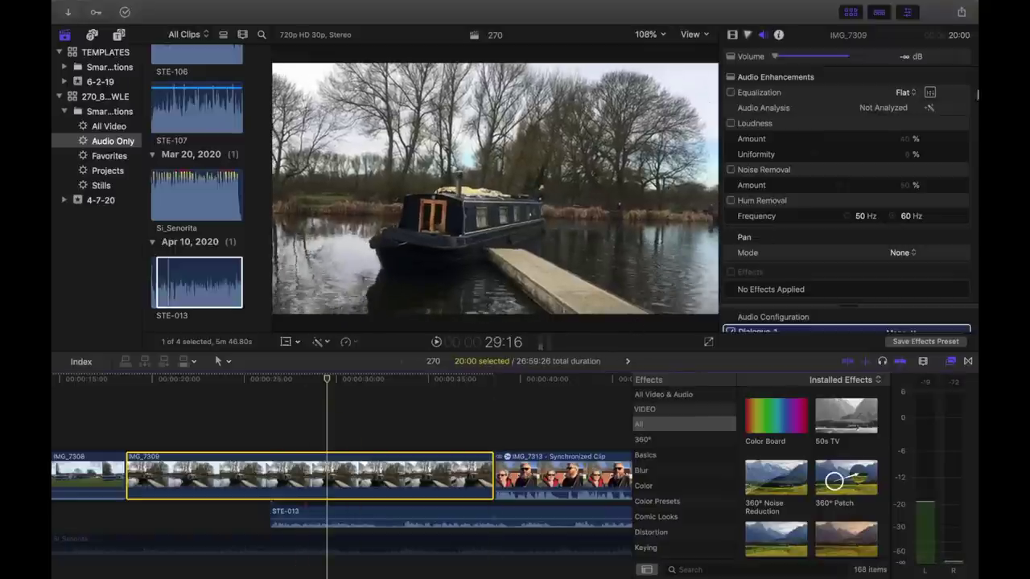
Apply the Limiter effect from the audio Levels effects to the STE-013 clip and open its settings
click(661, 394)
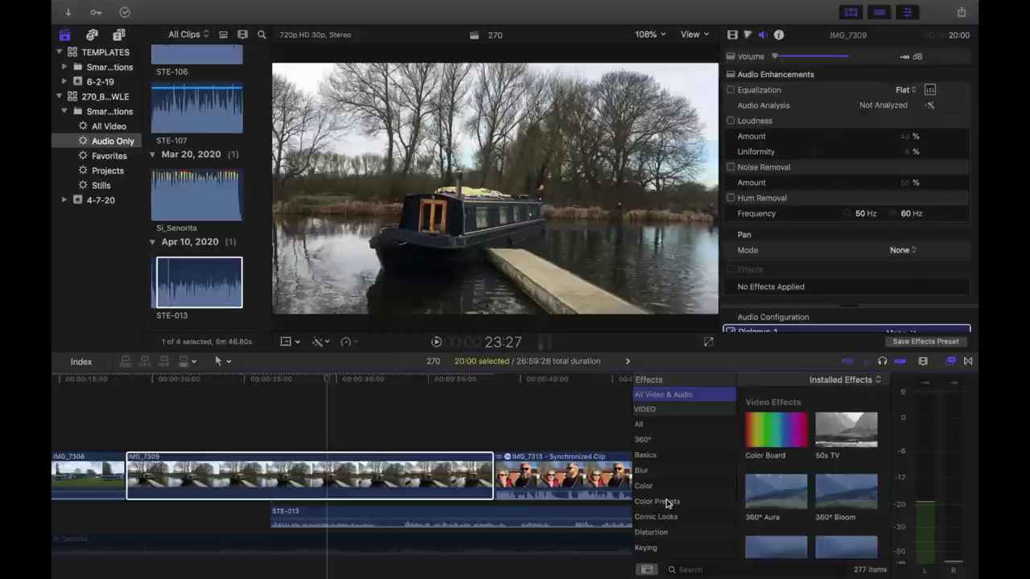
scroll(666, 503, down, 10)
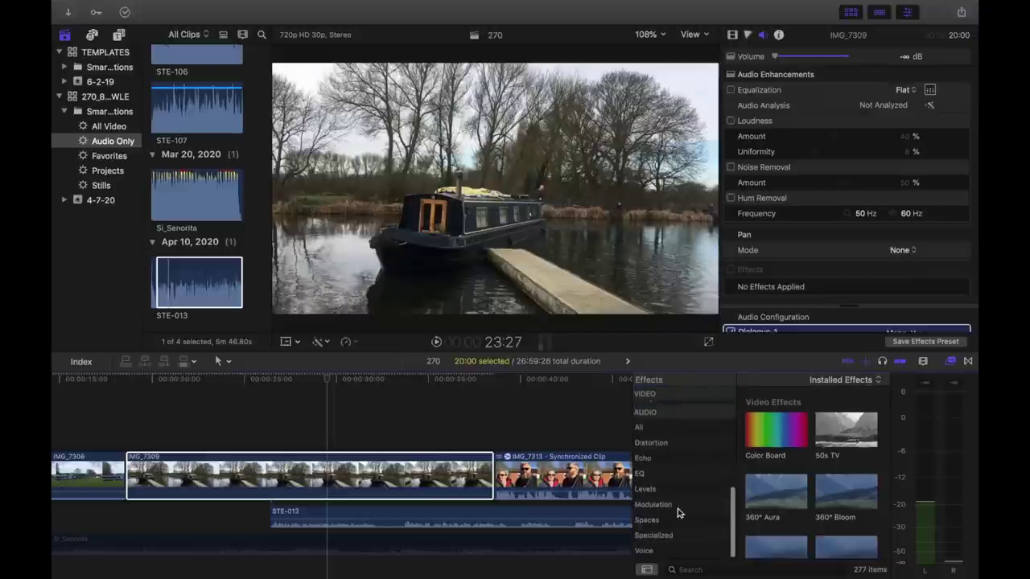
click(678, 491)
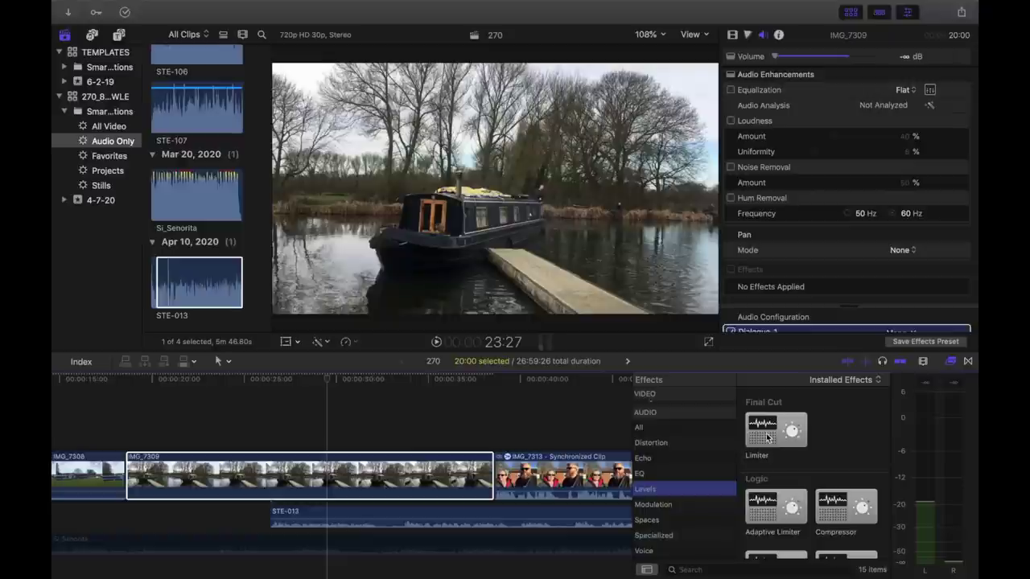
drag(767, 439, 443, 515)
scroll(858, 207, down, 1)
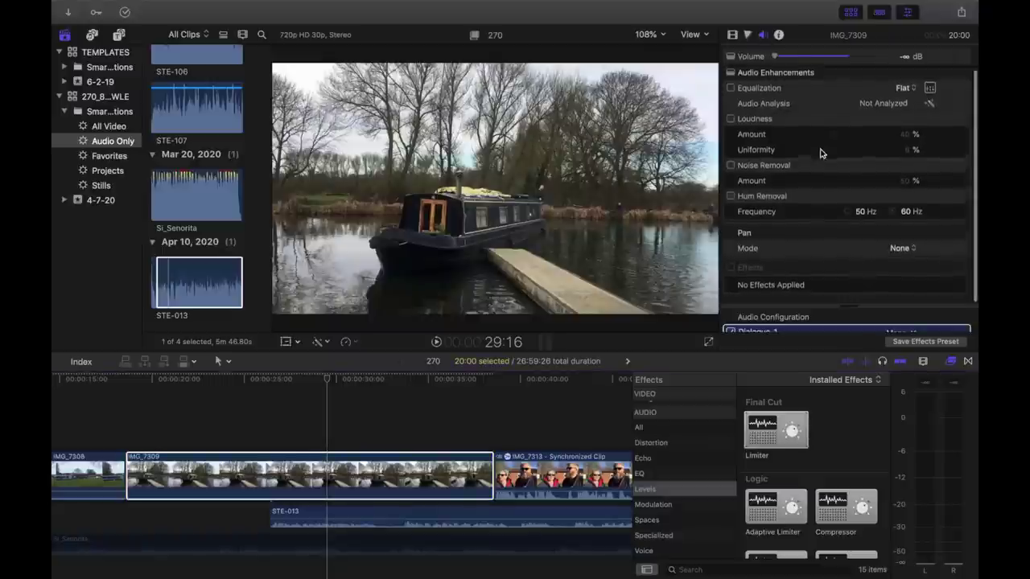
click(463, 515)
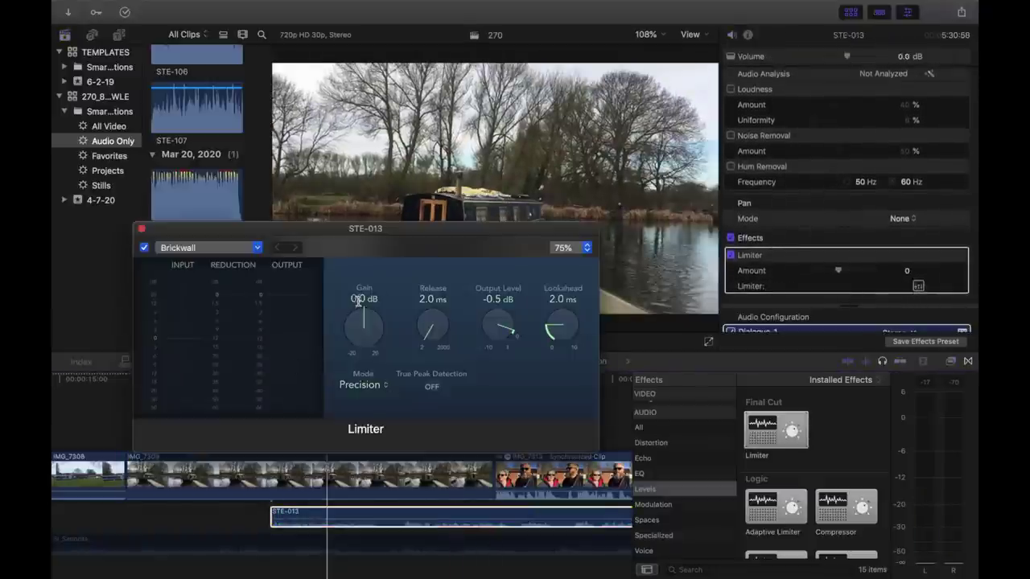
Set the Limiter's gain on STE-013 to 20 dB and its release to 310 ms
click(359, 301)
text(20)
key(Tab)
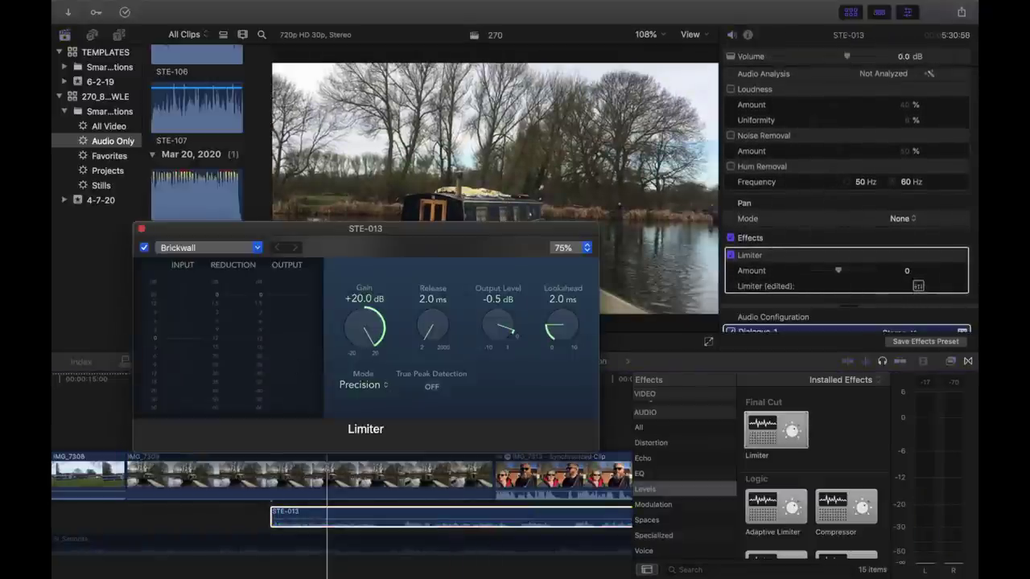
text(310)
key(Tab)
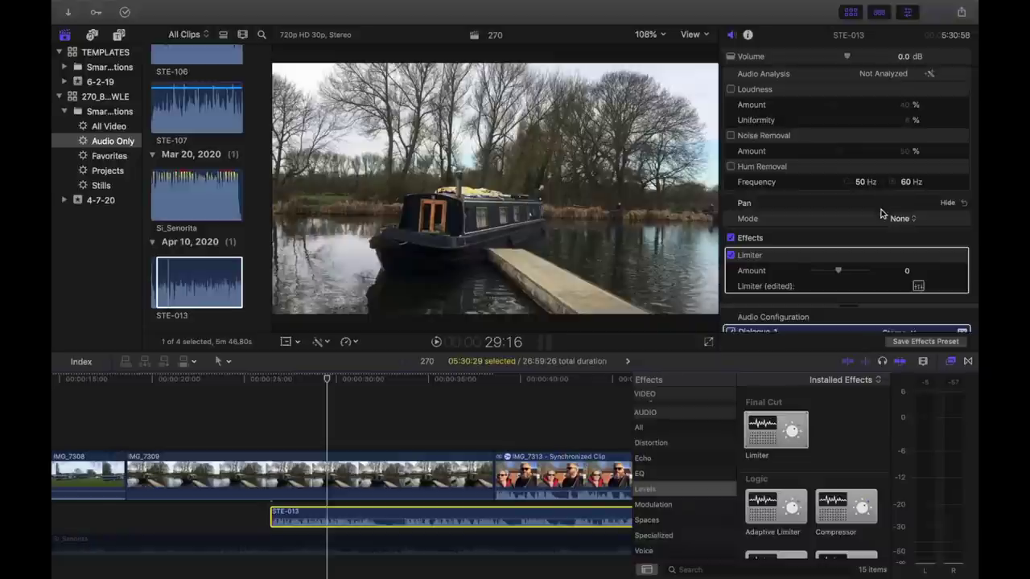
Set the STE-013 pan mode to Dialogue with an amount of 100, and play the clip to check its level
click(900, 219)
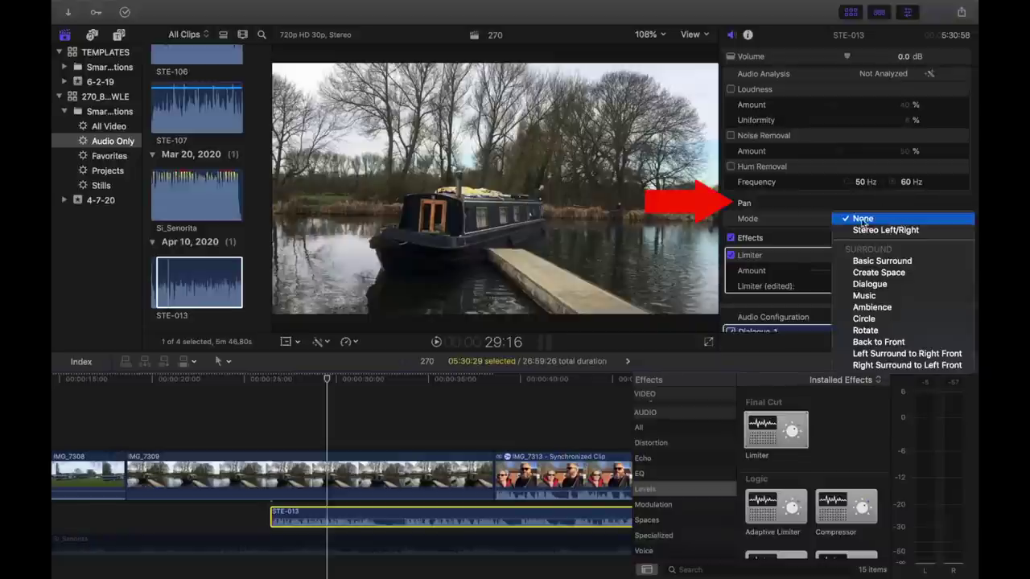
click(886, 286)
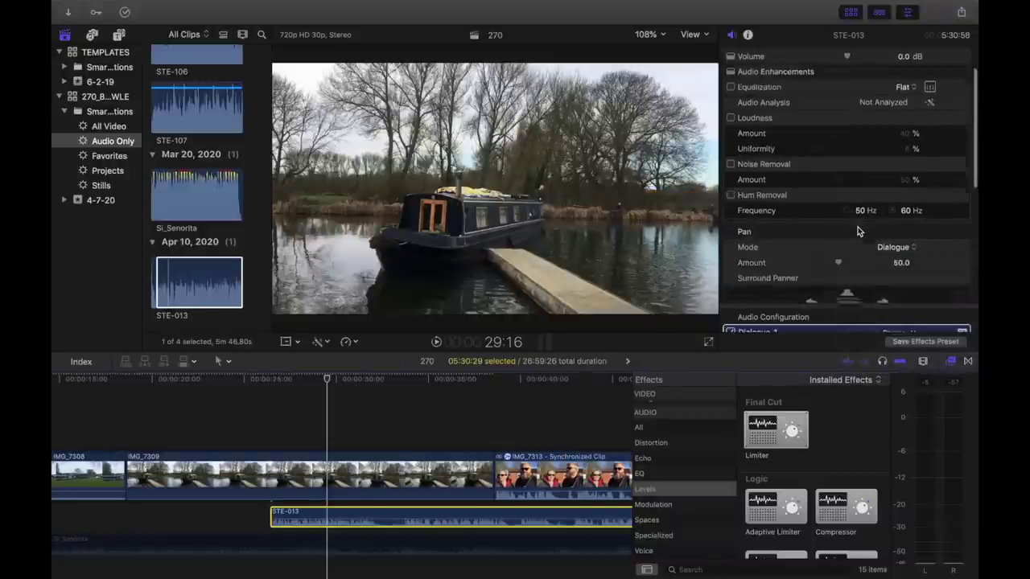
scroll(858, 227, down, 2)
drag(839, 218, 889, 217)
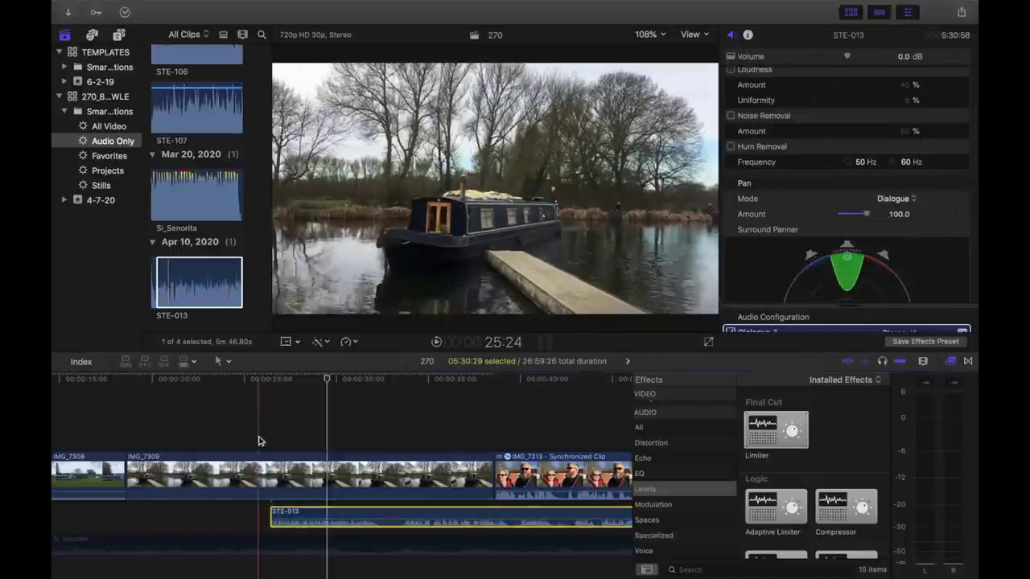
key(space)
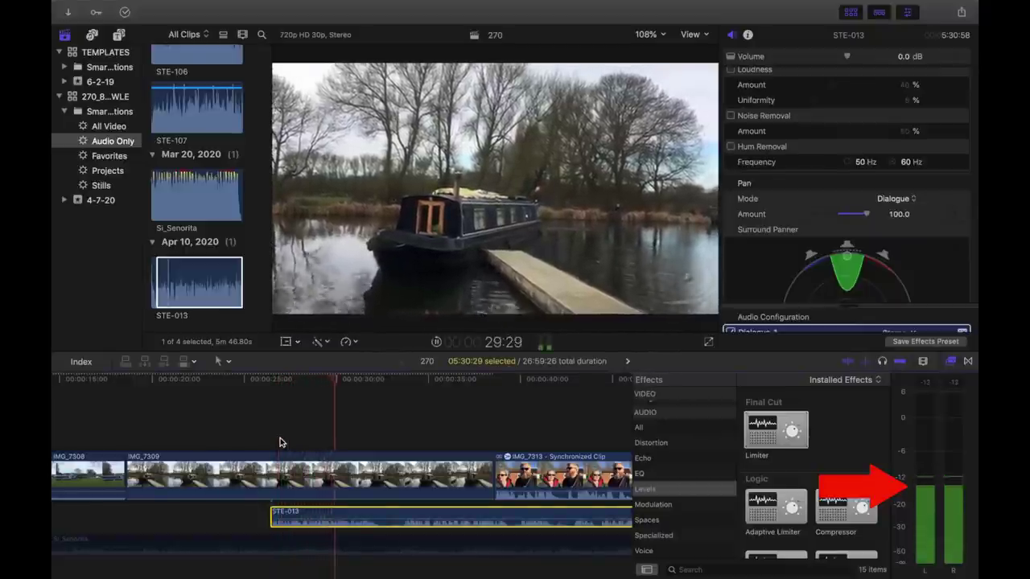
key(space)
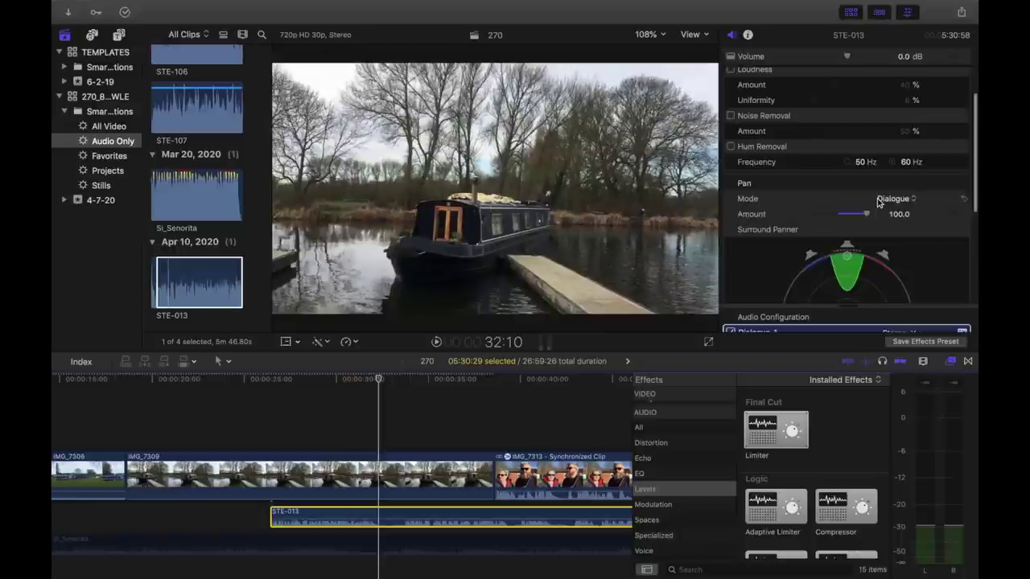
Turn on Noise Removal at 50% for the STE-013 clip and play it to hear the result
scroll(879, 202, up, 3)
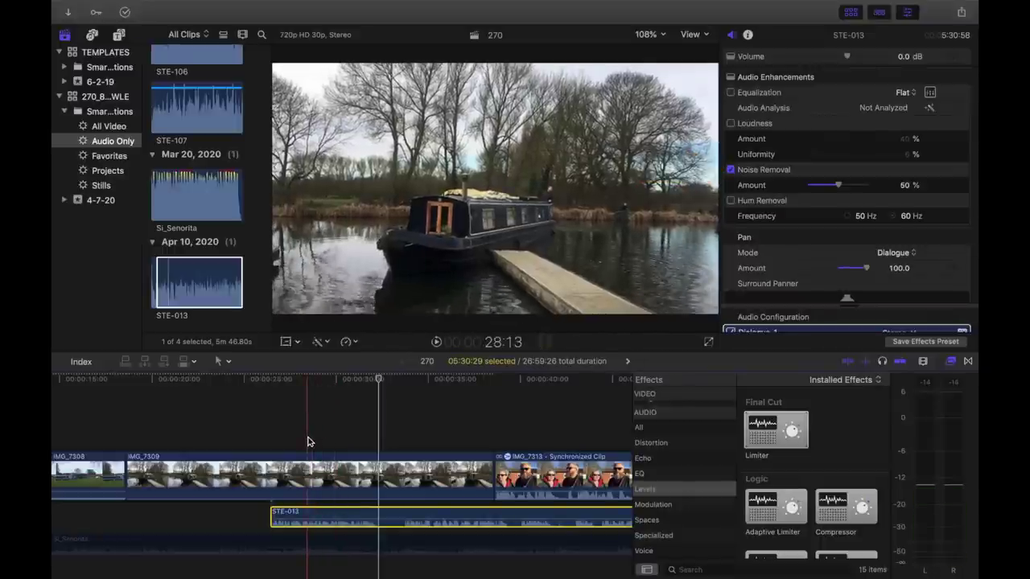
key(space)
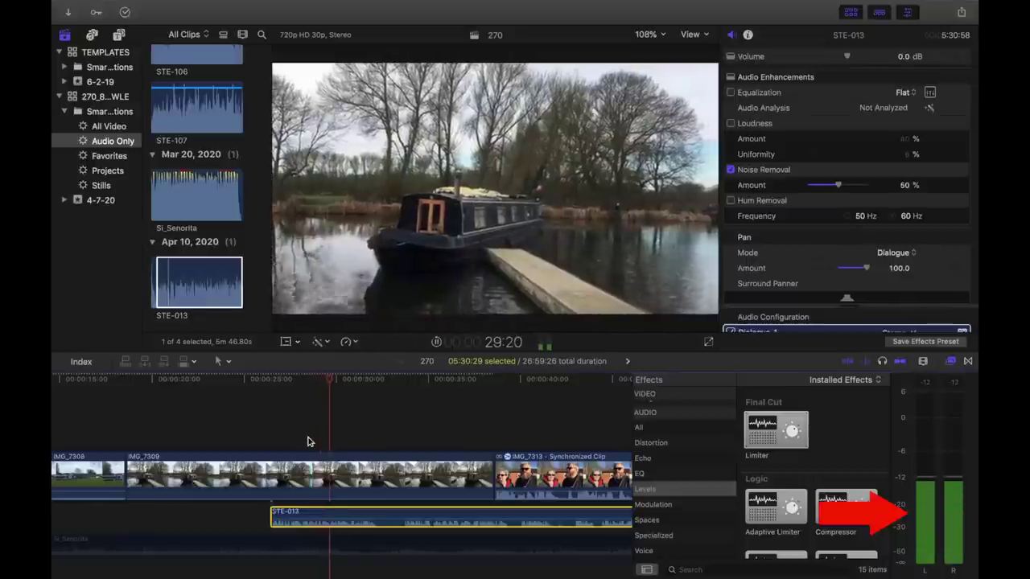
key(space)
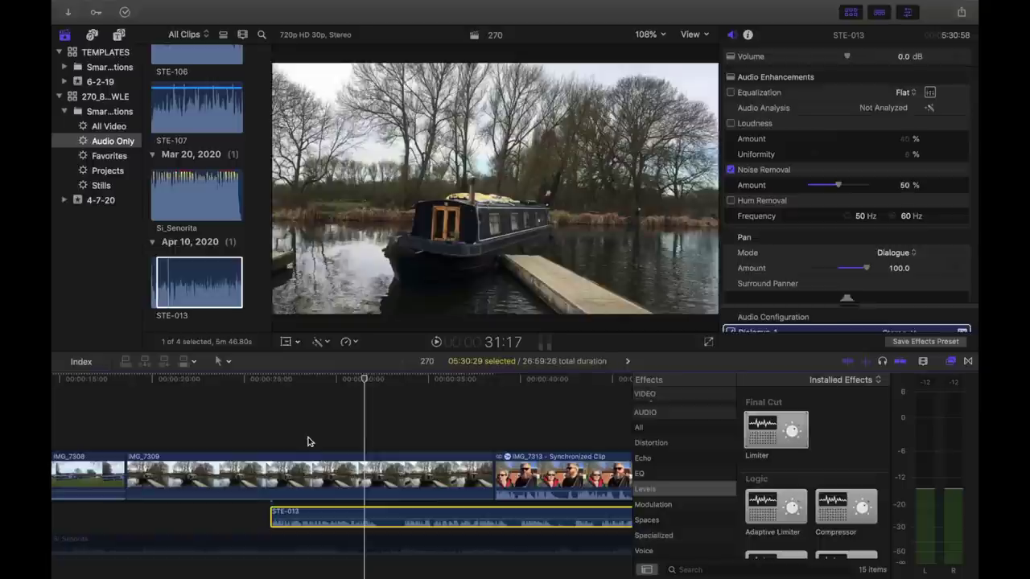
Set the STE-013 clip's volume to 3 dB and play it to check the audio level
click(904, 57)
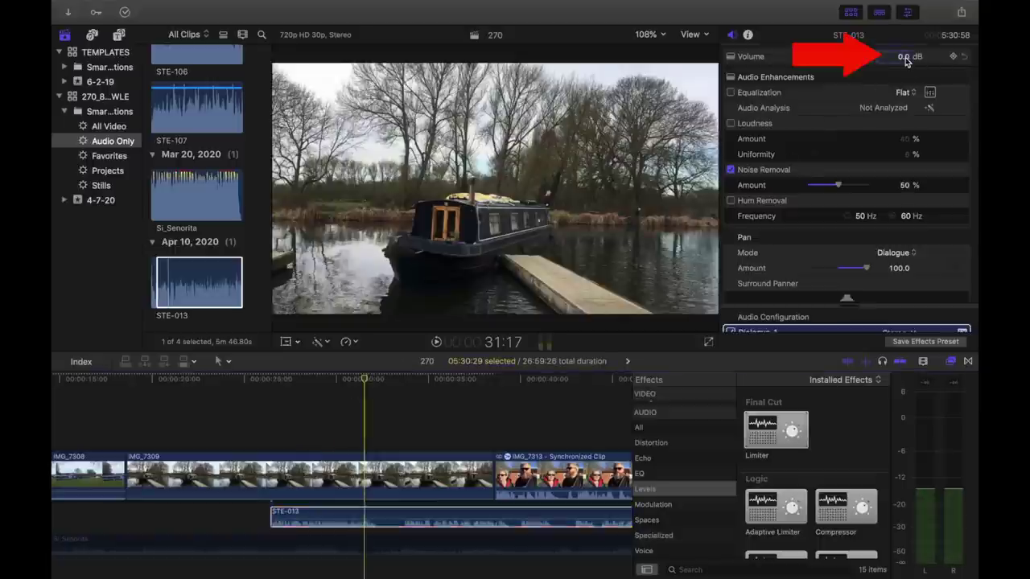
text(3)
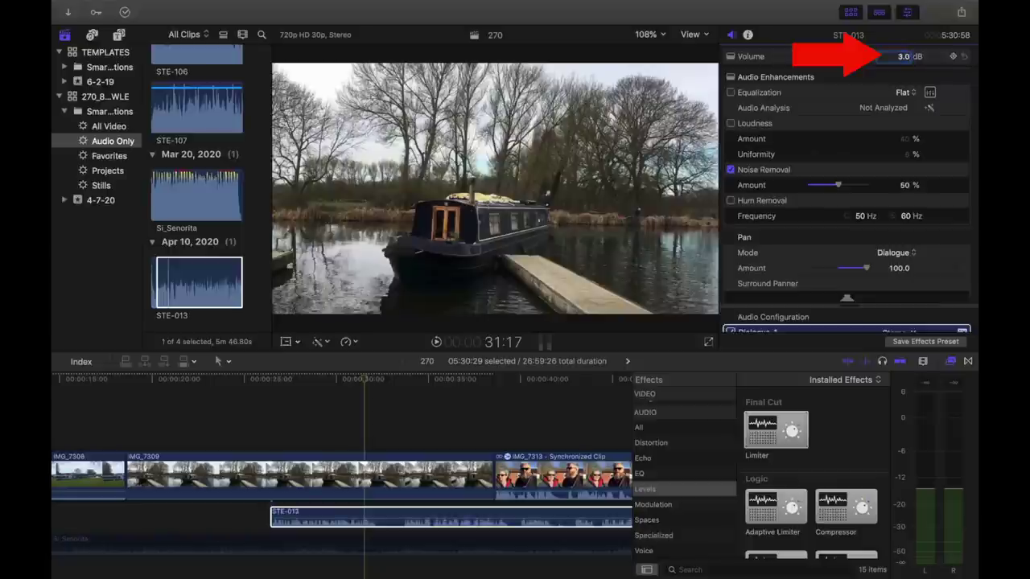
click(309, 437)
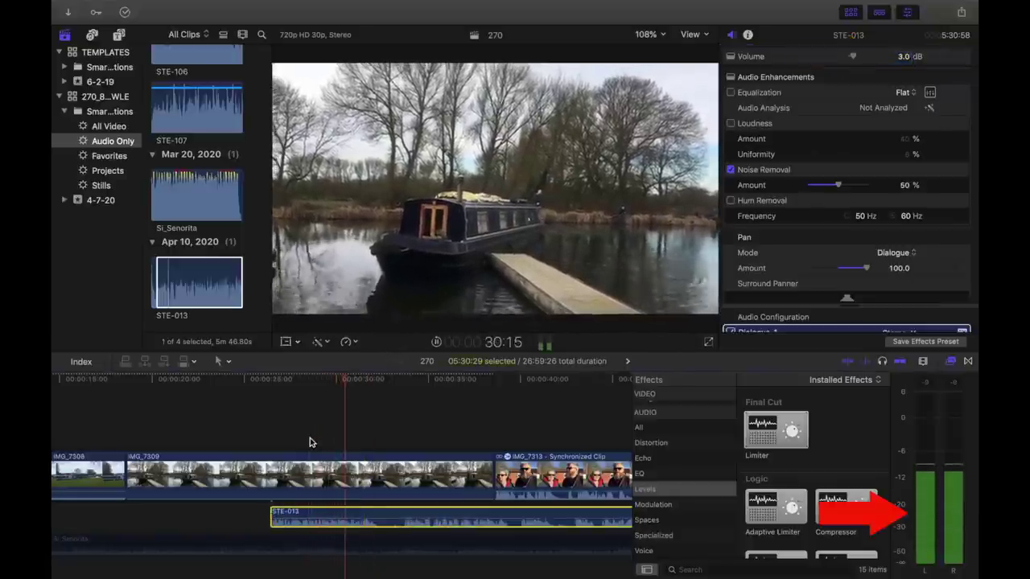
key(space)
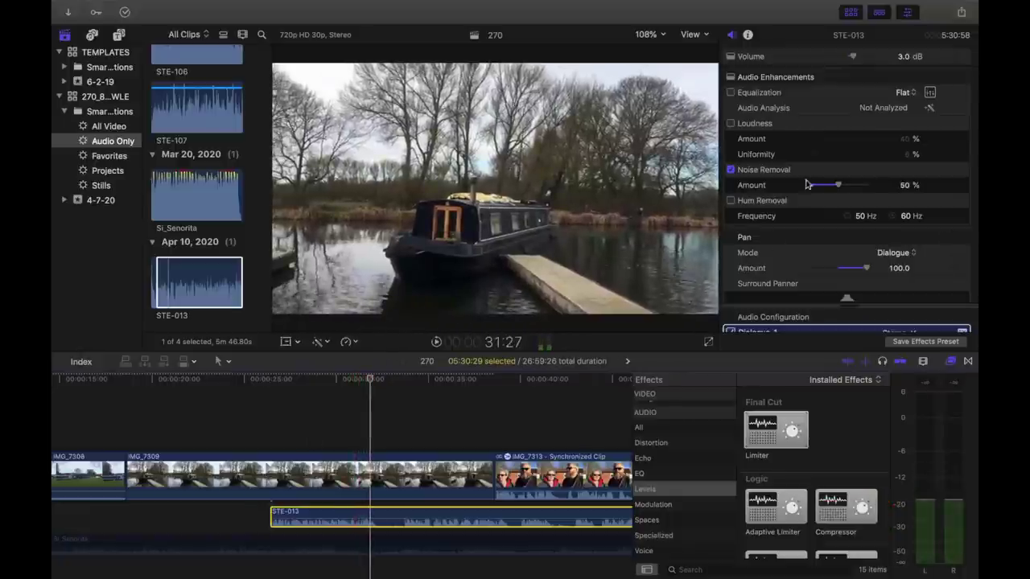
Set the STE-013 clip's volume to 5 dB and play it to check the level on the audio meters
click(902, 56)
key(Return)
key(space)
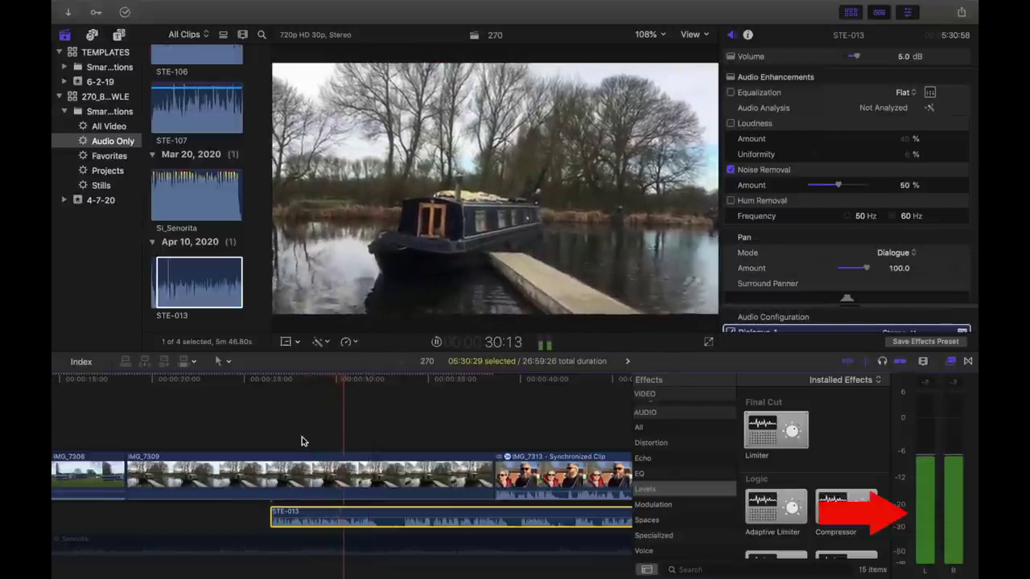
key(space)
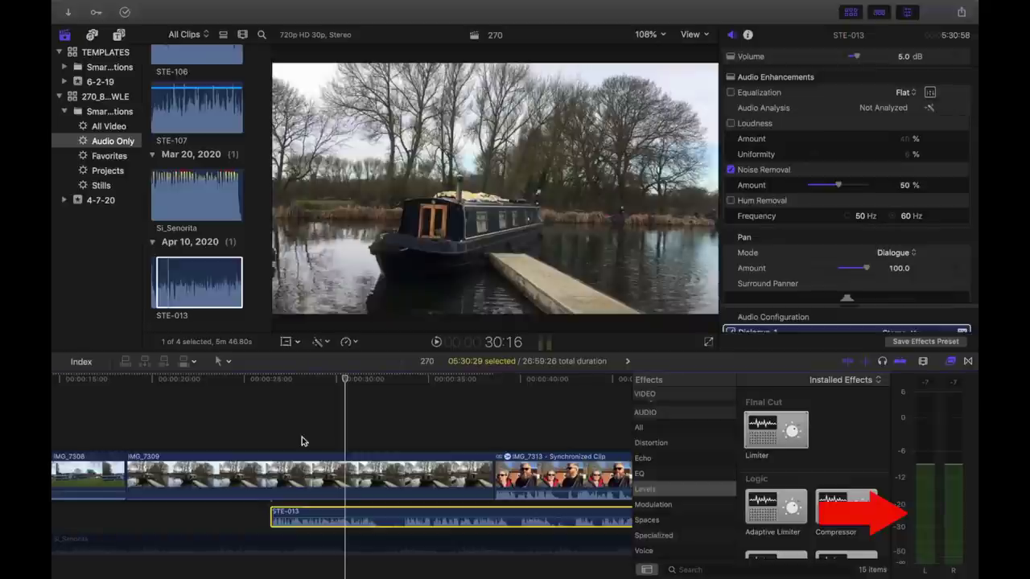
Check the STE-013 waveform along the timeline and re-enable the Si_Senorita music clip beneath the opening footage
key(super+minus)
key(super+minus)
key(super+minus)
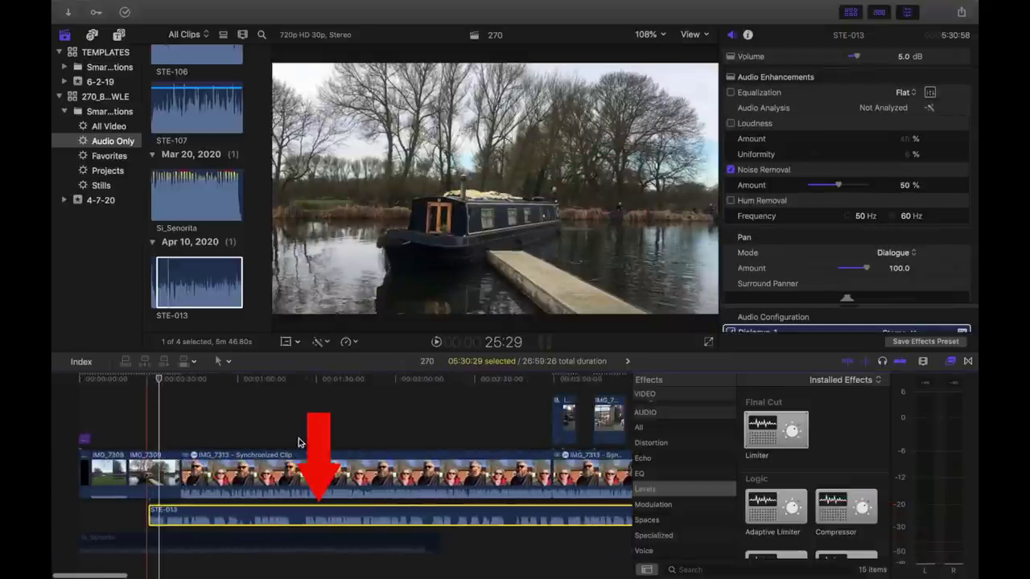
key(super+minus)
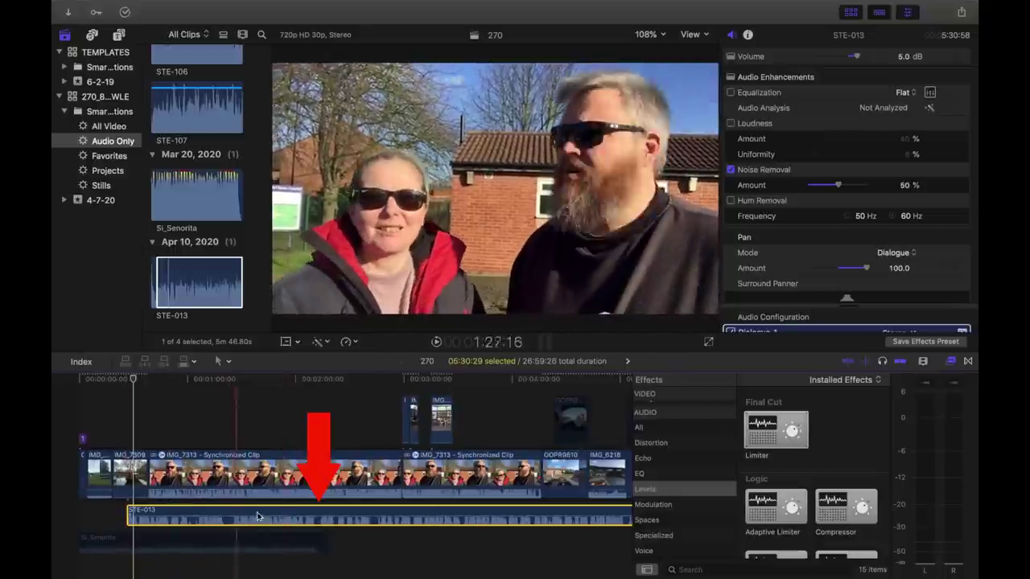
key(super+equal)
key(super+equal)
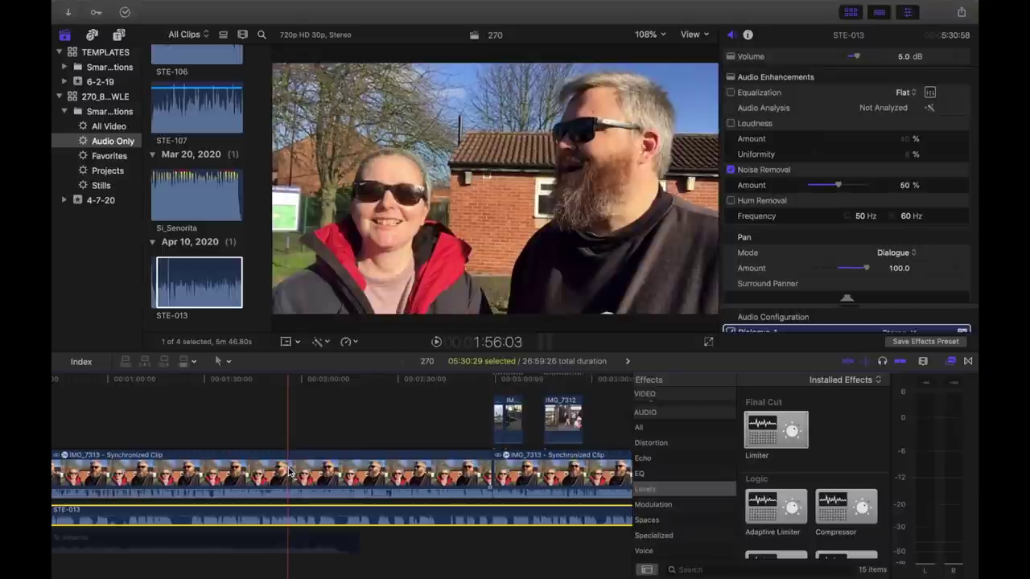
scroll(289, 471, left, 10)
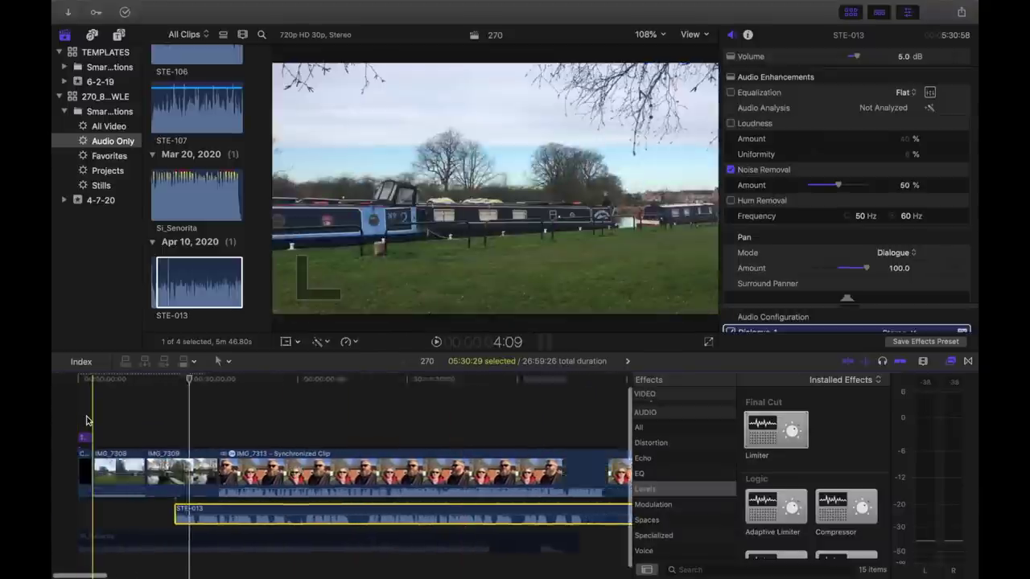
scroll(87, 420, left, 10)
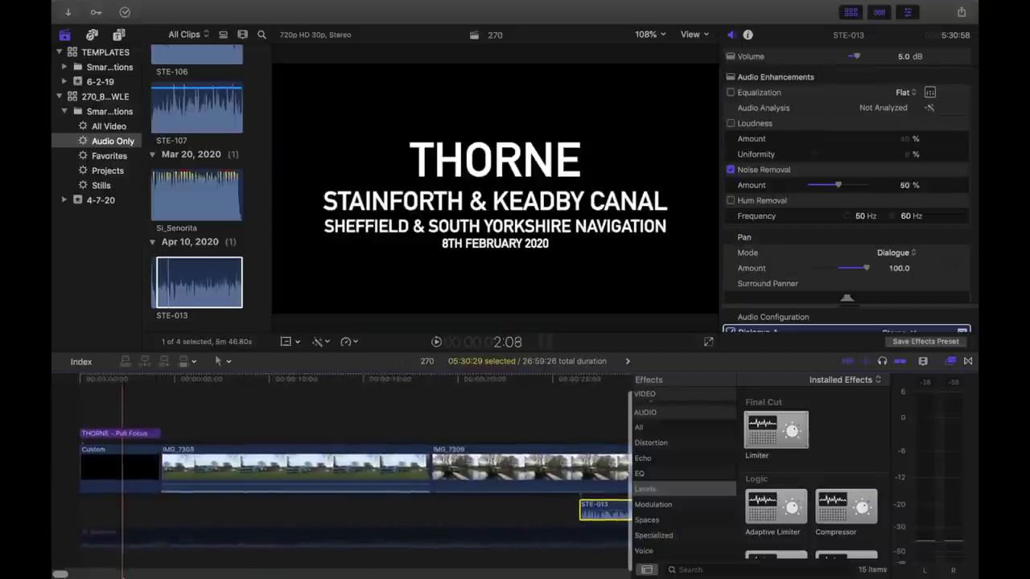
click(161, 533)
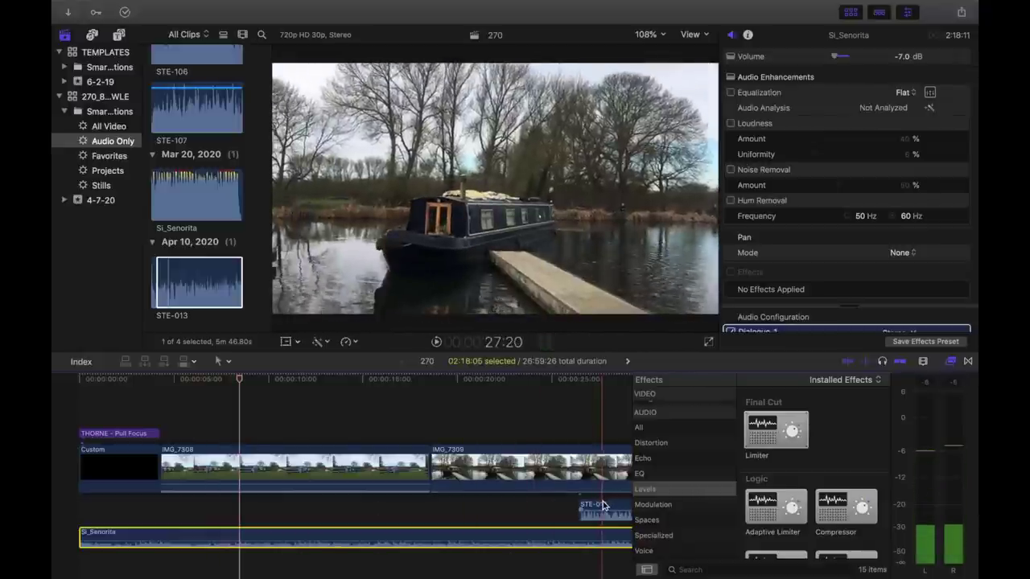
Move STE-013 earlier under IMG_7308, lining up the start of its speech with the playhead at 8:16
drag(603, 506, 259, 504)
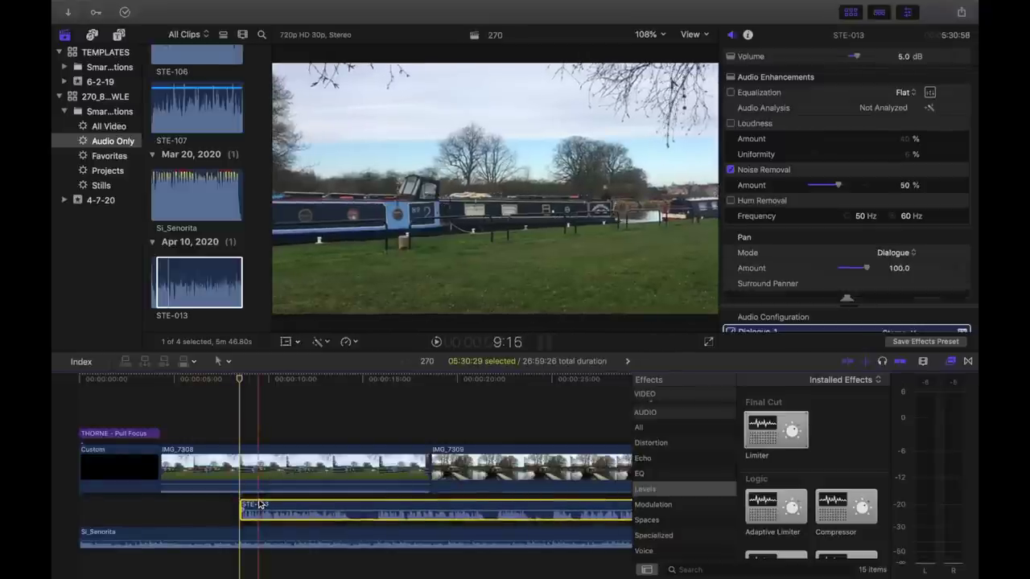
key(super+equal)
key(l)
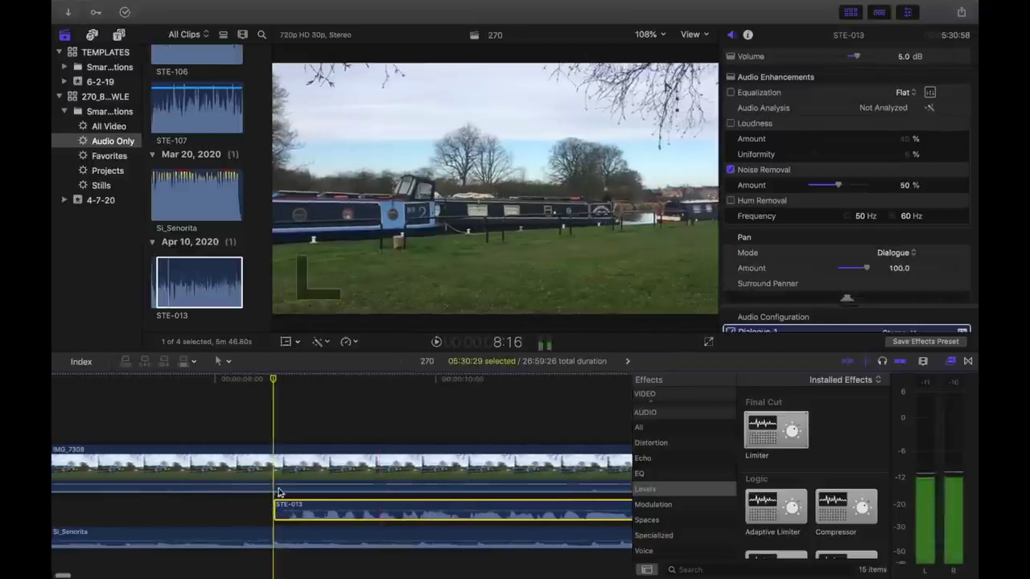
mouse_move(304, 505)
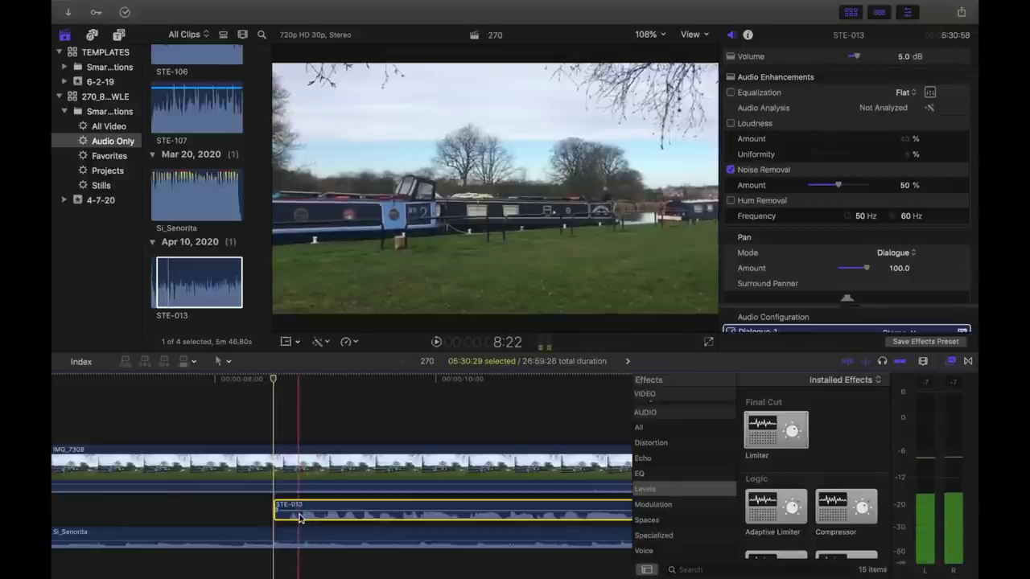
key(XF86AudioMute)
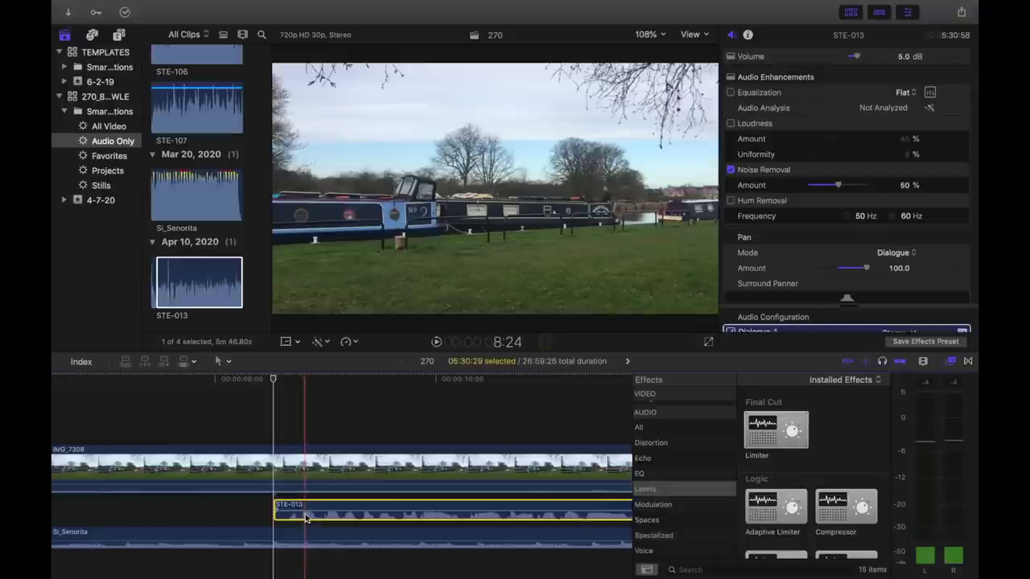
drag(305, 507, 274, 505)
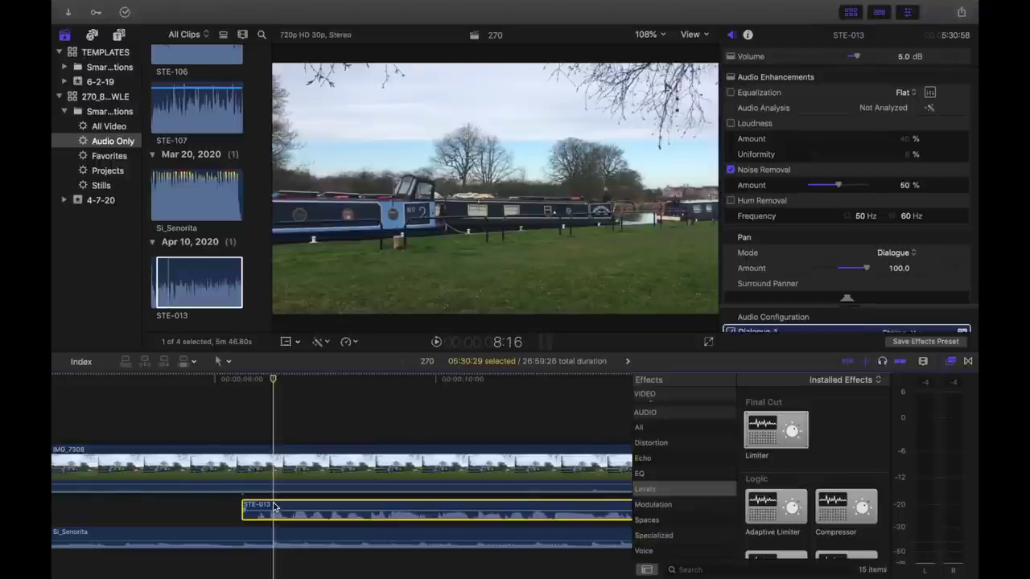
Play the opening voice section and split STE-013 at 14:24, in the pause after the first passage
key(super+minus)
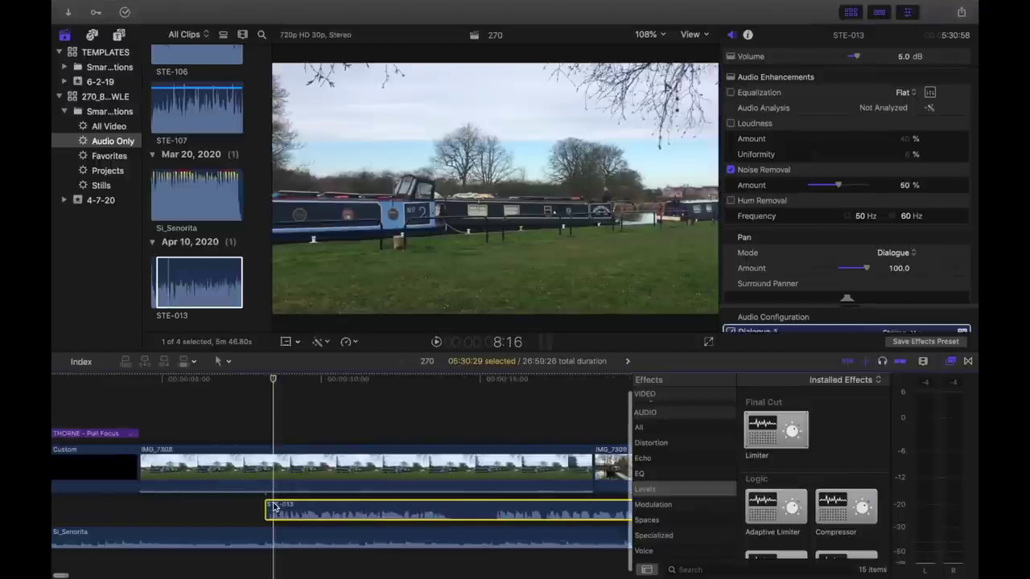
key(j)
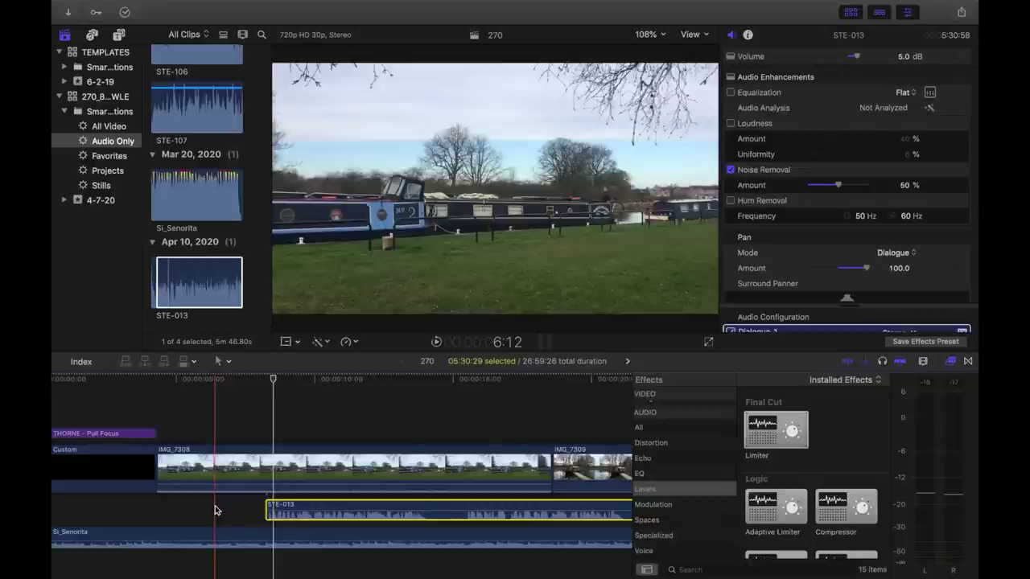
key(shift+s)
key(space)
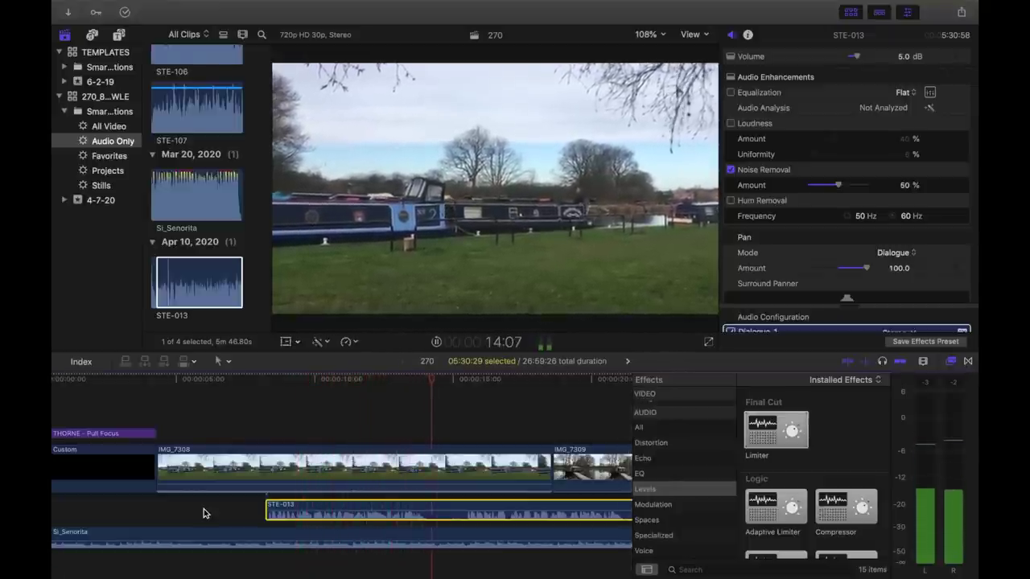
key(space)
key(b)
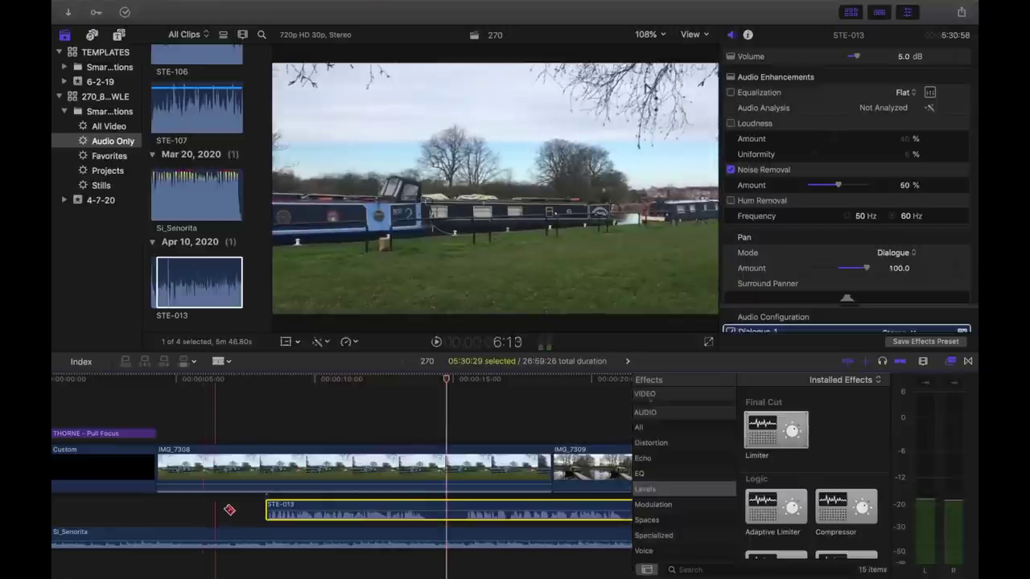
click(449, 514)
key(a)
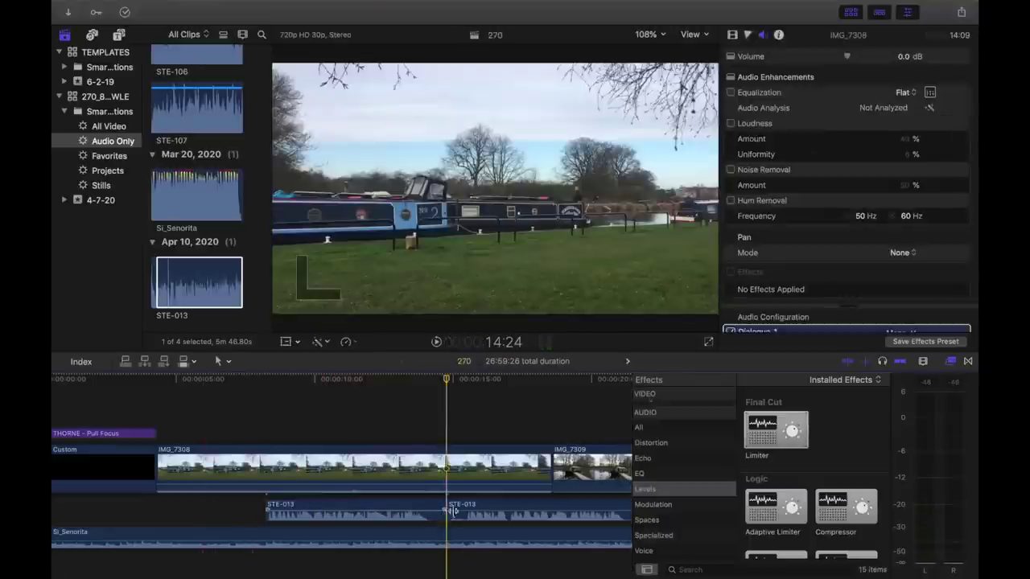
Move the second STE-013 part under IMG_7309 and trim the end of IMG_7308 to a duration of 11:02
drag(459, 505, 588, 506)
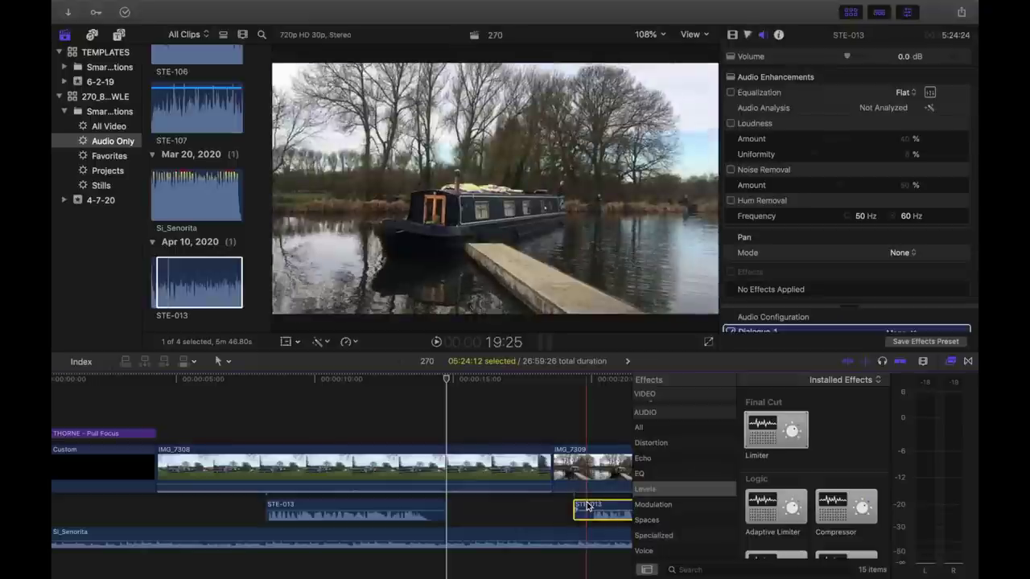
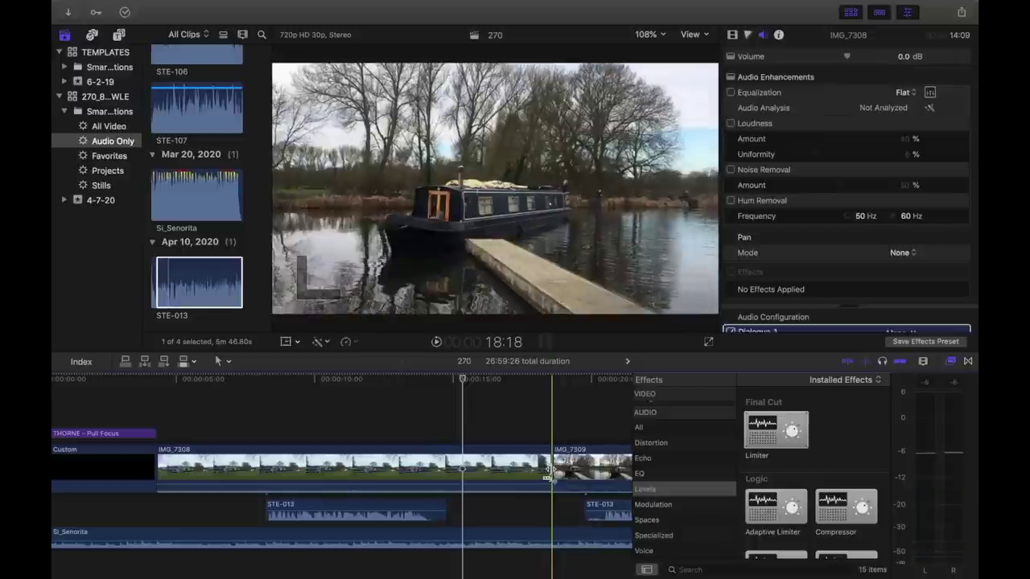
drag(557, 477, 457, 477)
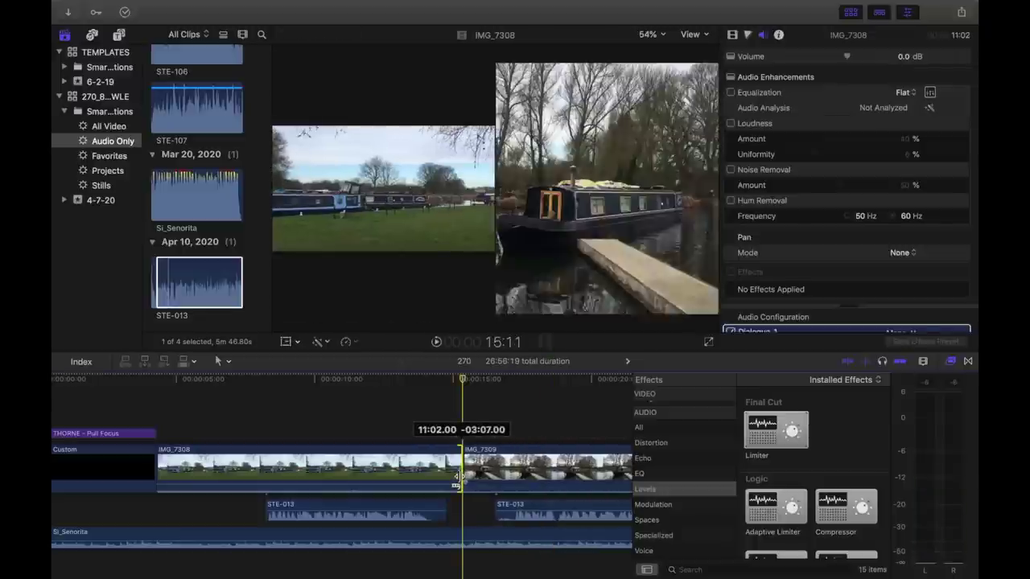
Add a volume keyframe to the Si_Senorita music at 8:14, near the start of the first voice passage
scroll(456, 478, left, 2)
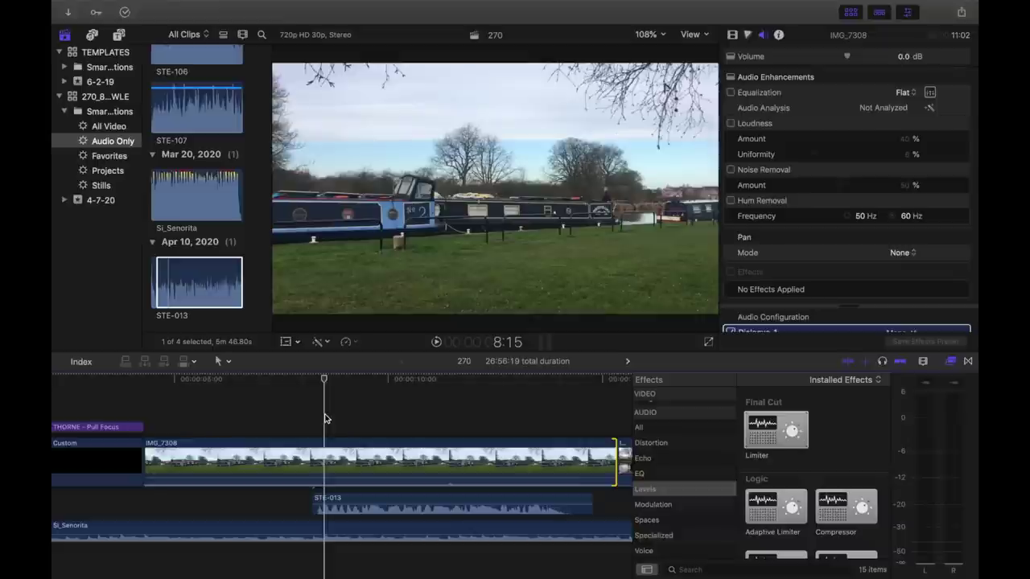
click(325, 536)
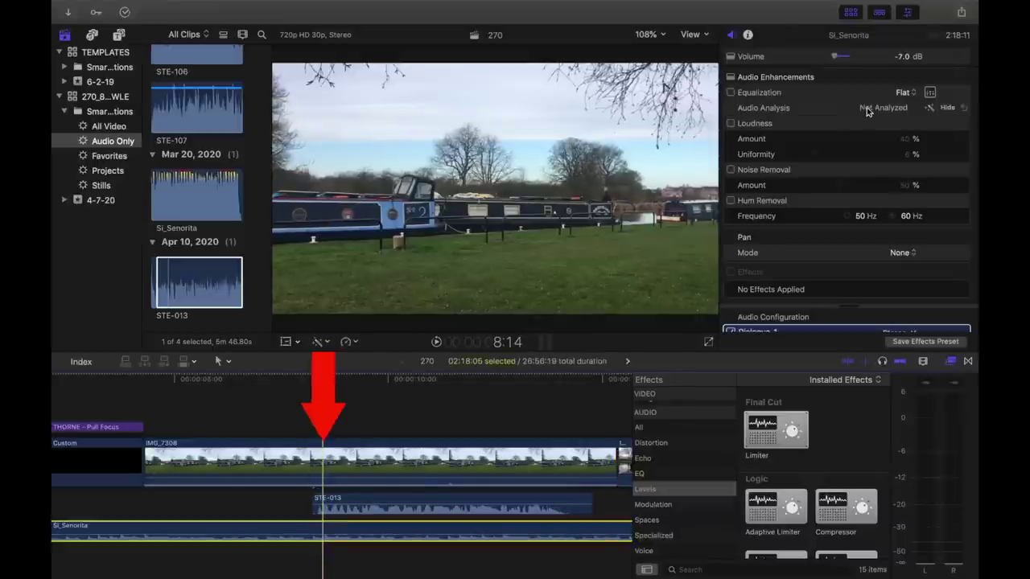
click(953, 58)
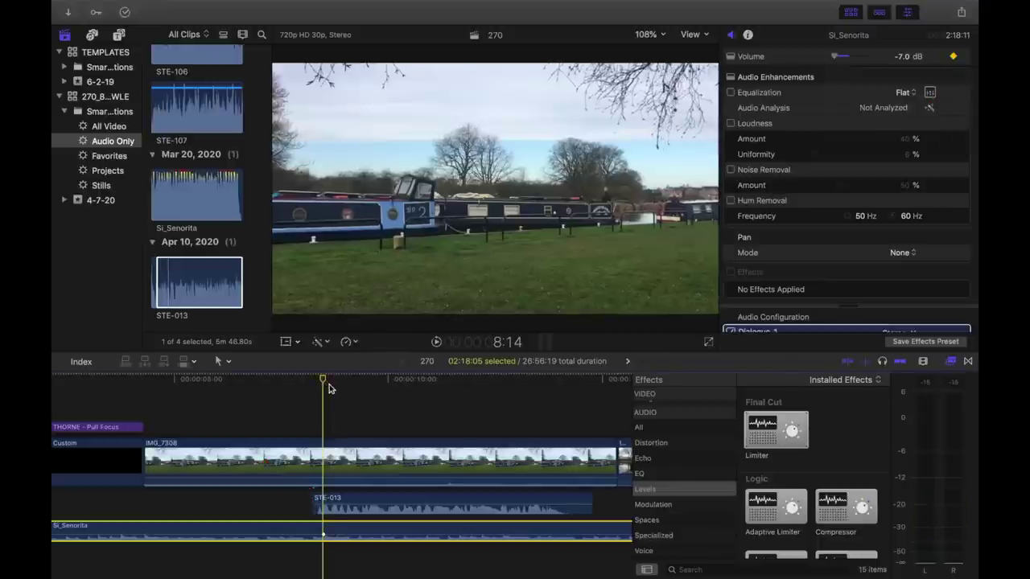
Add a second volume keyframe to Si_Senorita at 8:21 and set its volume to -22 dB
drag(328, 389, 334, 391)
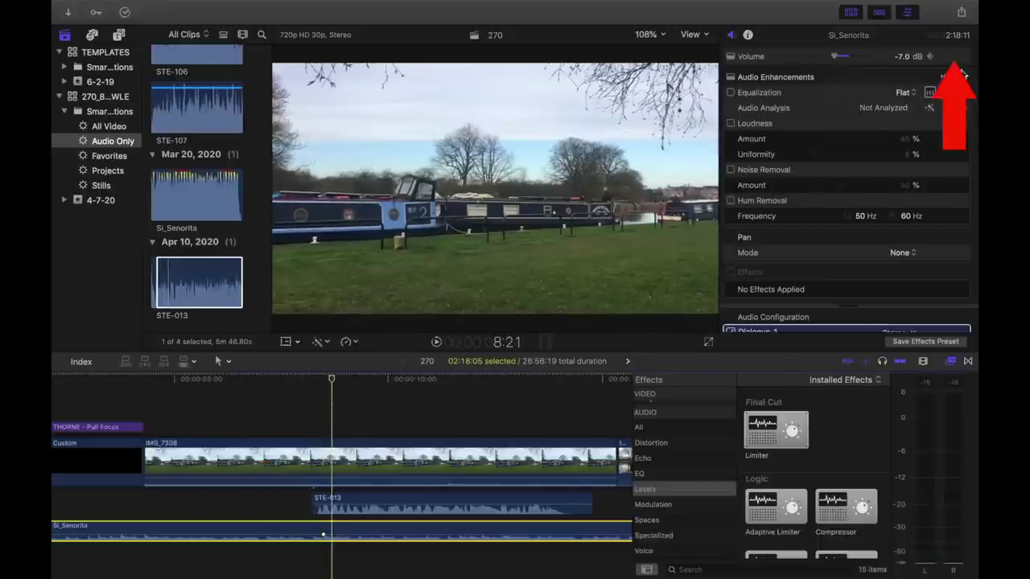
click(953, 57)
click(904, 58)
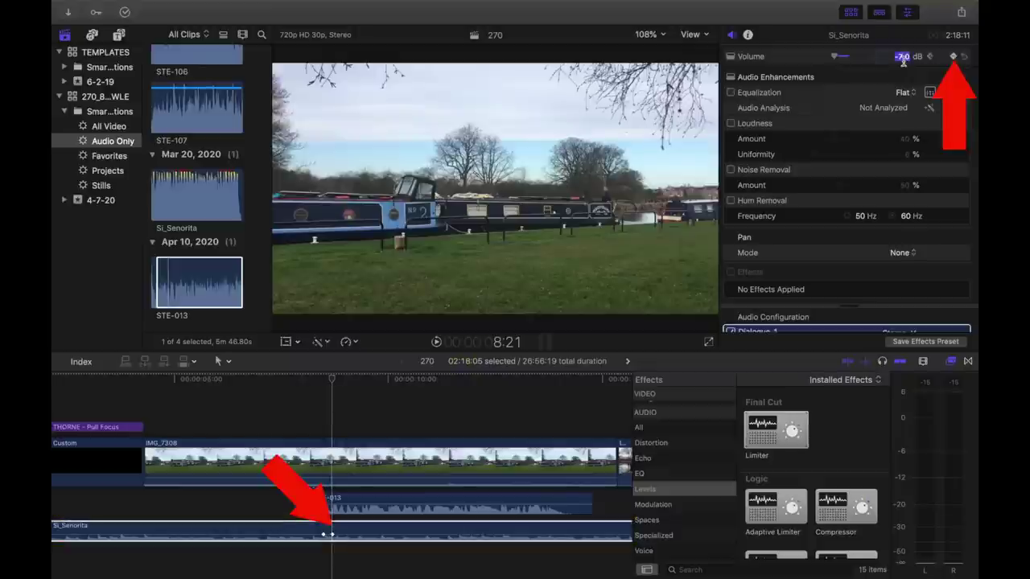
key(Return)
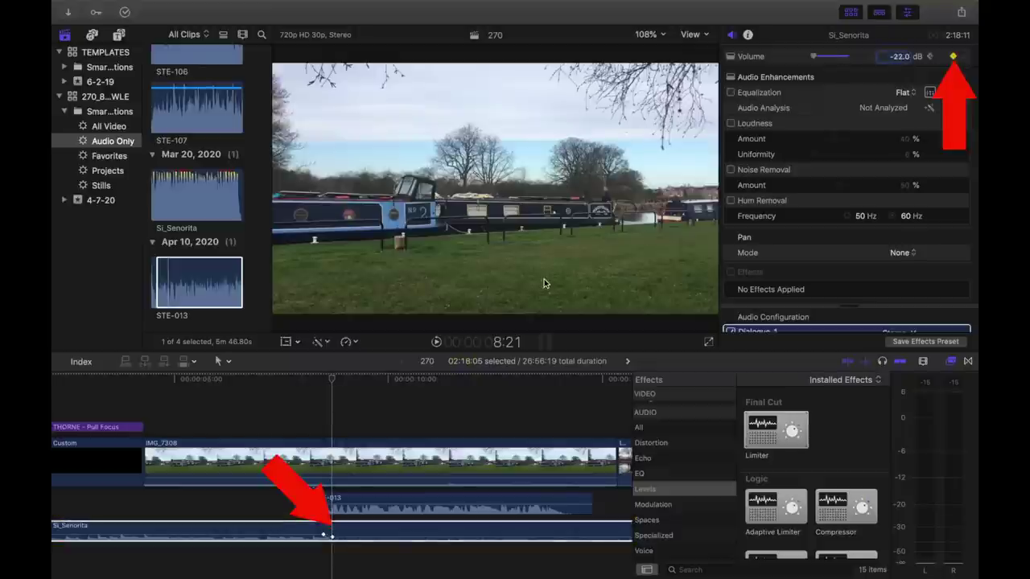
Add Si_Senorita volume keyframes at 13:12 and 14:24, and set the one at 14:24 to -7 dB
click(332, 385)
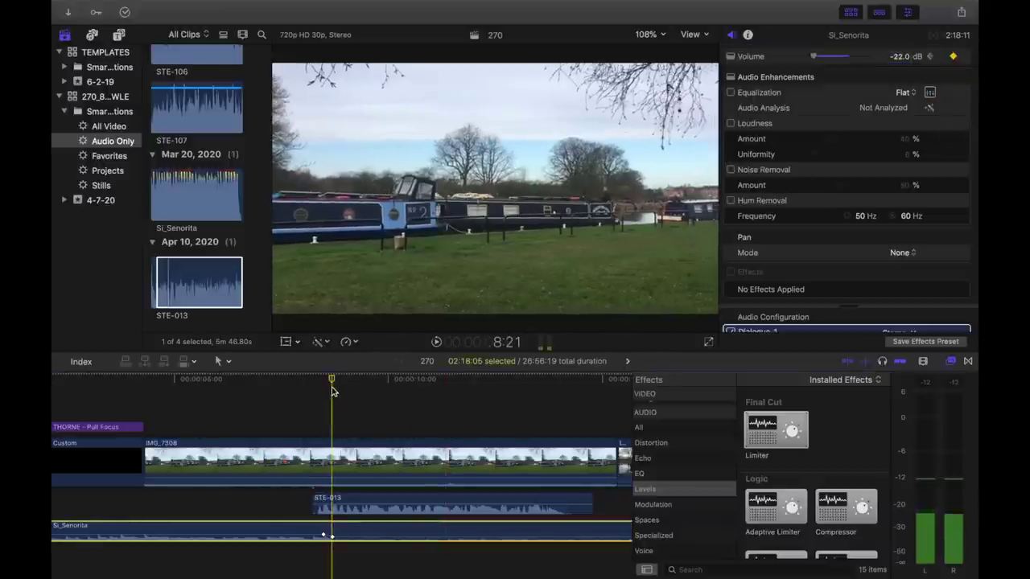
drag(332, 388, 593, 396)
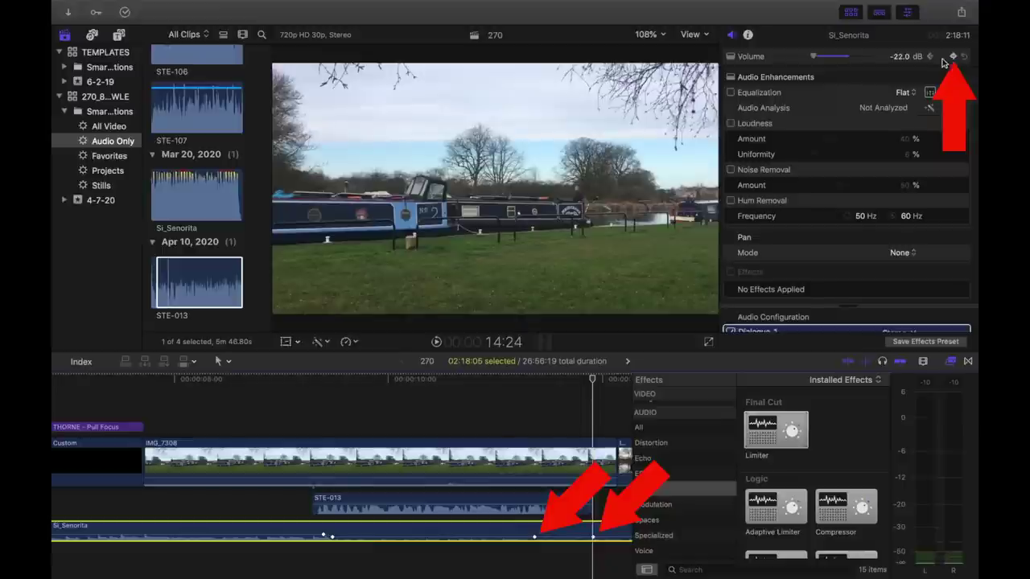
click(943, 57)
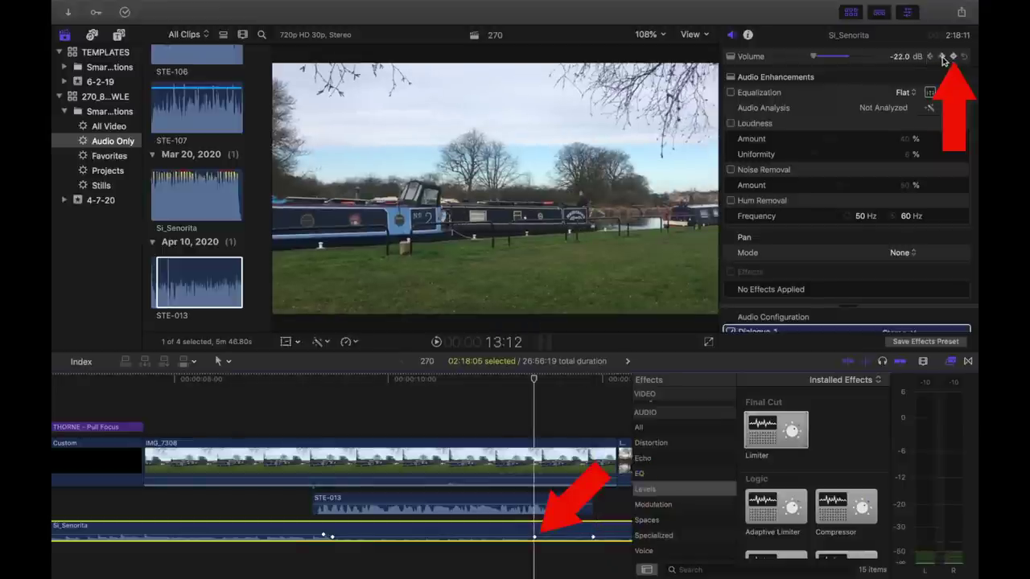
click(954, 56)
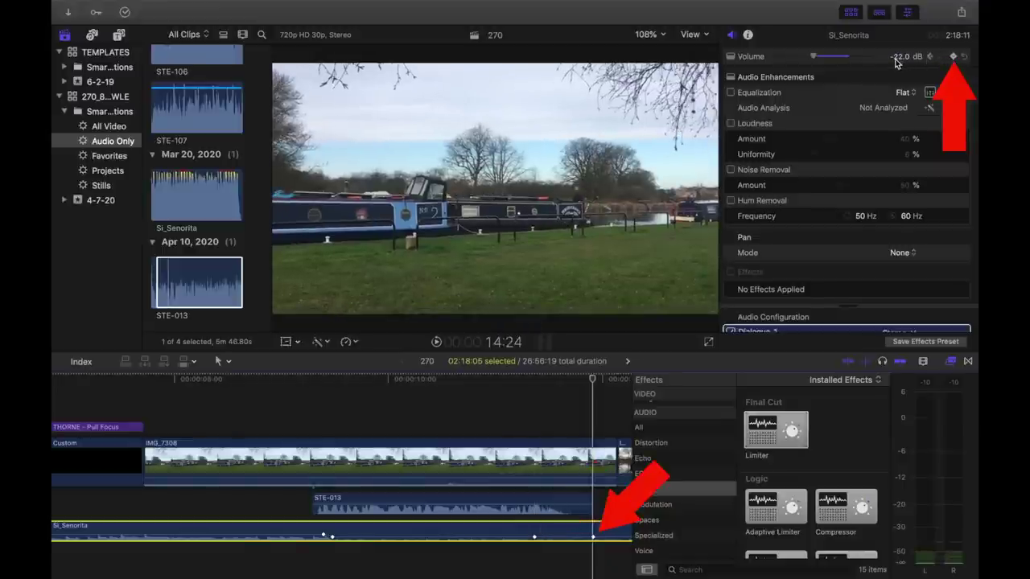
click(905, 57)
text(-7)
key(Return)
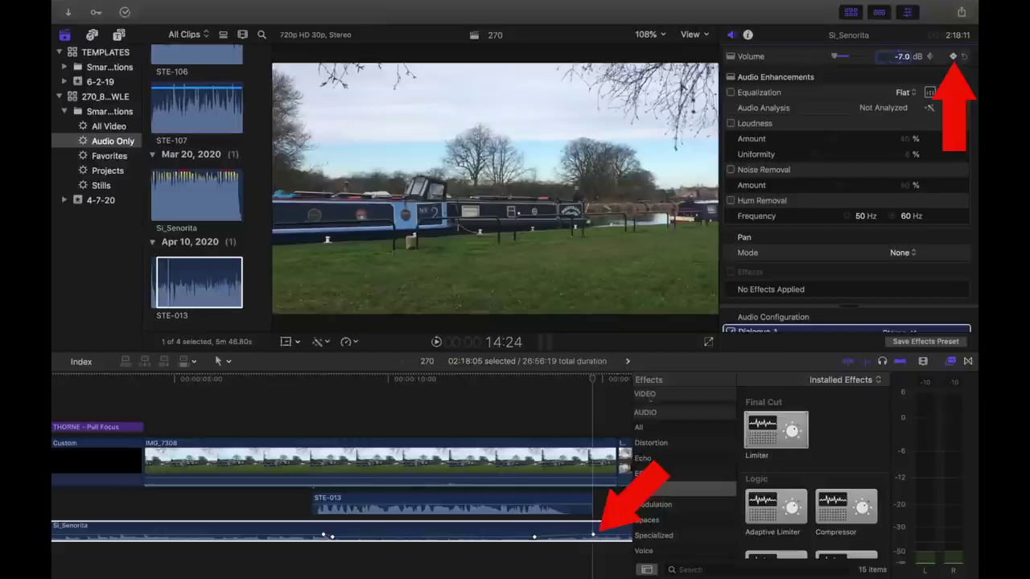
Move Si_Senorita's first -22 dB keyframe earlier to about 8:16 and play the section to hear the music dip
click(324, 536)
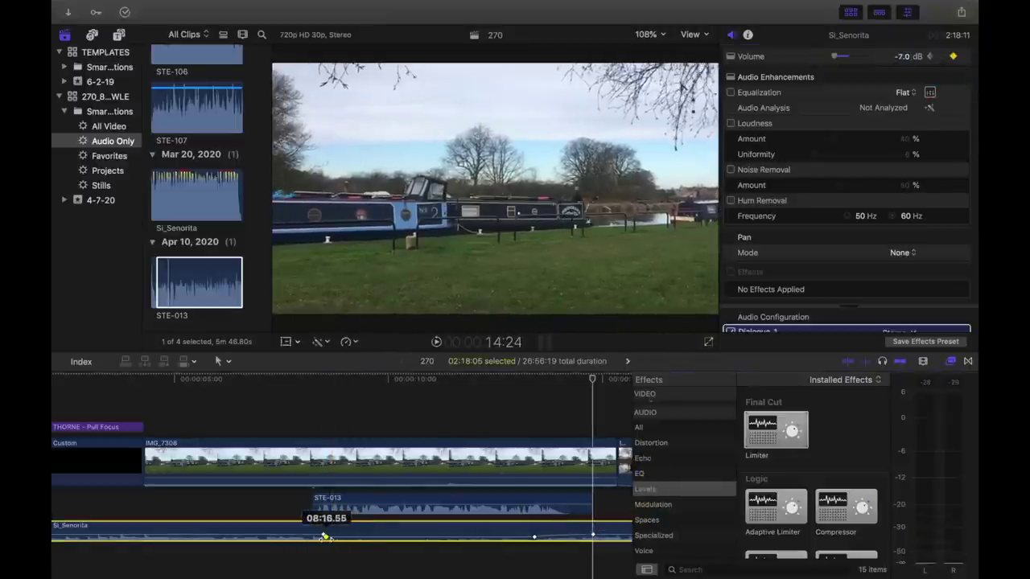
click(324, 536)
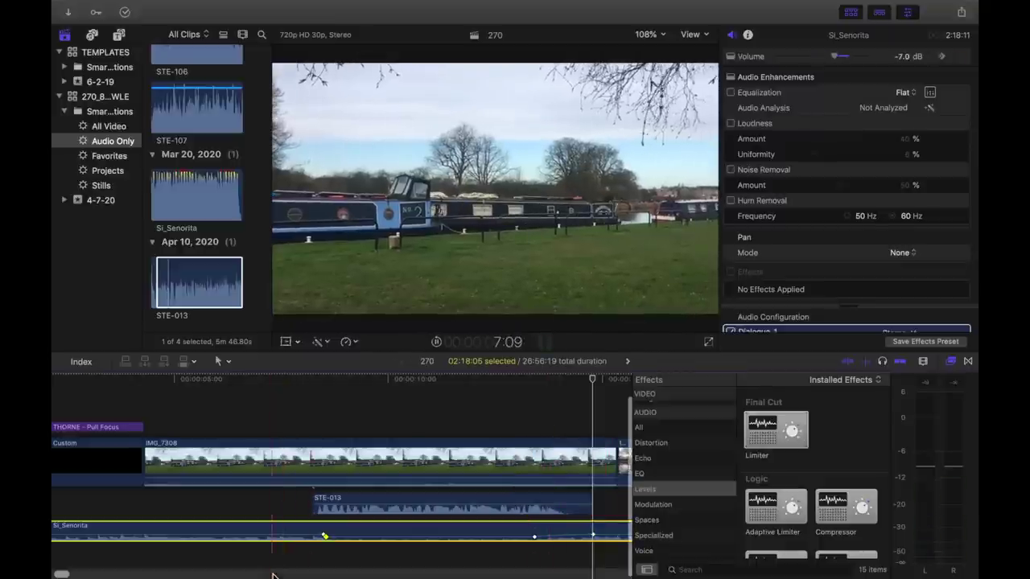
key(space)
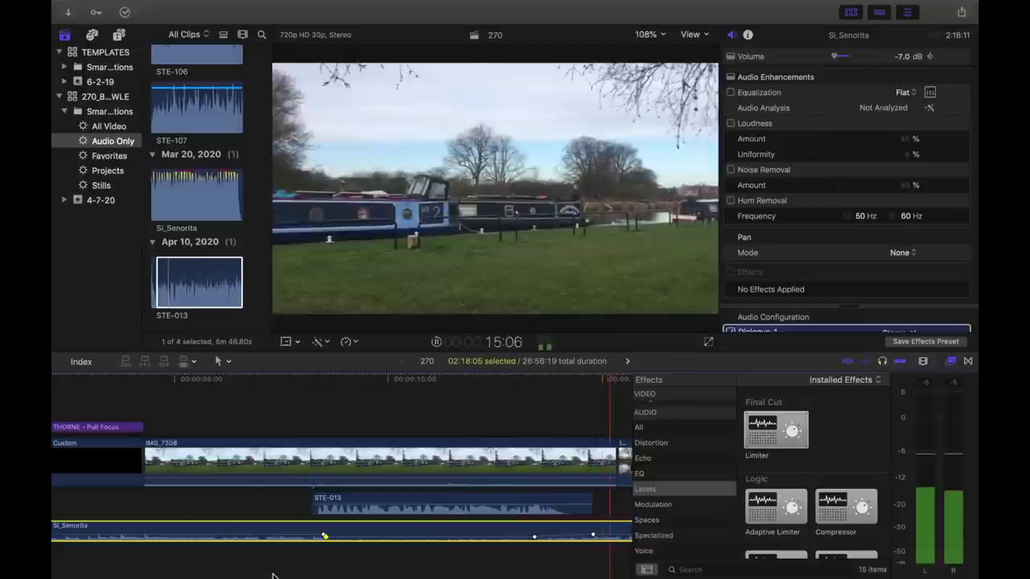
Trim the end of IMG_7308 to 14:24, where the first STE-013 passage finishes, and play the section back
scroll(321, 523, right, 3)
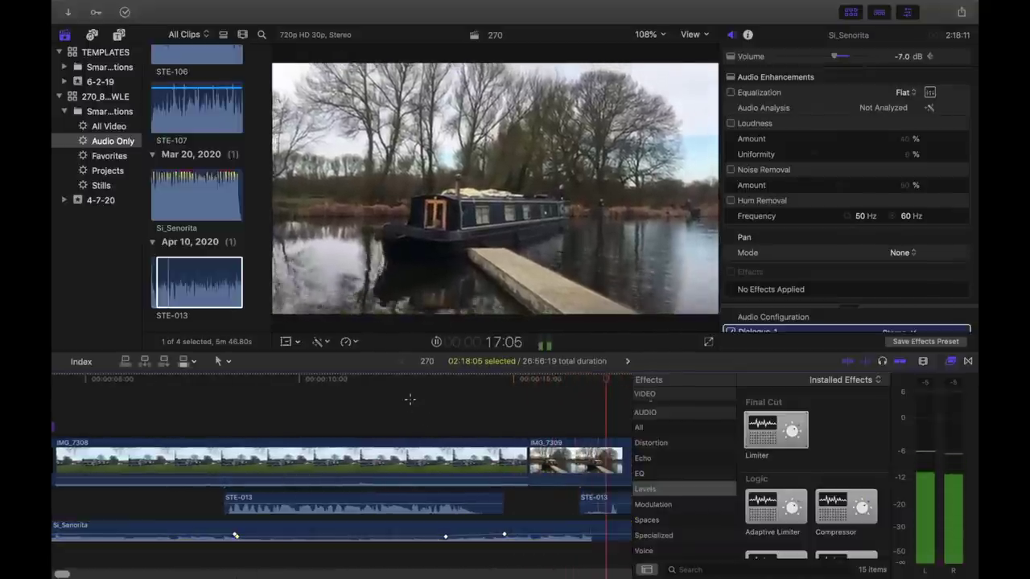
click(410, 400)
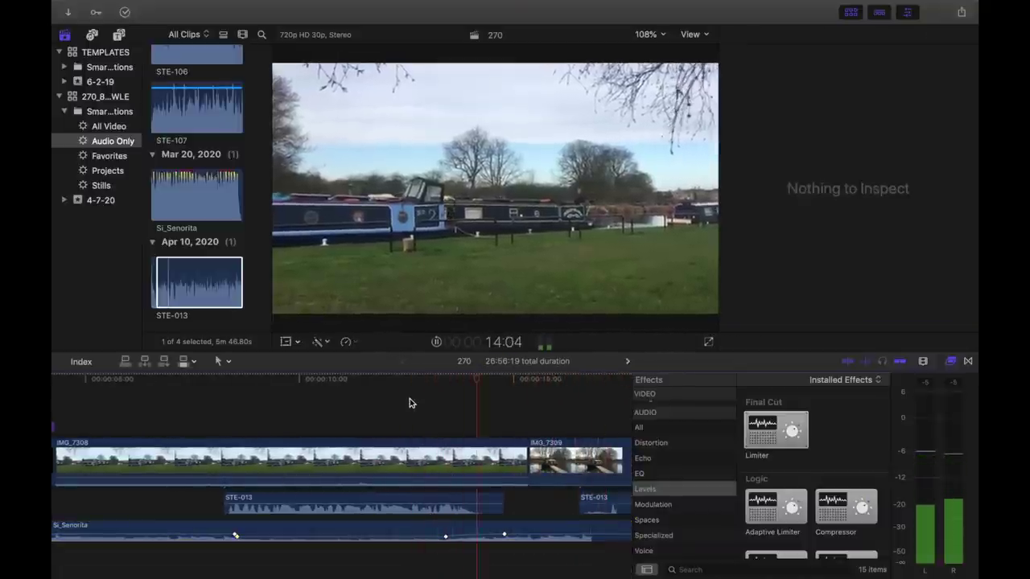
key(space)
click(527, 455)
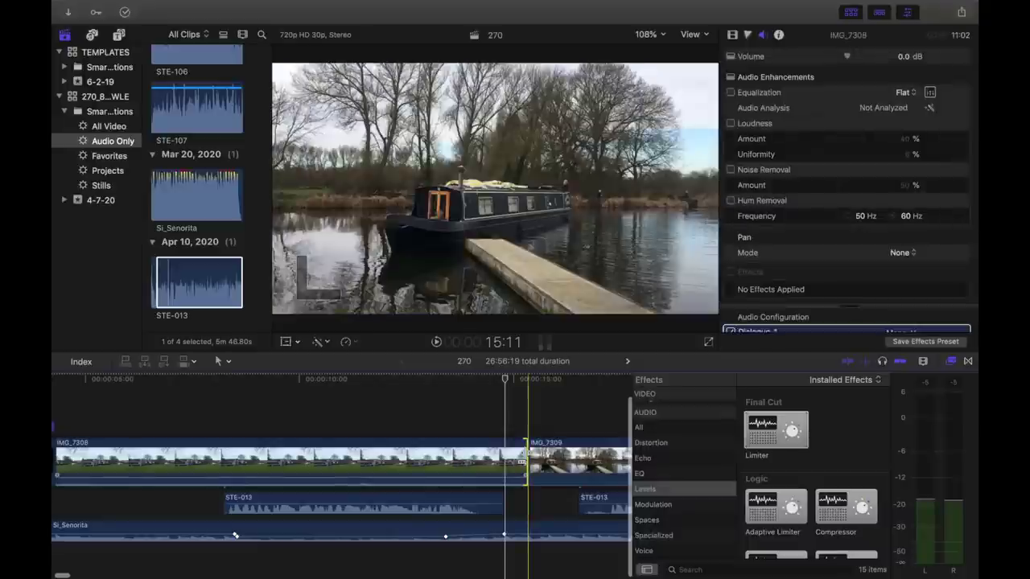
drag(522, 462, 502, 465)
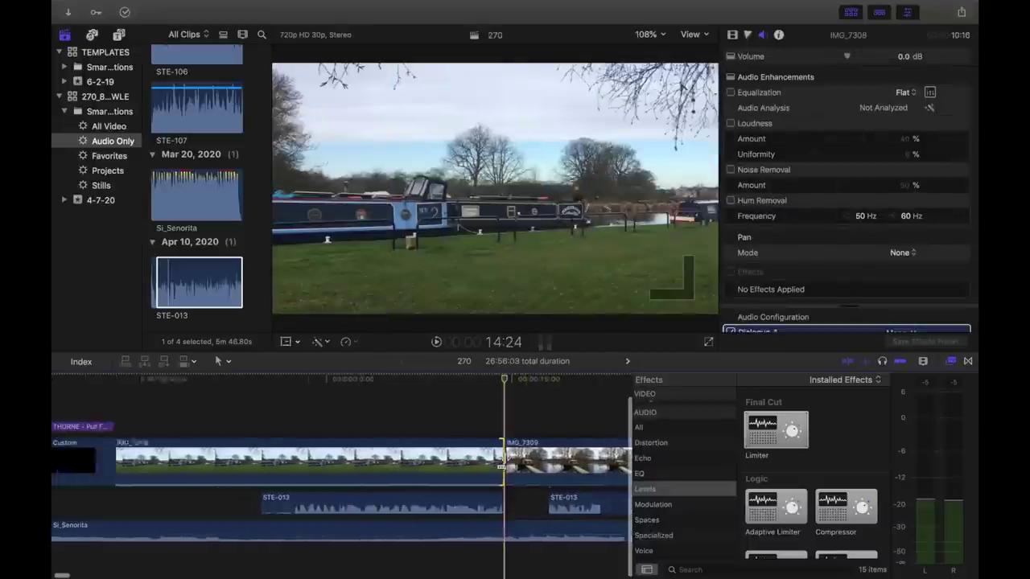
key(super+minus)
key(super+minus)
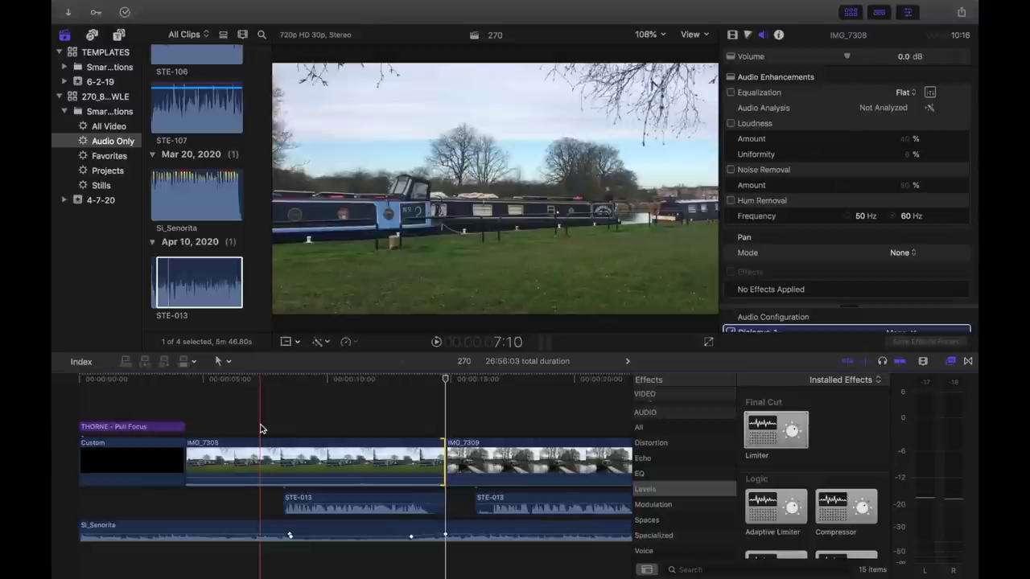
key(space)
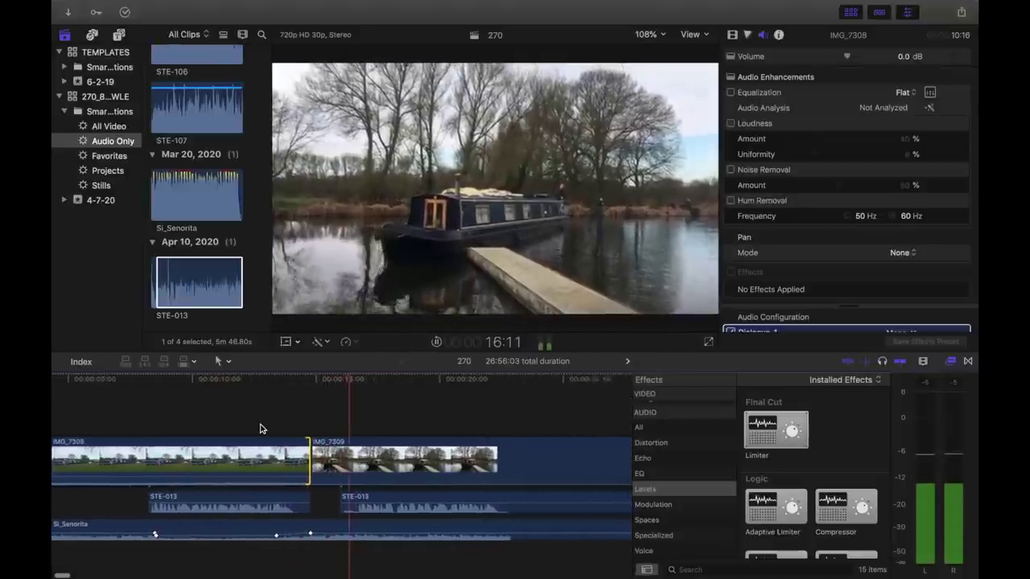
Move the second STE-013 voice clip out of the way to a lane below the Si_Senorita music
click(368, 498)
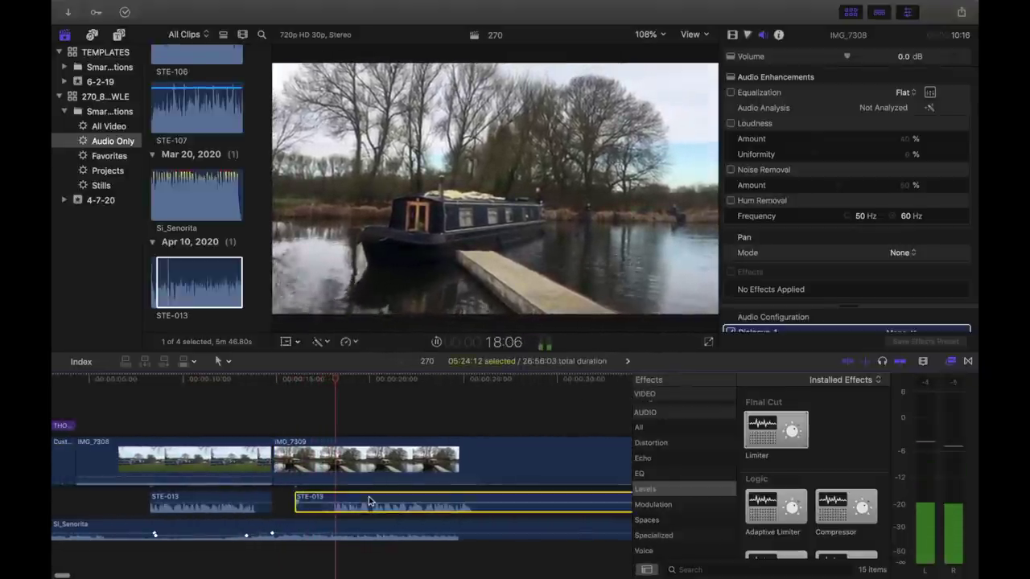
key(space)
key(super+minus)
key(super+minus)
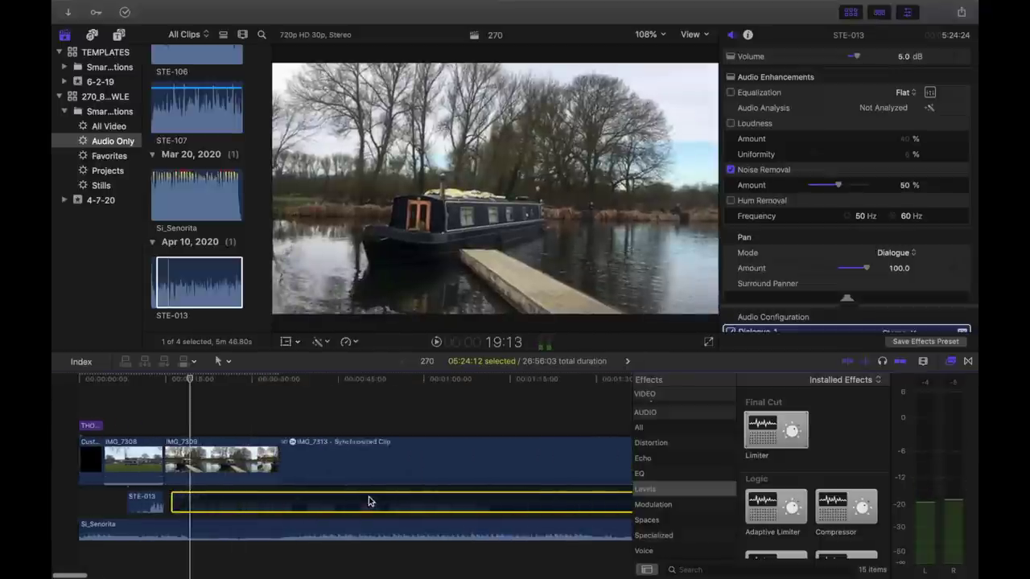
key(super+minus)
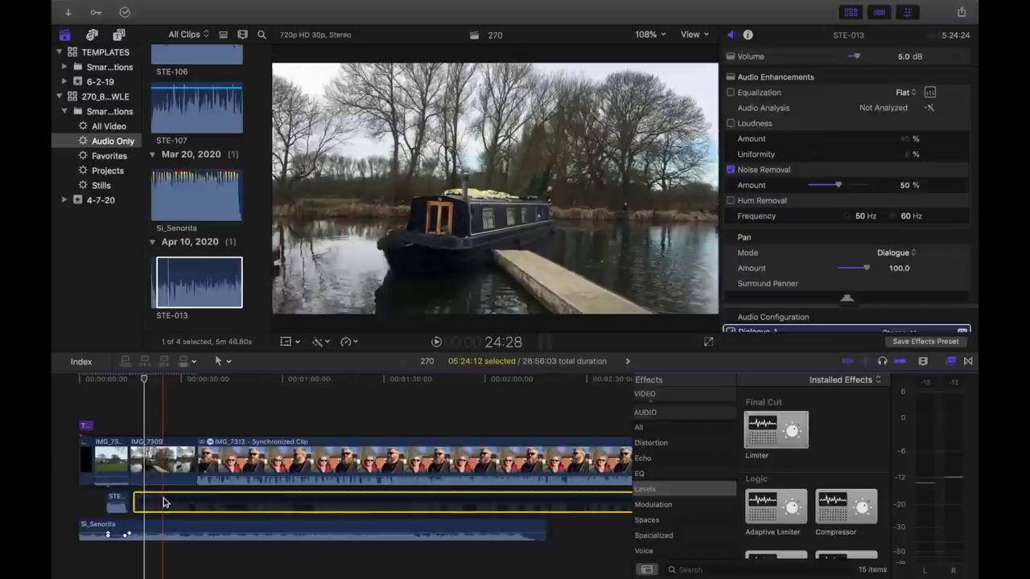
drag(161, 512, 139, 555)
key(super+equal)
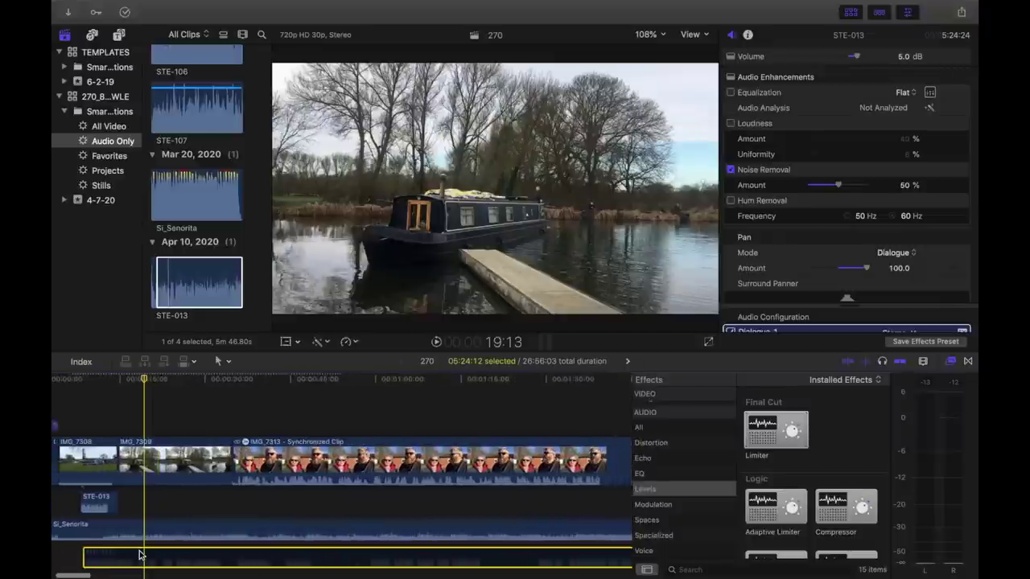
Trim the end of IMG_7309 so the clip lasts 6:11 and the synchronized clip follows at about 21:06
scroll(241, 499, left, 3)
drag(413, 467, 280, 474)
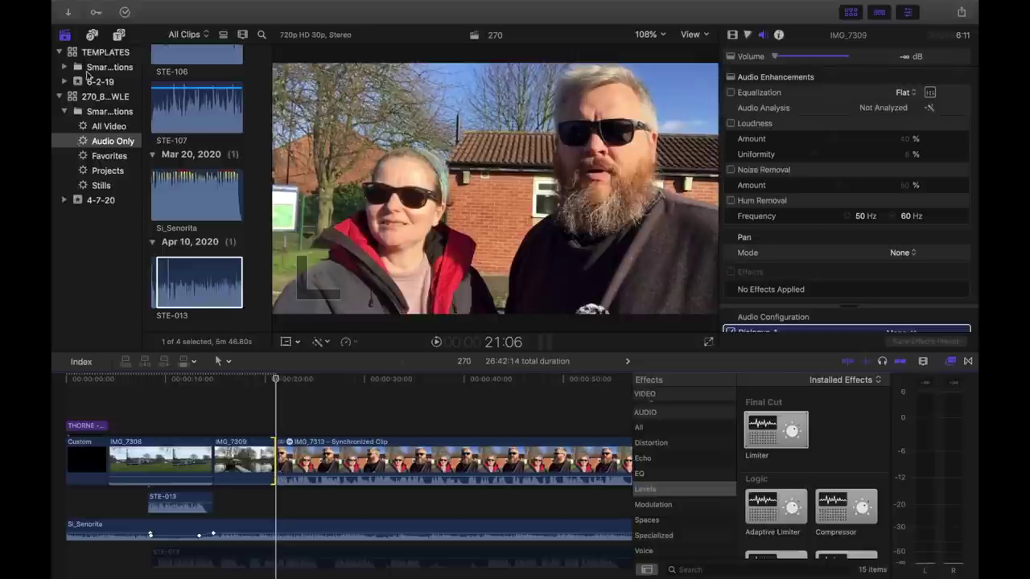
Insert a Custom solid generator after IMG_7308 and lift IMG_7309 onto the lane above it as a connected clip
click(119, 41)
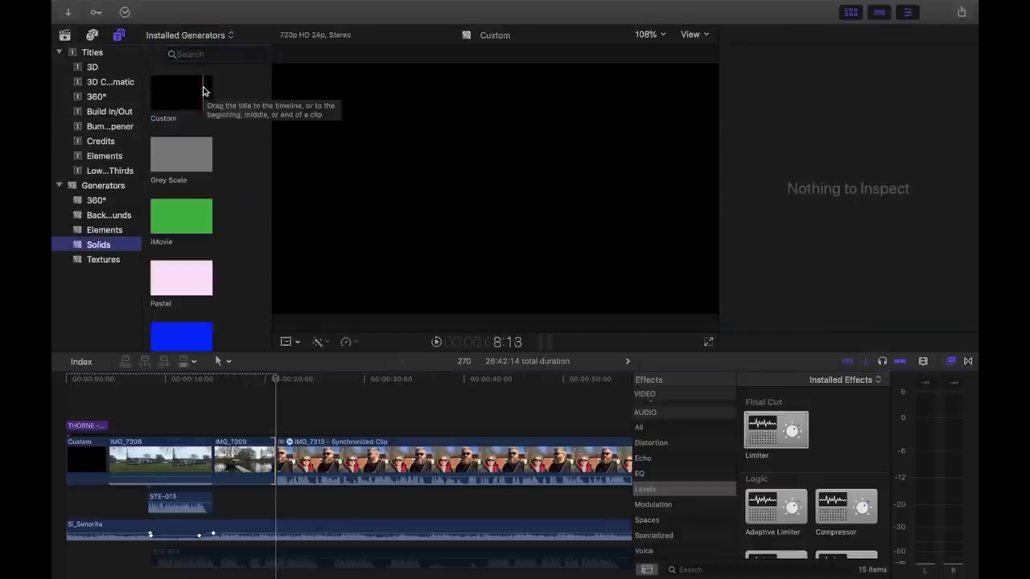
drag(182, 95, 226, 475)
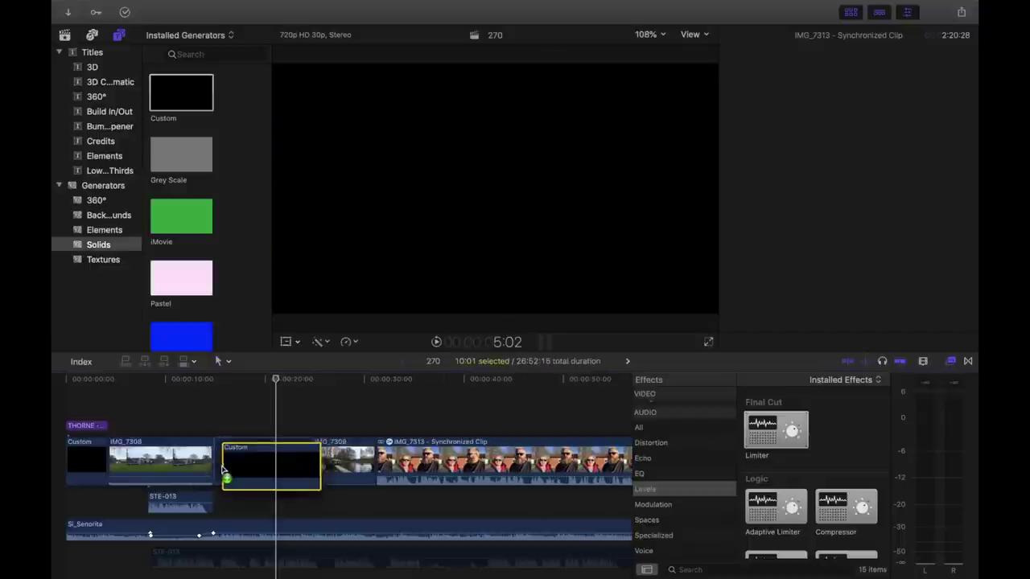
click(335, 470)
drag(336, 471, 198, 417)
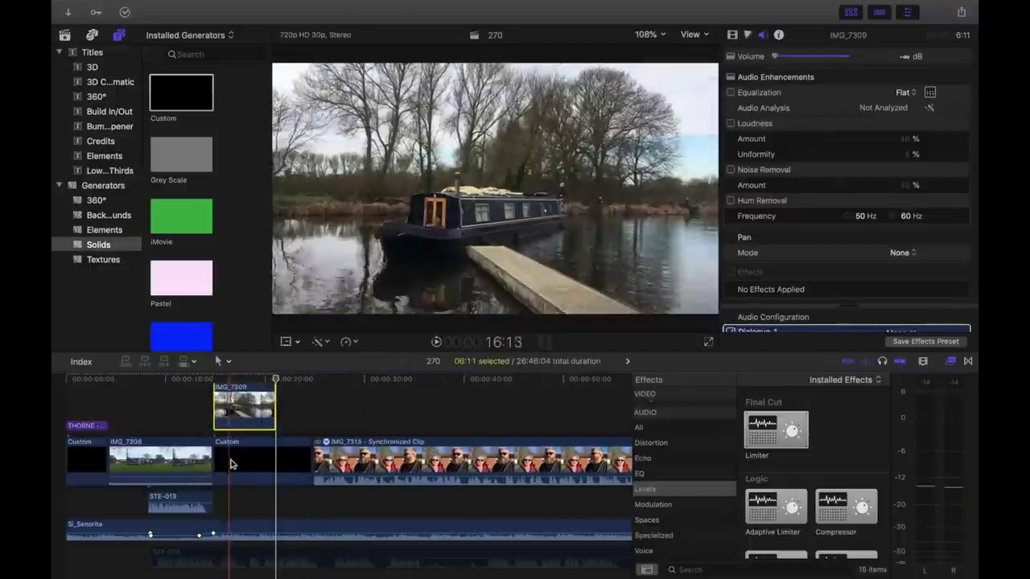
Trim the second Custom solid to 6:11 so it ends together with IMG_7309, and play across the cut
click(245, 462)
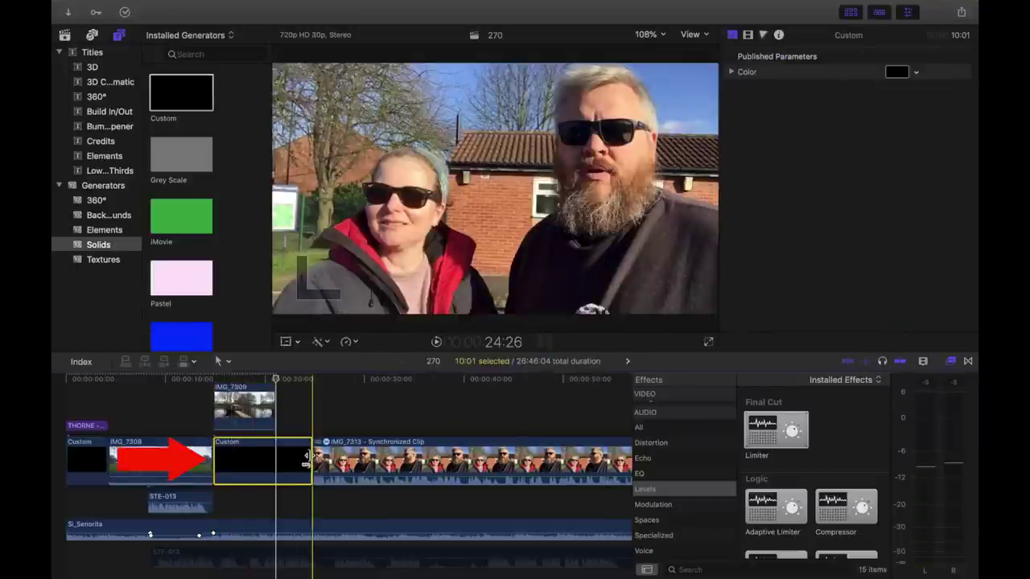
drag(312, 463, 263, 466)
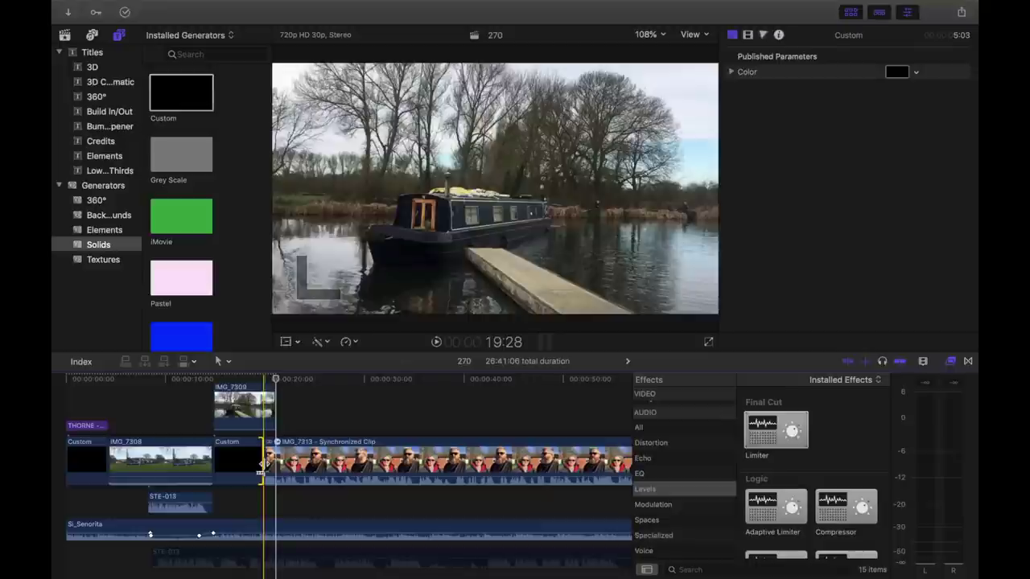
drag(262, 465, 274, 465)
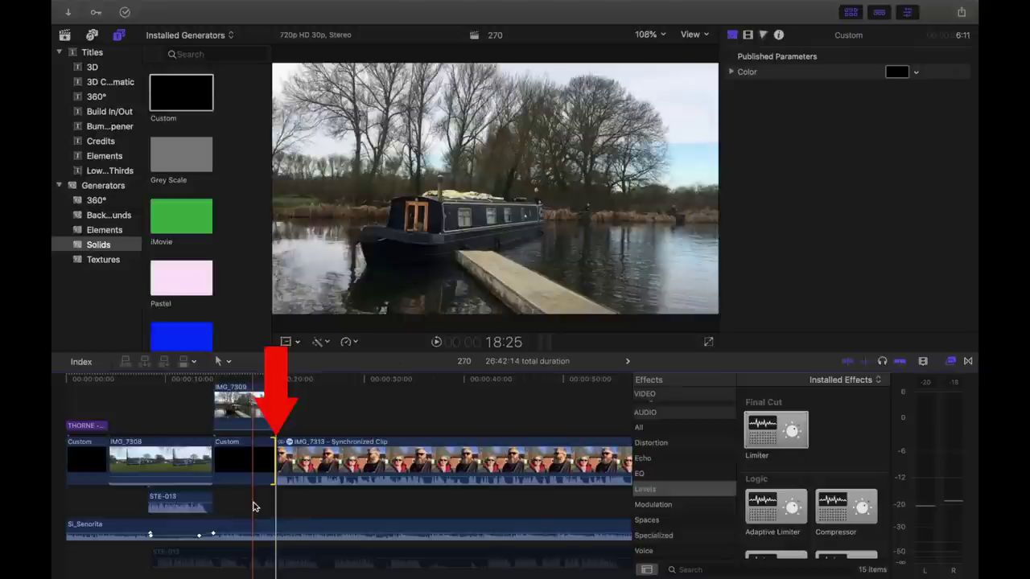
key(space)
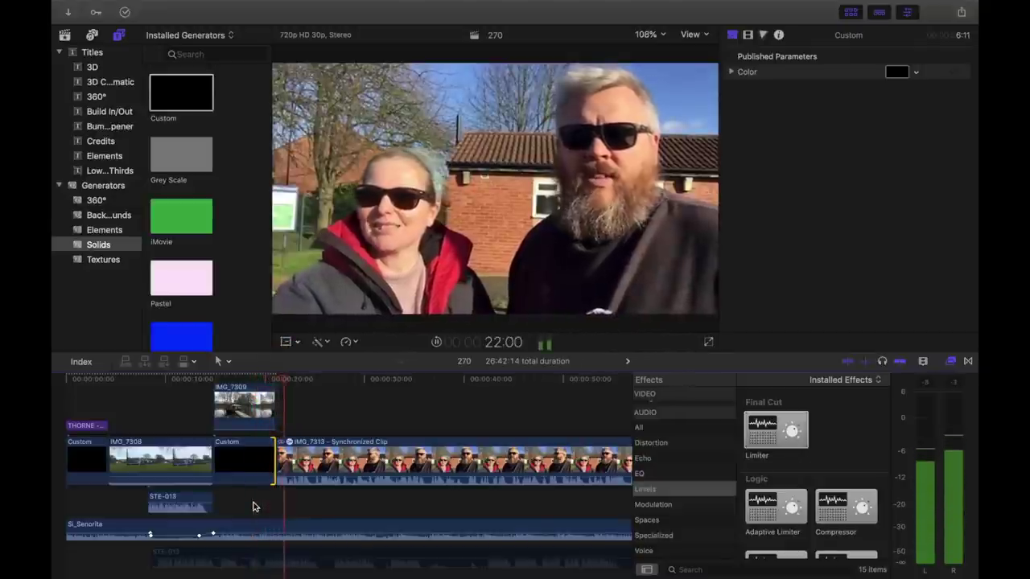
key(space)
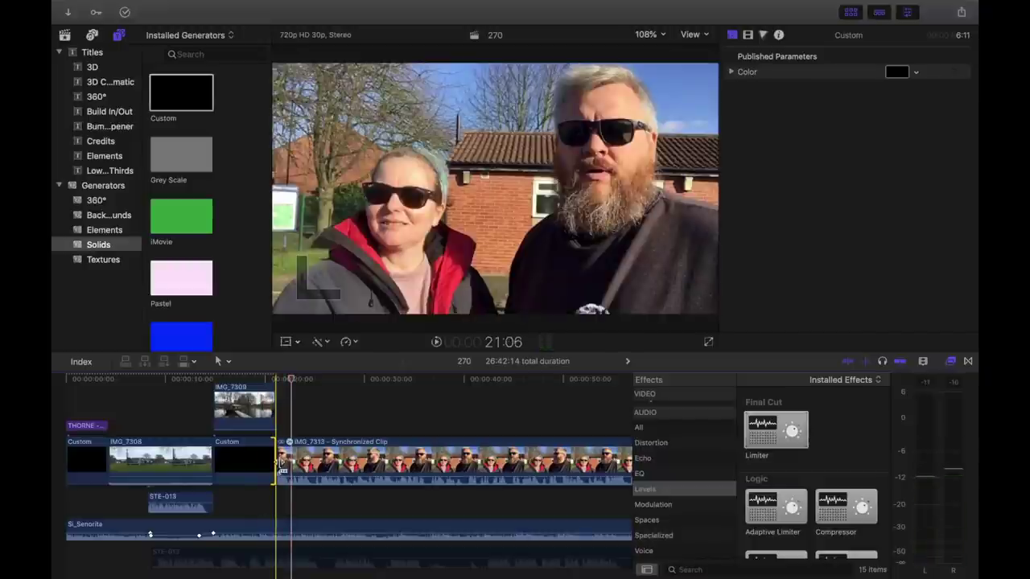
Extend IMG_7313's start beneath IMG_7309 with its sound keyframed up from -∞ dB, shorten the Custom solid to 1:25, and play it
drag(280, 463, 328, 476)
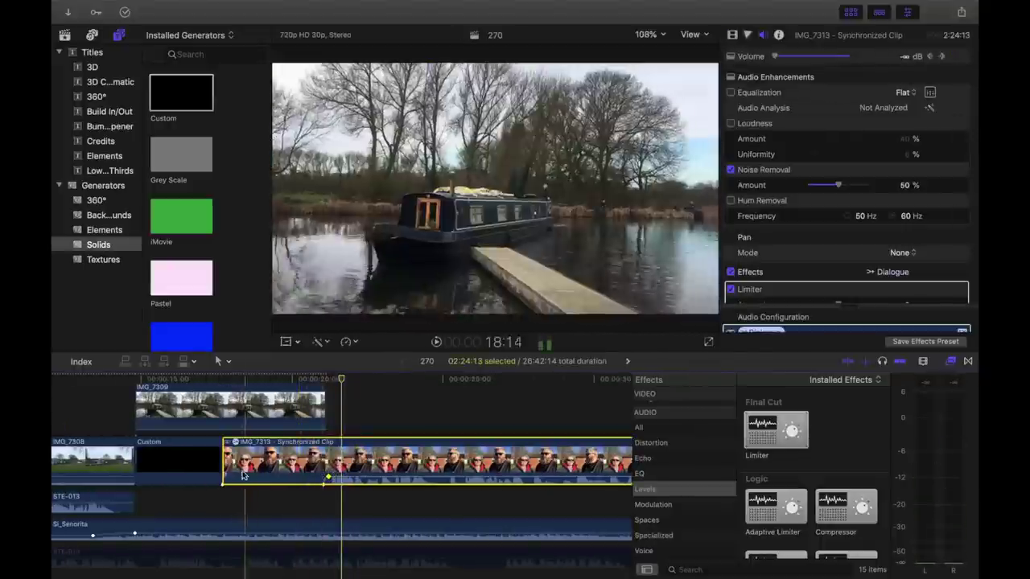
drag(219, 465, 186, 468)
key(space)
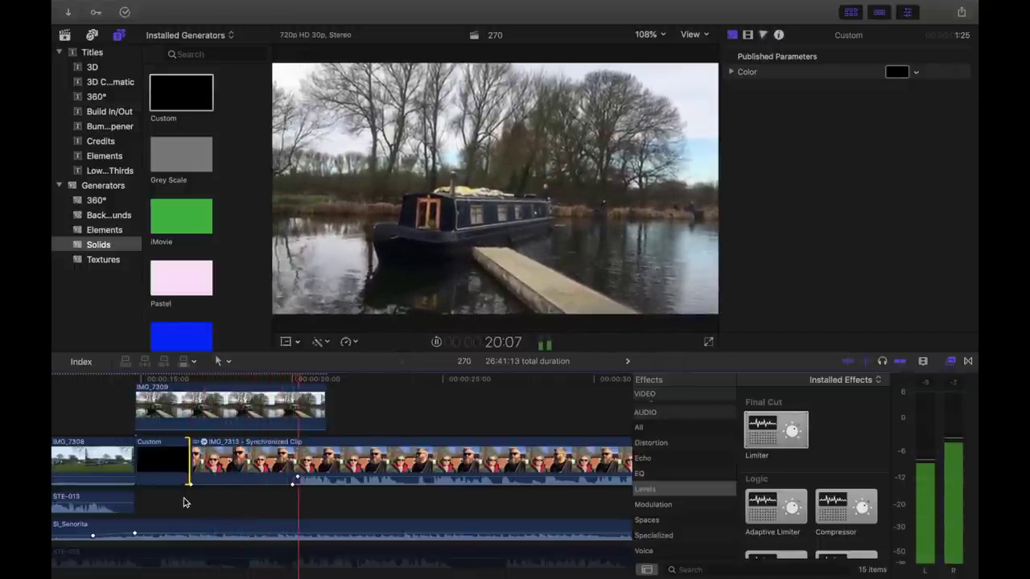
key(space)
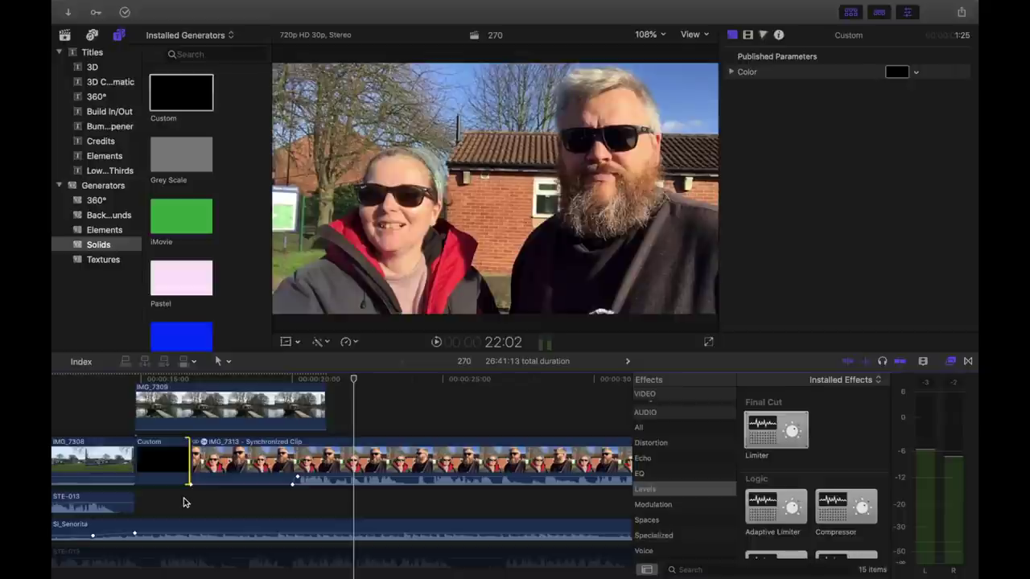
Place a 4:09 section of IMG_7308 above the opening Custom solid, beneath the THORNE title, and select it to check its volume
key(super+minus)
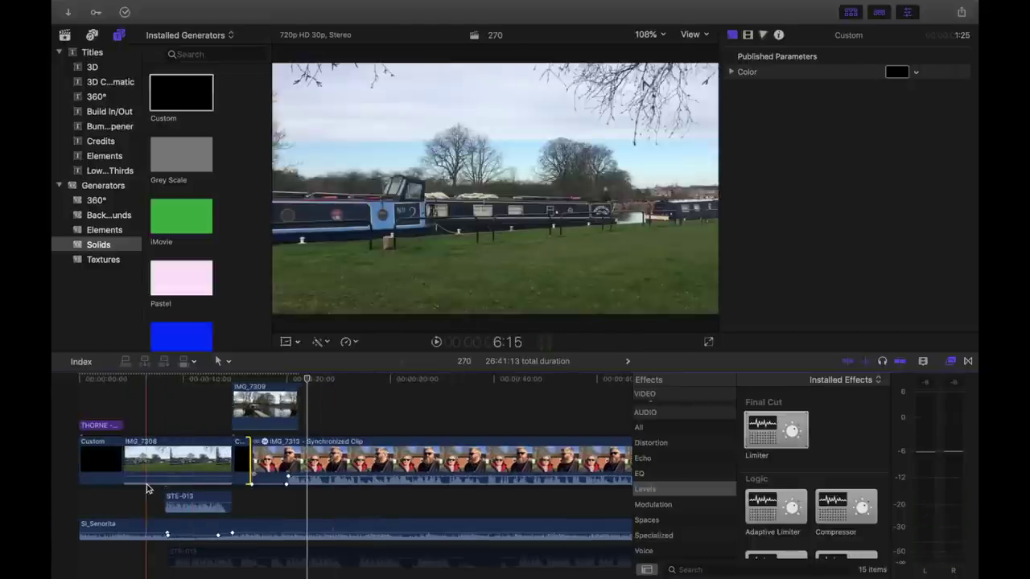
scroll(147, 488, up, 5)
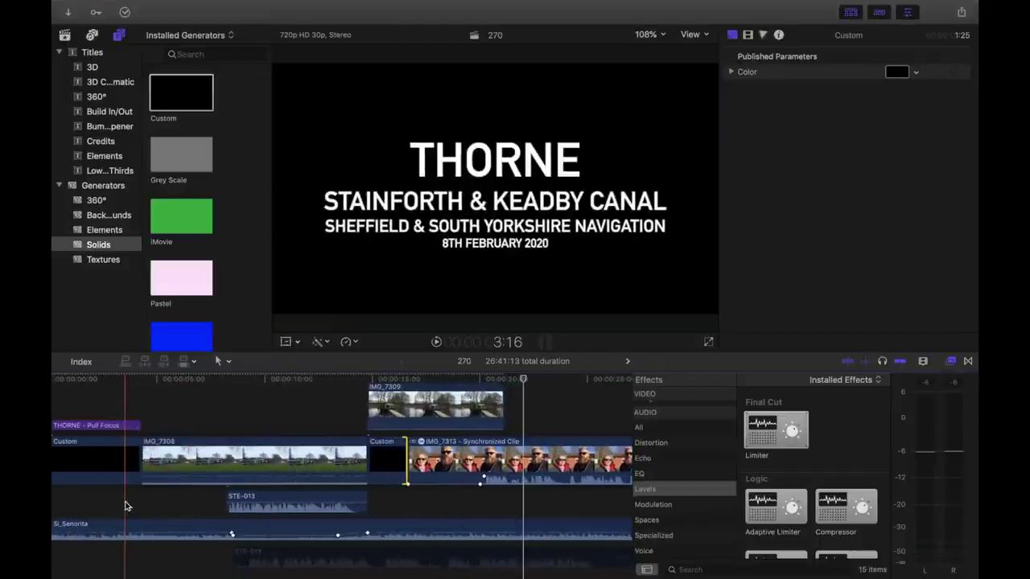
click(161, 462)
scroll(237, 408, up, 5)
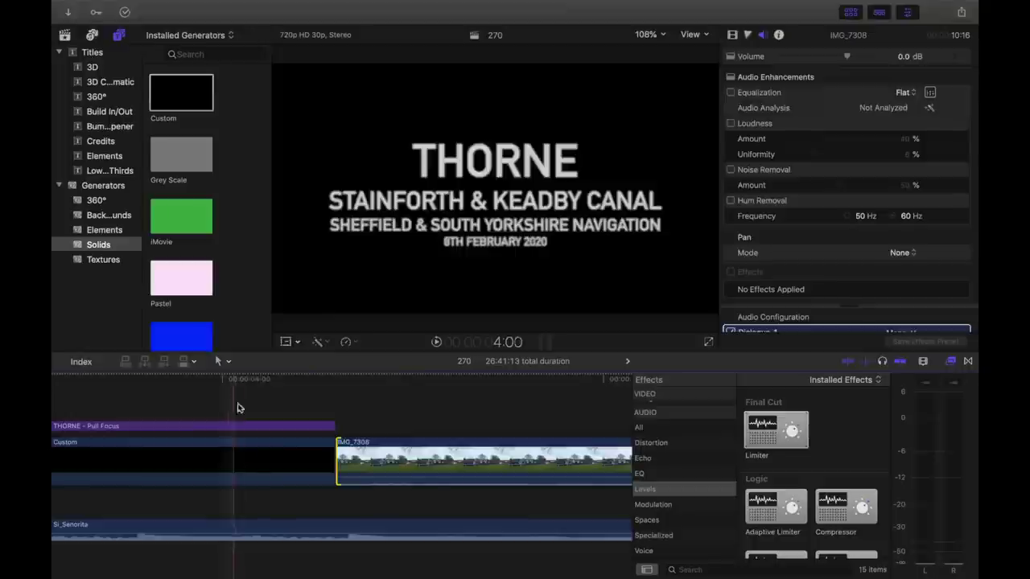
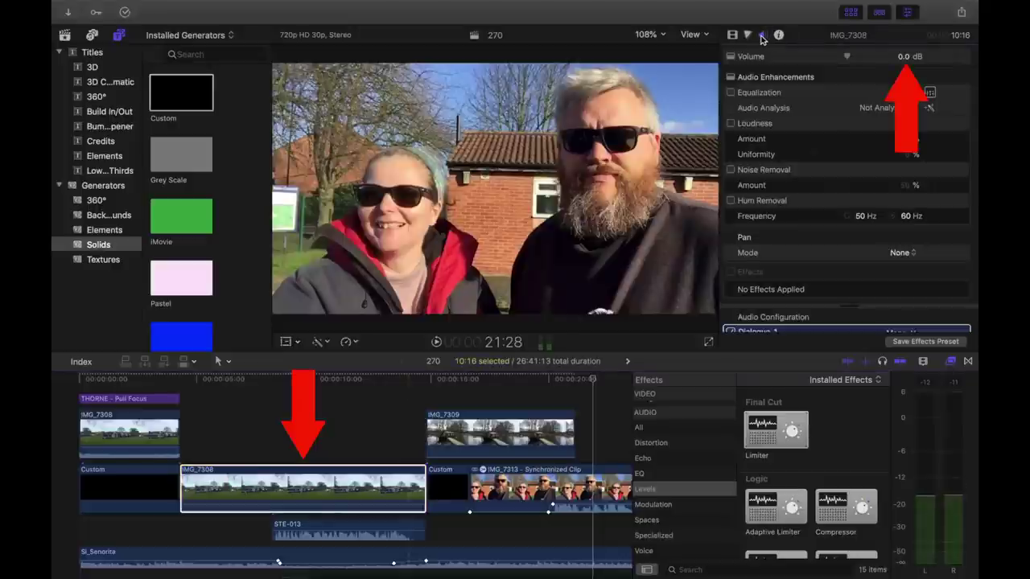
click(117, 432)
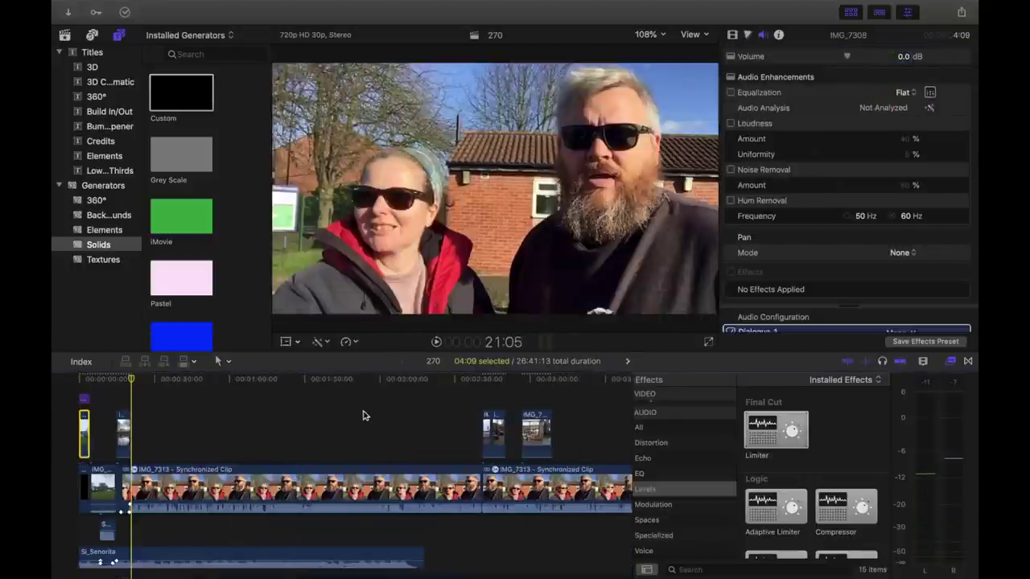
Add a Si_Senorita volume keyframe near the end of IMG_7309 and move it to about 20:13
key(super+minus)
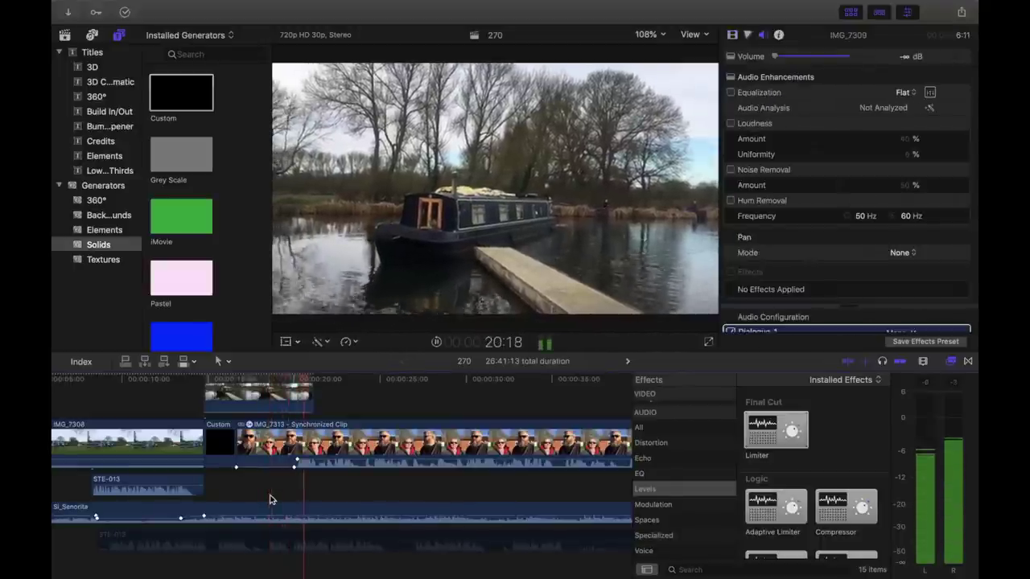
click(308, 513)
click(952, 60)
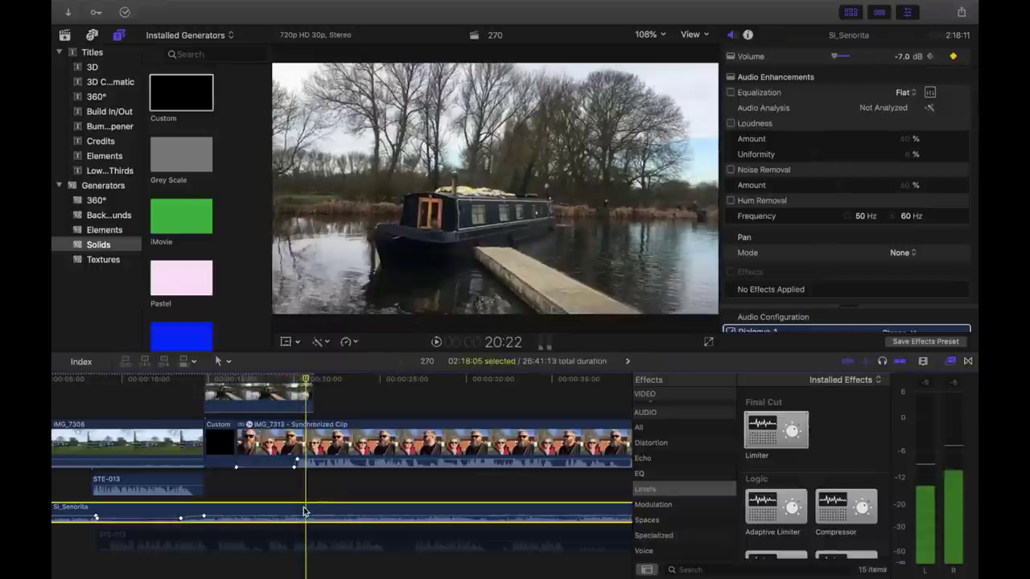
drag(312, 523, 312, 524)
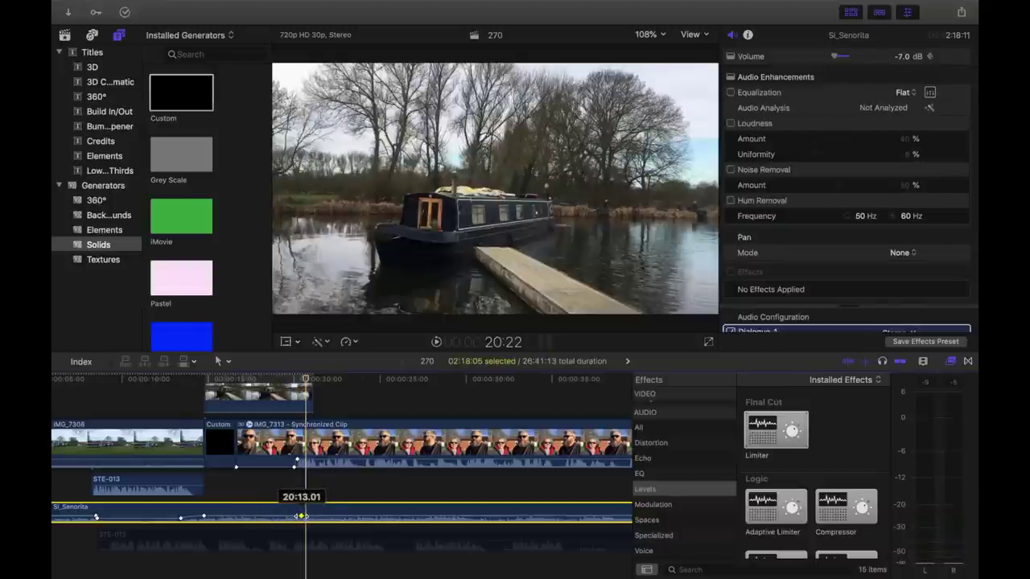
Add another Si_Senorita keyframe at about 23:10 with the volume at -∞ dB and play the music fade-out
click(351, 378)
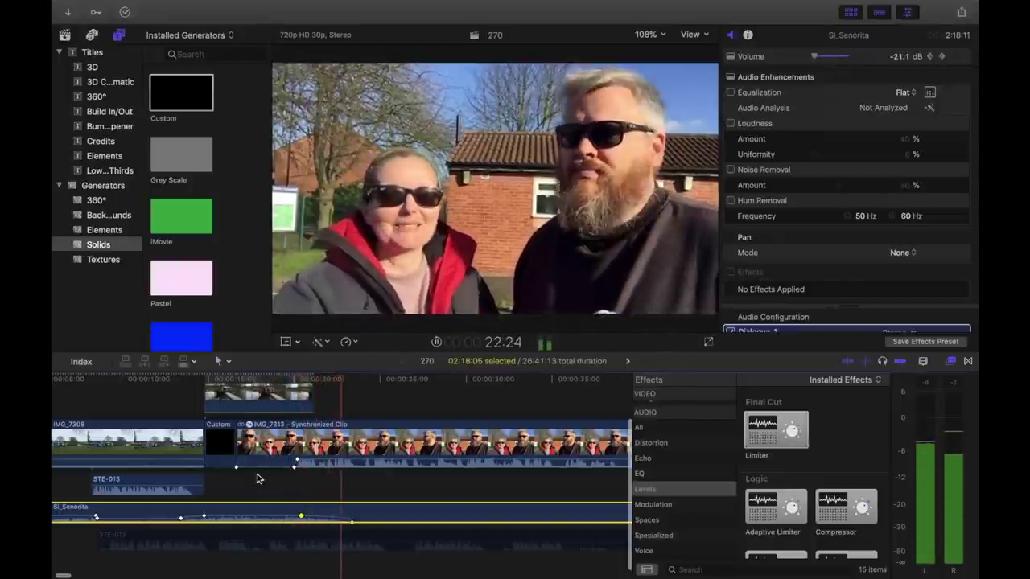
key(super+minus)
key(space)
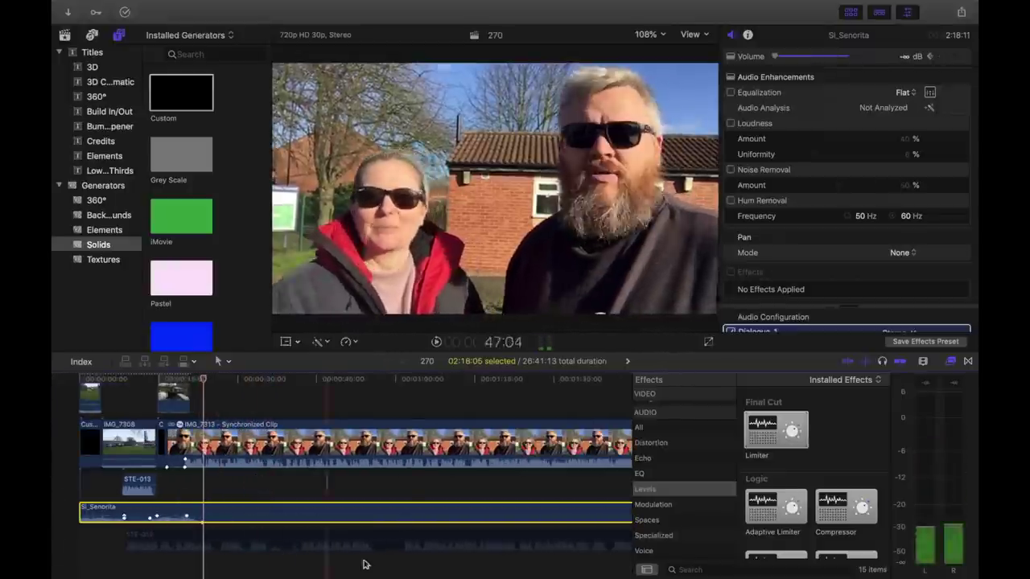
scroll(318, 456, left, 1)
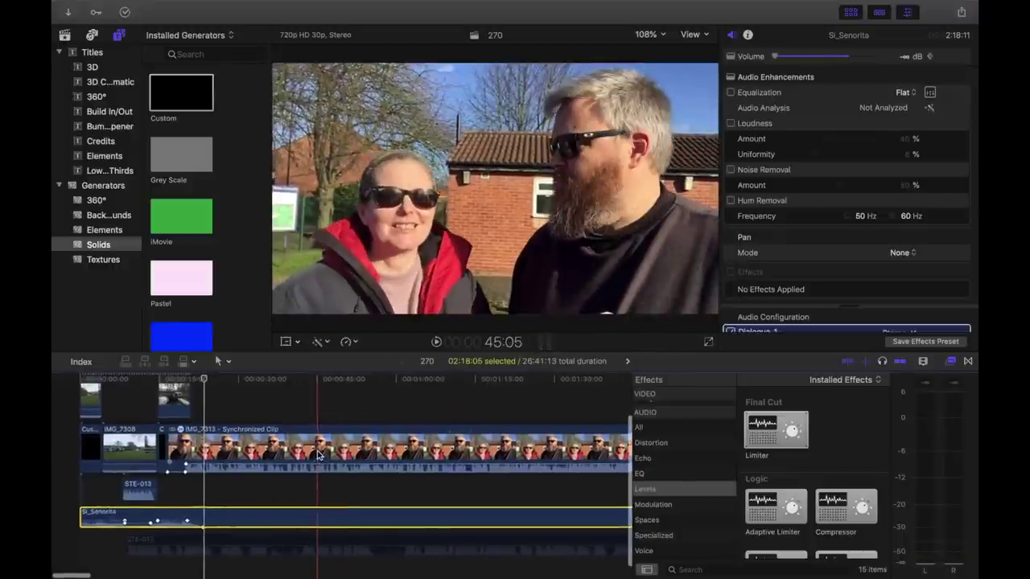
scroll(274, 474, up, 2)
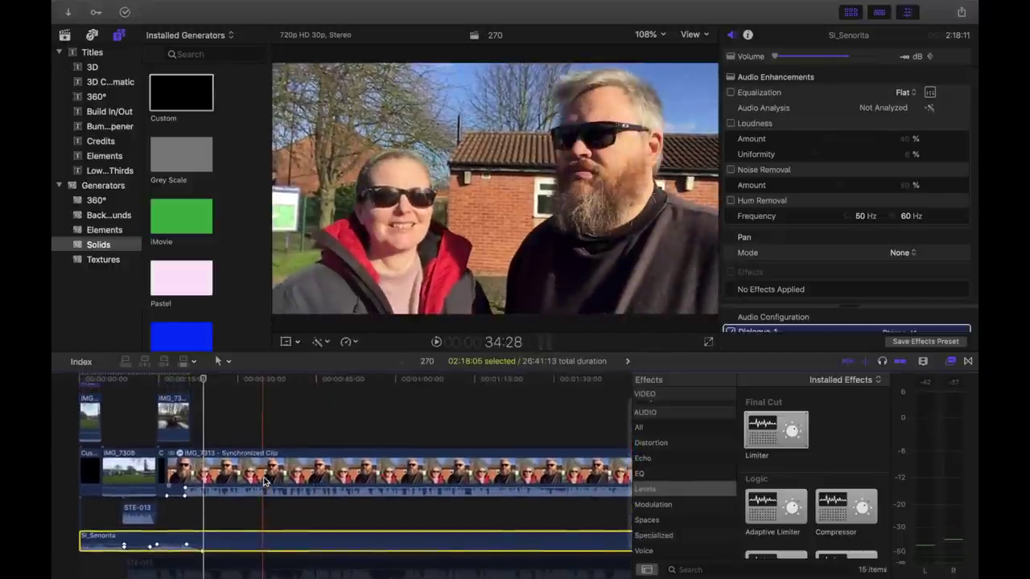
key(super+minus)
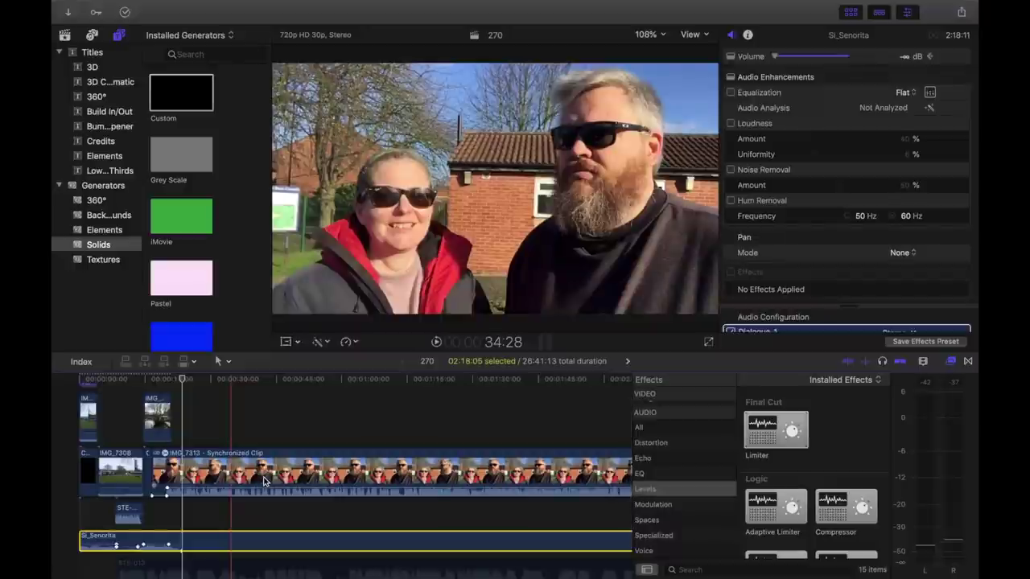
Cut the Si_Senorita music just after its fade-out, at about 27 seconds, and delete the remainder
scroll(265, 480, down, 3)
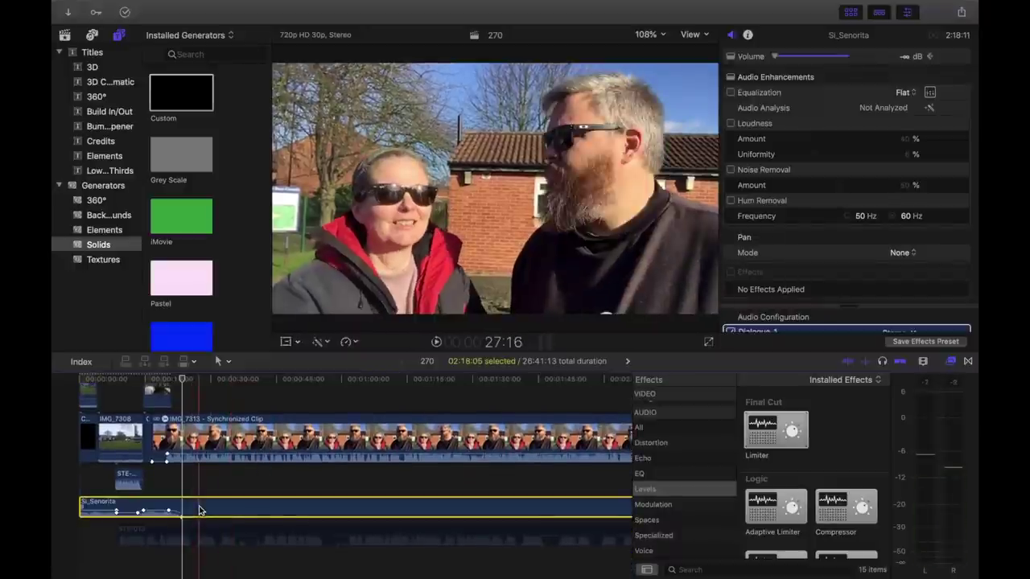
key(super+b)
drag(196, 506, 207, 478)
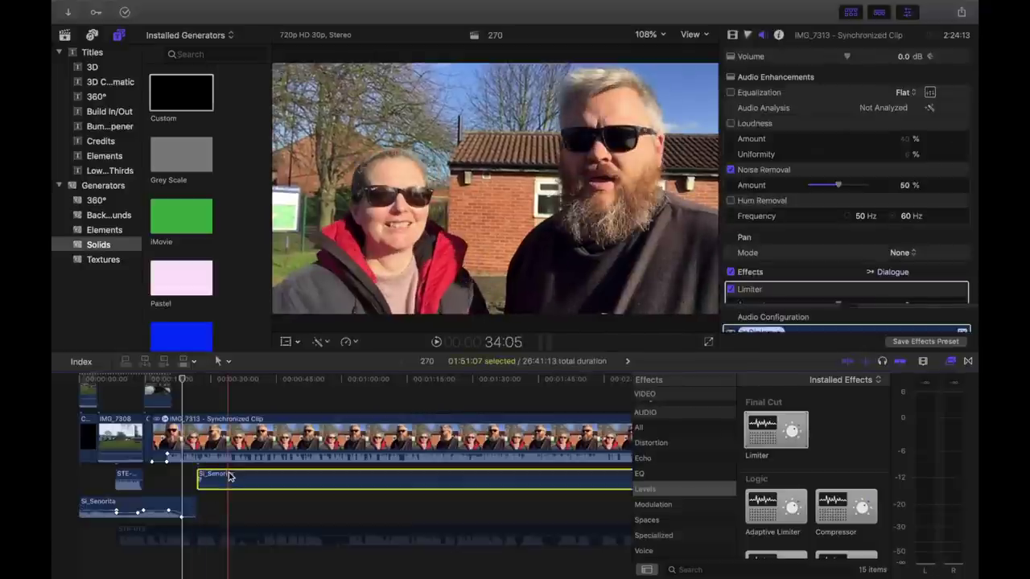
key(BackSpace)
key(super+minus)
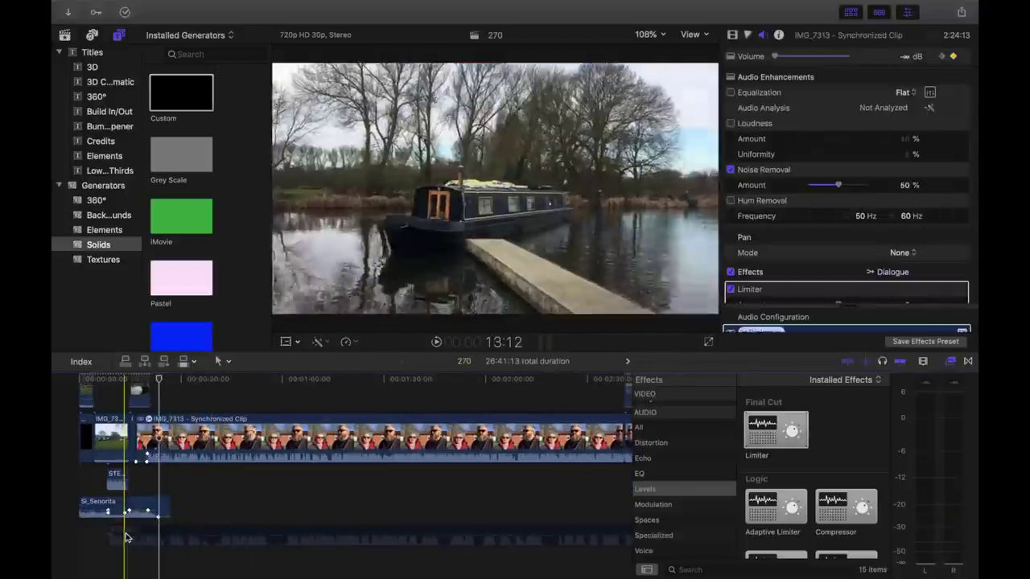
Move the disabled STE-013 audio towards the end of IMG_7313 and add Si_Senorita from the audio clips at about 3:50:15
drag(126, 538, 471, 518)
scroll(102, 533, right, 5)
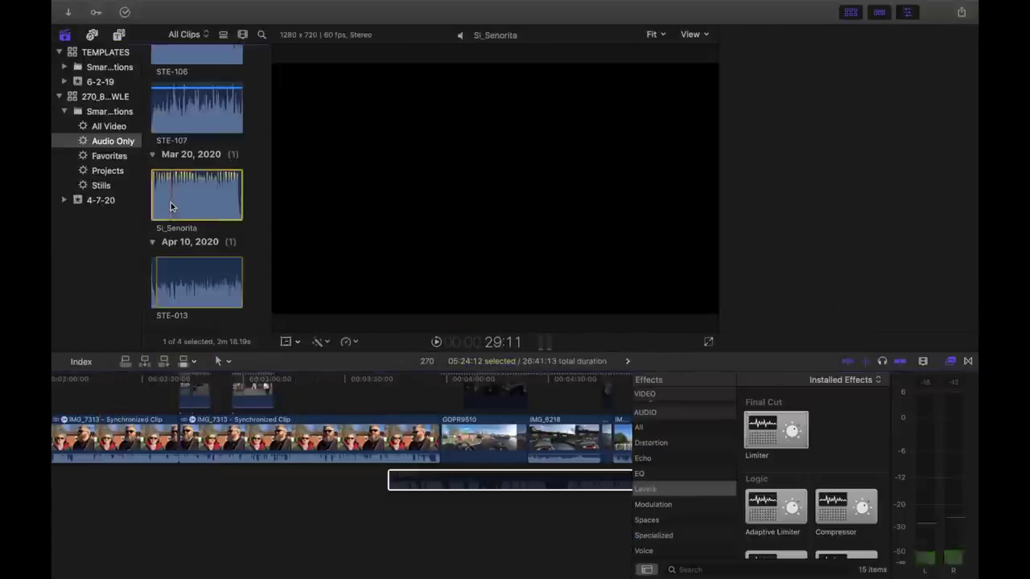
drag(171, 202, 417, 474)
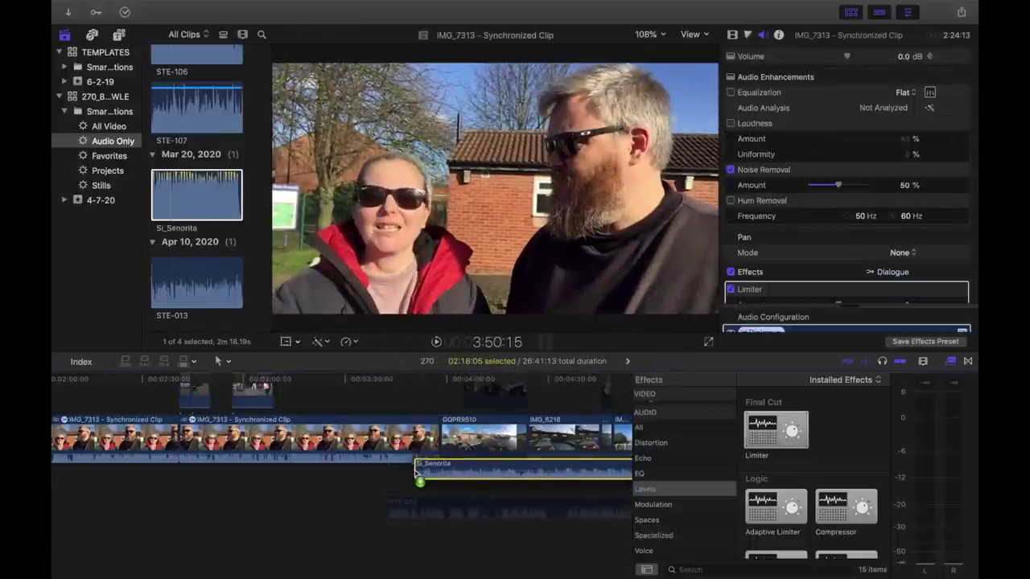
click(414, 413)
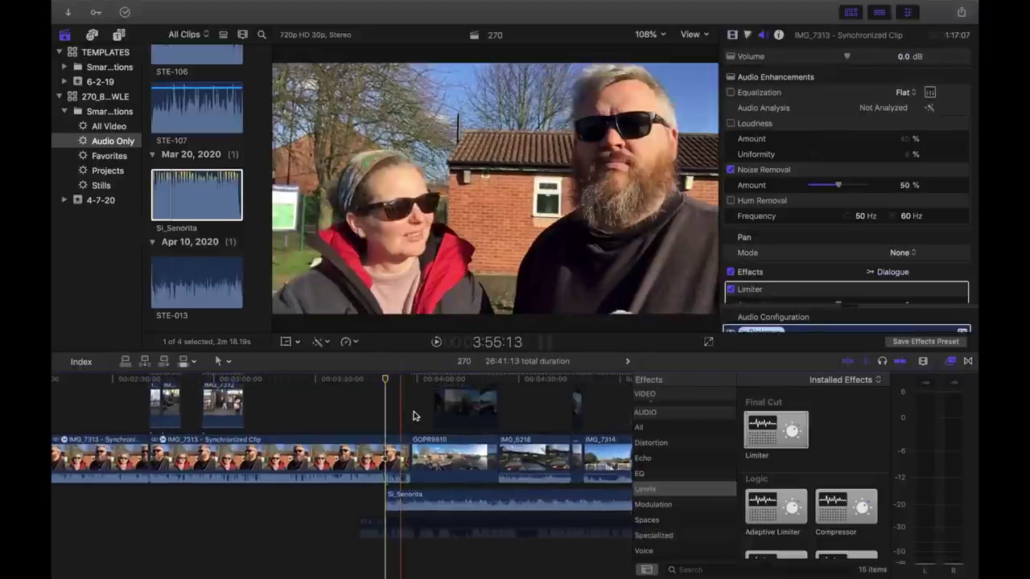
Set the newly added Si_Senorita's volume to -7.0 dB and play it across the change from IMG_7313 to GOPR9510
click(406, 503)
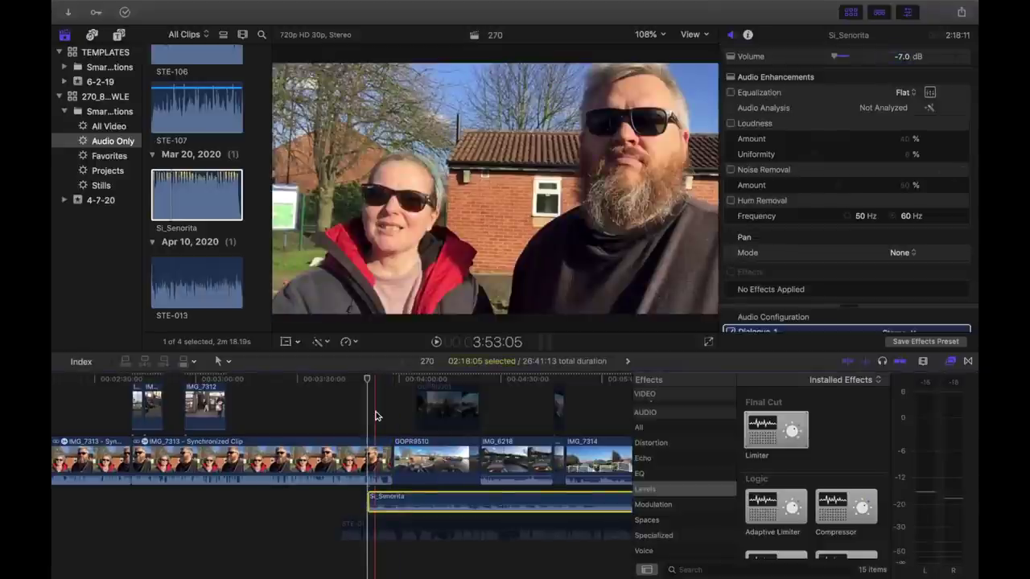
key(super+equal)
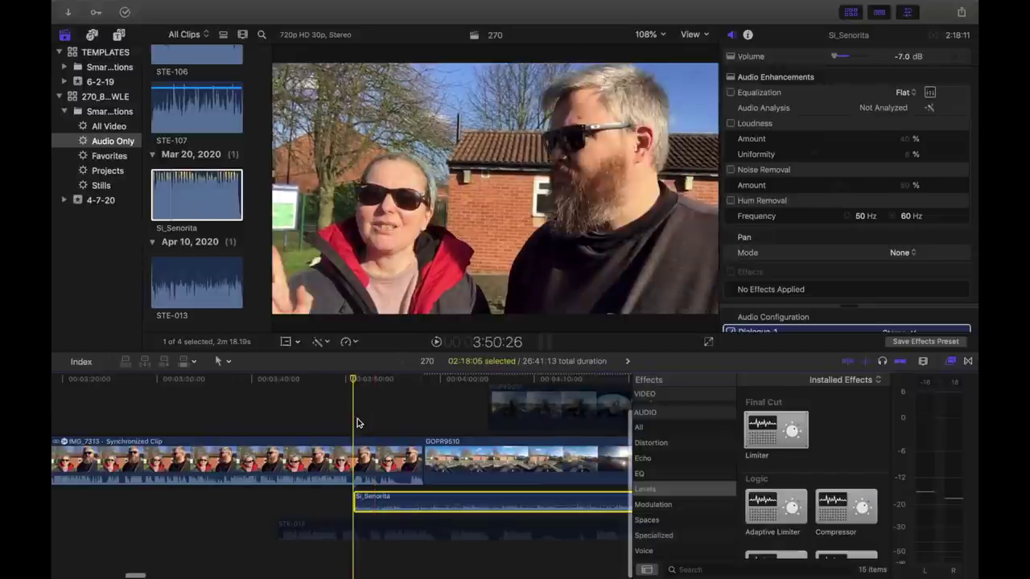
key(space)
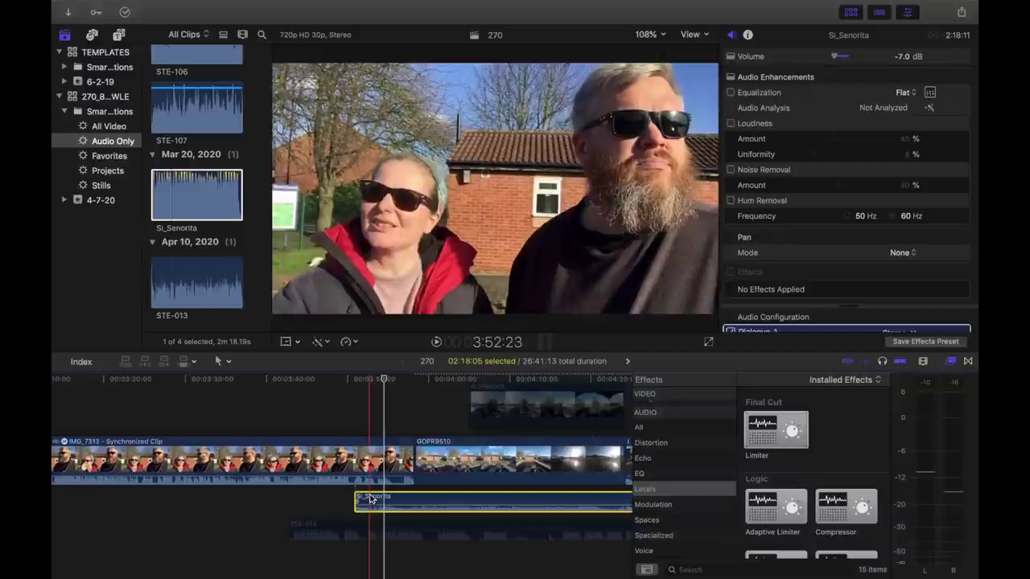
key(super+minus)
key(space)
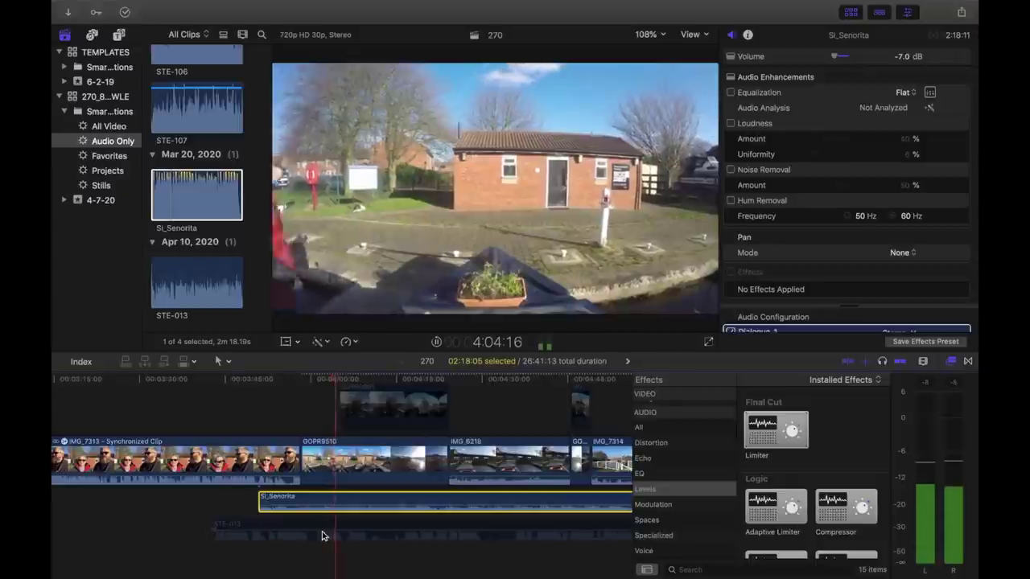
key(space)
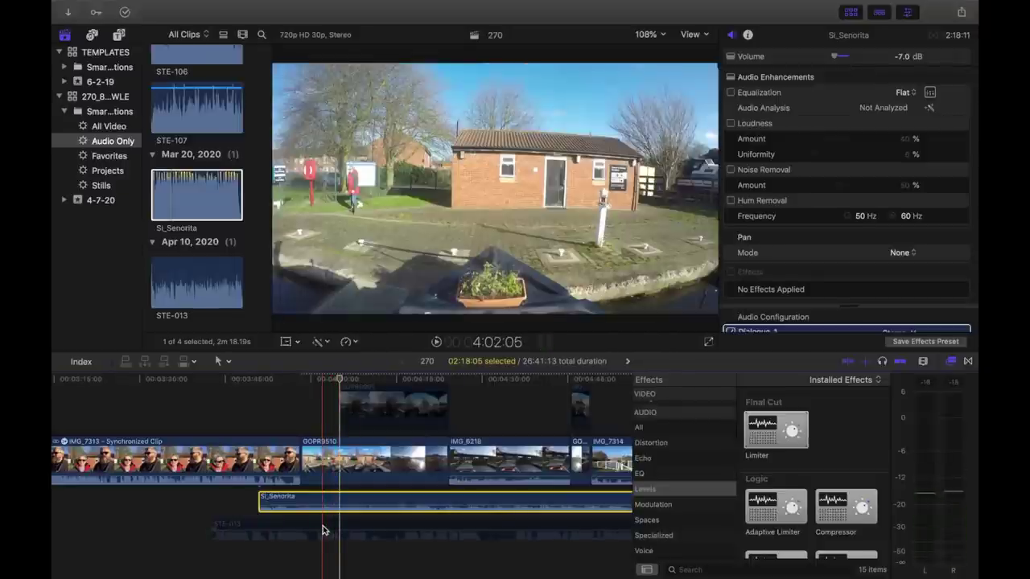
click(329, 448)
key(space)
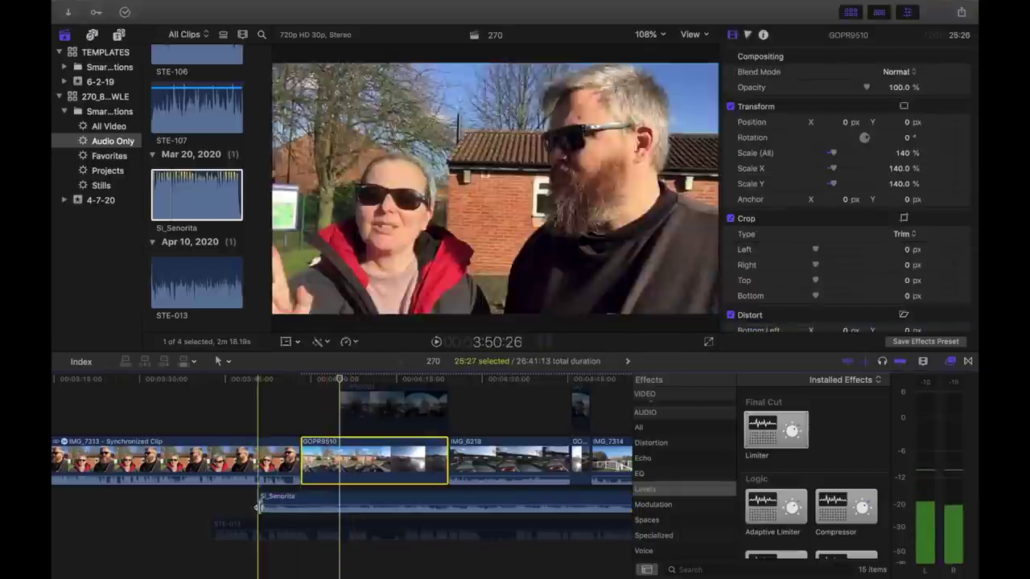
Disable IMG_7313, enable and split STE-013 at about 3:52, and place its remainder, disabled, one lane lower
click(222, 463)
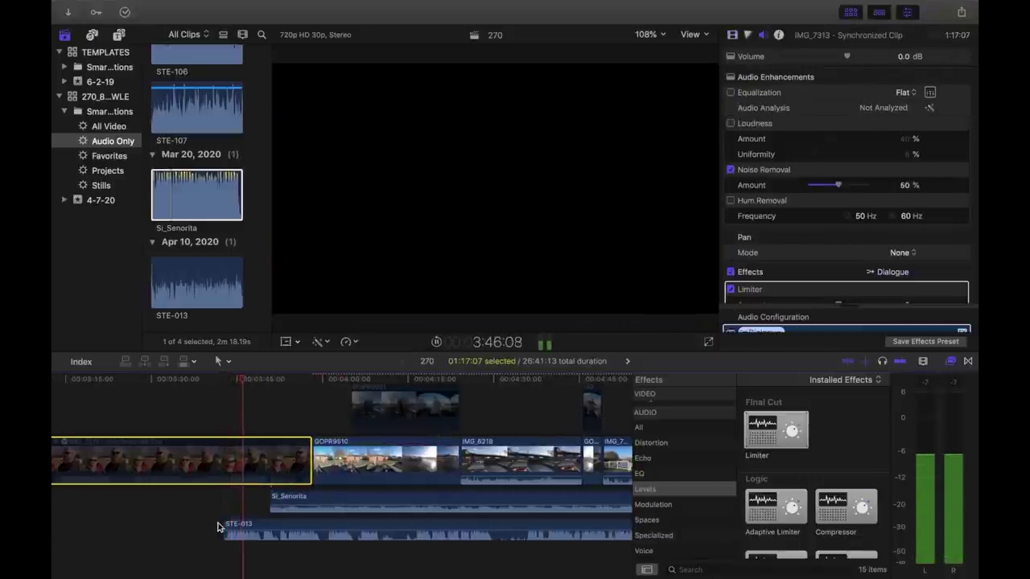
key(super+equal)
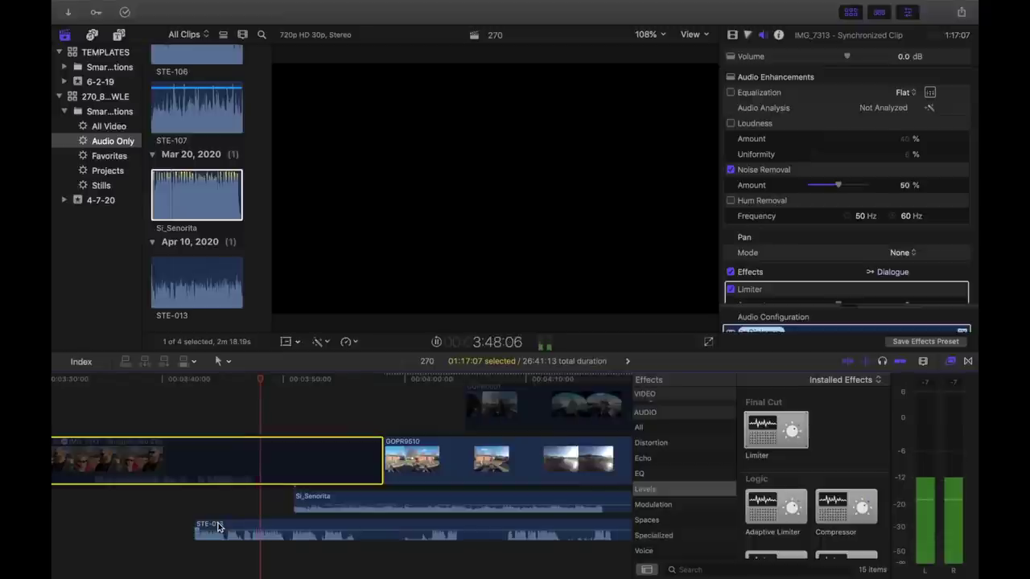
click(217, 526)
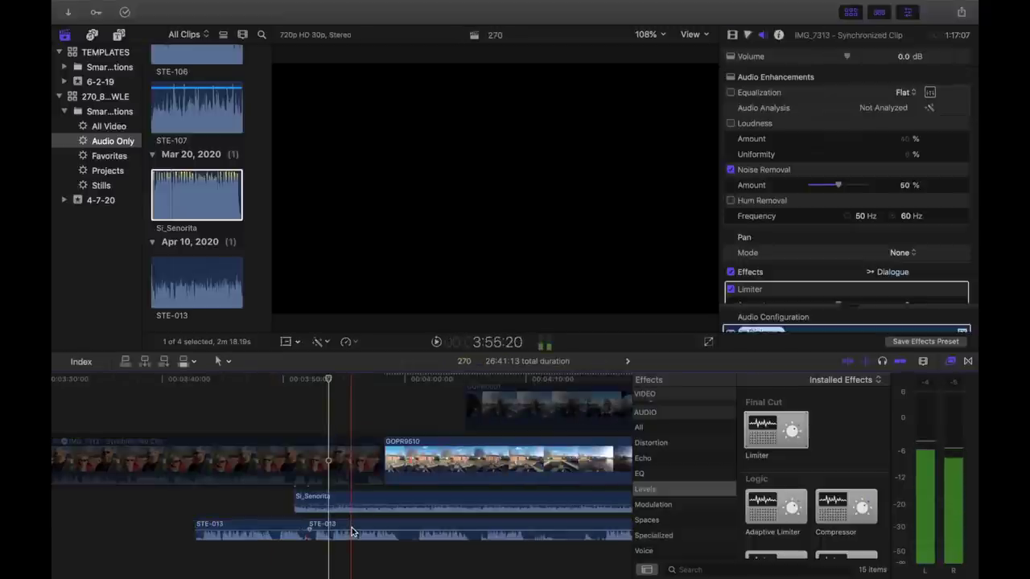
drag(313, 532, 305, 574)
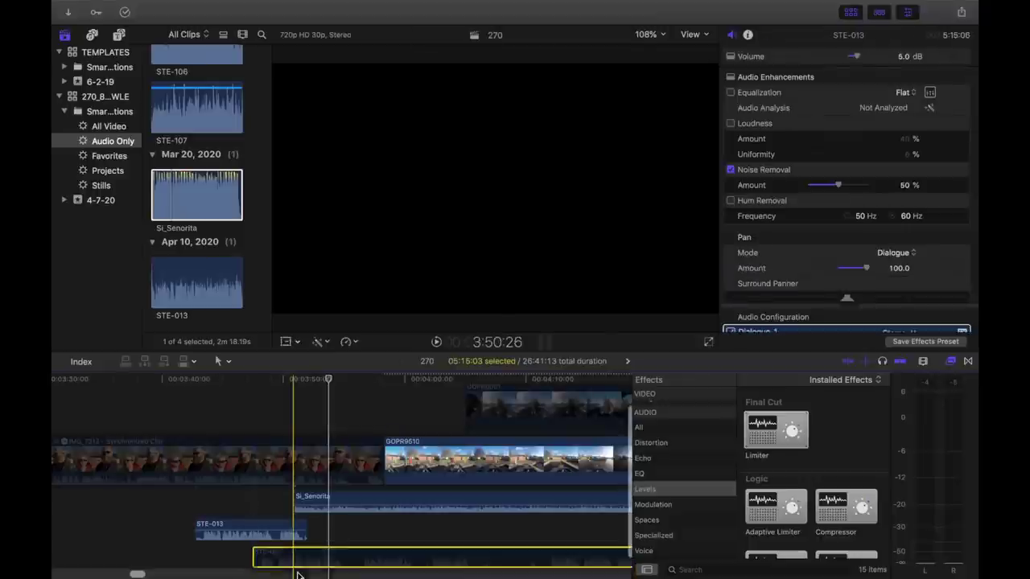
scroll(296, 574, right, 2)
scroll(338, 529, right, 2)
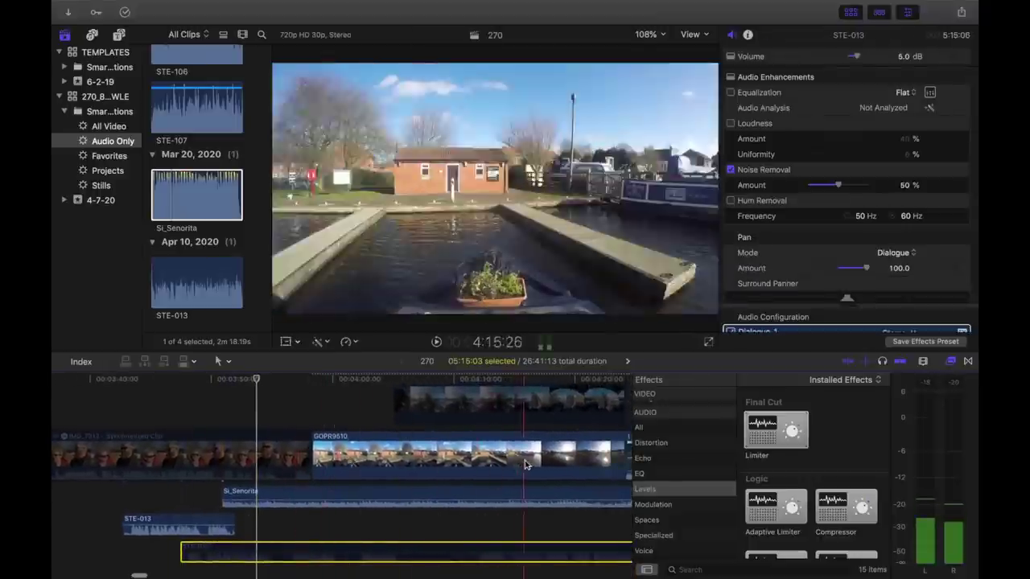
scroll(359, 478, right, 2)
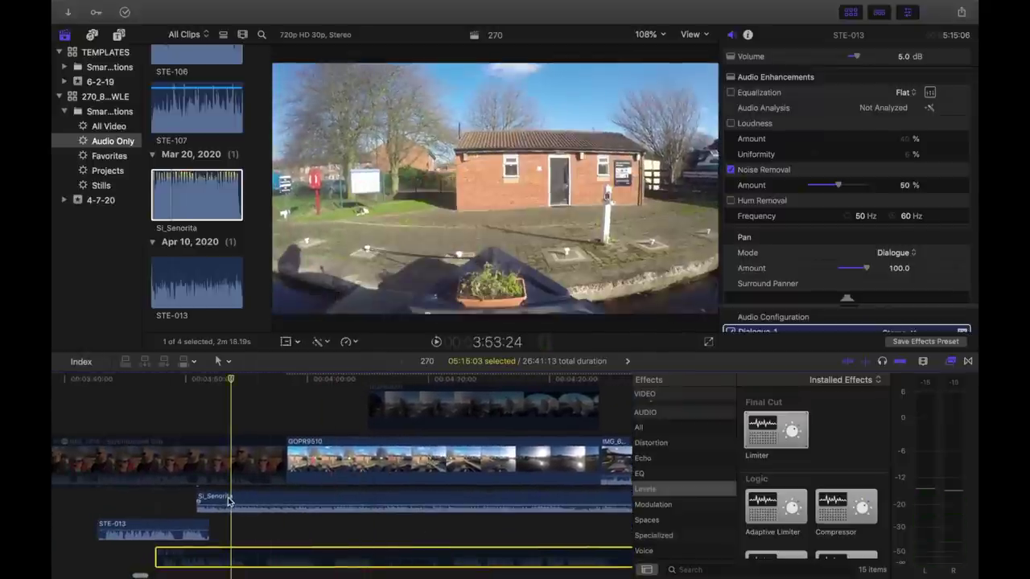
Move the second Si_Senorita clip to start with GOPR9510 and play from there
drag(284, 502, 309, 499)
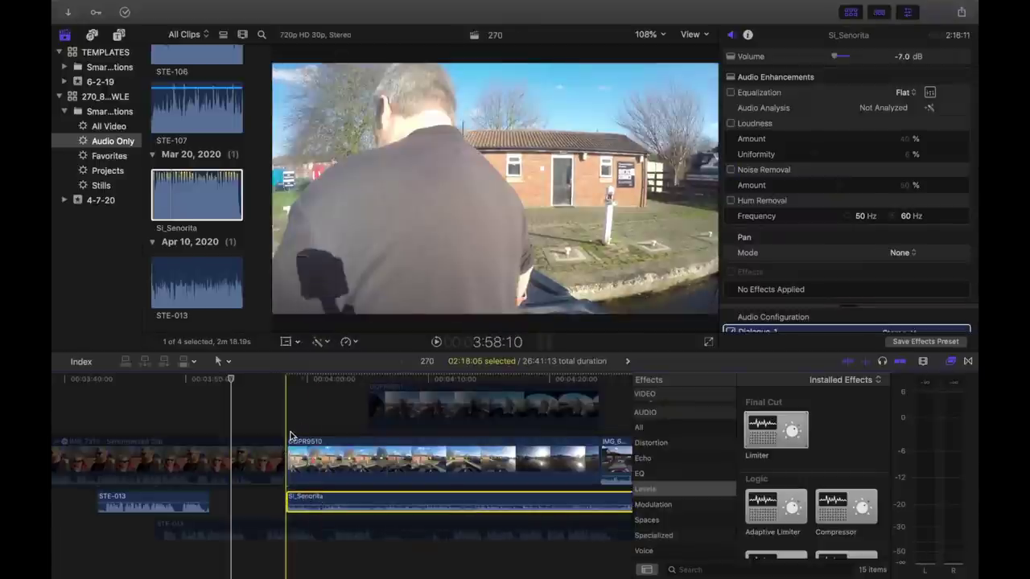
key(space)
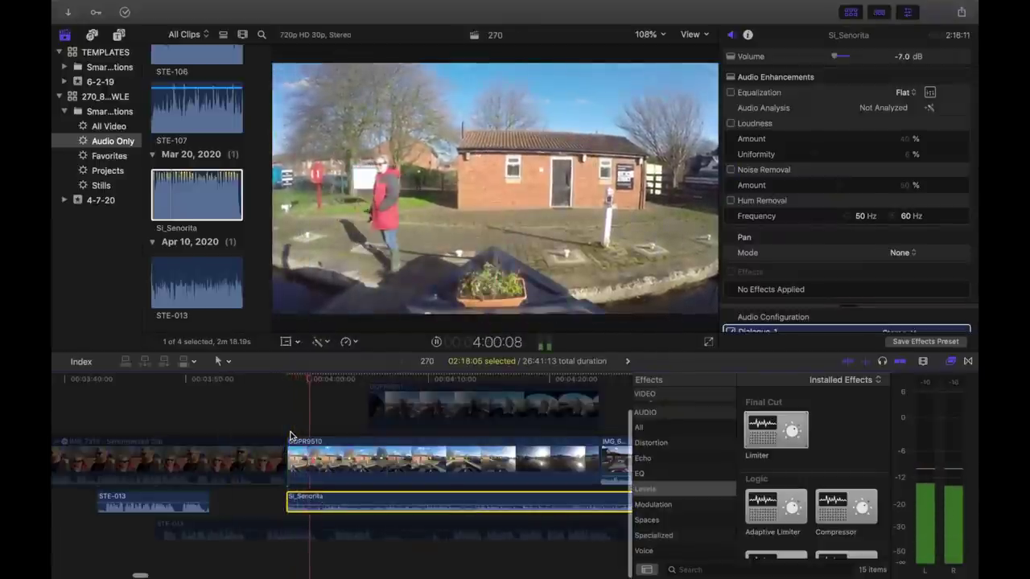
key(space)
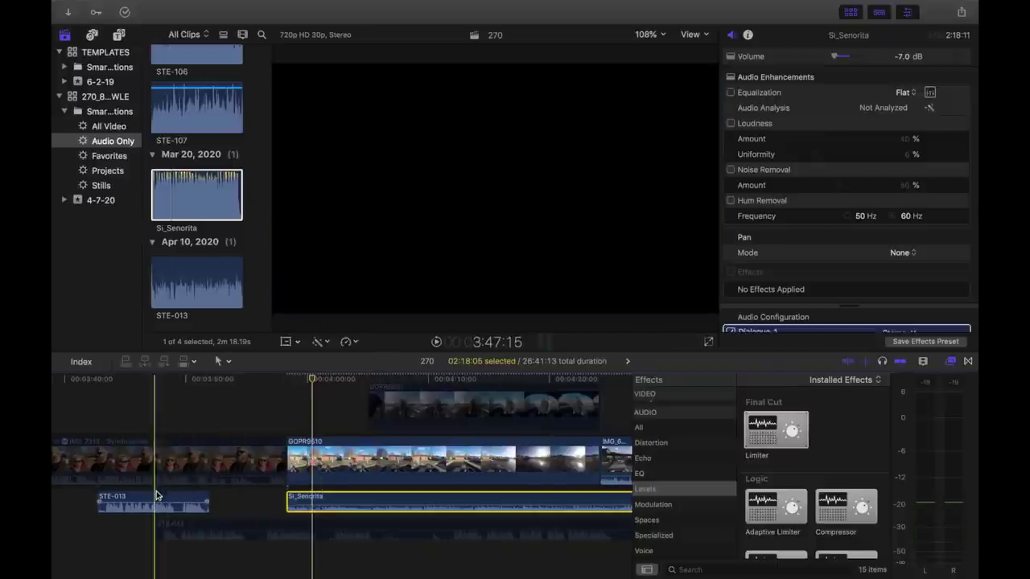
Move the short STE-013 voice section beneath GOPR9510, starting at about 3:59:18, and check its placement against the music
drag(157, 501, 360, 498)
key(super+equal)
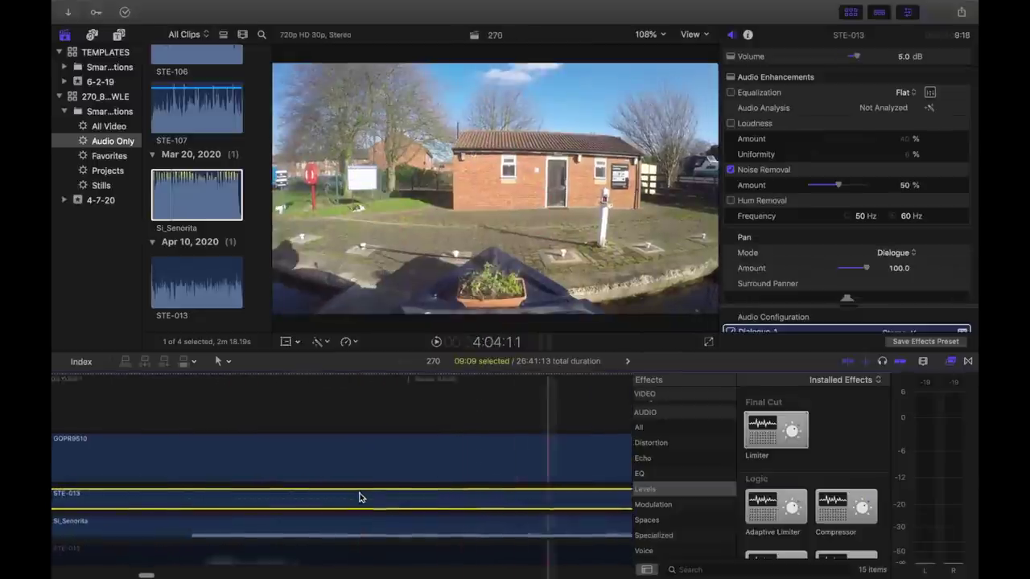
key(super+minus)
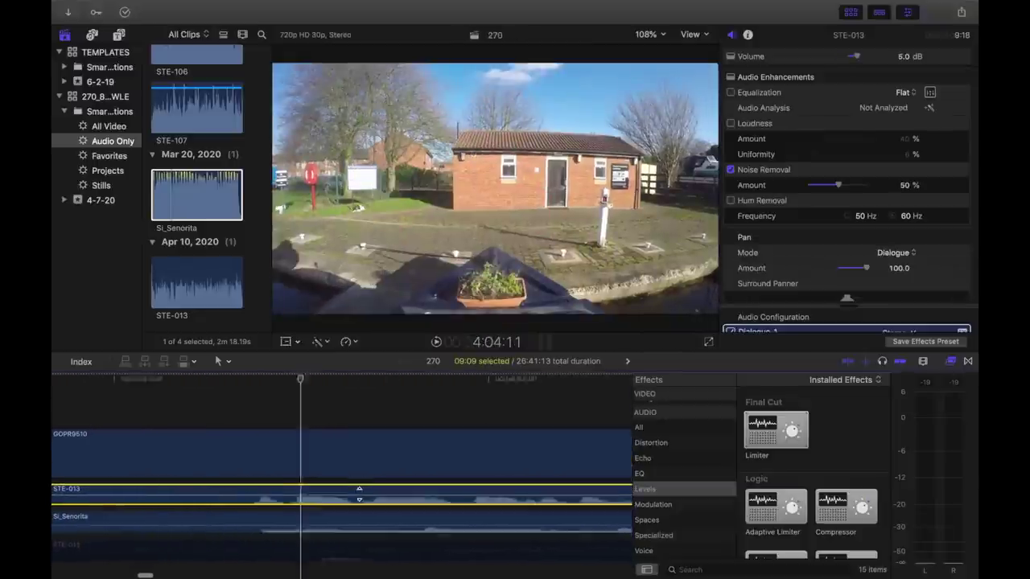
key(super+minus)
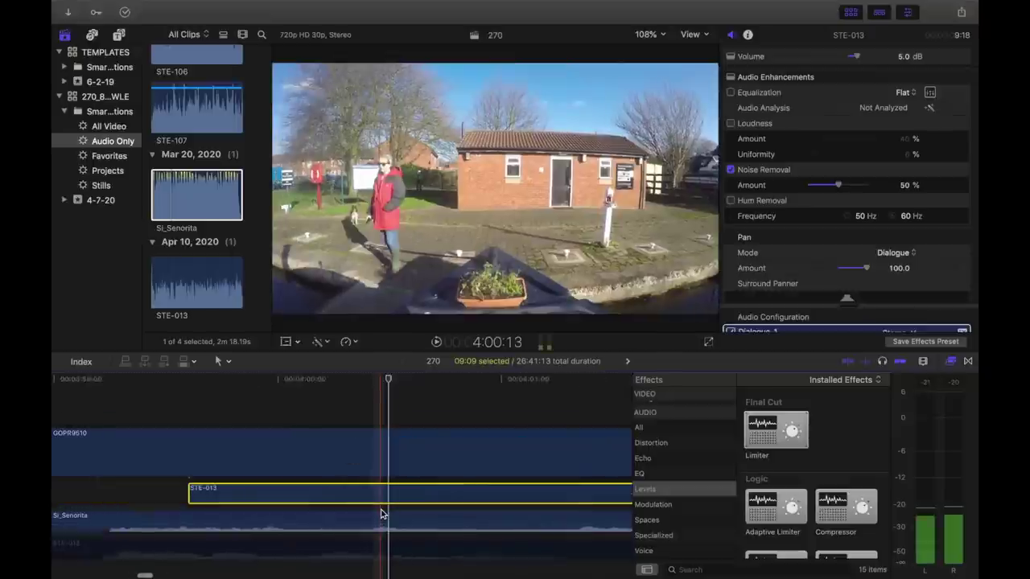
key(super+minus)
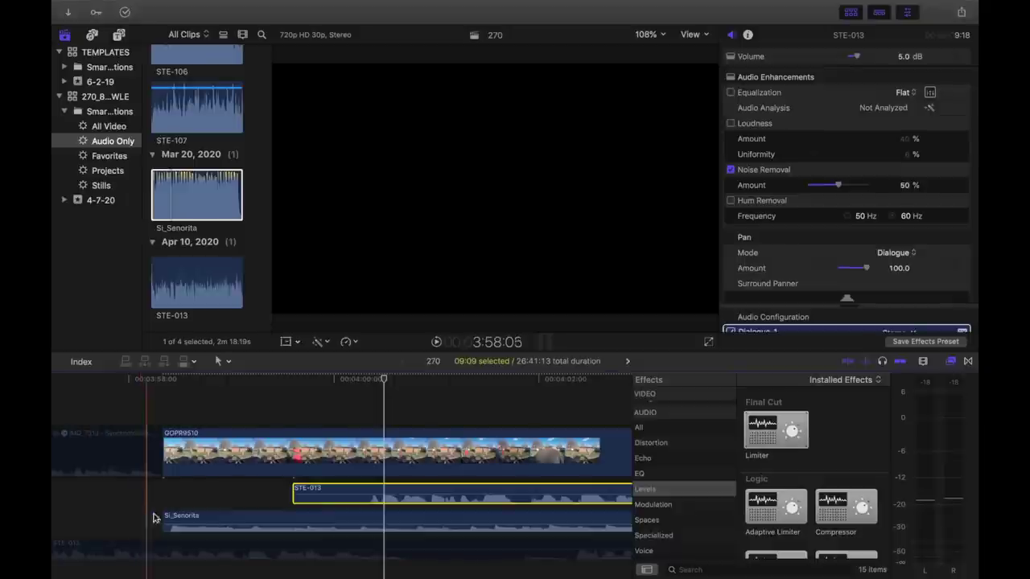
Shift Si_Senorita to start slightly before GOPR9510, enable IMG_7313 again, and play the transition
drag(175, 520, 165, 521)
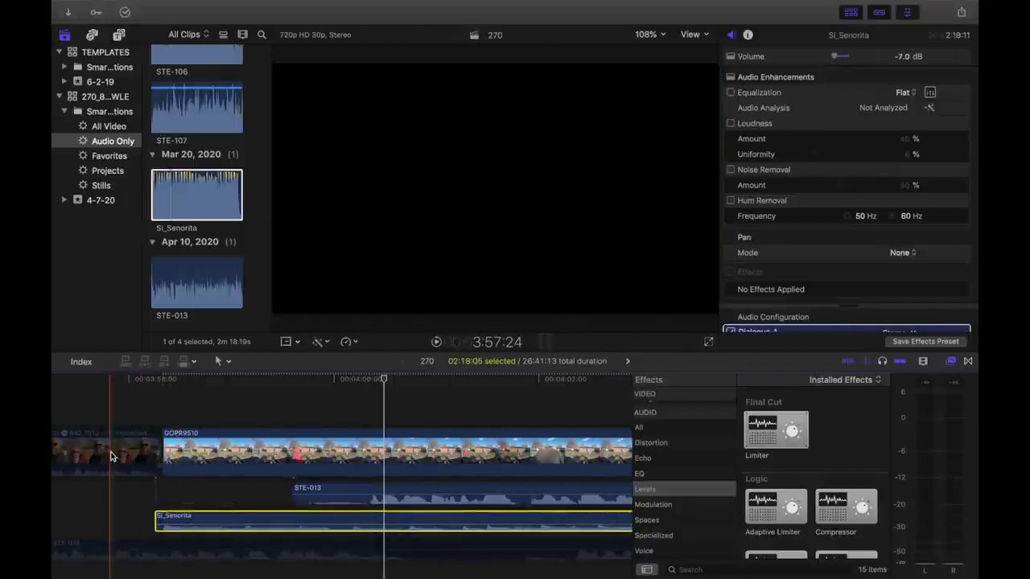
click(111, 456)
key(space)
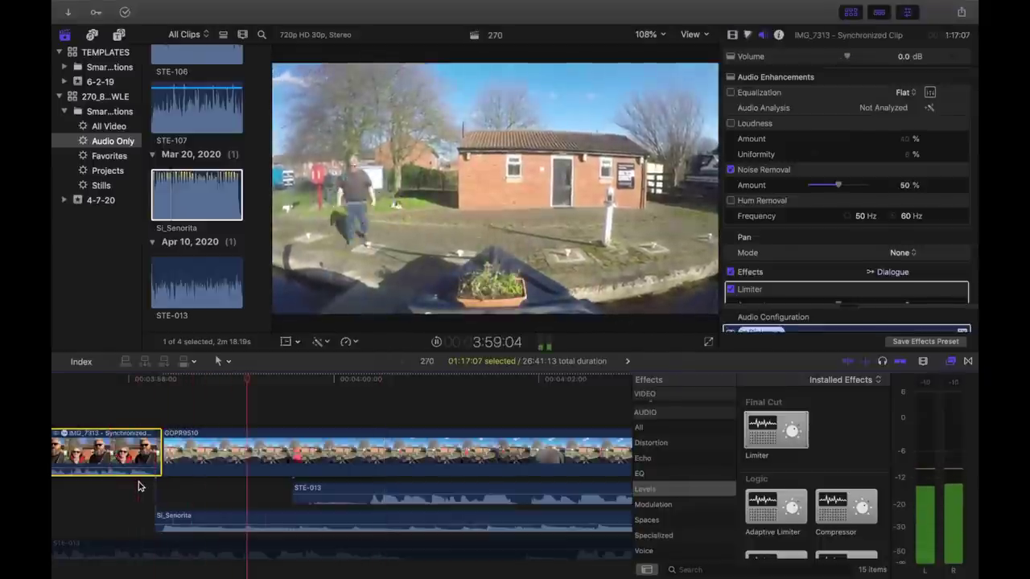
key(super+minus)
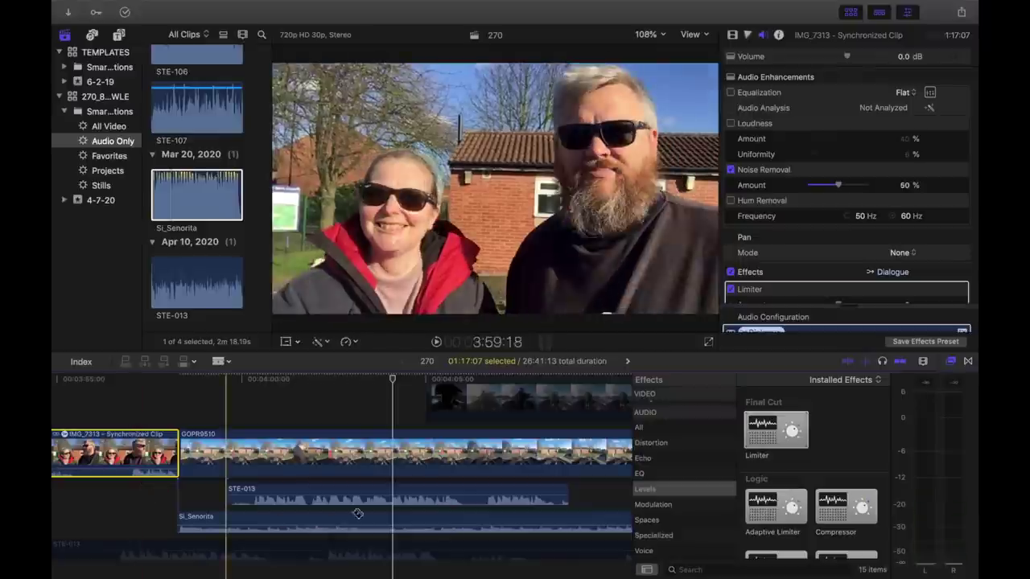
Split the STE-013 section at about 4:04:04 and 4:06:18, and play its middle piece
click(392, 491)
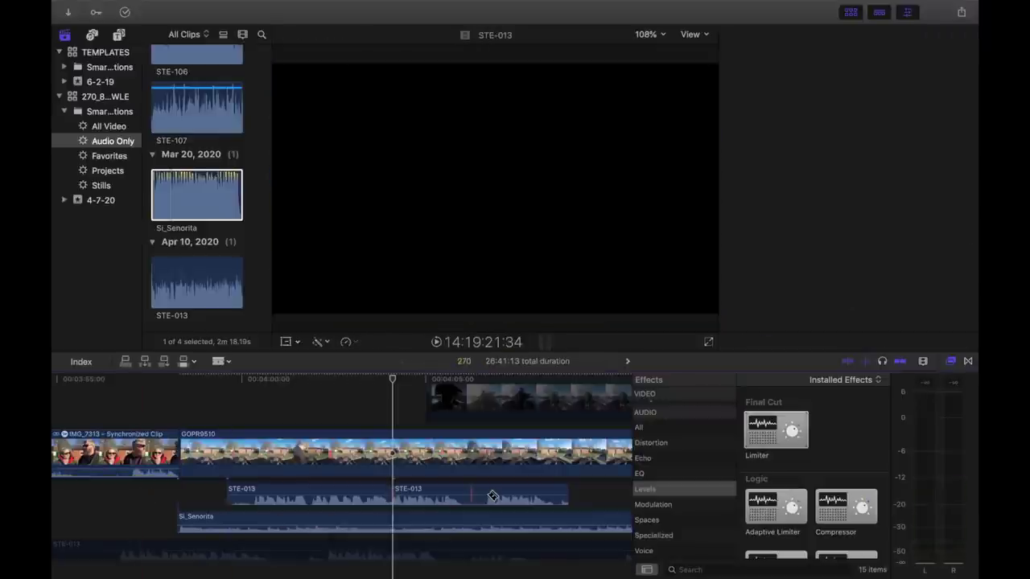
click(484, 495)
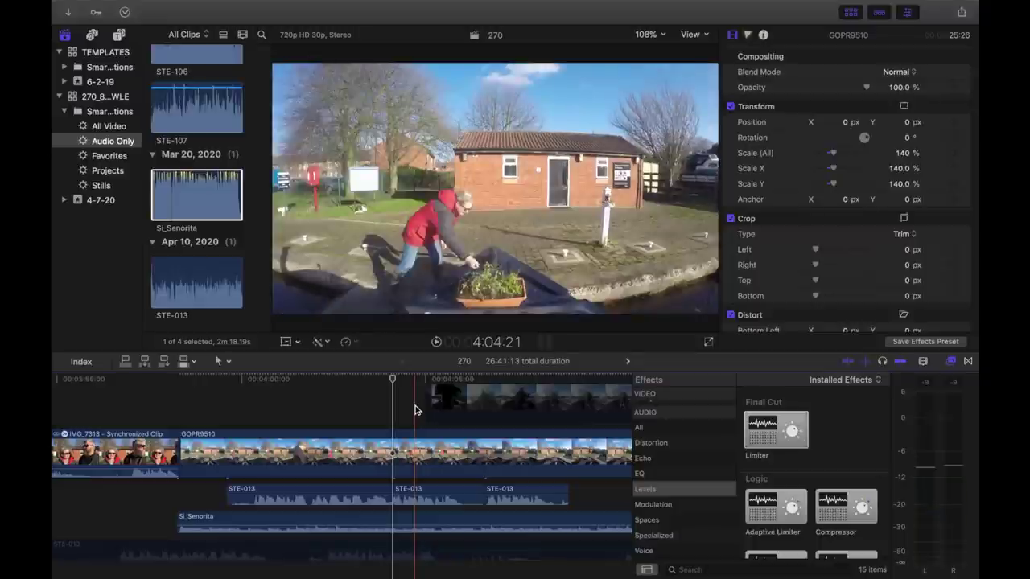
key(space)
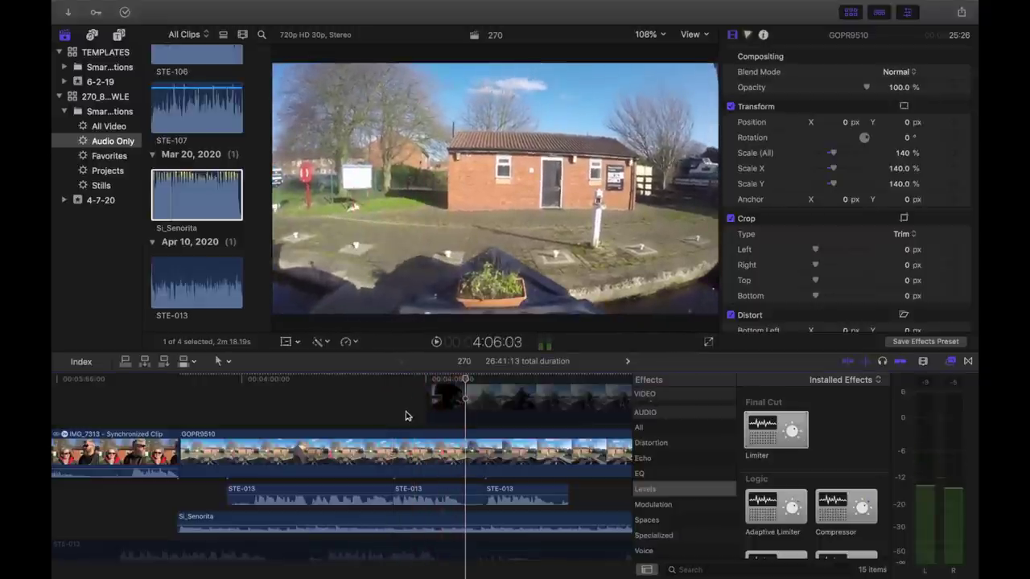
click(396, 420)
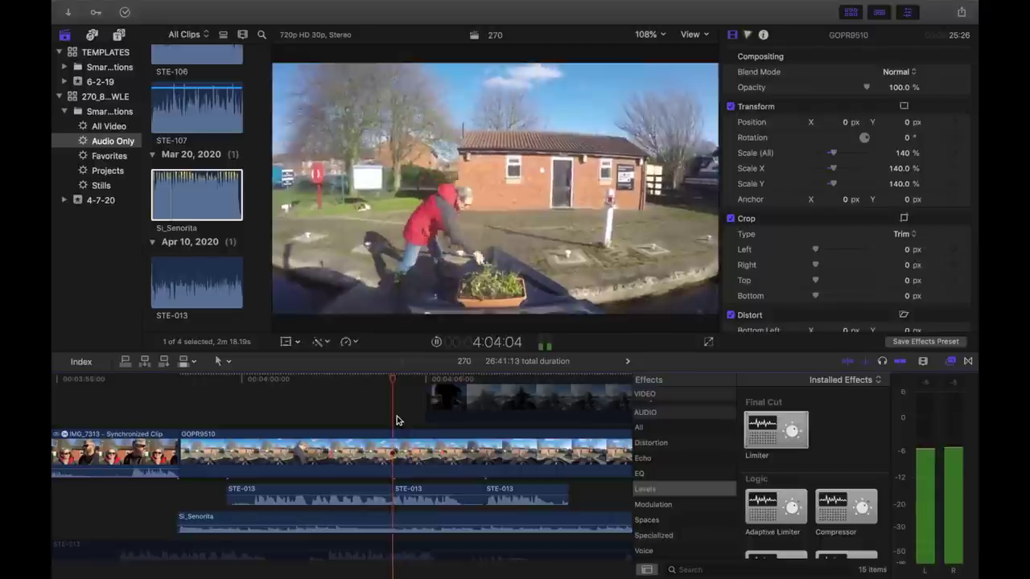
Delete the middle piece of the split STE-013 section and move the last piece against the first
click(419, 491)
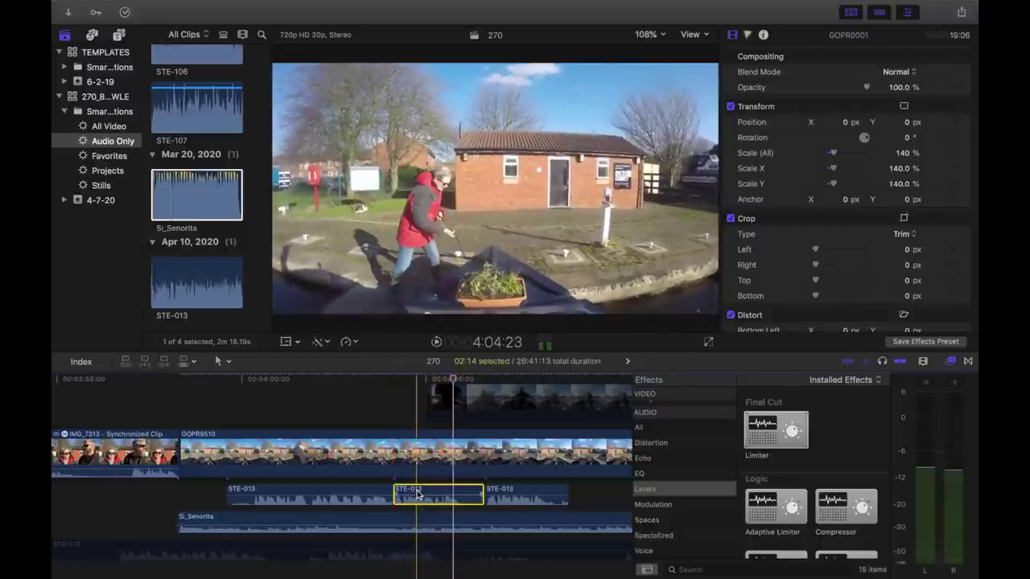
key(Delete)
click(509, 494)
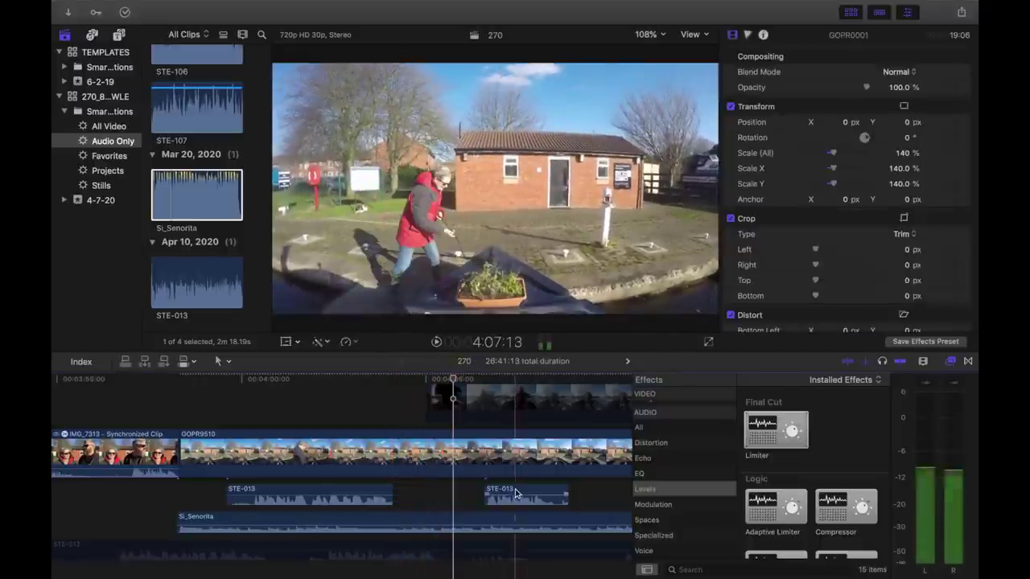
drag(508, 494, 416, 495)
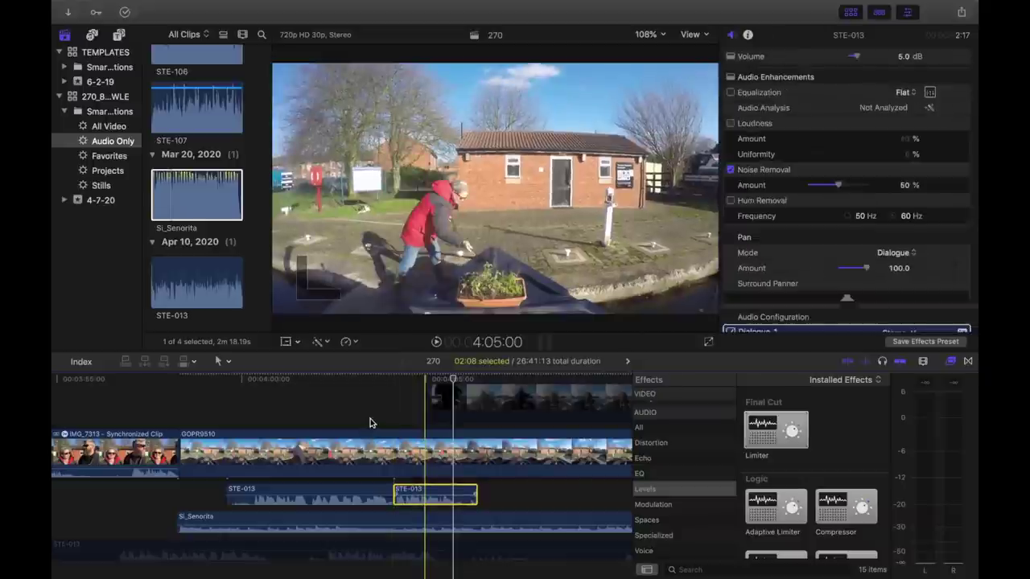
Play across the join of the two STE-013 pieces and shift the join about two frames earlier
click(368, 422)
click(342, 413)
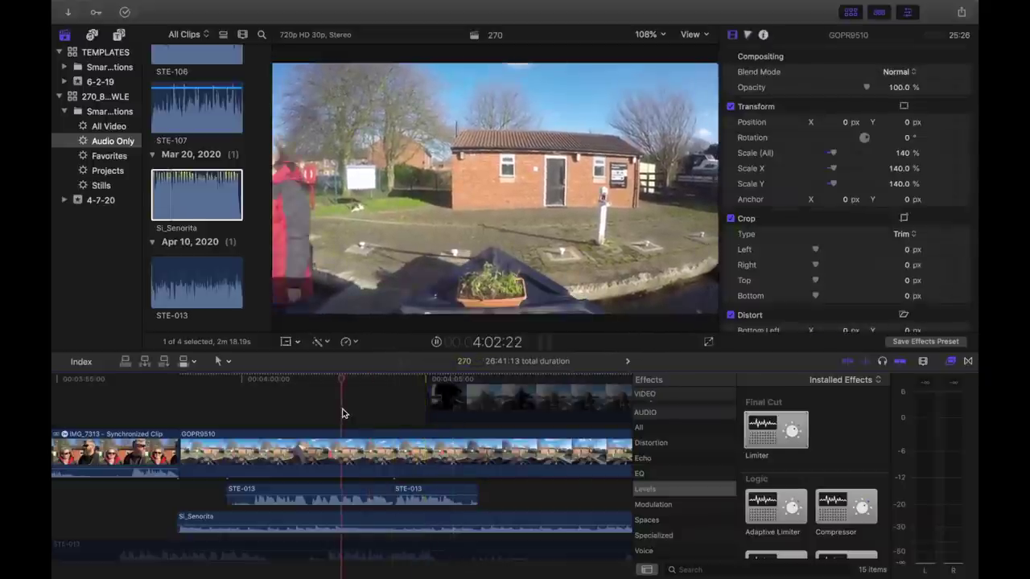
key(space)
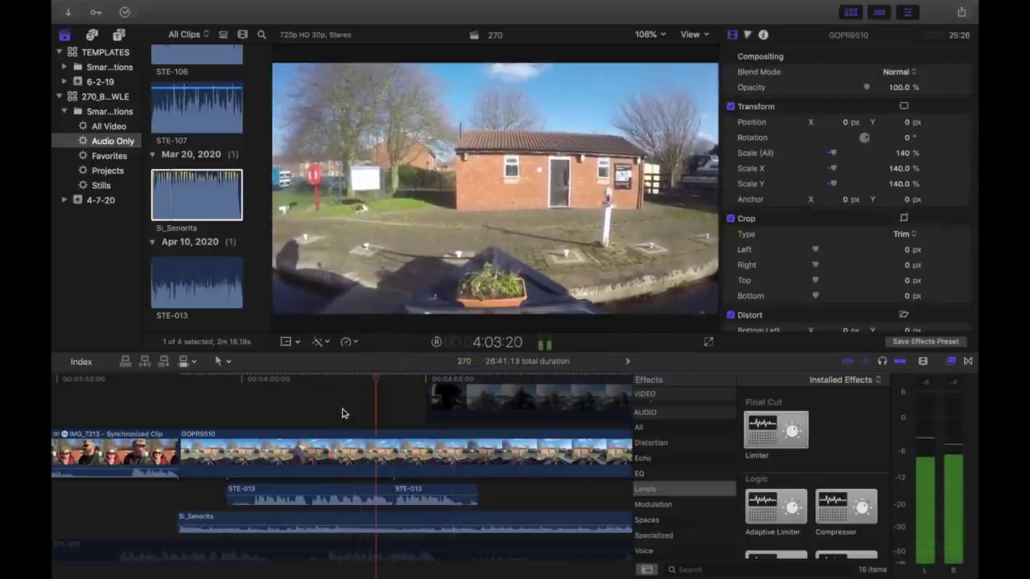
click(377, 425)
key(super+equal)
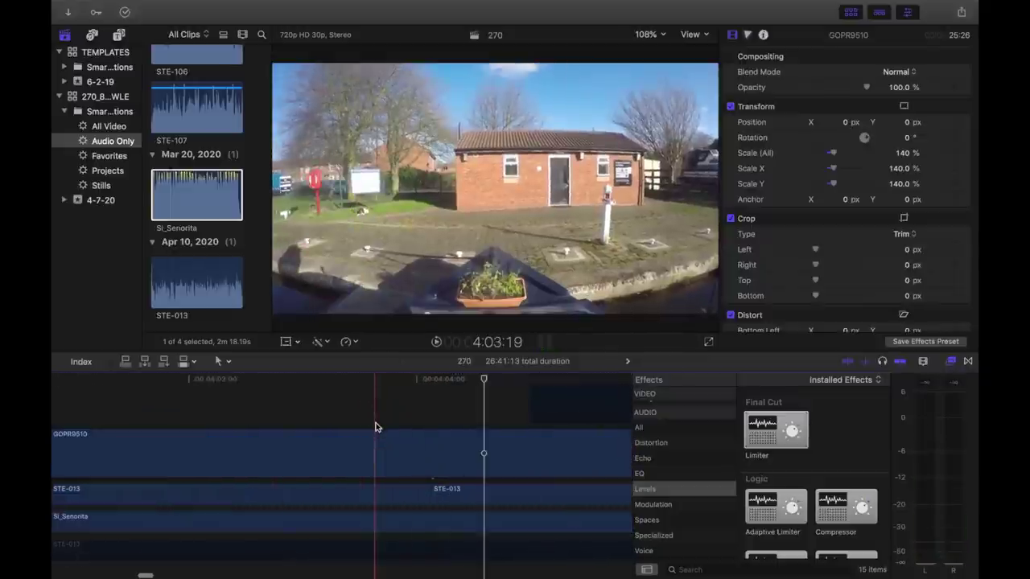
mouse_move(429, 489)
mouse_down()
mouse_move(420, 491)
mouse_move(439, 492)
mouse_move(421, 491)
mouse_up()
click(373, 416)
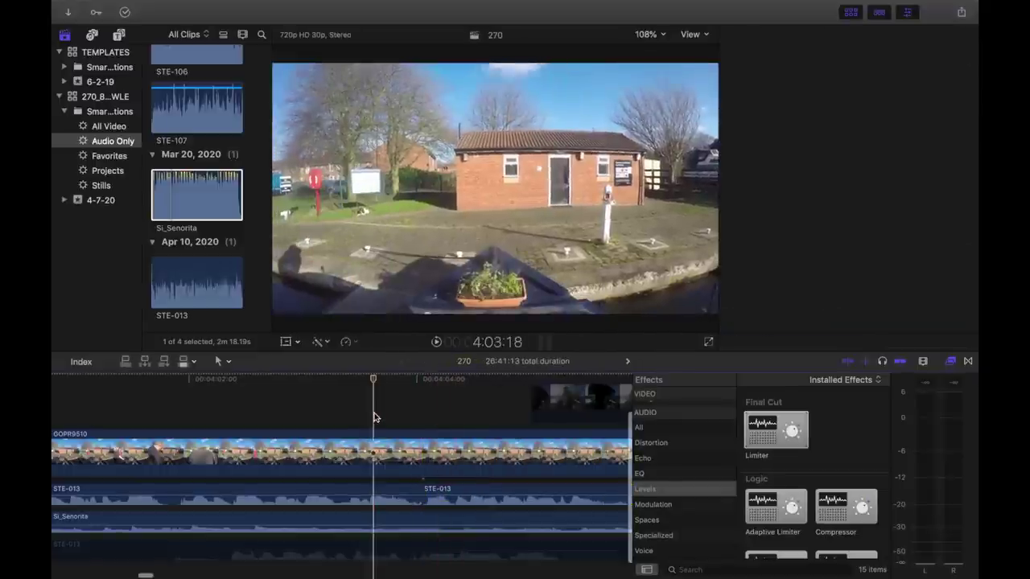
Play the adjusted STE-013 join, then replay the section from the start of GOPR9510 against the music
key(space)
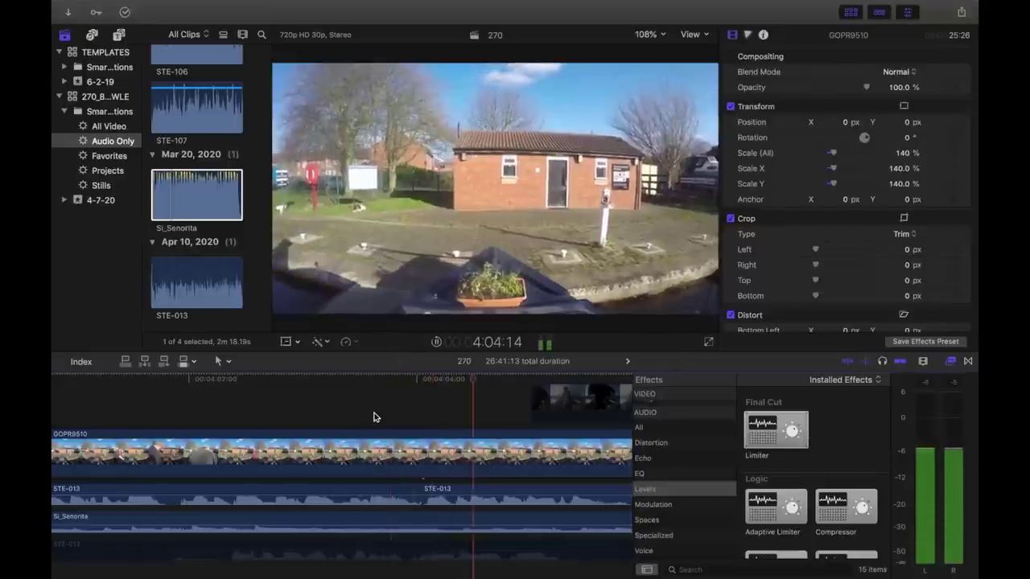
key(super+minus)
click(375, 412)
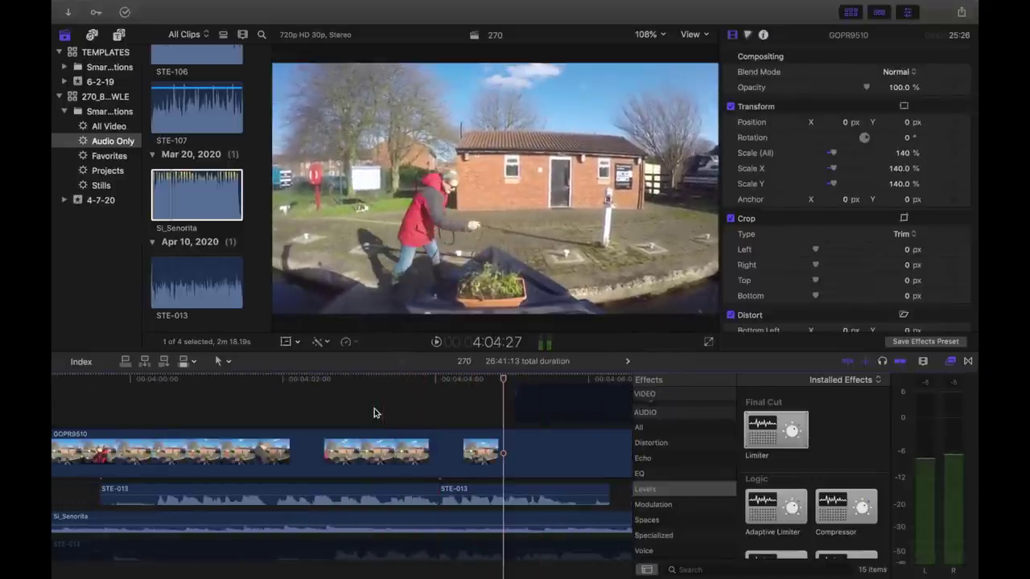
key(space)
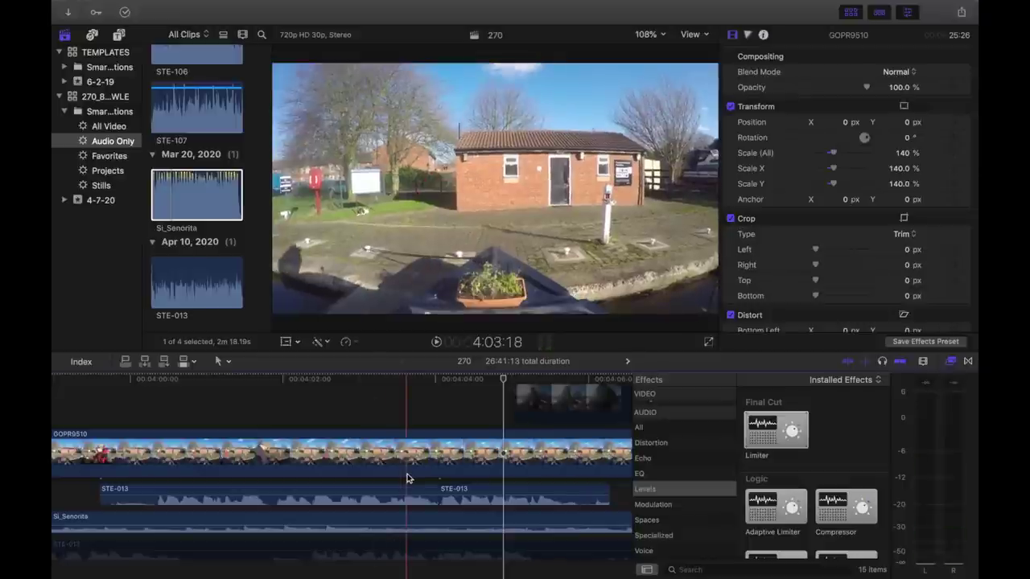
scroll(407, 478, down, 4)
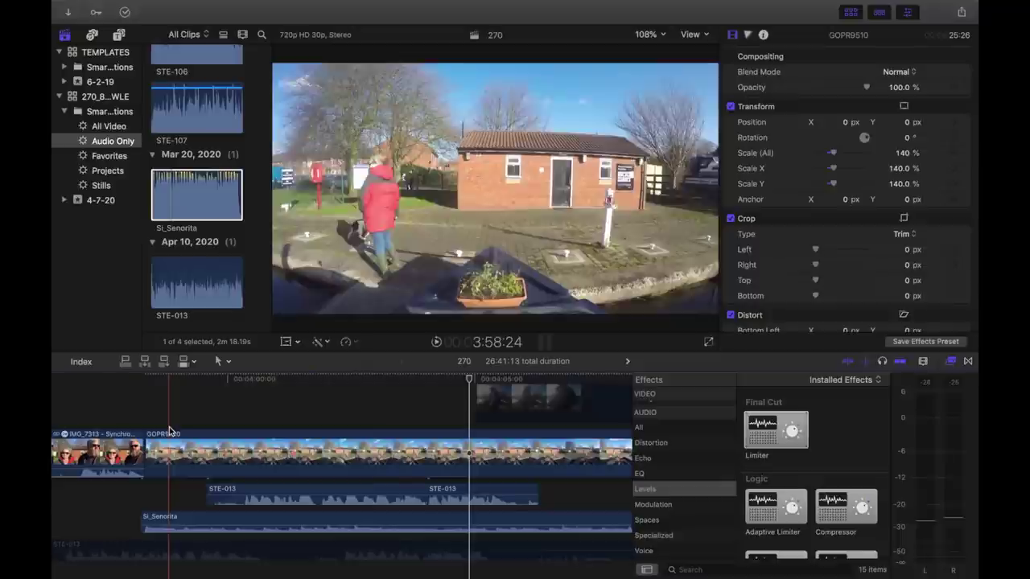
key(space)
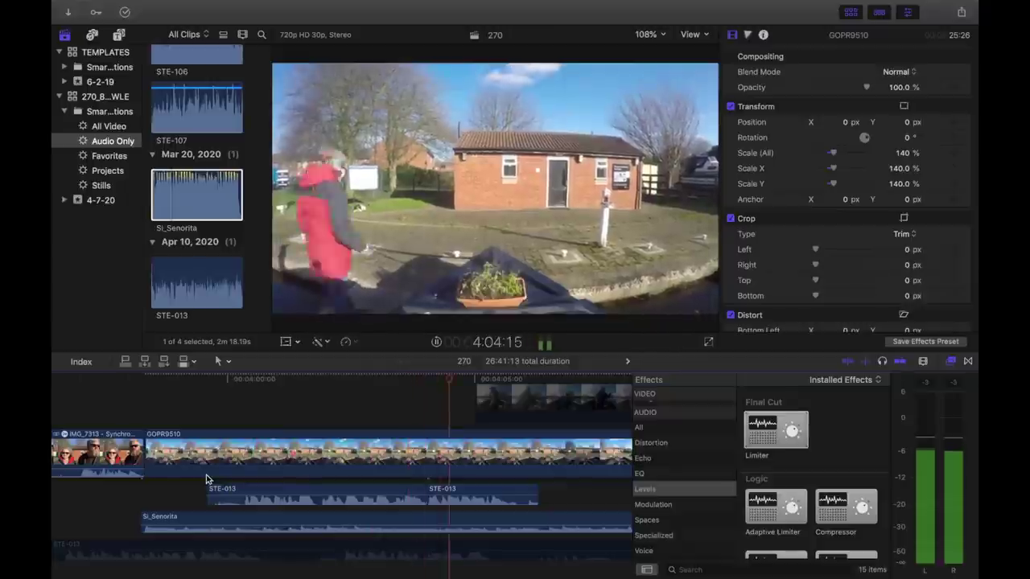
scroll(206, 480, right, 2)
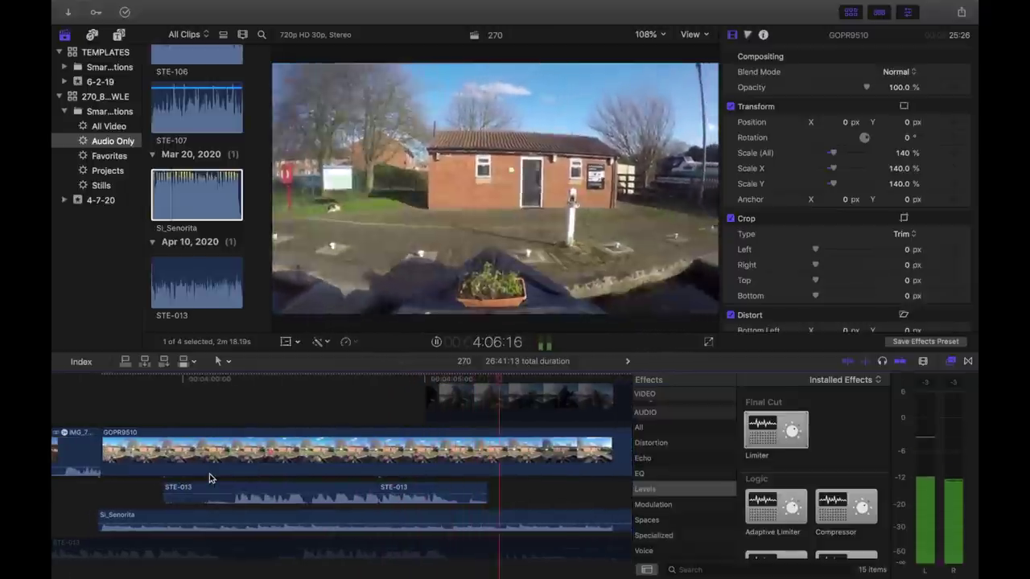
Split the disabled GOPR0001 clip at 4:06:23 and enable only the piece after the cut
key(space)
scroll(209, 479, right, 2)
scroll(209, 479, up, 1)
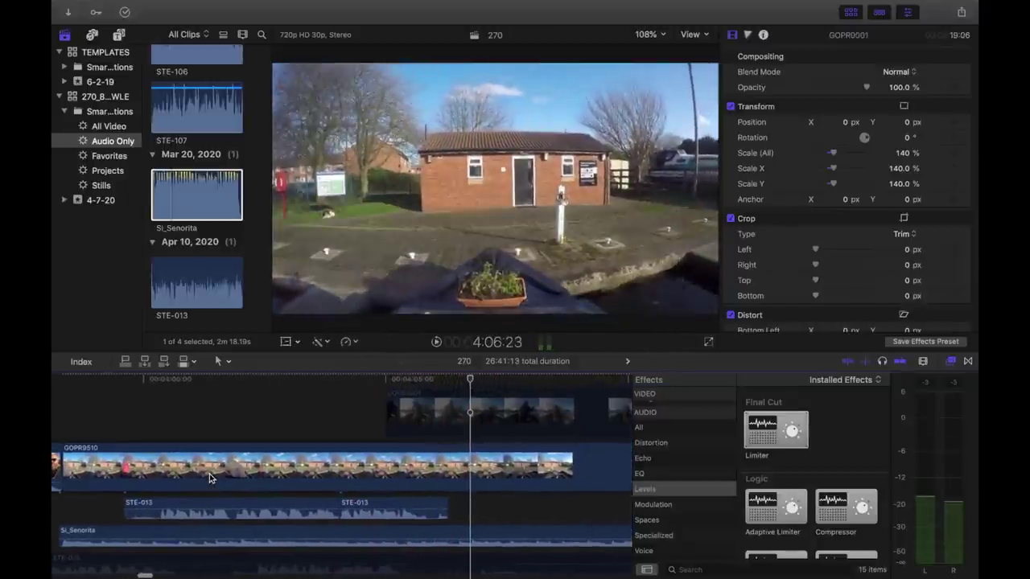
click(473, 425)
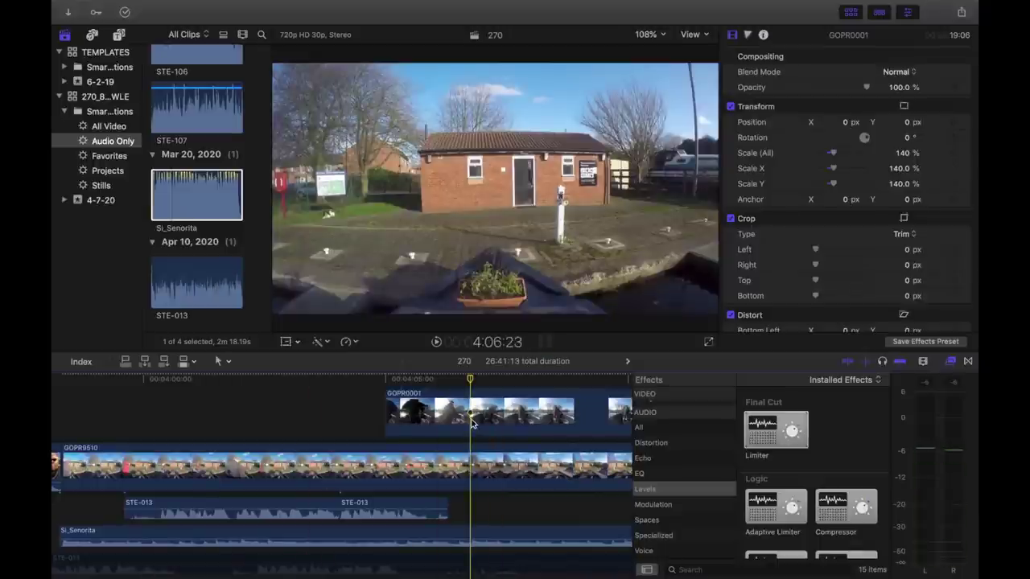
key(v)
key(v)
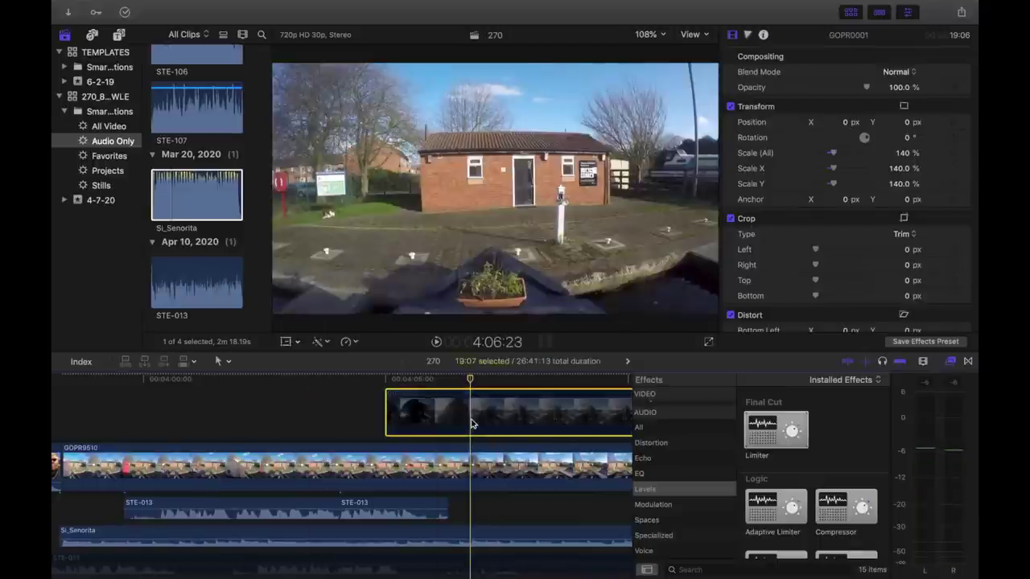
key(super+b)
key(v)
key(super+minus)
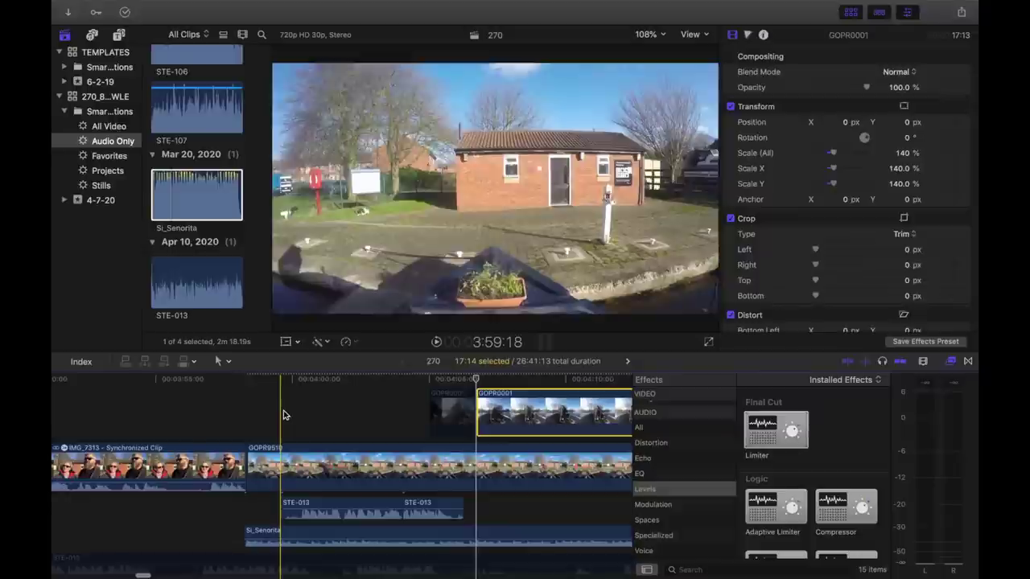
Play into the enabled GOPR0001 piece, trim about one second off its start, and keep it starting at 4:06:23
key(space)
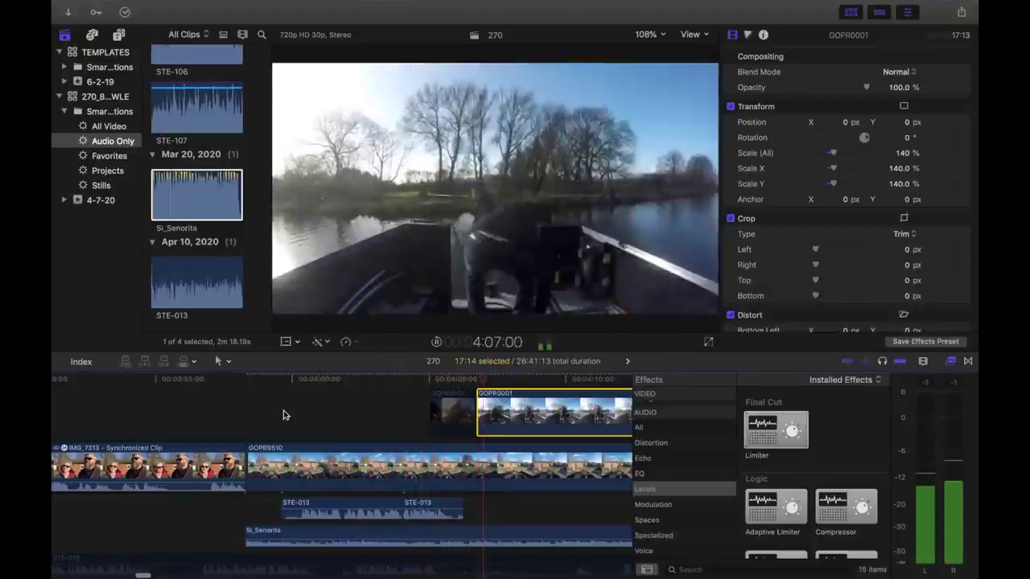
key(space)
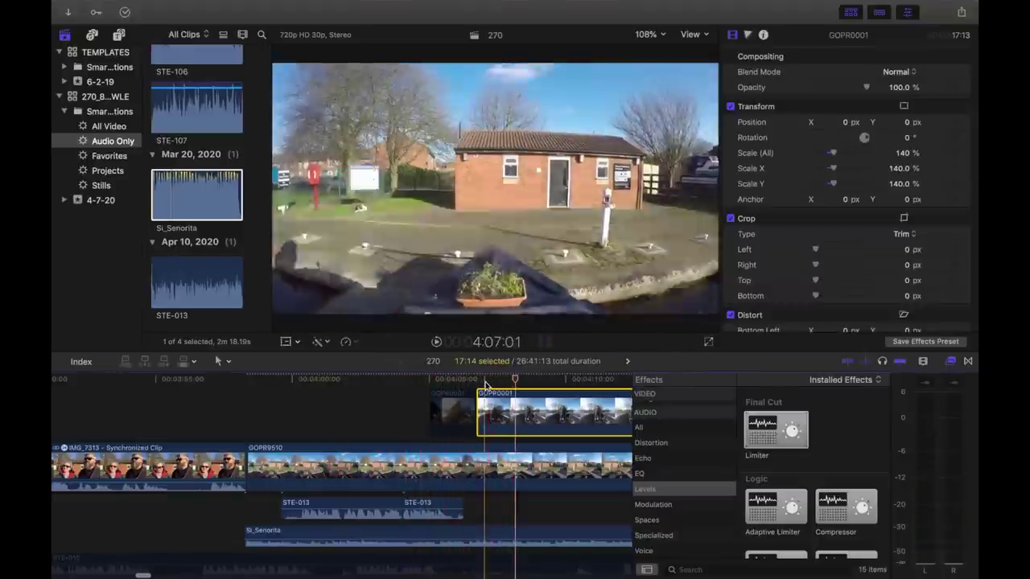
key(space)
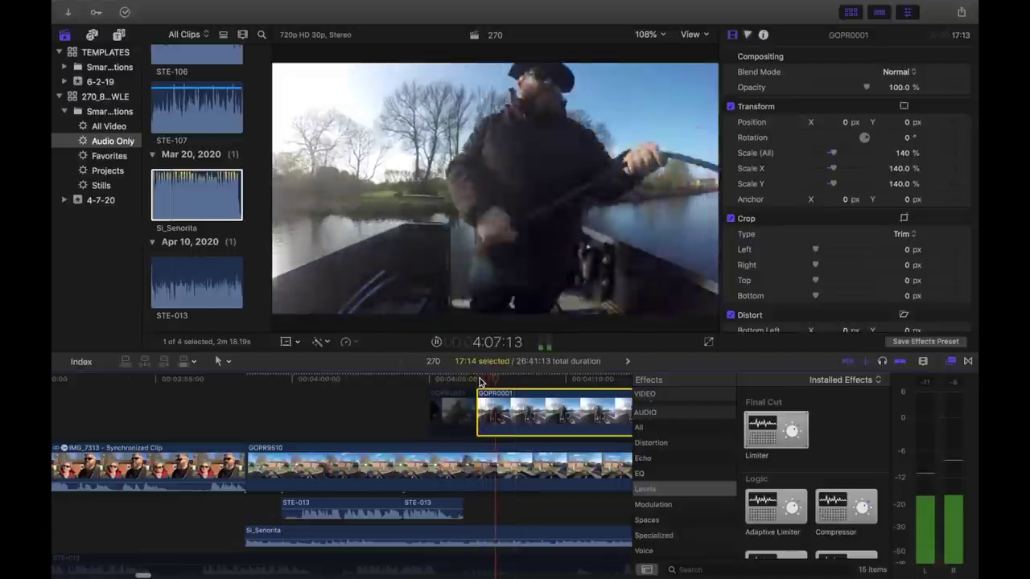
key(space)
scroll(481, 381, right, 2)
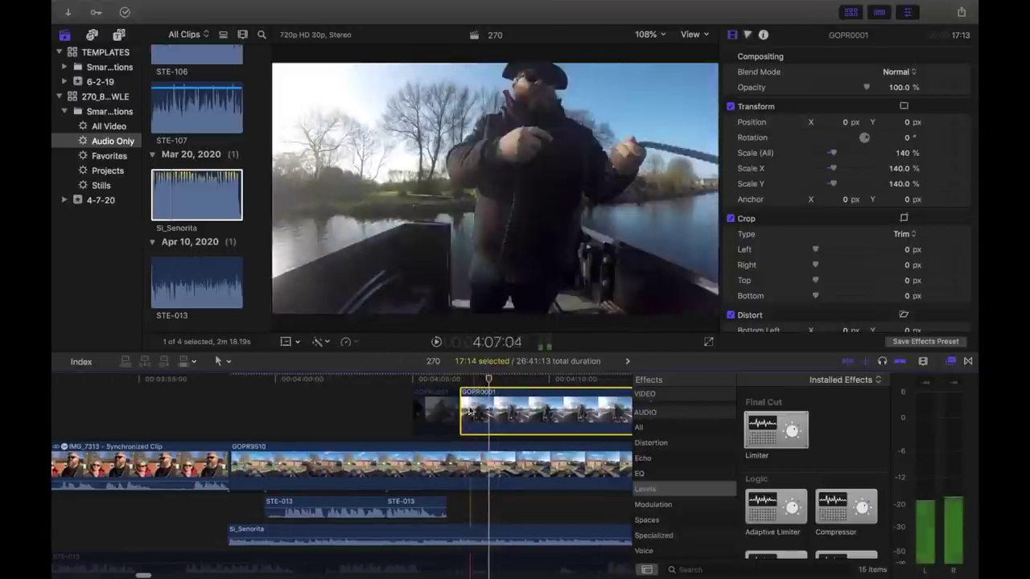
drag(461, 411, 492, 415)
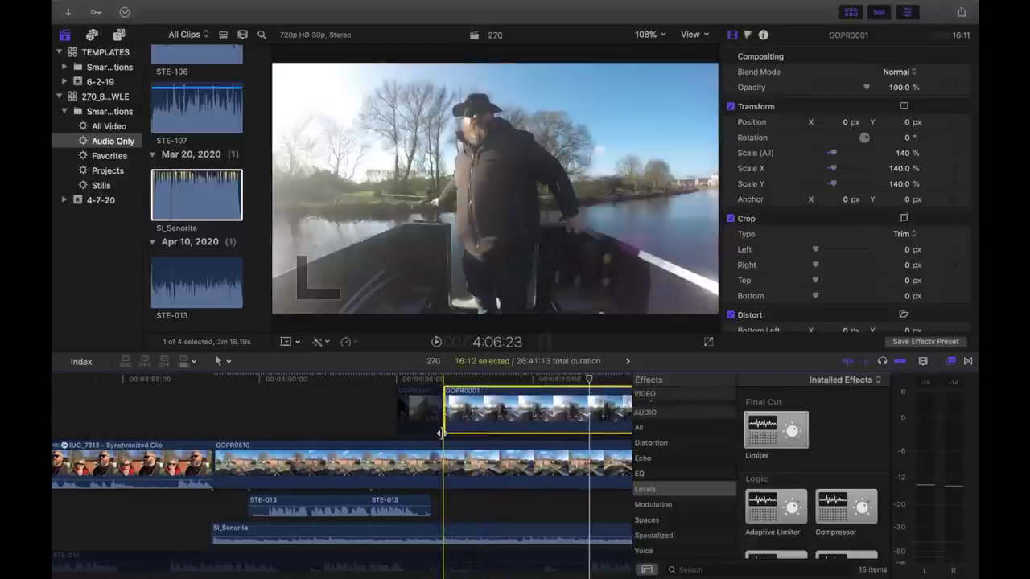
Compare the view with GOPR0001 disabled and enabled, then split GOPR9510 at 4:06:23 where that piece starts
key(v)
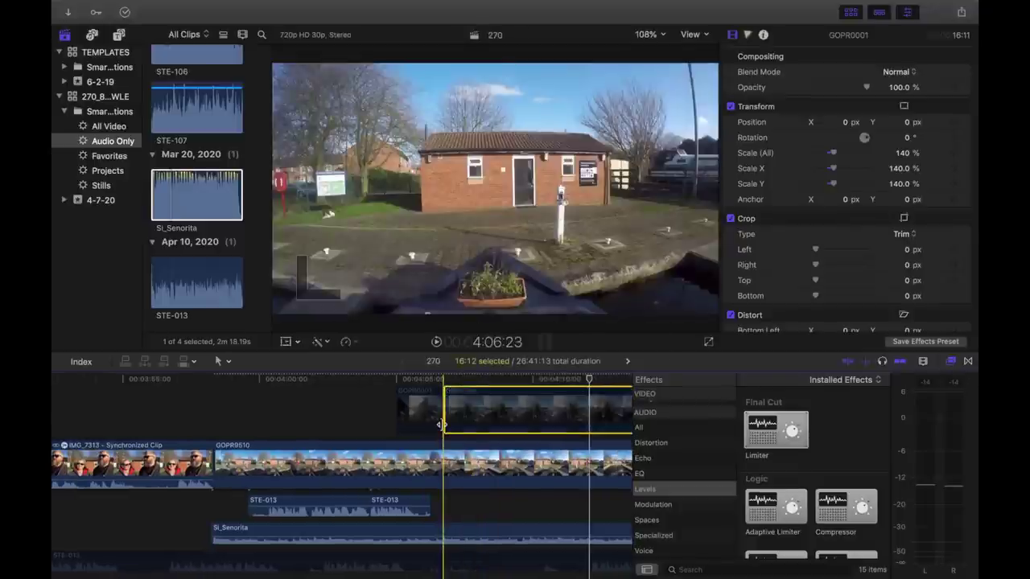
key(v)
key(v)
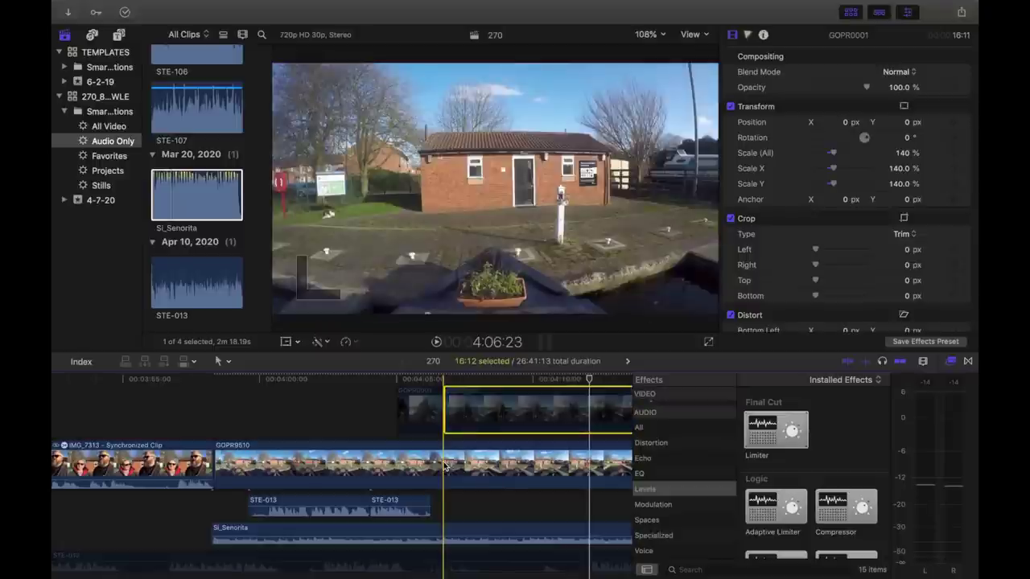
key(v)
key(v)
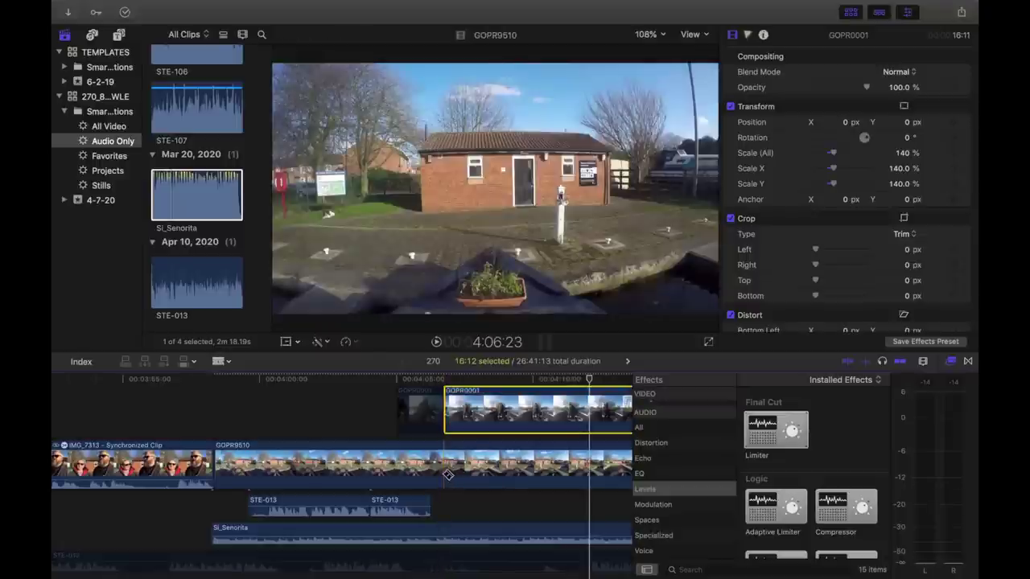
click(448, 475)
scroll(490, 411, up, 2)
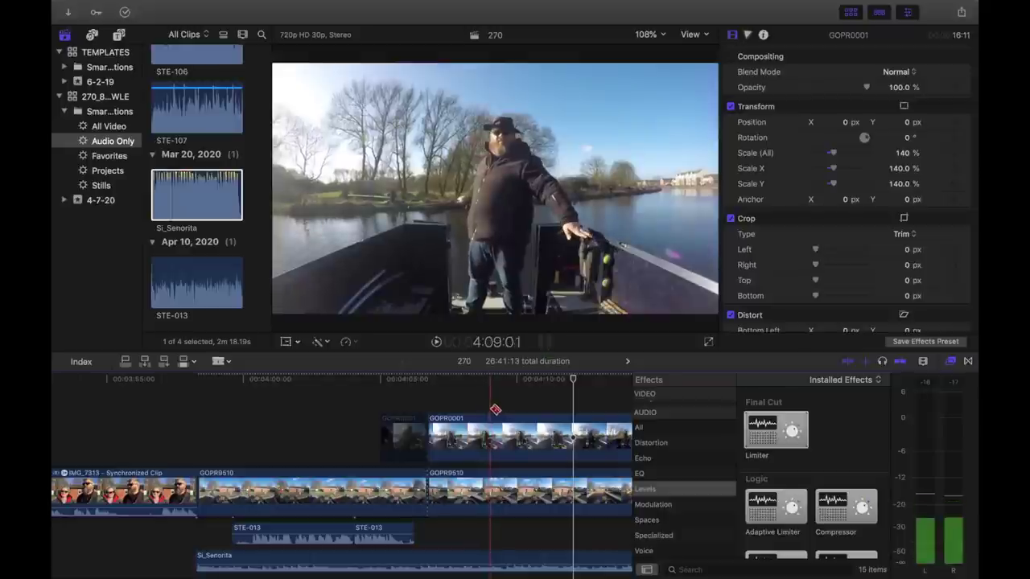
Play the enabled GOPR0001 piece and split it at 4:10:26
key(space)
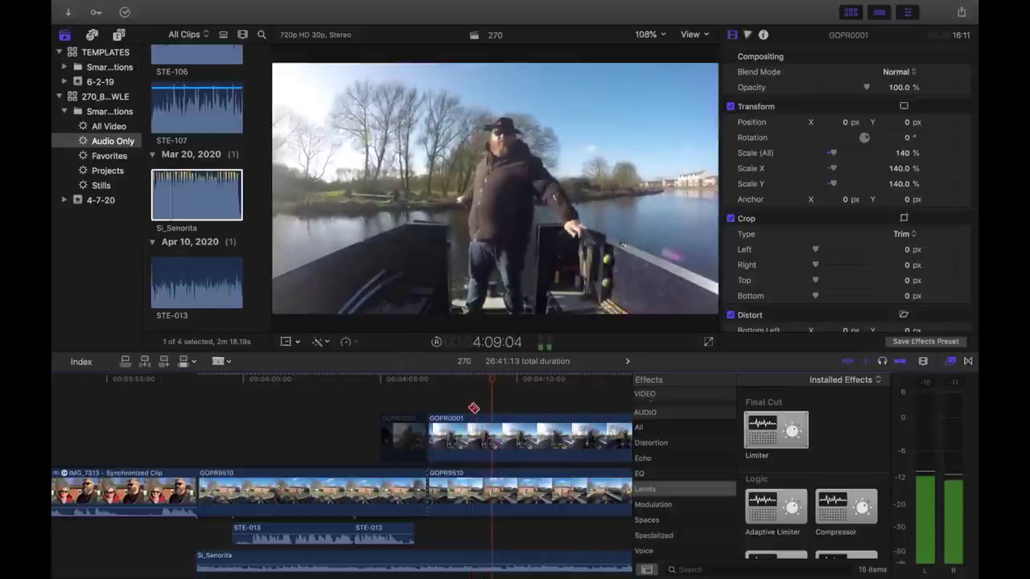
key(space)
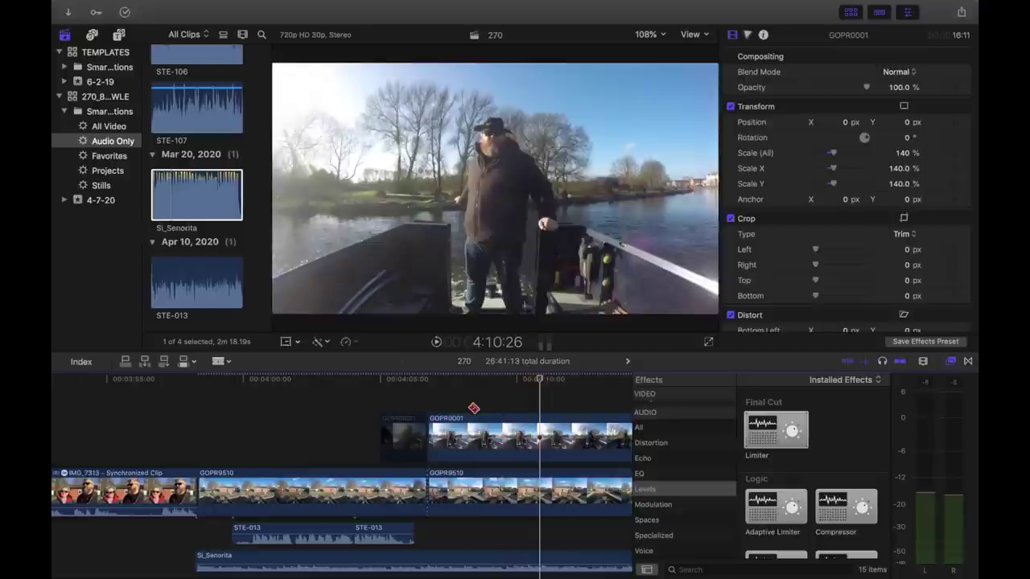
click(540, 439)
Try removing the GOPR0001 and GOPR9510 footage between 4:06:23 and 4:10:26, and play the tightened section
key(a)
click(483, 492)
key(Delete)
click(340, 438)
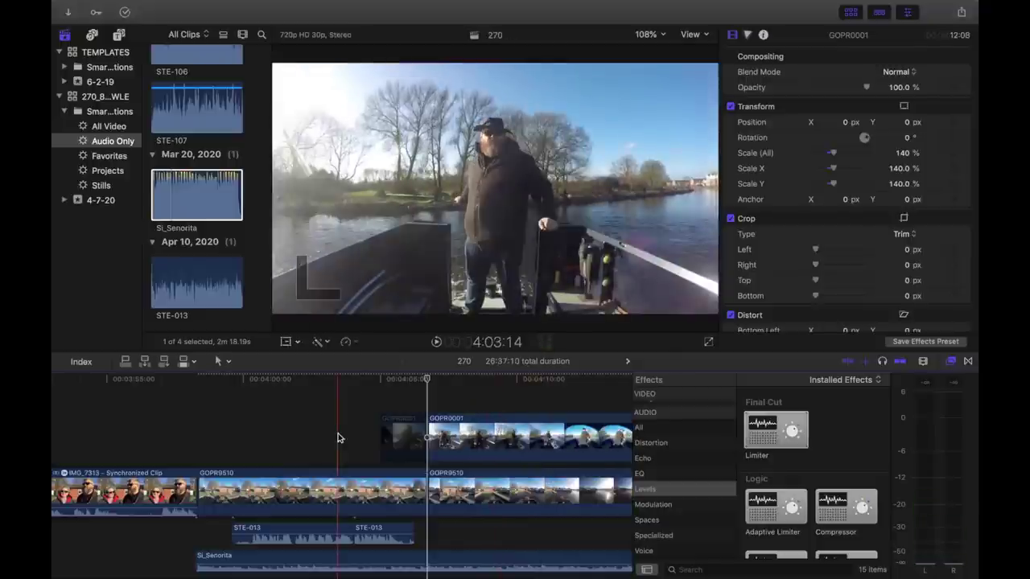
key(space)
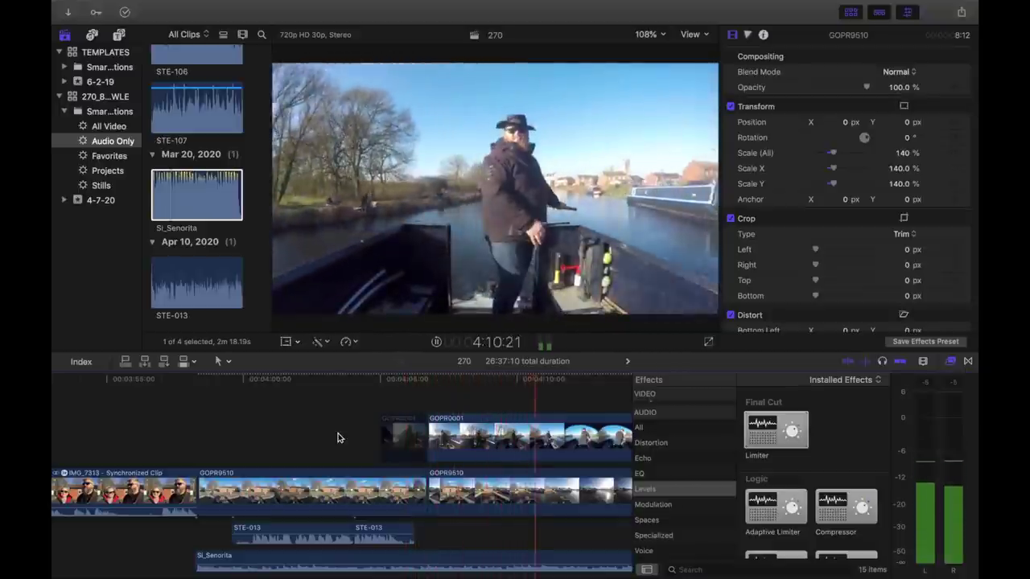
scroll(338, 437, down, 2)
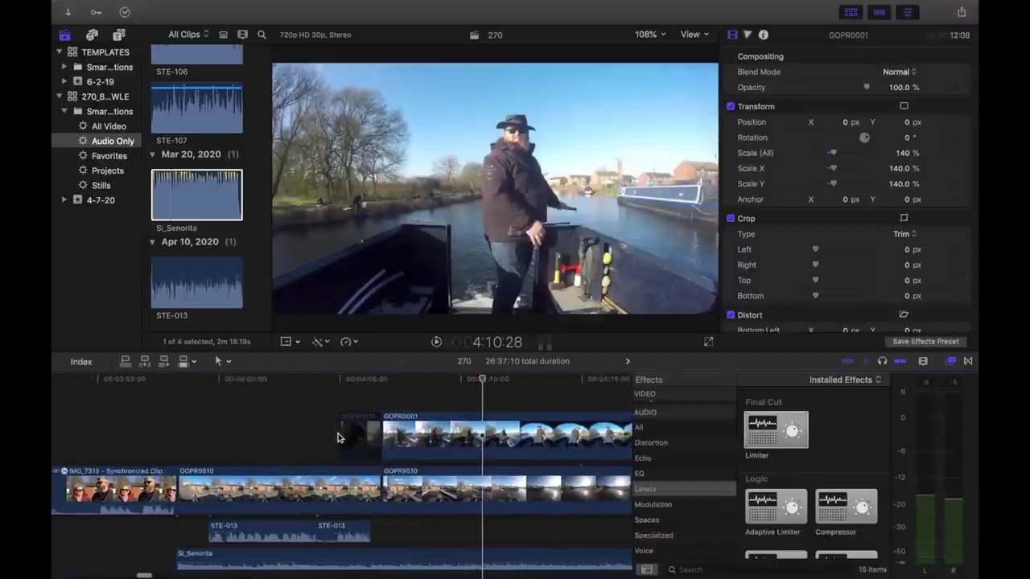
Play the tightened section with the remaining GOPR0001 piece disabled, then again with it enabled, to compare both shots
click(406, 433)
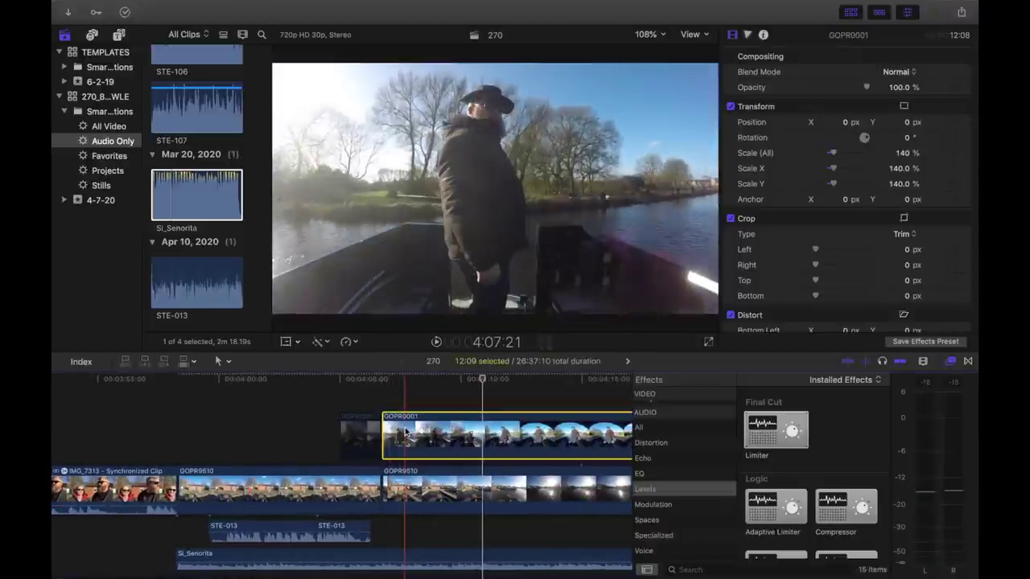
key(space)
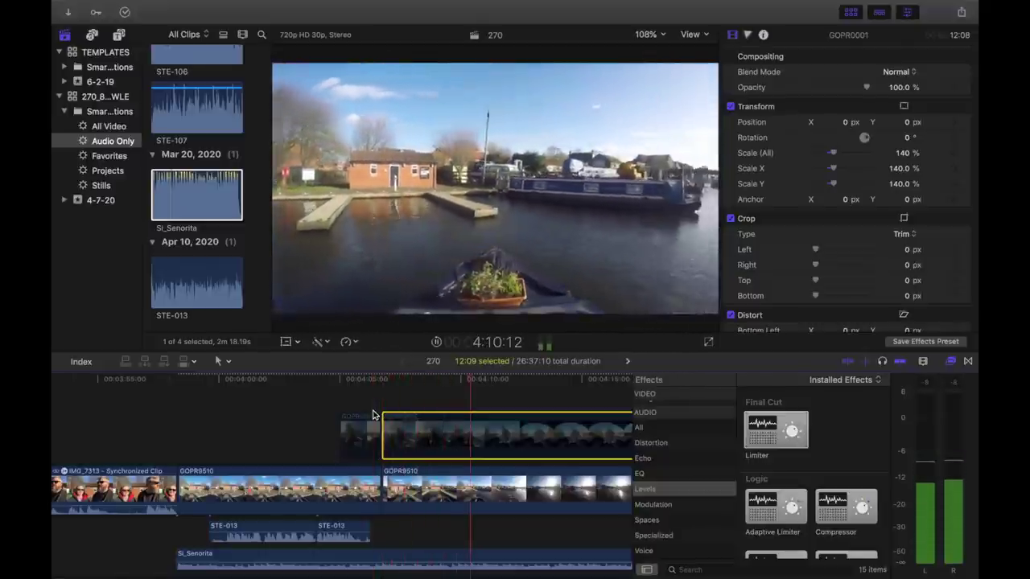
key(space)
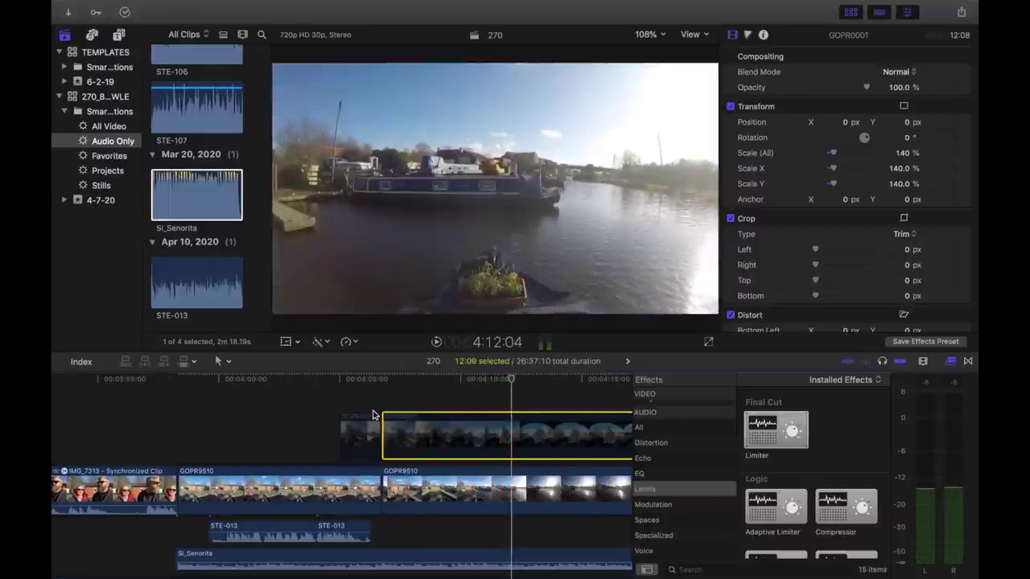
key(v)
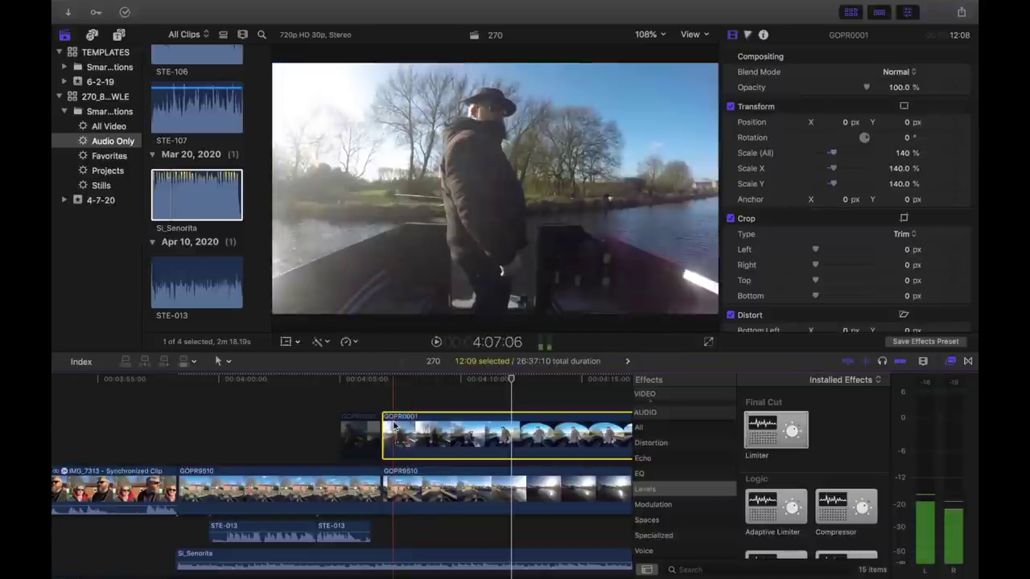
key(space)
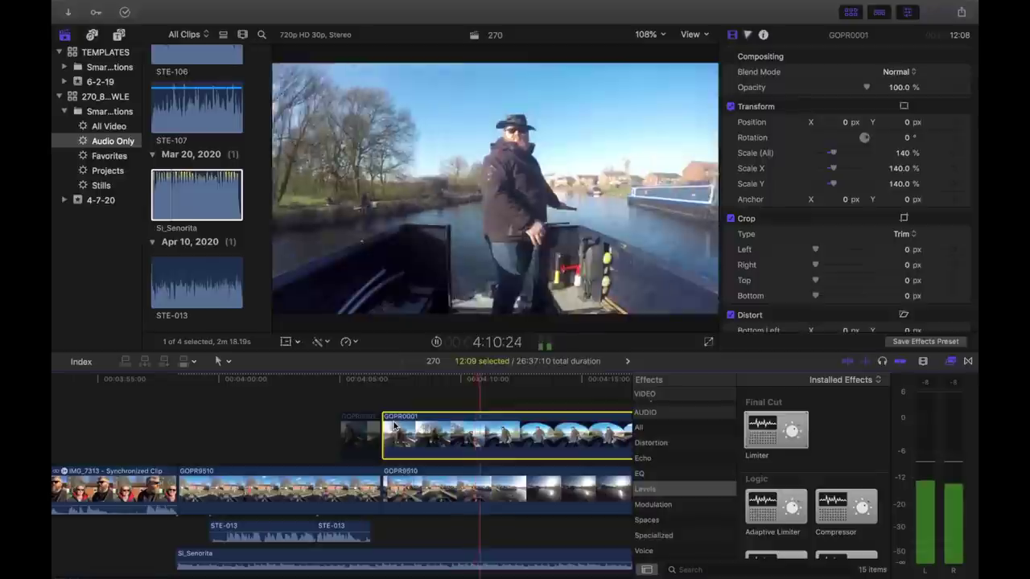
Undo the removal of the footage between 4:06:23 and 4:10:26, and disable the GOPR0001 piece after 4:10:26
key(space)
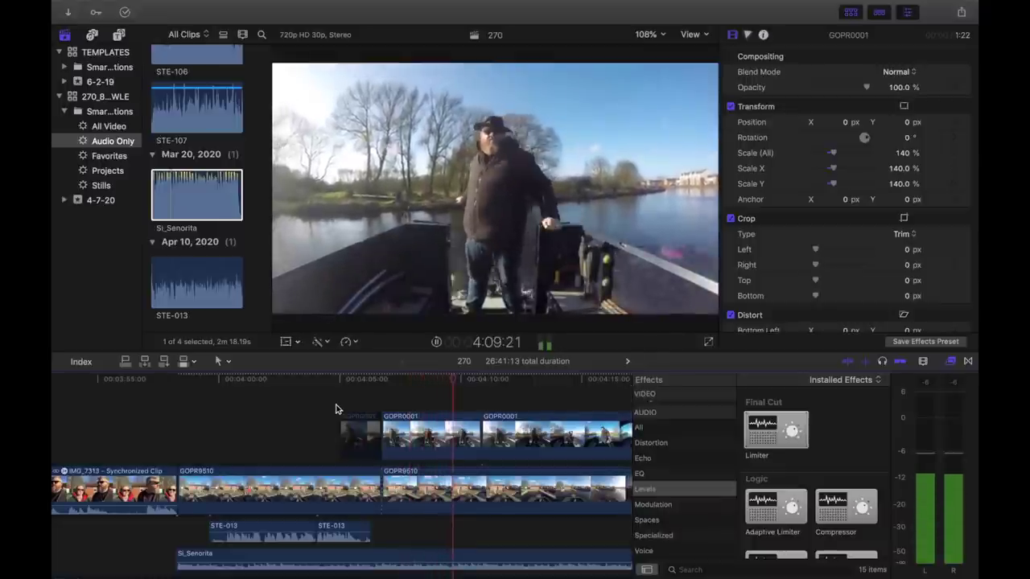
click(512, 439)
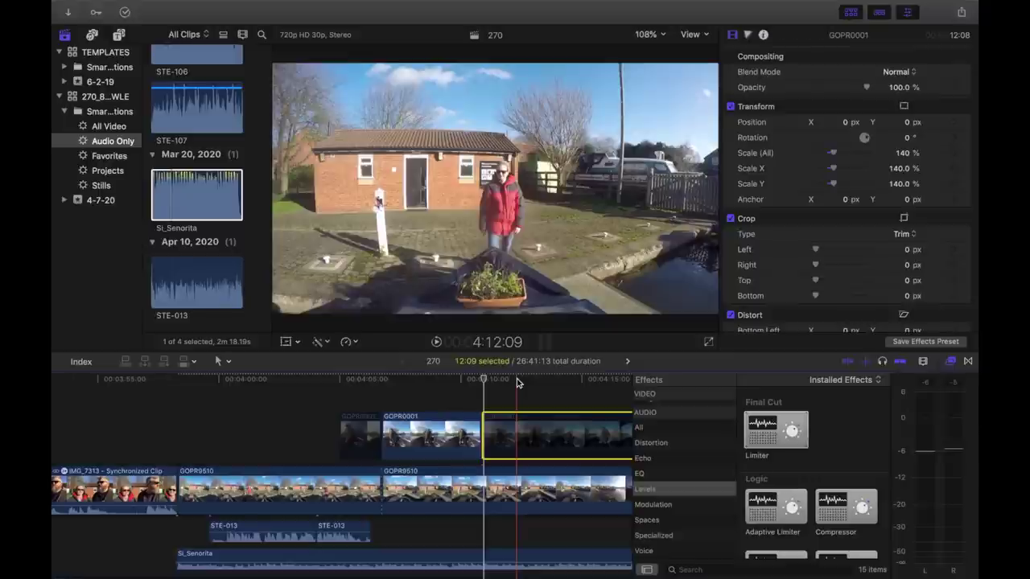
Play the opening of the first STE-013 voice-over clip and trim its start to the beginning of the speech at about 4:00:10
scroll(517, 383, left, 3)
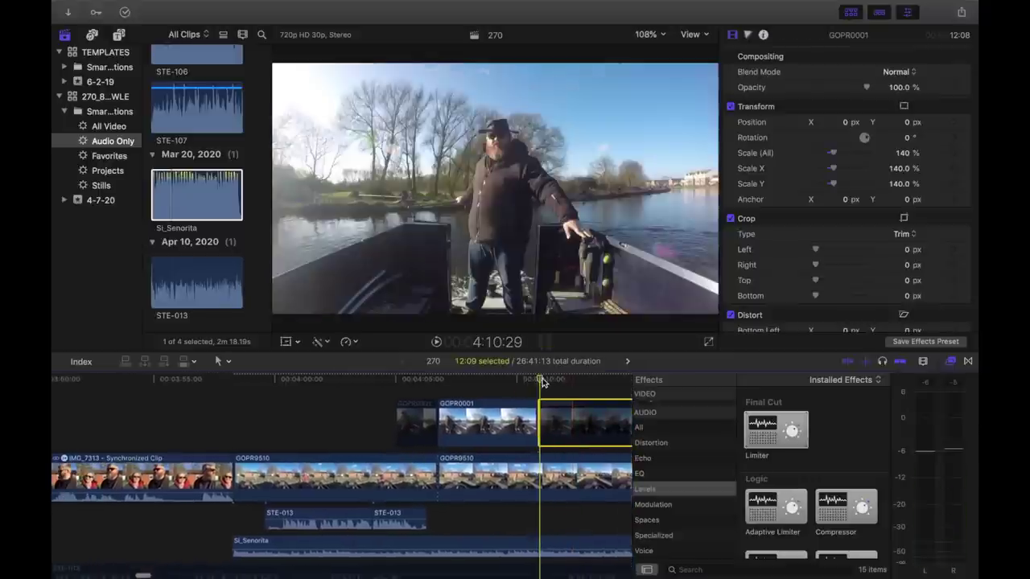
key(super+equal)
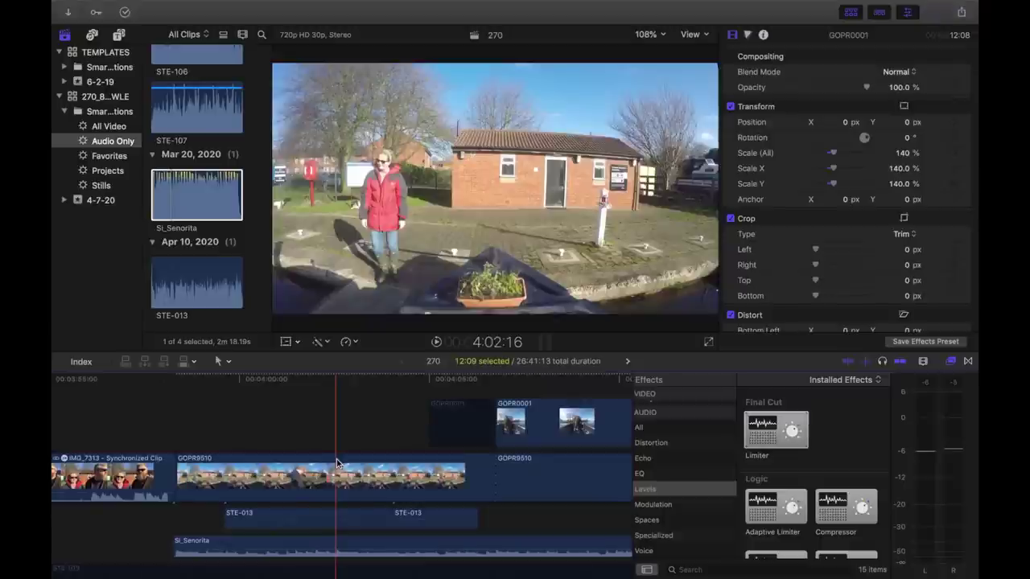
key(super+equal)
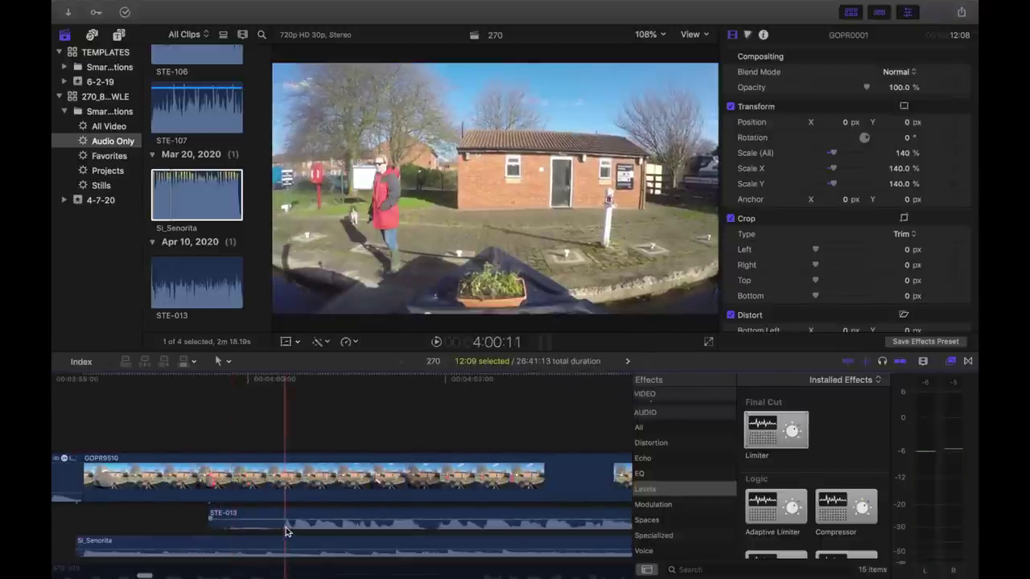
key(space)
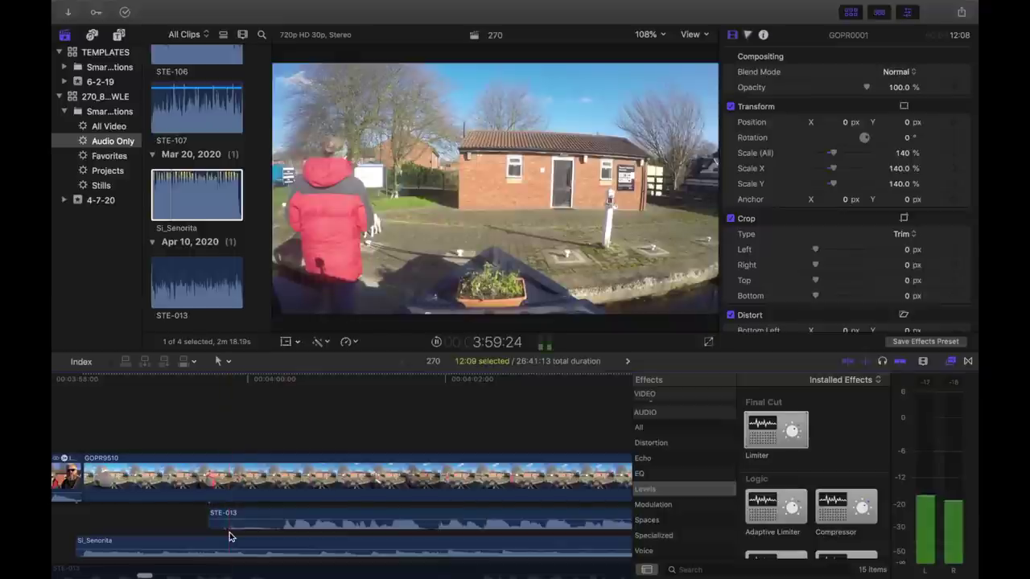
drag(210, 519, 281, 520)
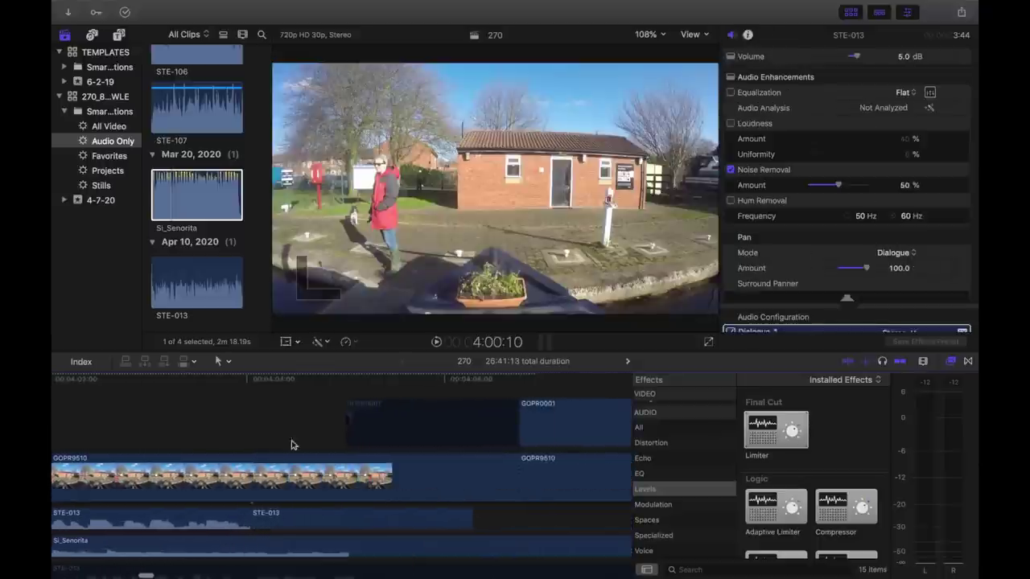
Play the end of the second STE-013 voice-over clip and trim its end back to 4:06:01
click(406, 400)
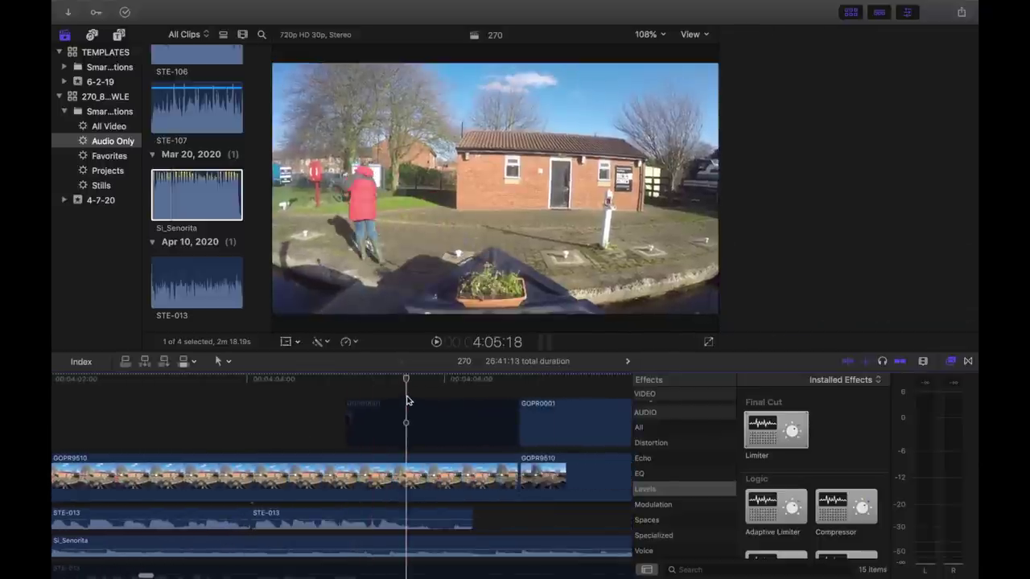
click(374, 400)
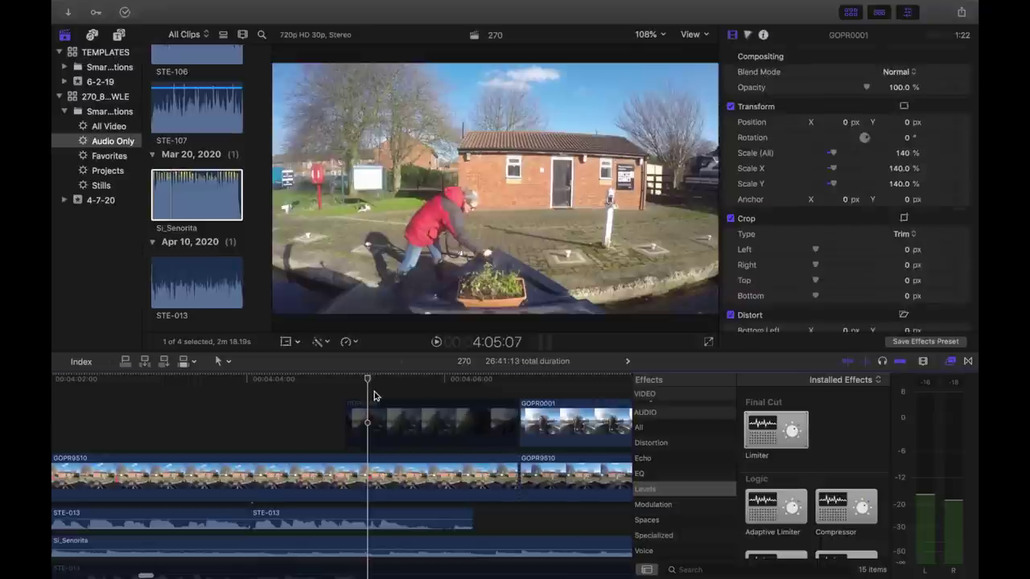
key(space)
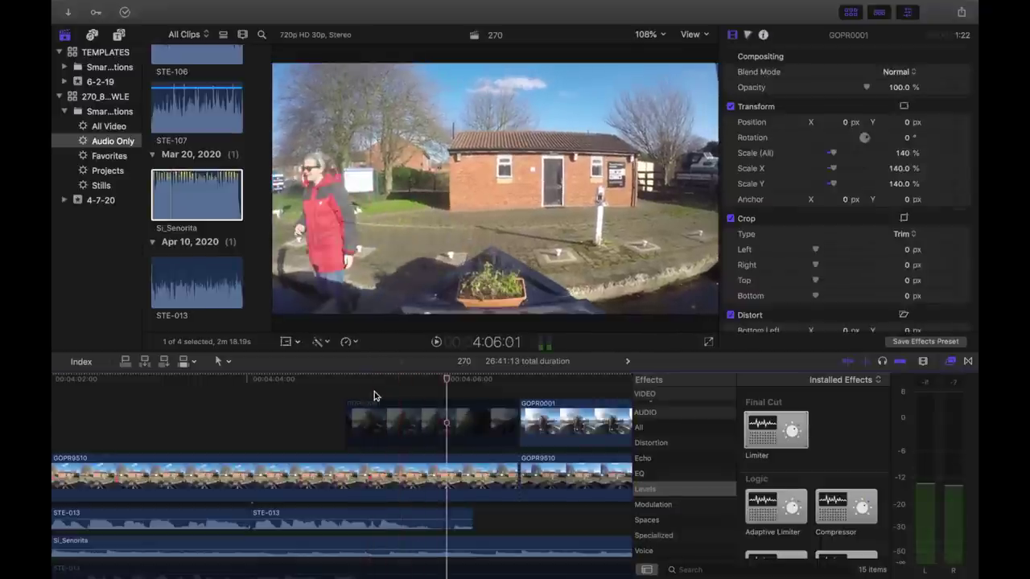
drag(472, 516, 444, 516)
Keyframe the Si_Senorita volume at 4:00:12 and lower it to -22 dB at 4:00:14, under the start of the voice-over
scroll(541, 435, left, 3)
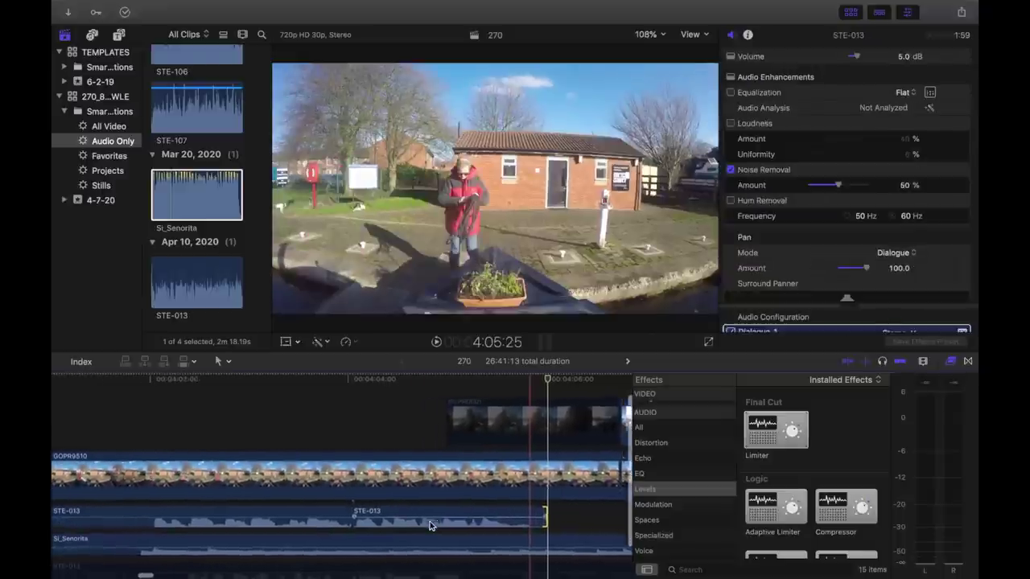
click(145, 438)
scroll(122, 438, left, 3)
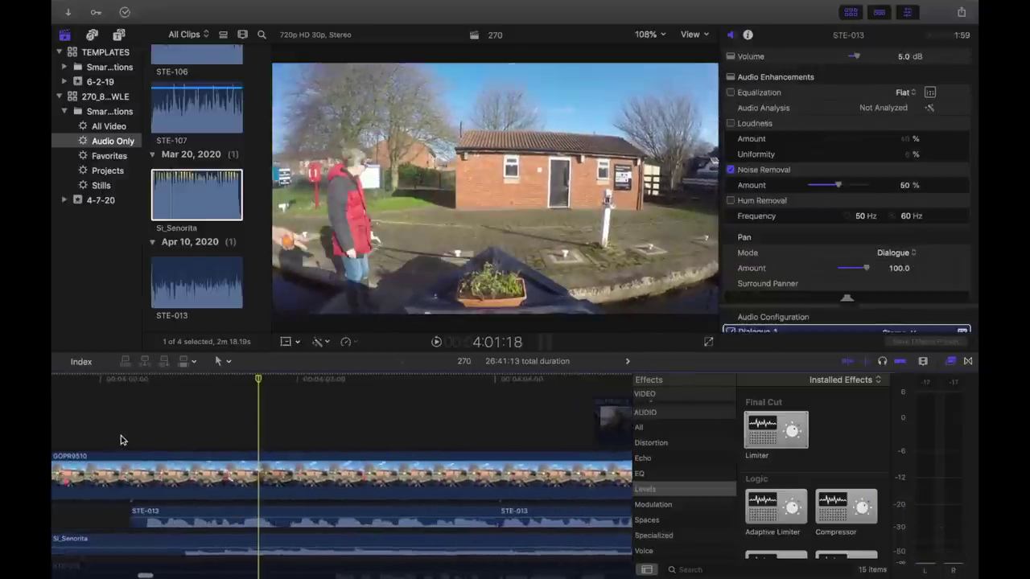
click(149, 546)
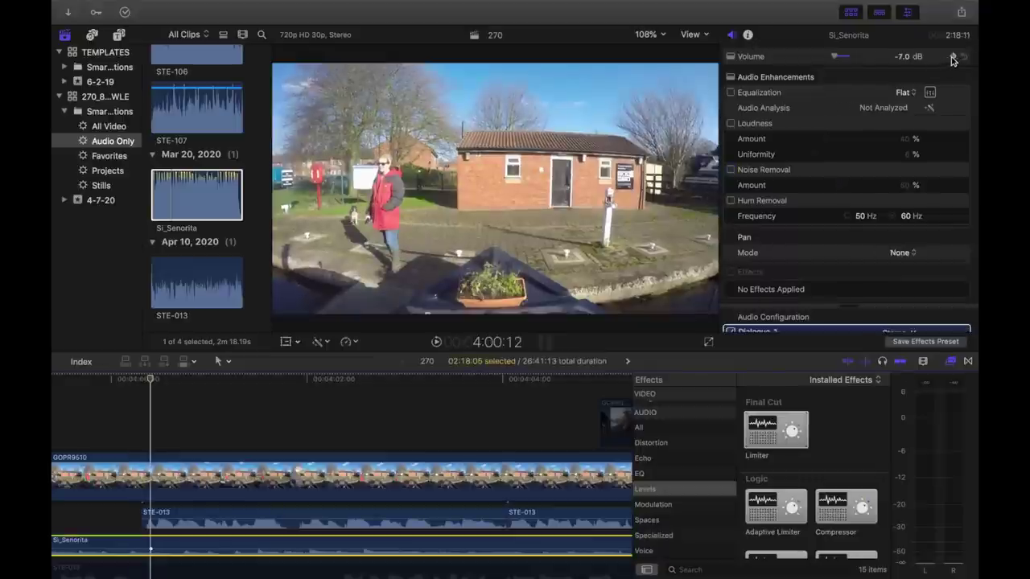
drag(151, 388, 159, 388)
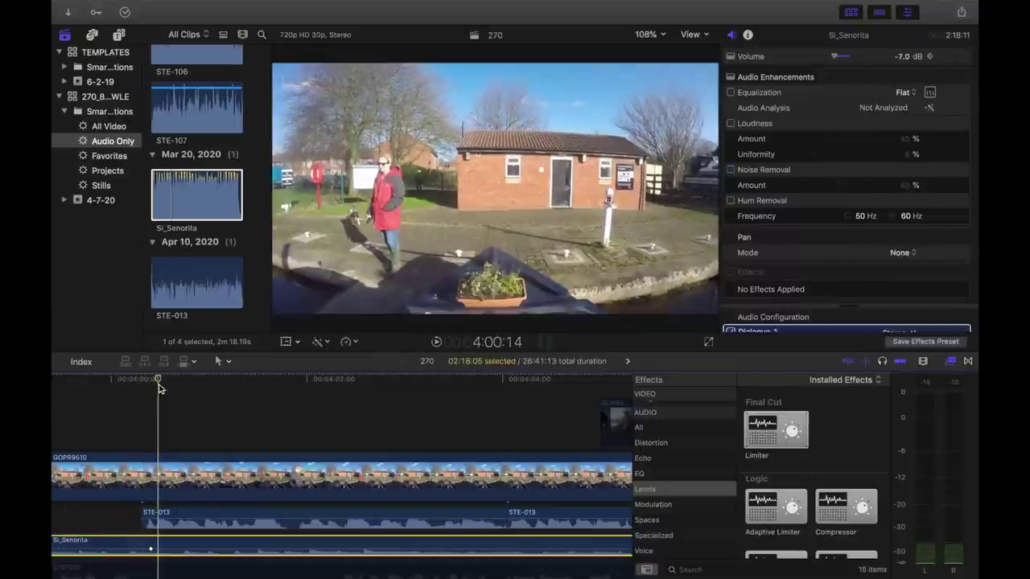
click(892, 62)
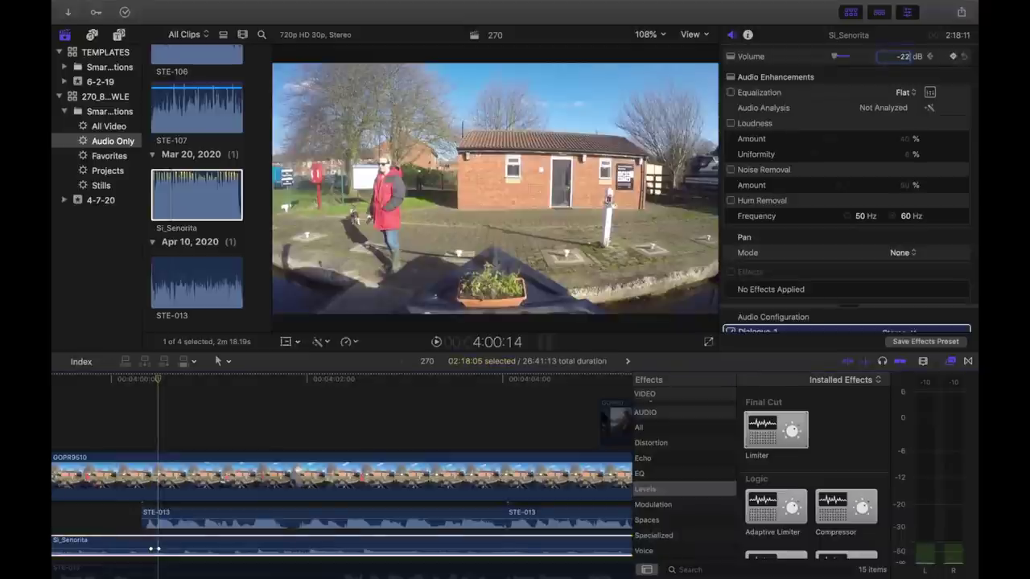
text(-22)
key(Return)
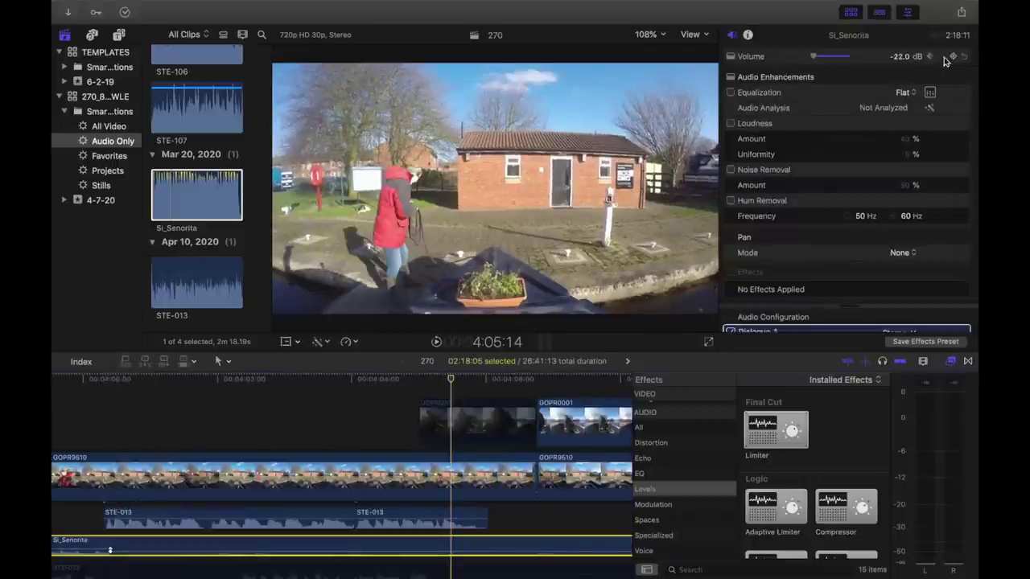
Keyframe the Si_Senorita volume back up to -7 dB at 4:06:04, and play the ducked section with the footage that follows
drag(451, 379, 495, 382)
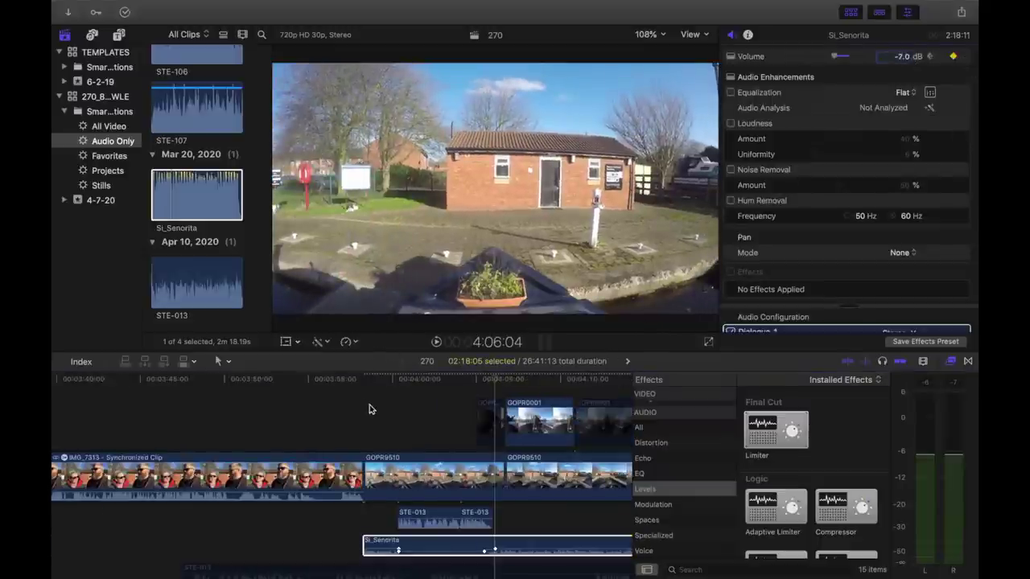
key(space)
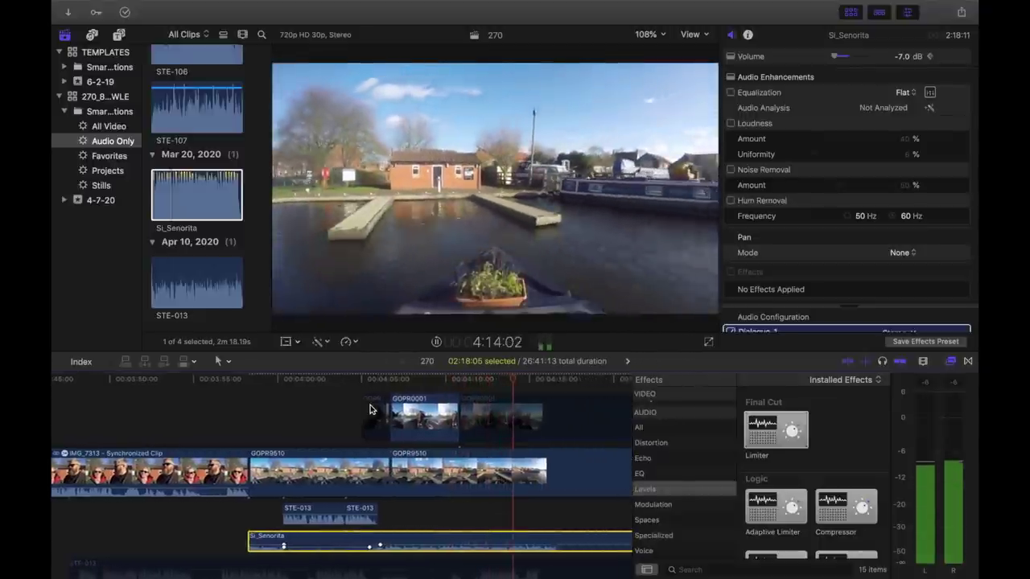
key(space)
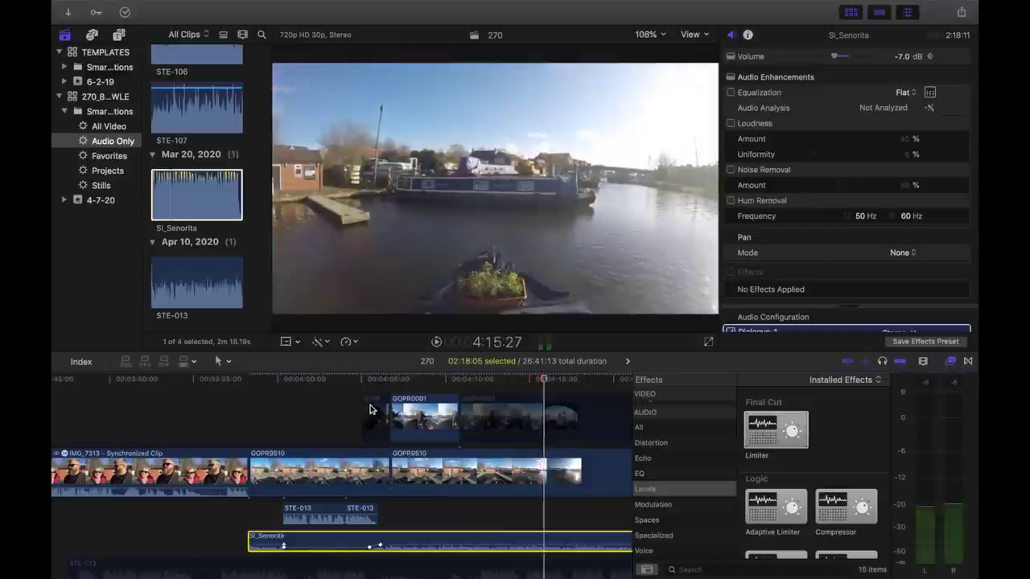
click(568, 424)
click(569, 424)
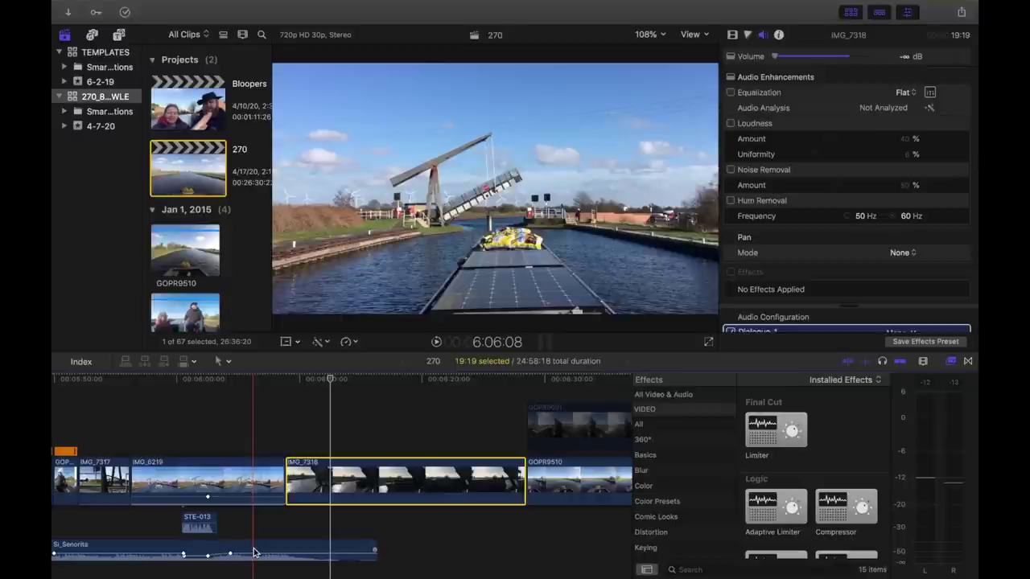
Play the music under IMG_6219 and trim the end of Si_Senorita to 6:08:25, where IMG_7318 begins
scroll(253, 552, left, 3)
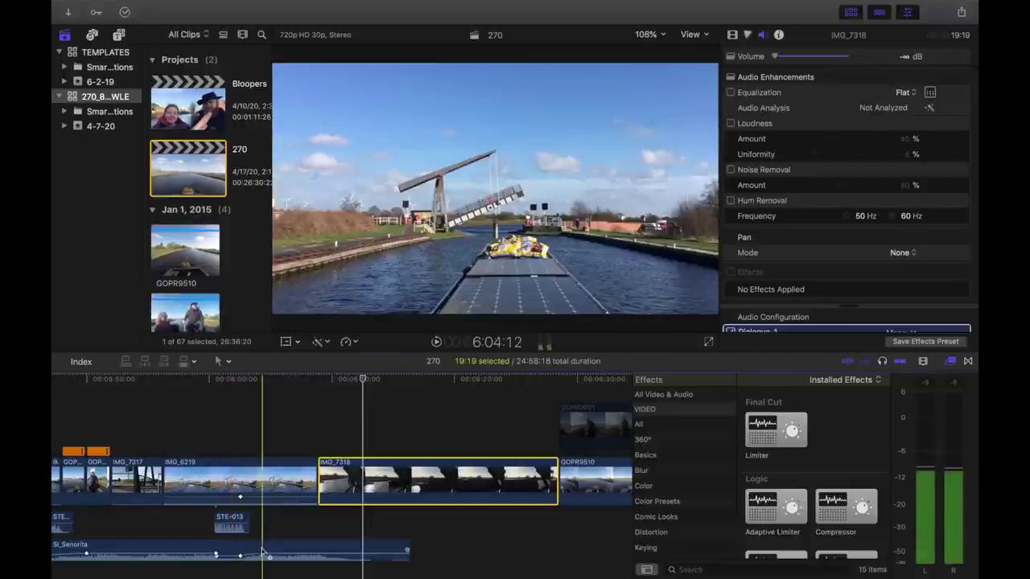
key(space)
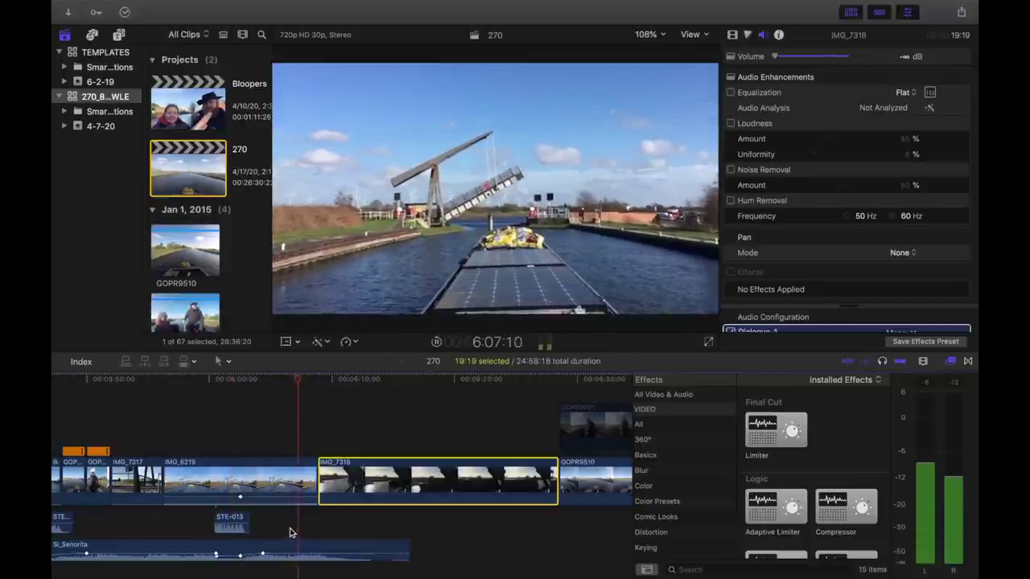
key(space)
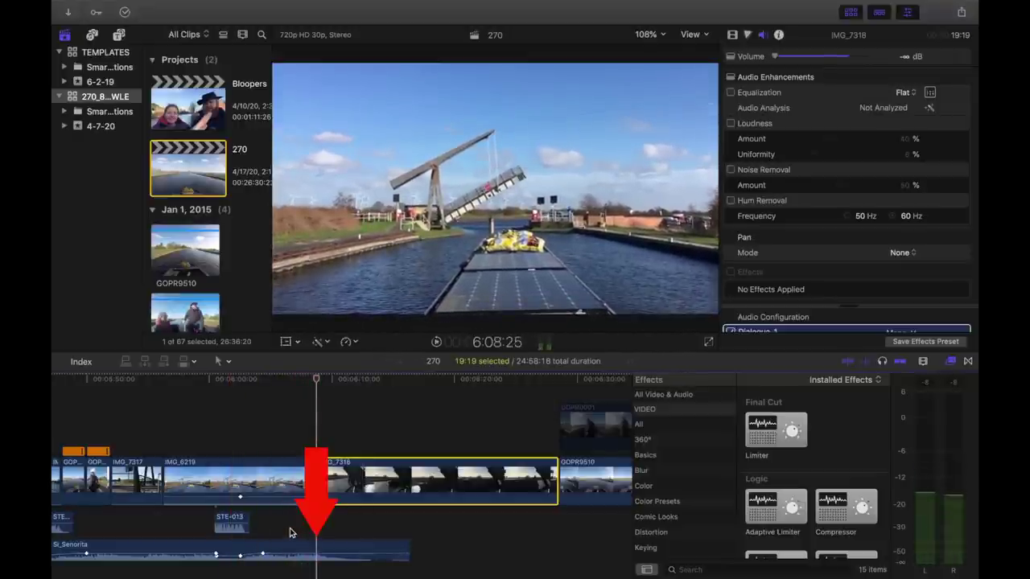
key(j)
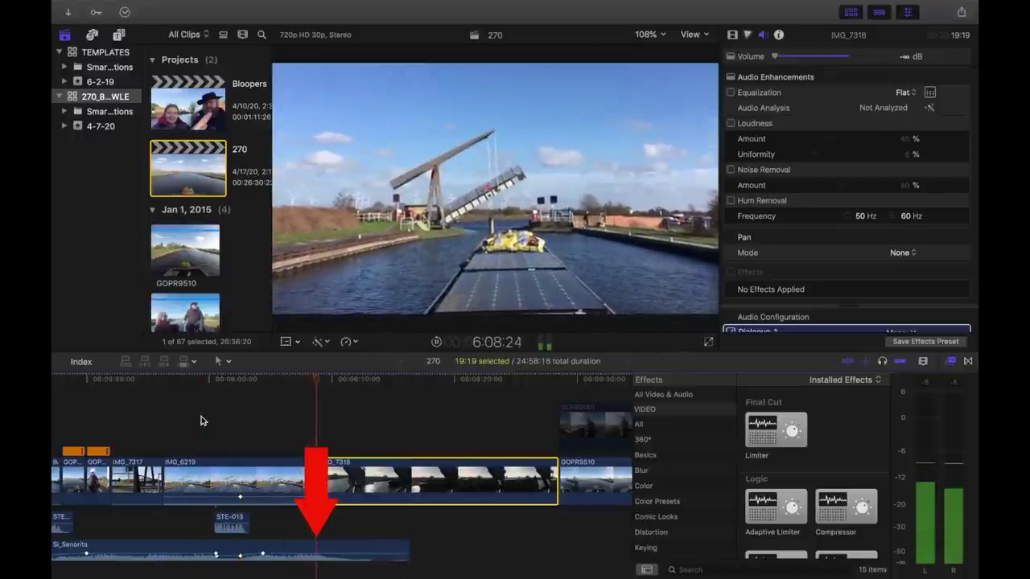
drag(409, 551, 319, 551)
Browse the clips of the 270 library and show only its audio clips
scroll(205, 276, down, 10)
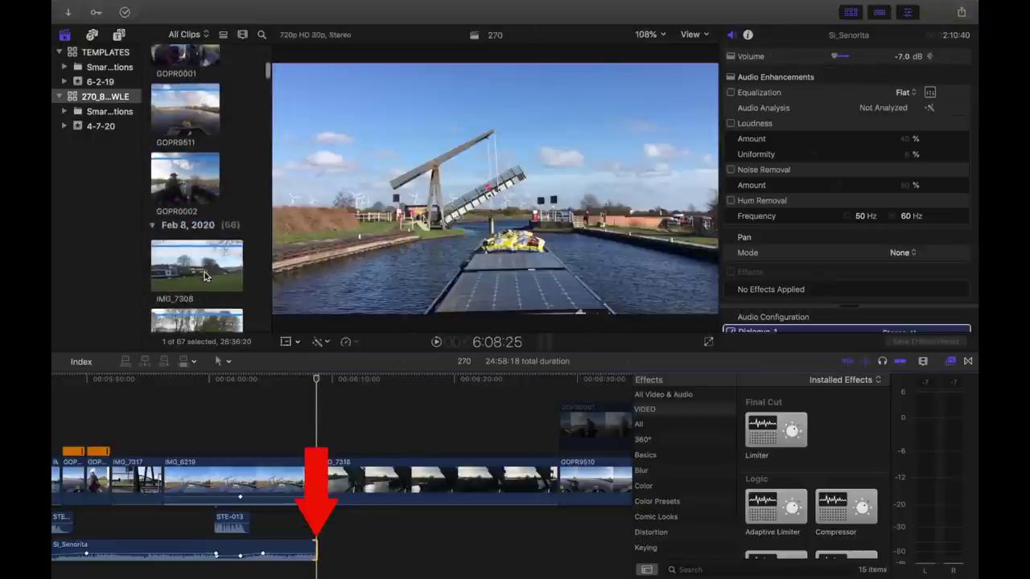
scroll(205, 276, down, 5)
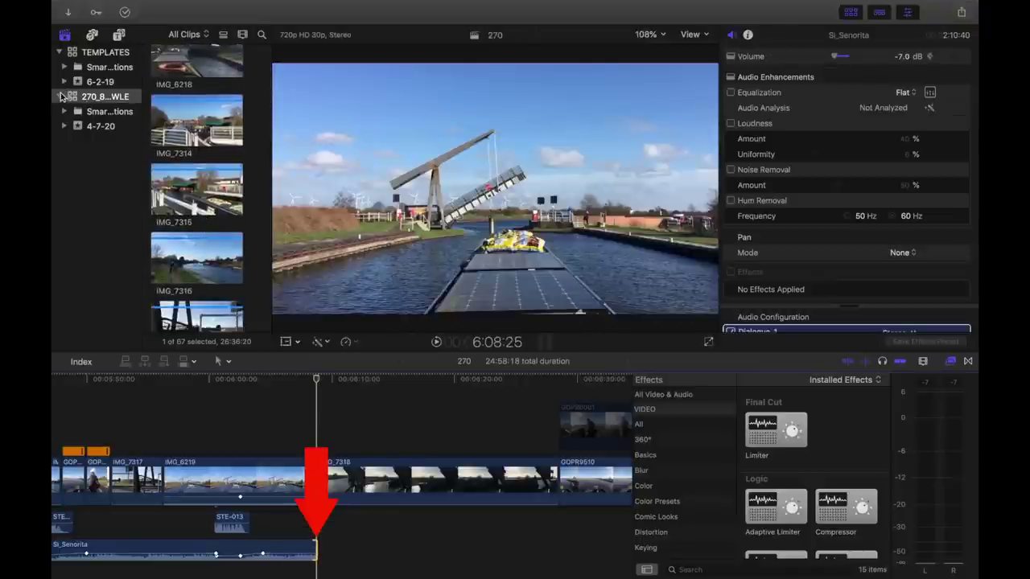
click(60, 97)
click(60, 97)
click(65, 111)
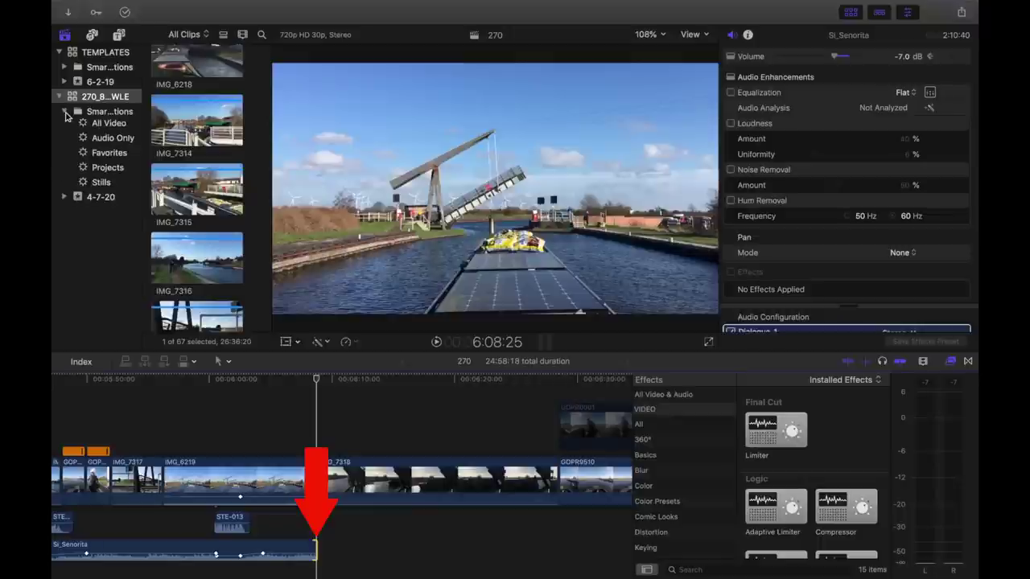
click(100, 144)
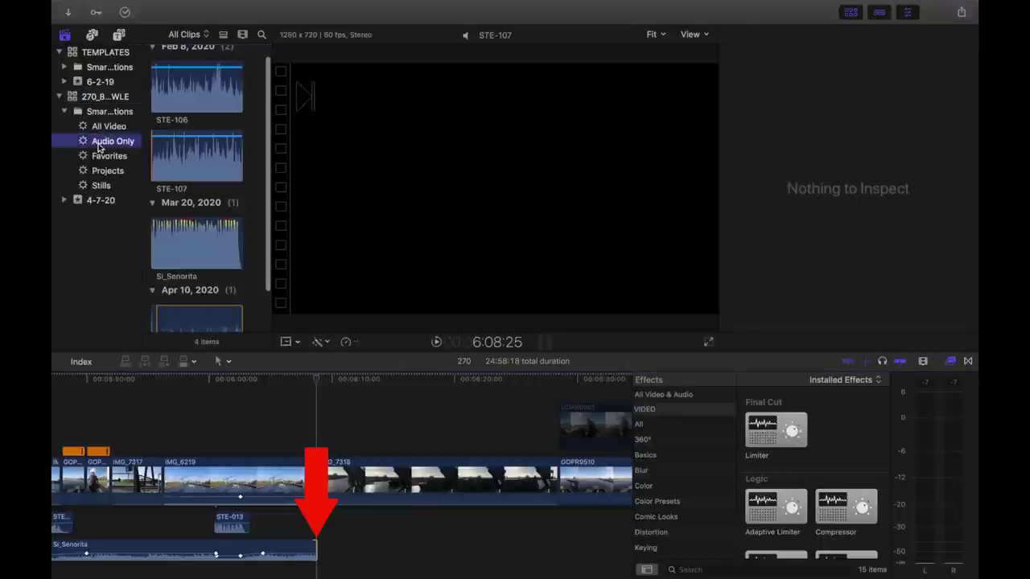
Mark a start point about 25 seconds into the source Si_Senorita track and add that range below IMG_7318, directly after the trimmed music
click(155, 246)
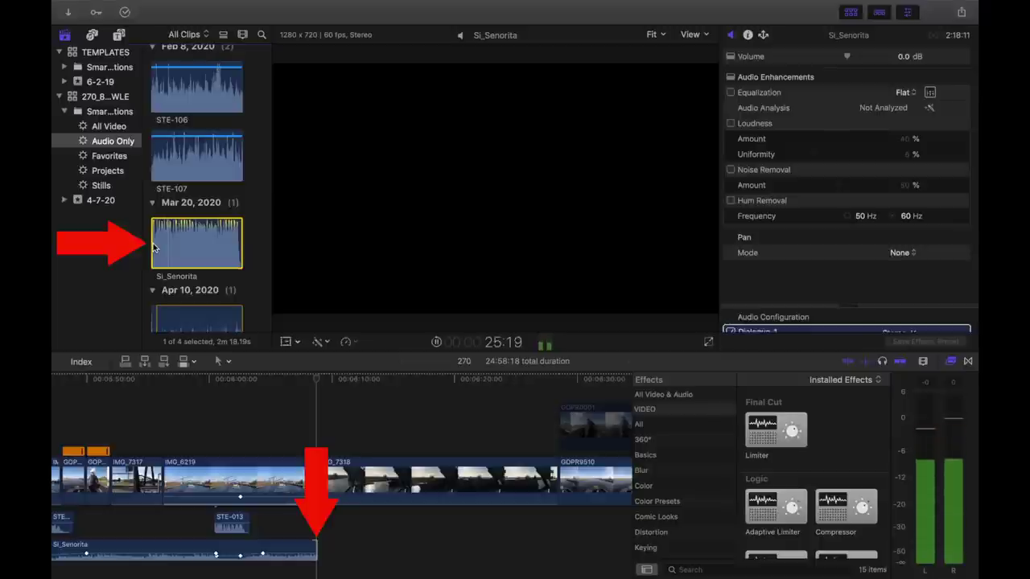
key(i)
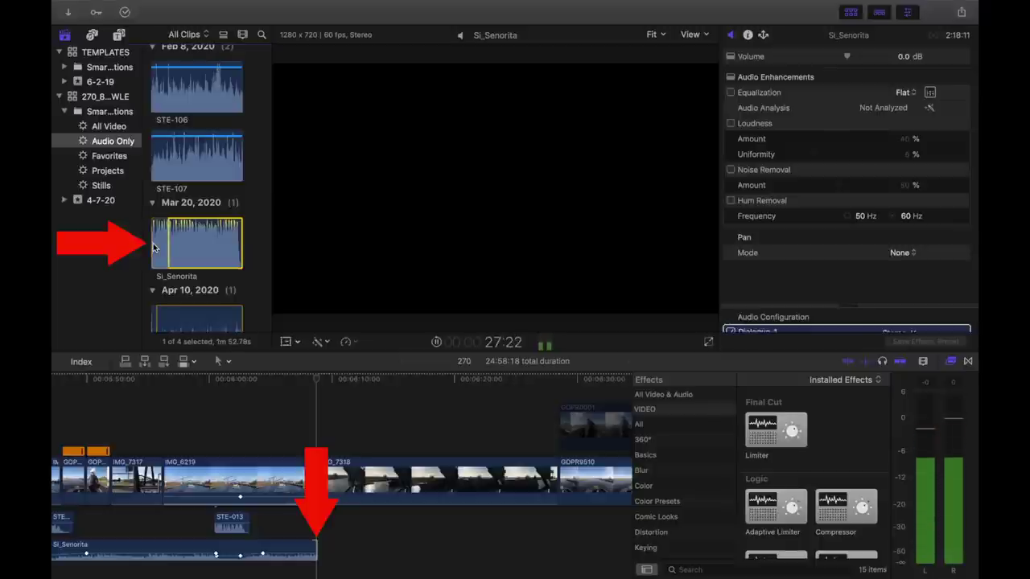
drag(186, 226, 338, 554)
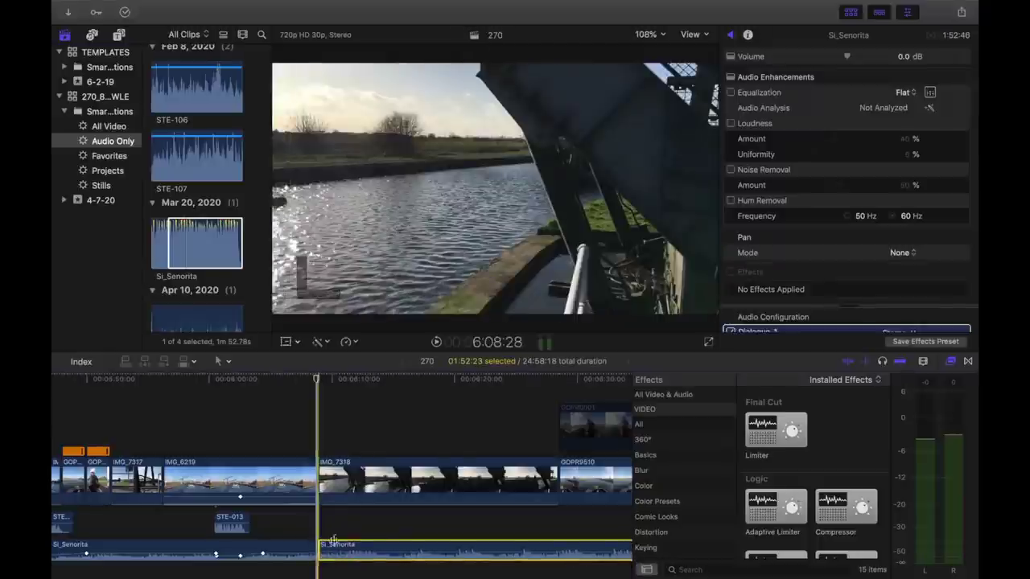
Set the volume of the added Si_Senorita clip to -7 dB
click(900, 58)
text(7)
key(Return)
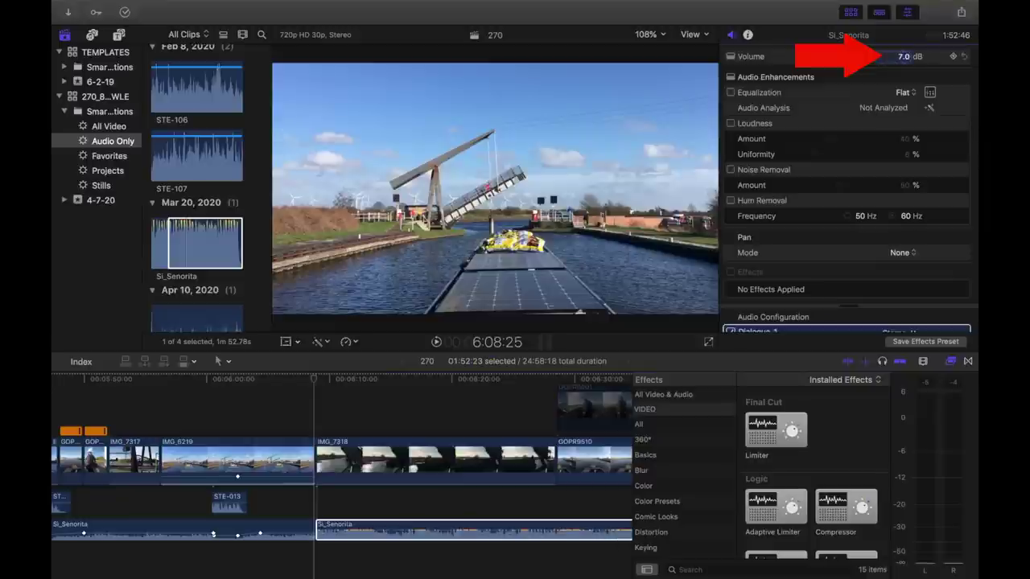
text(-7)
key(Return)
Play the join between the two Si_Senorita clips around 6:08:25 to check the music transition
key(super+equal)
key(space)
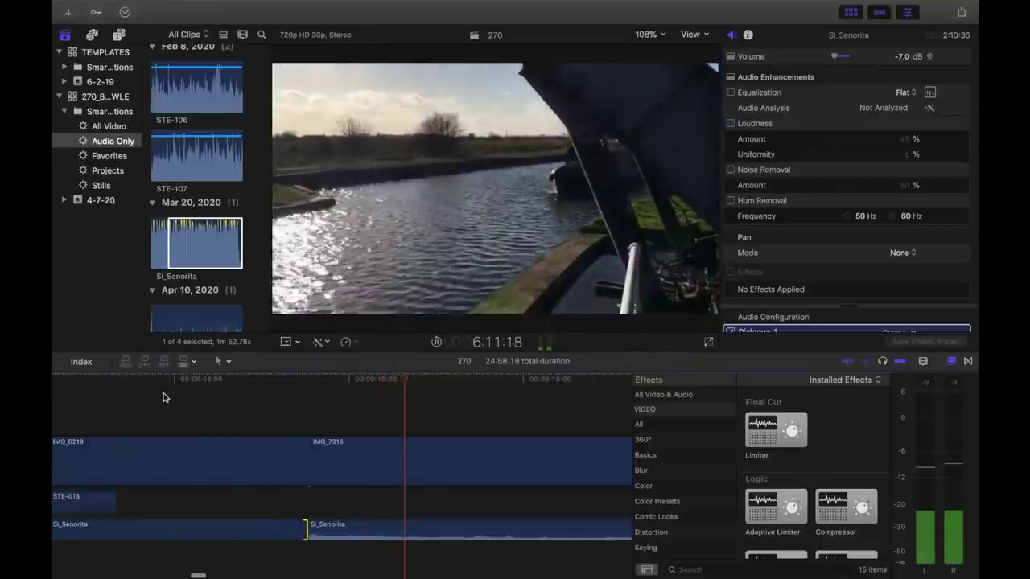
click(162, 398)
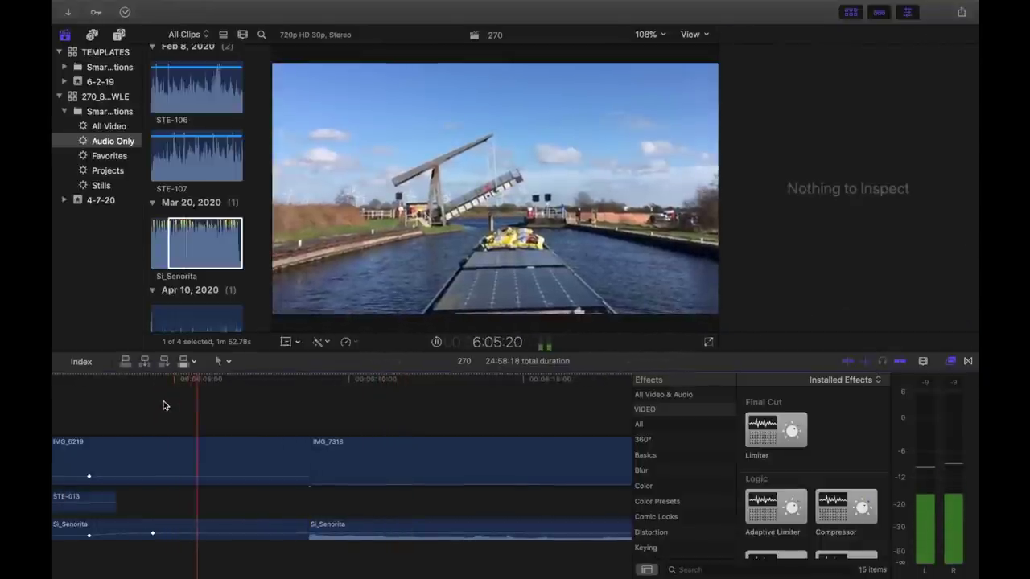
key(super+minus)
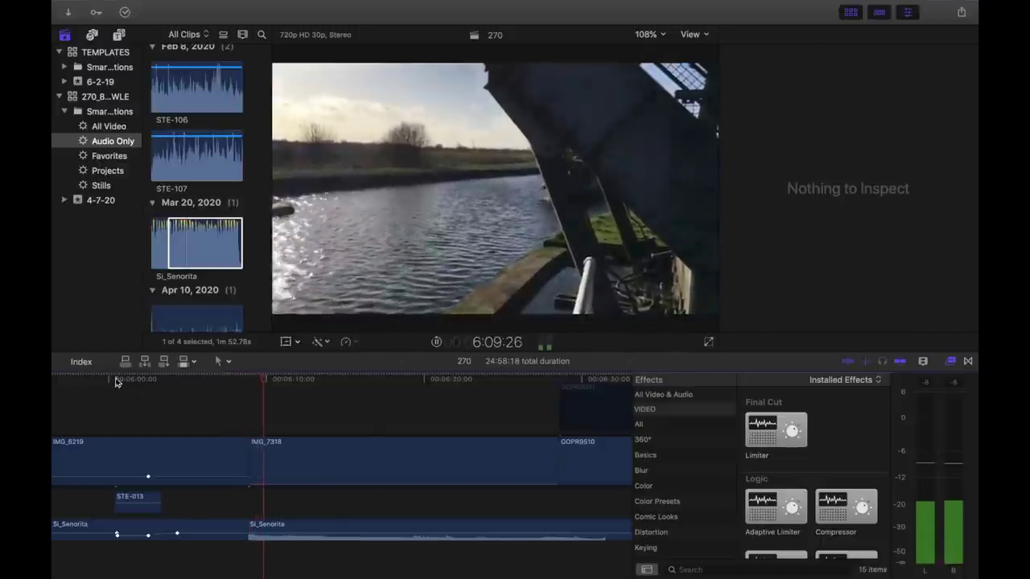
key(space)
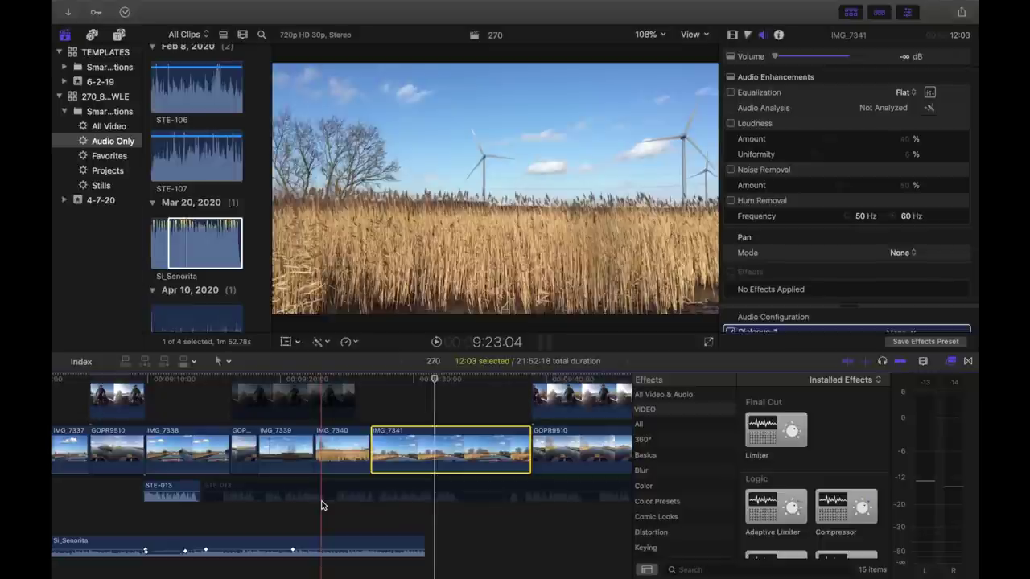
Extend the end of the Si_Senorita clip to near the end of IMG_7341
drag(425, 547, 526, 547)
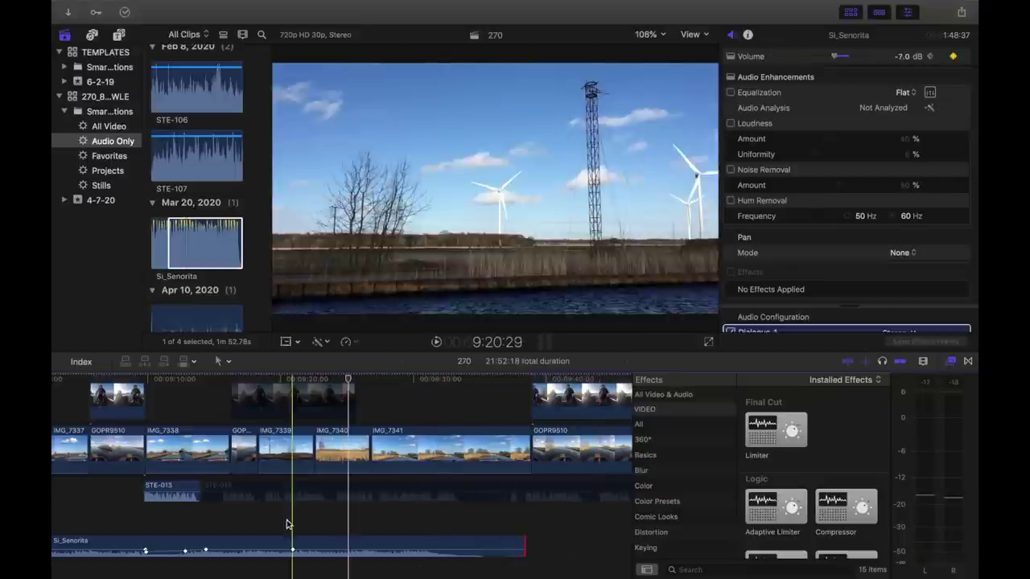
Play the end of the extended Si_Senorita clip and stop where the music fades out, at about 9:33:26
key(space)
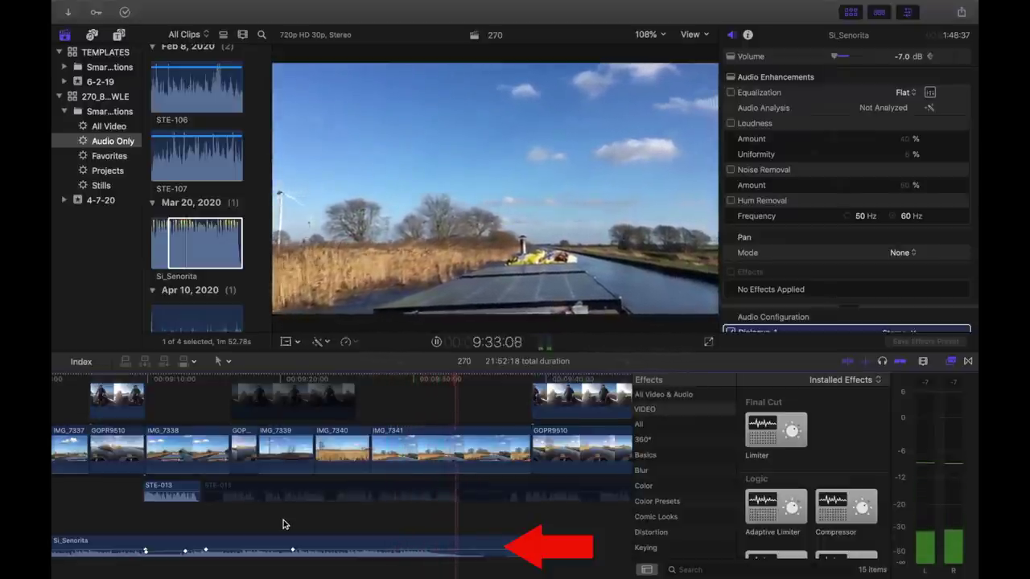
key(space)
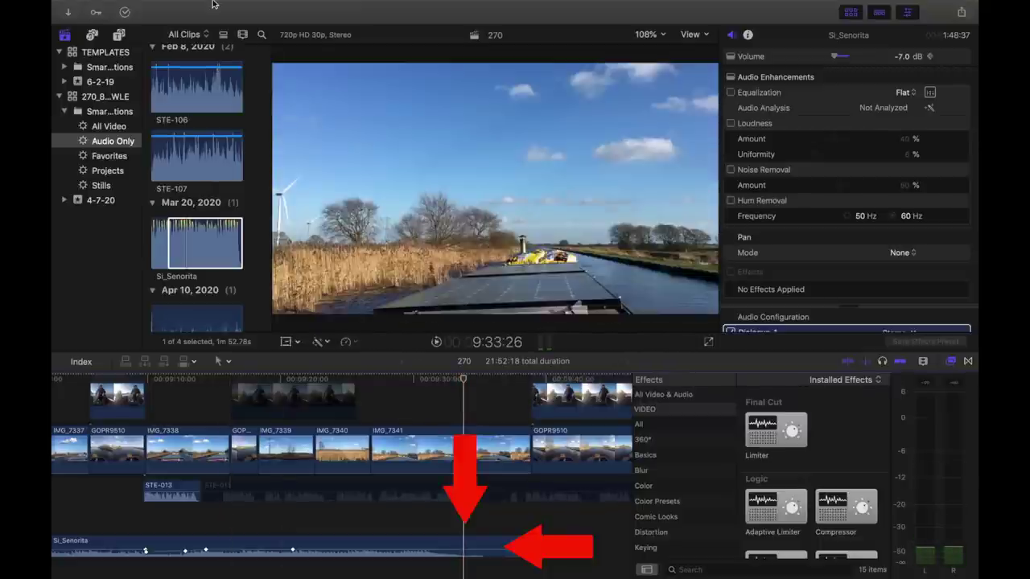
Import Tupelo_Train.mp3 from the CURRENT_YOUTUBE_MUSIC folder on the Desktop into the 4-7-20 event
key(super+i)
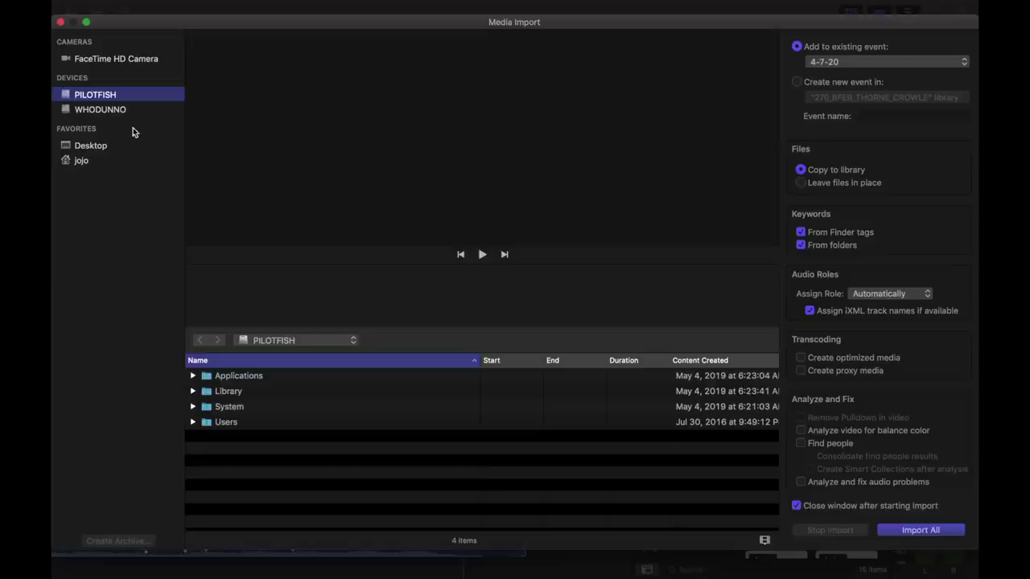
click(95, 147)
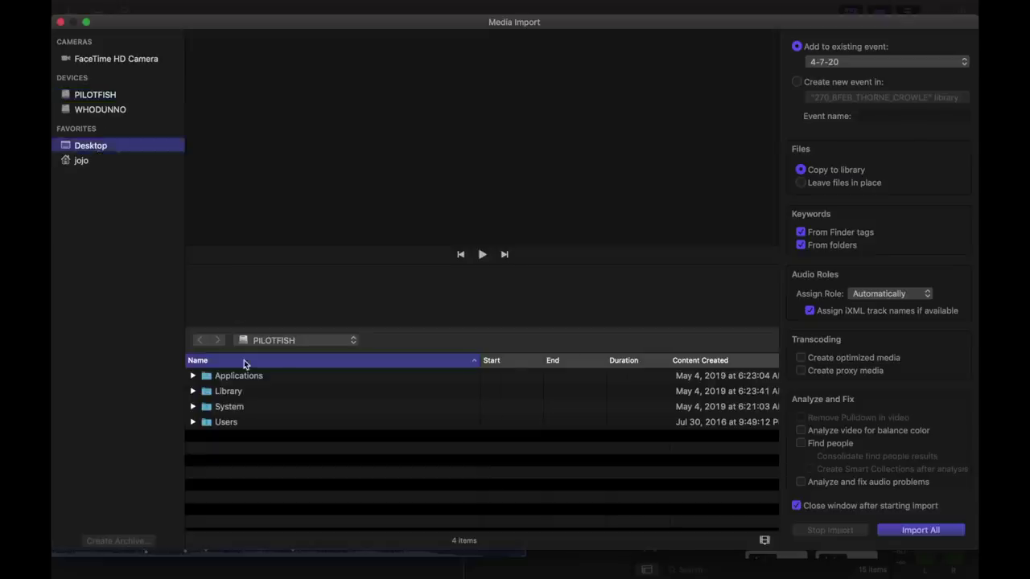
scroll(241, 451, down, 10)
scroll(239, 483, up, 5)
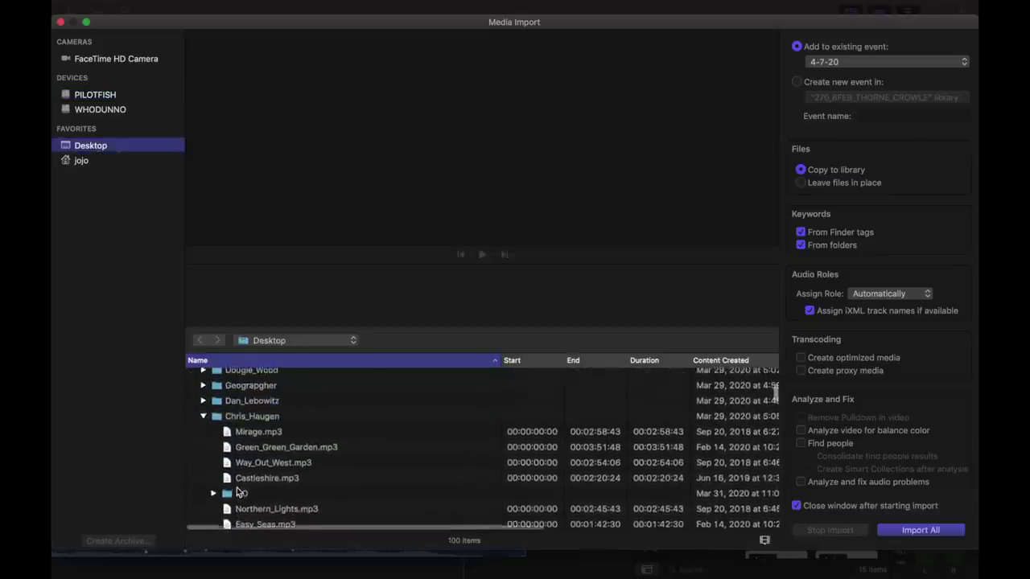
scroll(239, 492, up, 4)
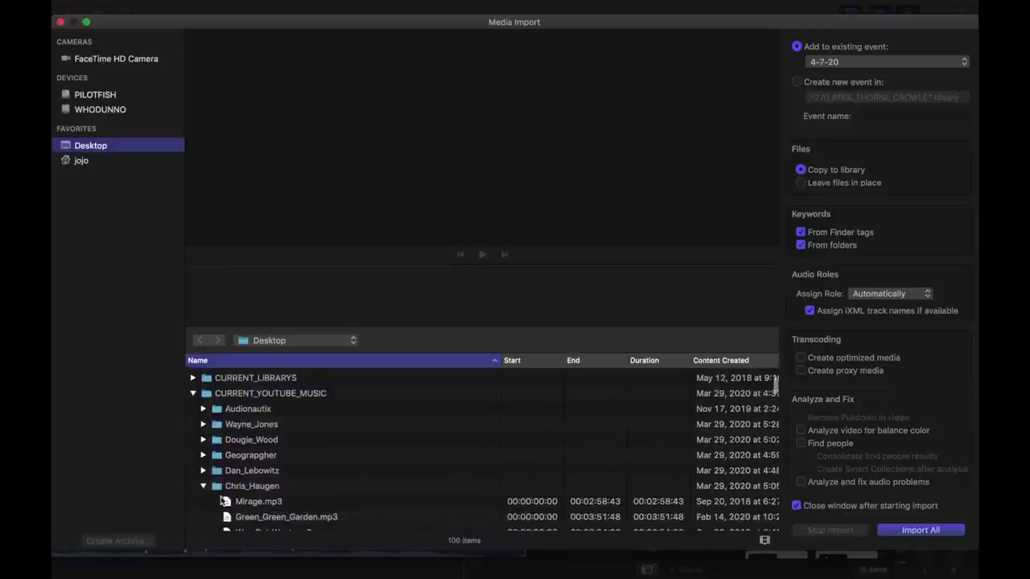
click(204, 487)
click(204, 487)
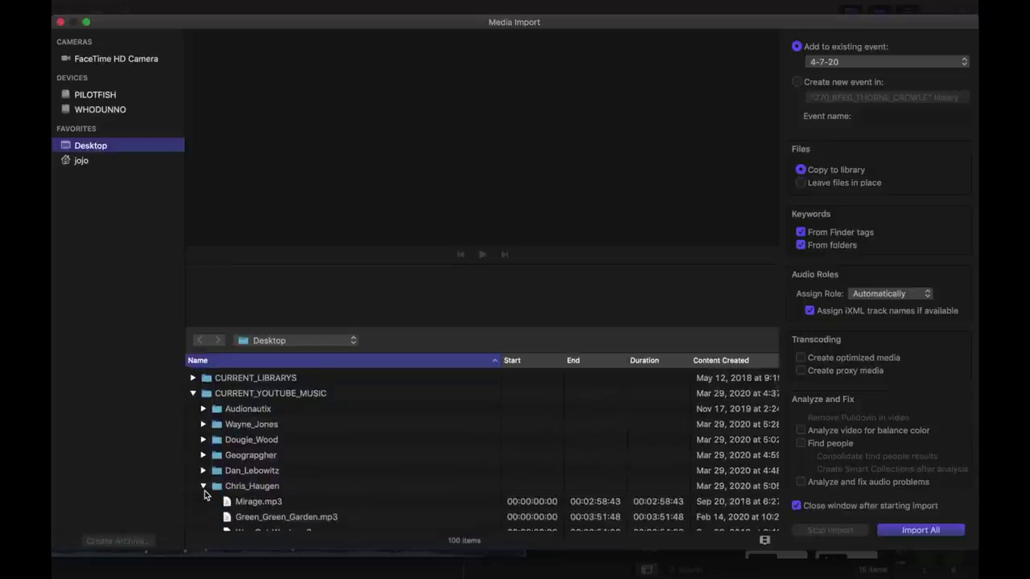
scroll(204, 494, down, 5)
scroll(205, 495, up, 2)
scroll(204, 495, down, 2)
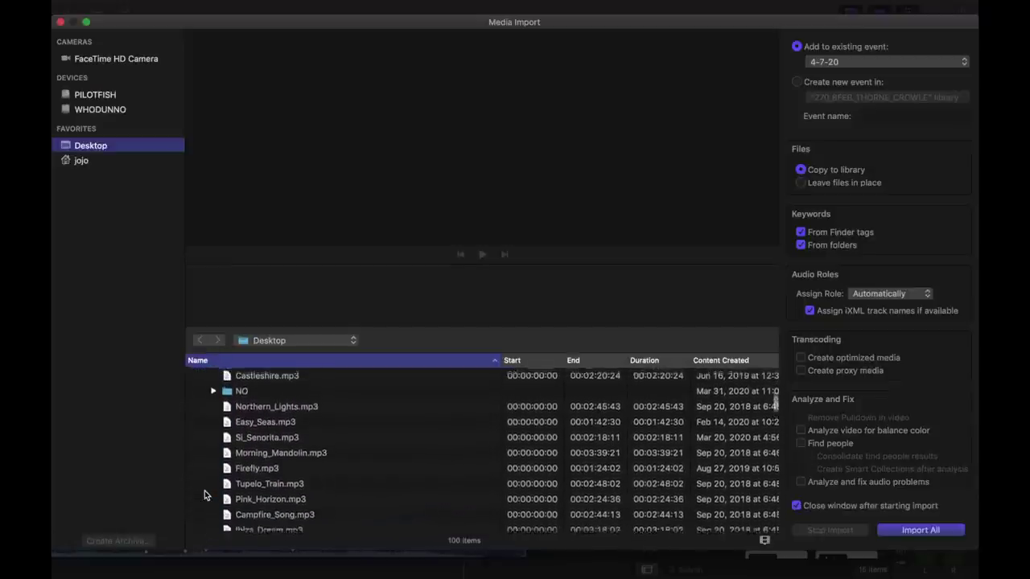
scroll(205, 495, up, 1)
click(213, 402)
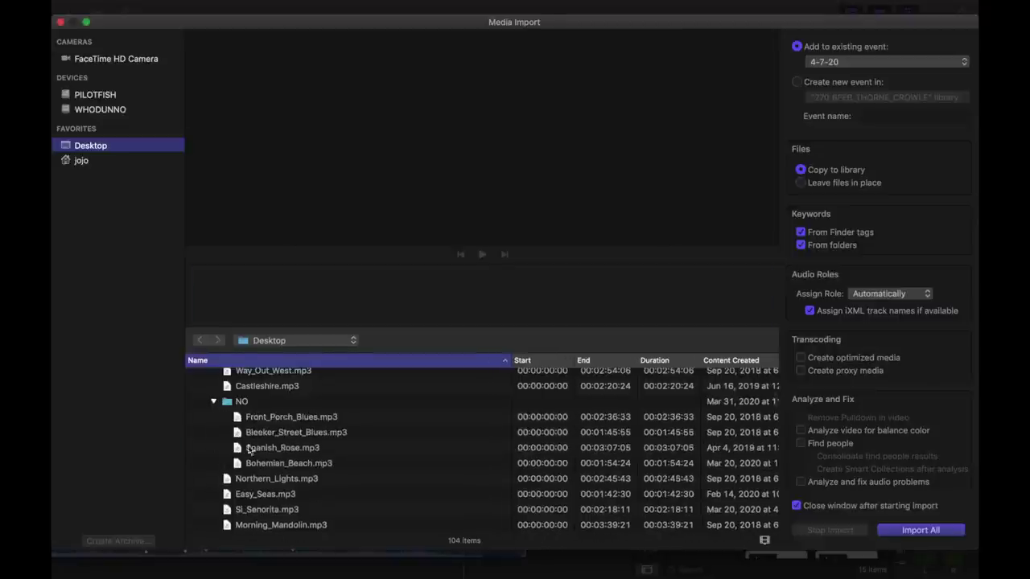
click(483, 254)
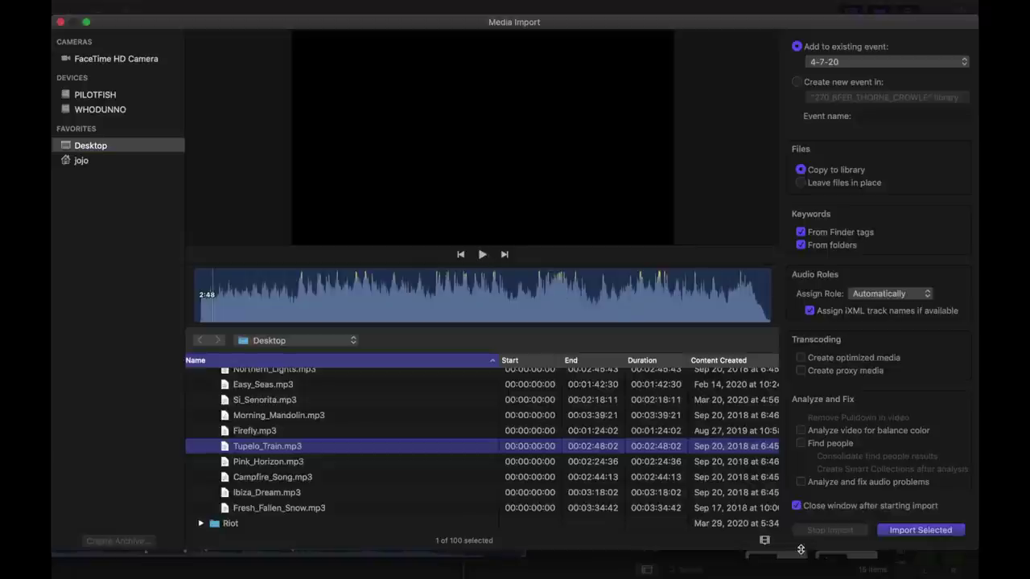
click(920, 531)
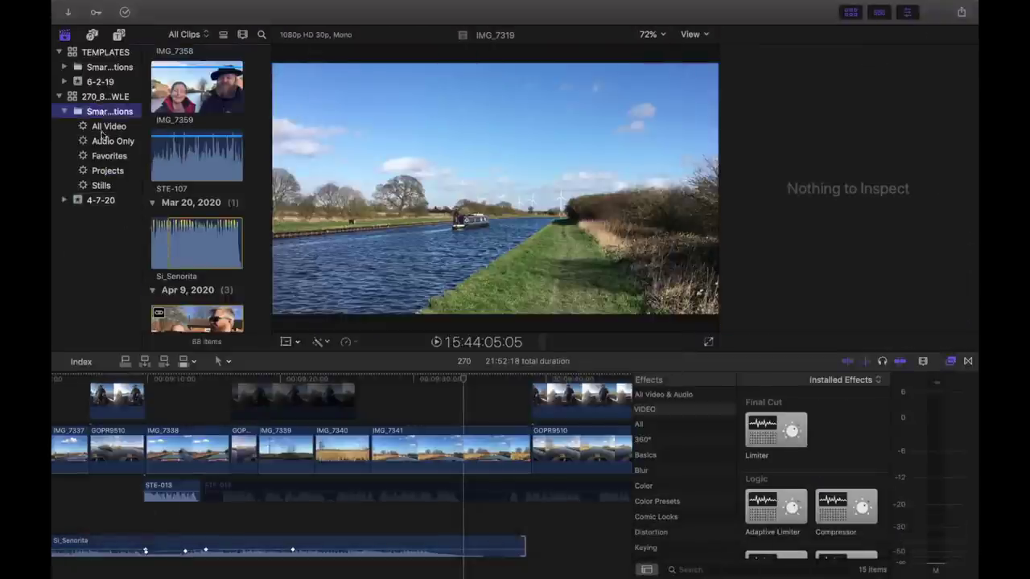
Add Tupelo_Train from the audio-only clips below IMG_7341 and shift it to start about two seconds before 9:33:26, overlapping the fading Si_Senorita
click(106, 142)
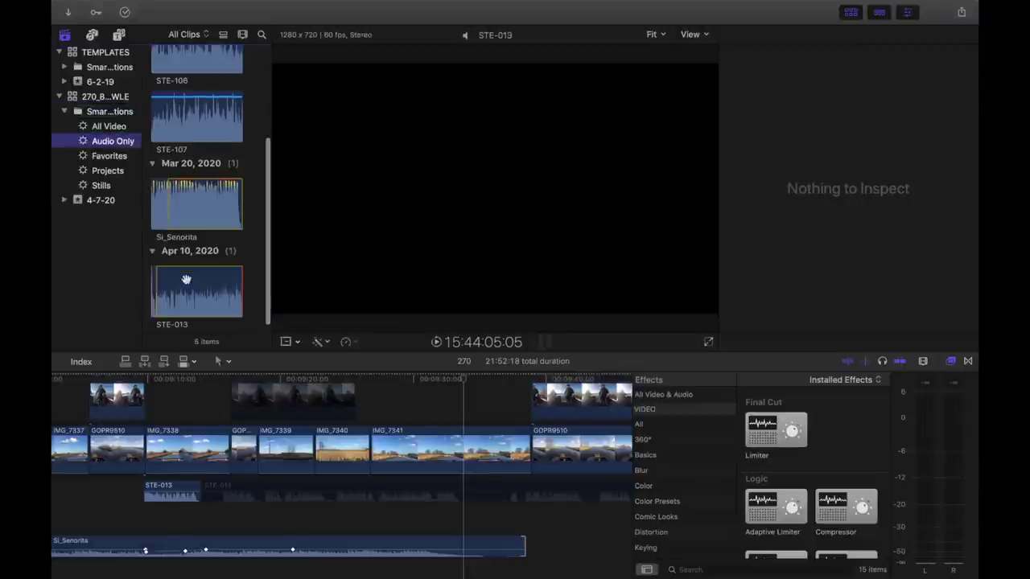
scroll(186, 279, up, 5)
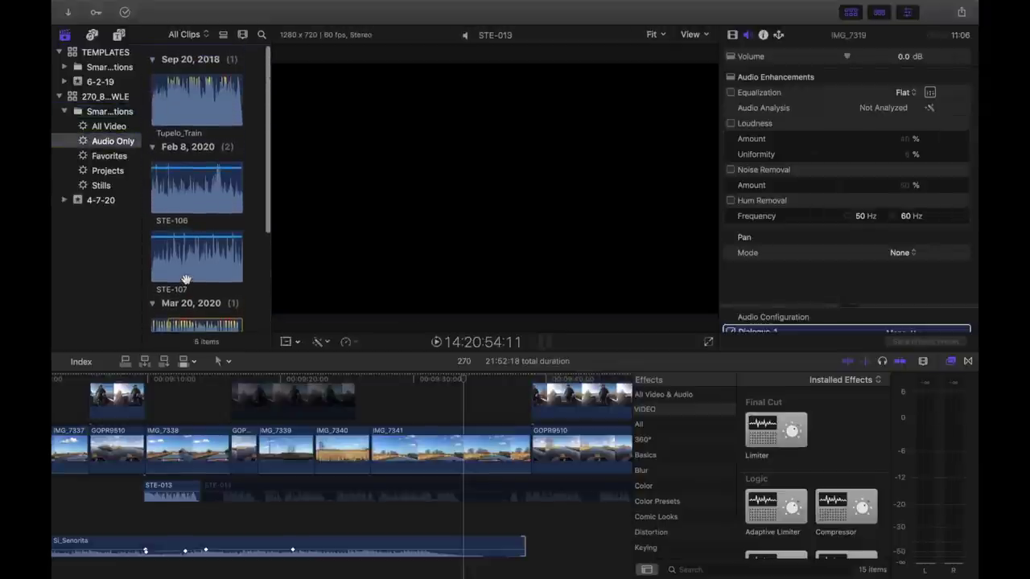
click(160, 119)
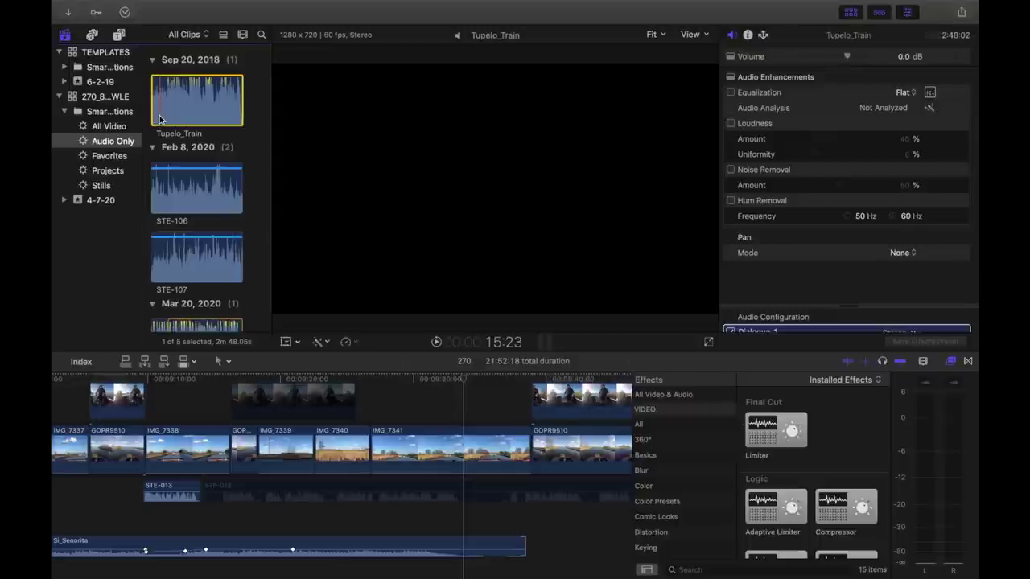
drag(322, 191, 495, 516)
key(super+equal)
key(super+equal)
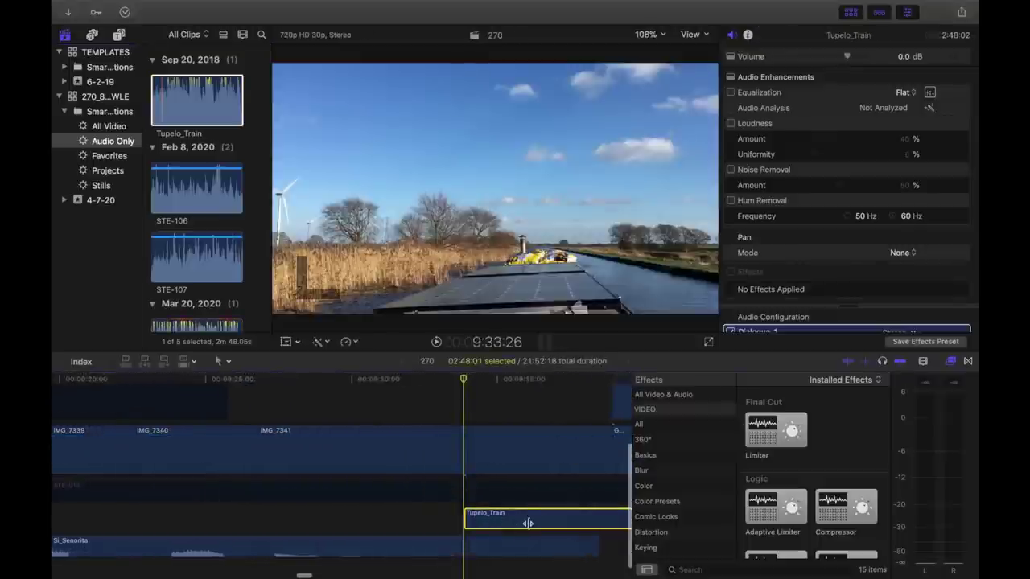
drag(564, 521, 480, 514)
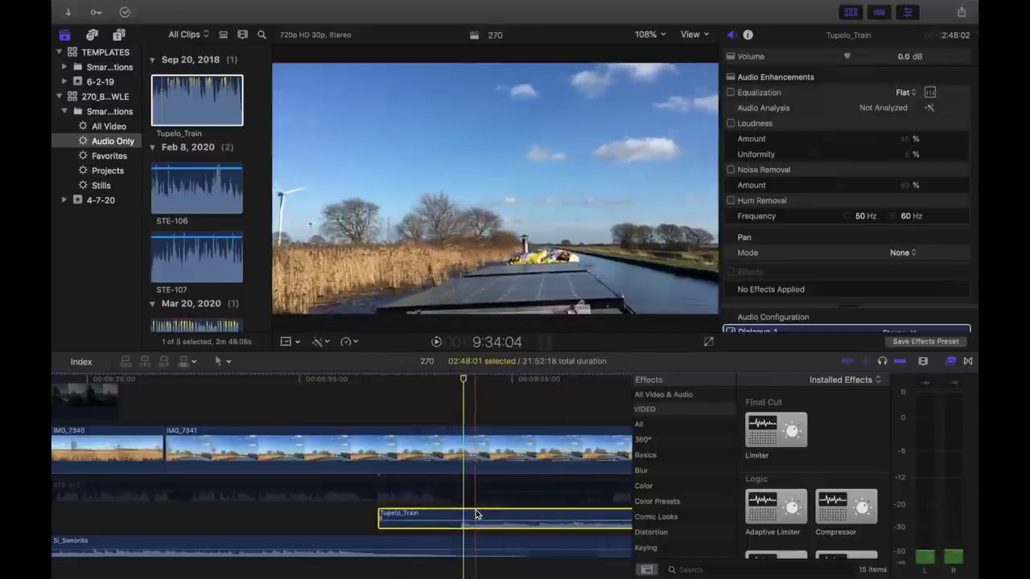
Set the volume of the Tupelo_Train clip to -7 dB
click(903, 57)
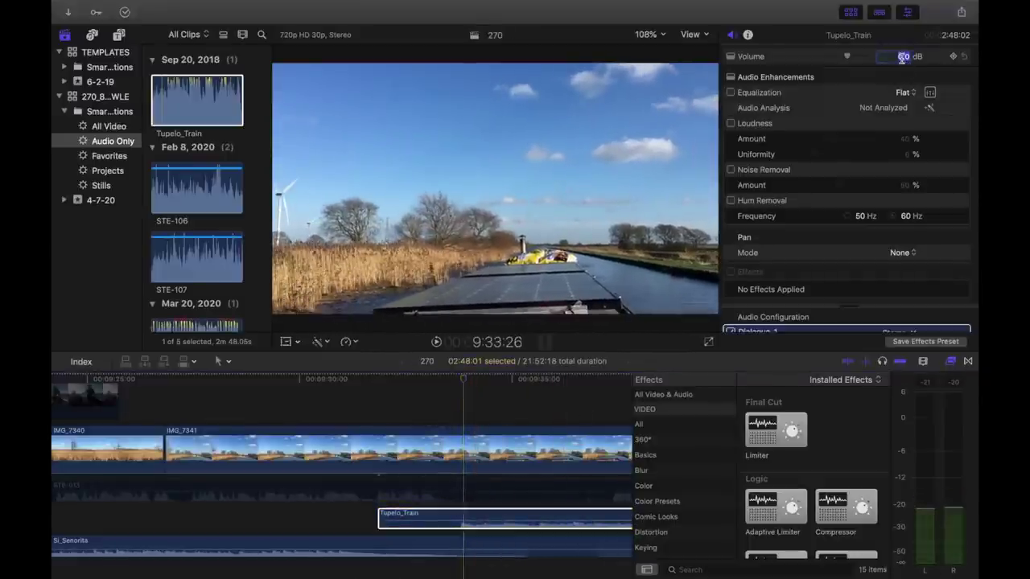
key(super+minus)
key(super+minus)
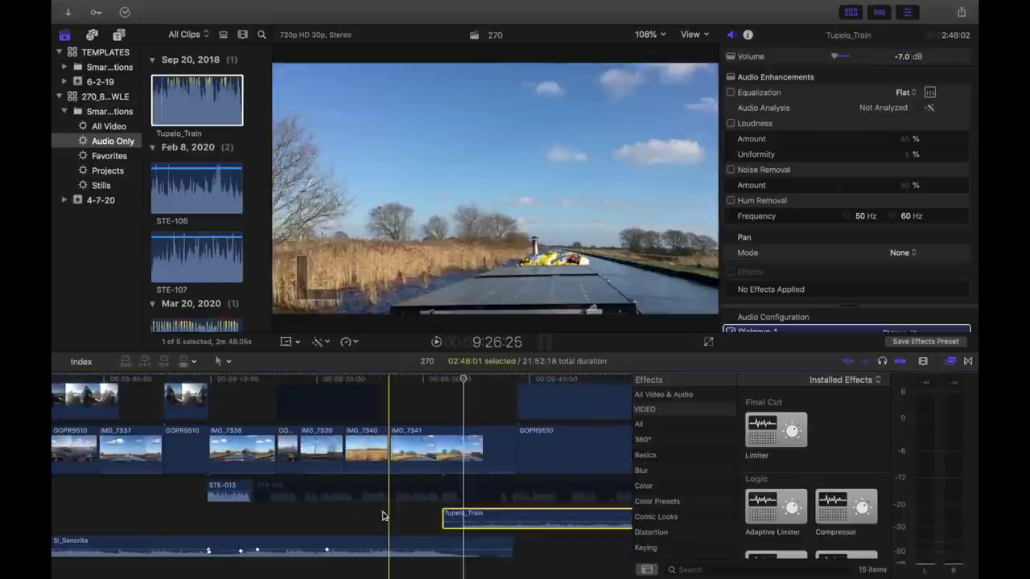
Play the crossover from Si_Senorita to Tupelo_Train and trim the end of IMG_7341 back to 9:36:13
key(space)
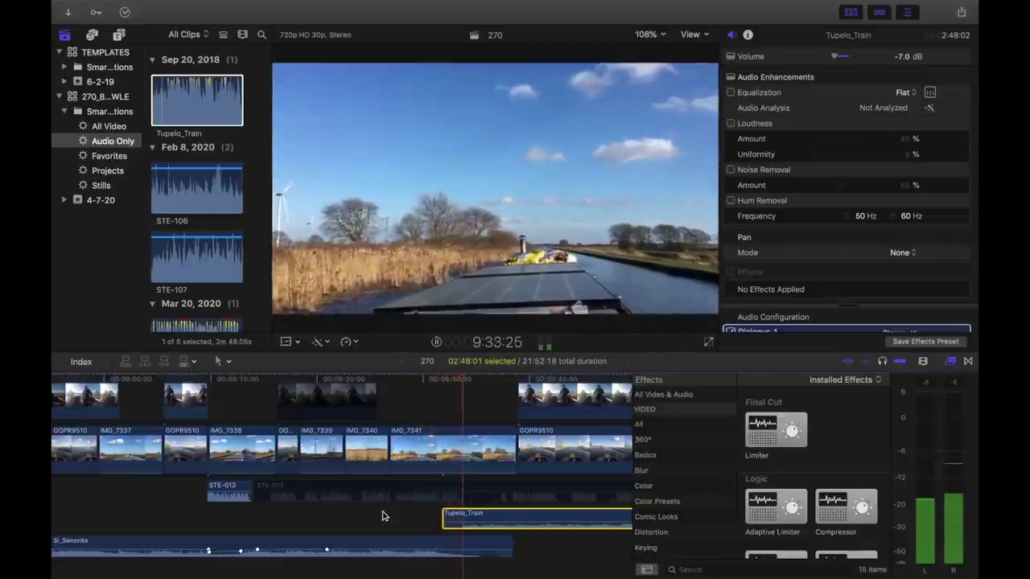
scroll(387, 507, right, 5)
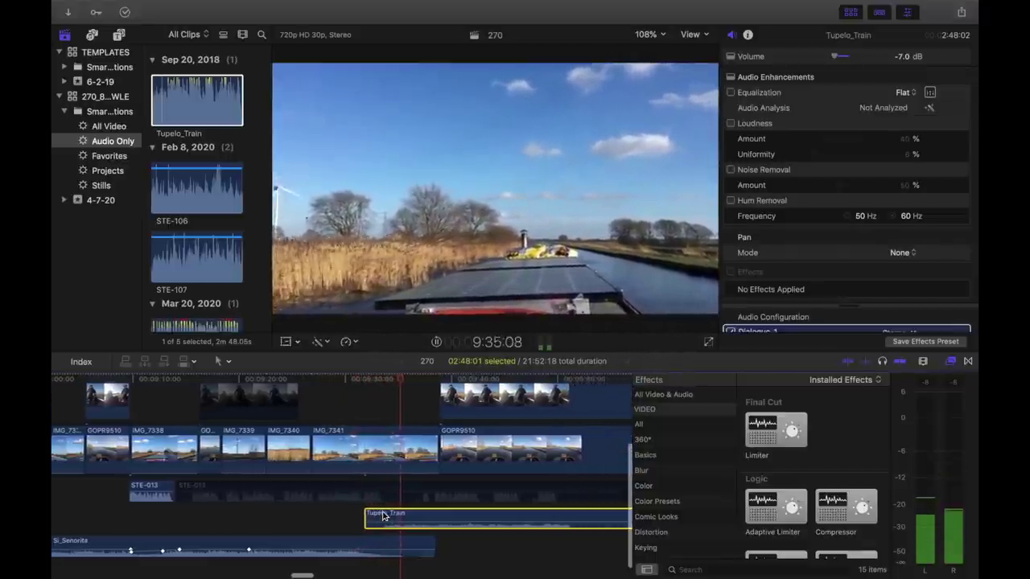
drag(436, 451, 408, 451)
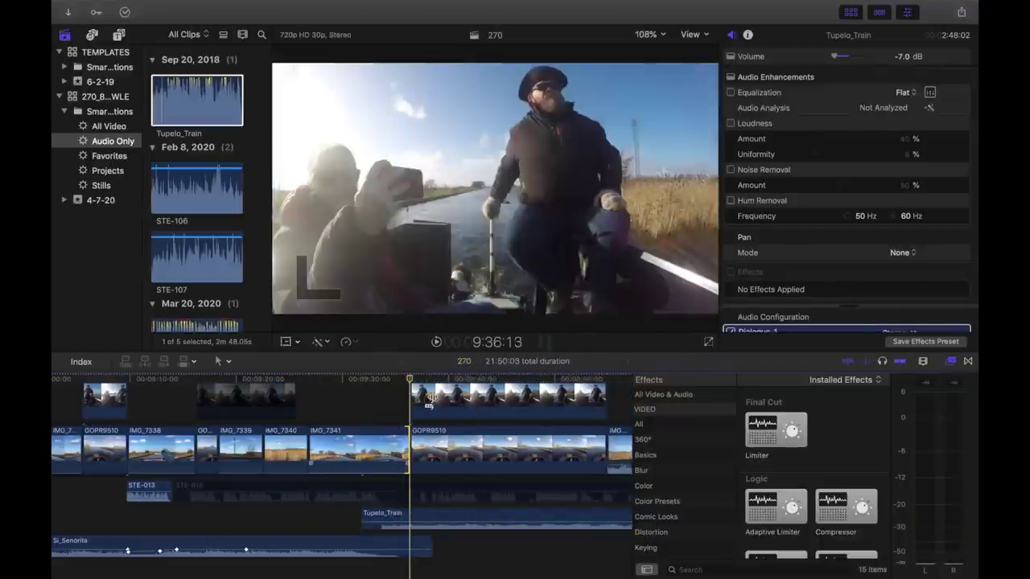
Play the cut from IMG_7341 to the GOPR0001 overlay to check it against the start of Tupelo_Train
click(430, 403)
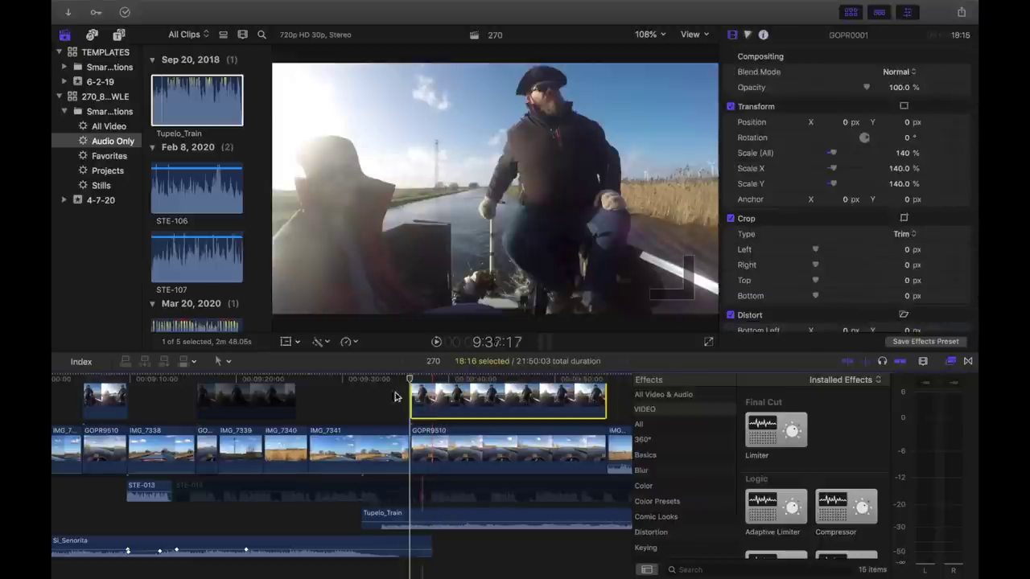
key(space)
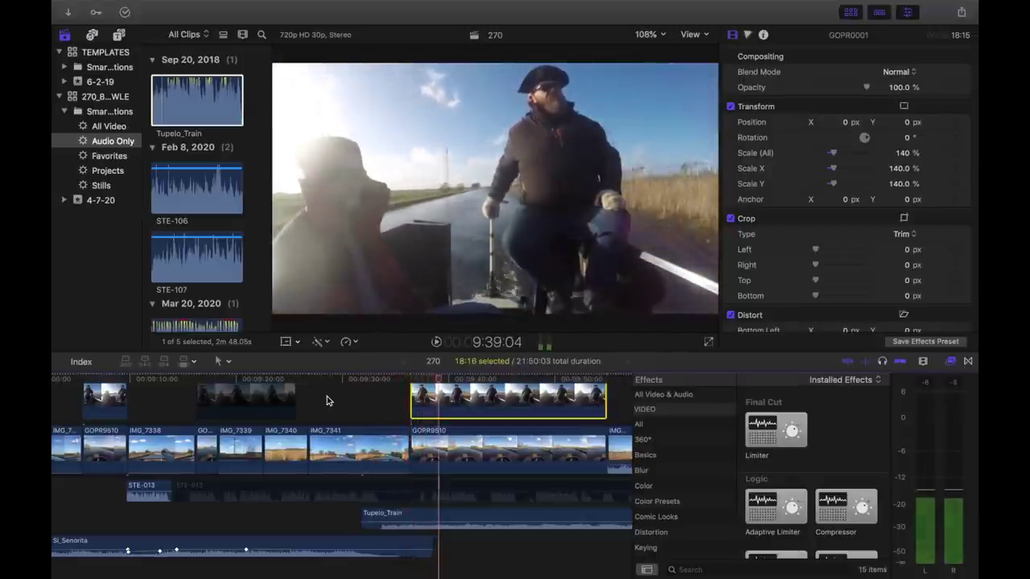
key(space)
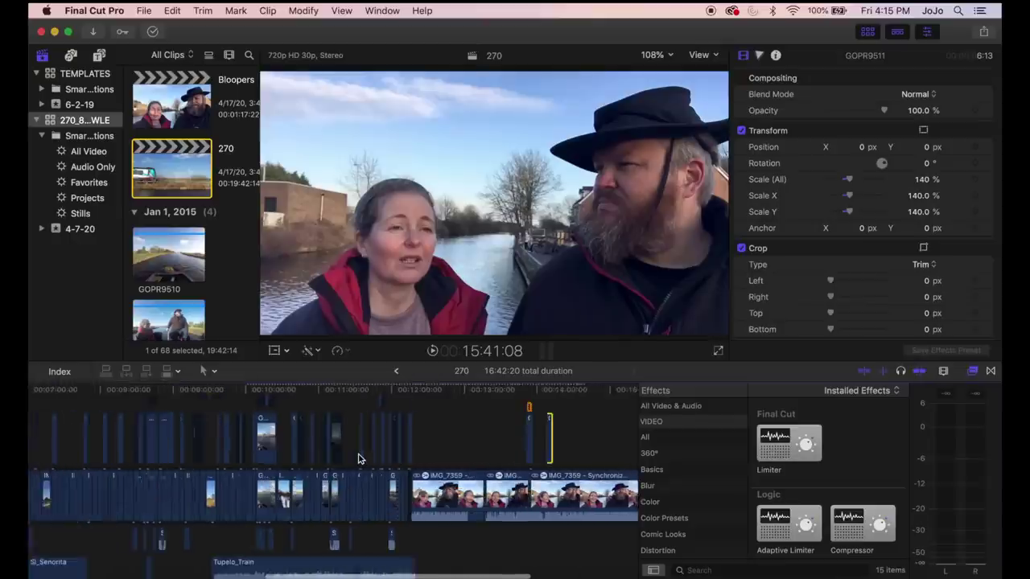
Review the 270 timeline from the opening THORNE title to the Si_Senorita music and STE-013 voice-over section around five minutes
scroll(358, 459, left, 10)
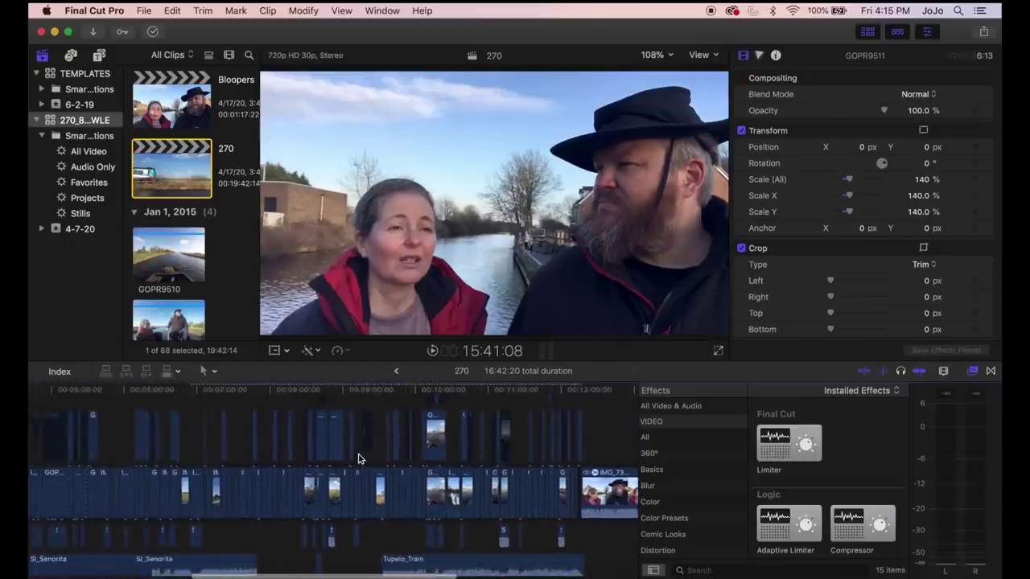
scroll(358, 458, left, 5)
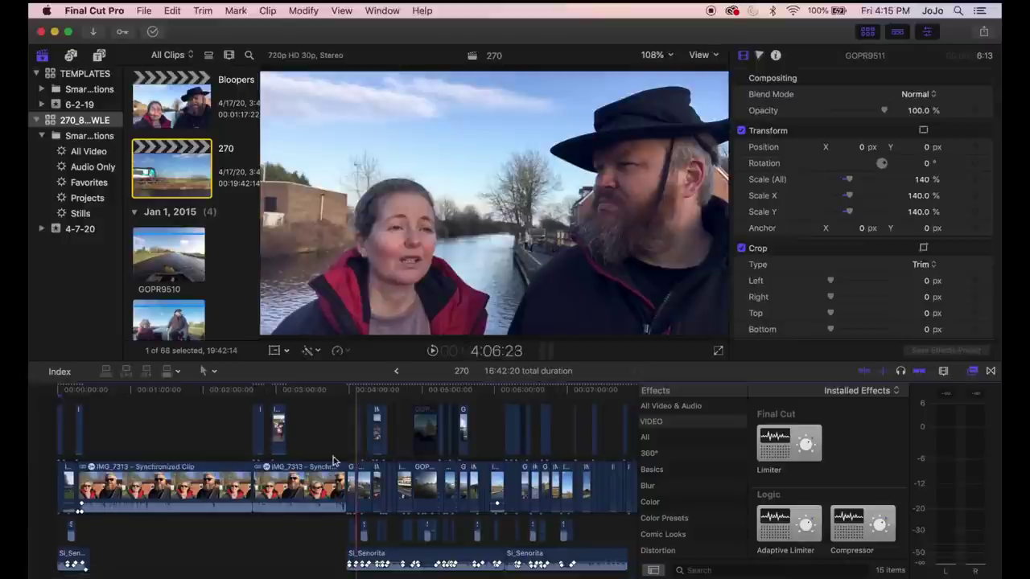
click(53, 457)
scroll(53, 458, up, 2)
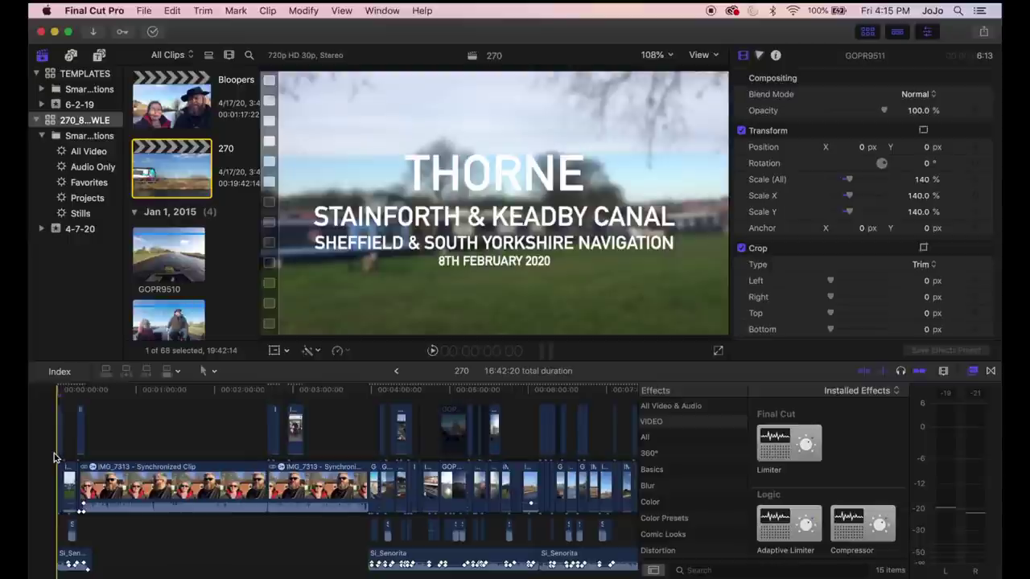
scroll(53, 458, up, 2)
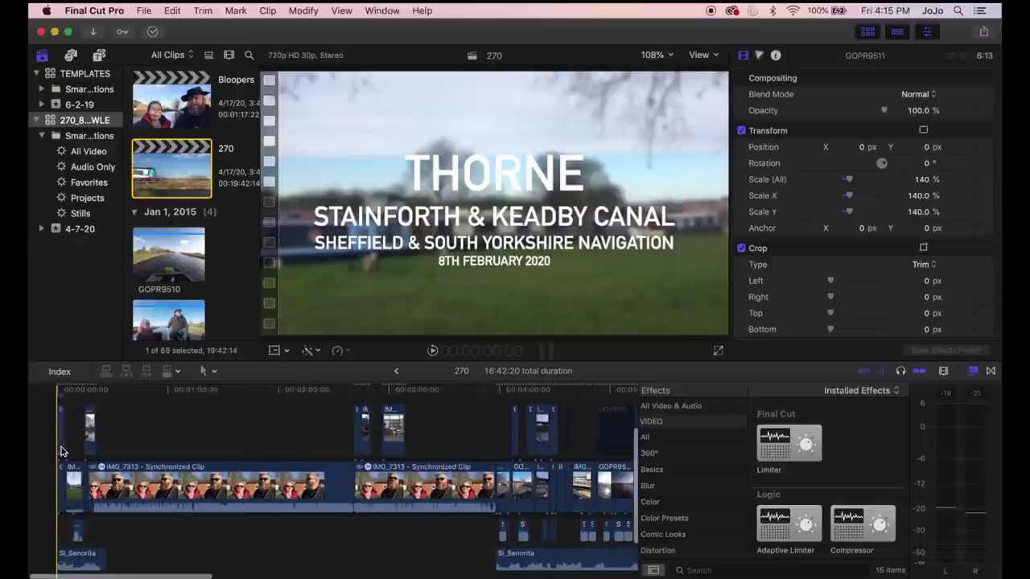
scroll(61, 452, down, 2)
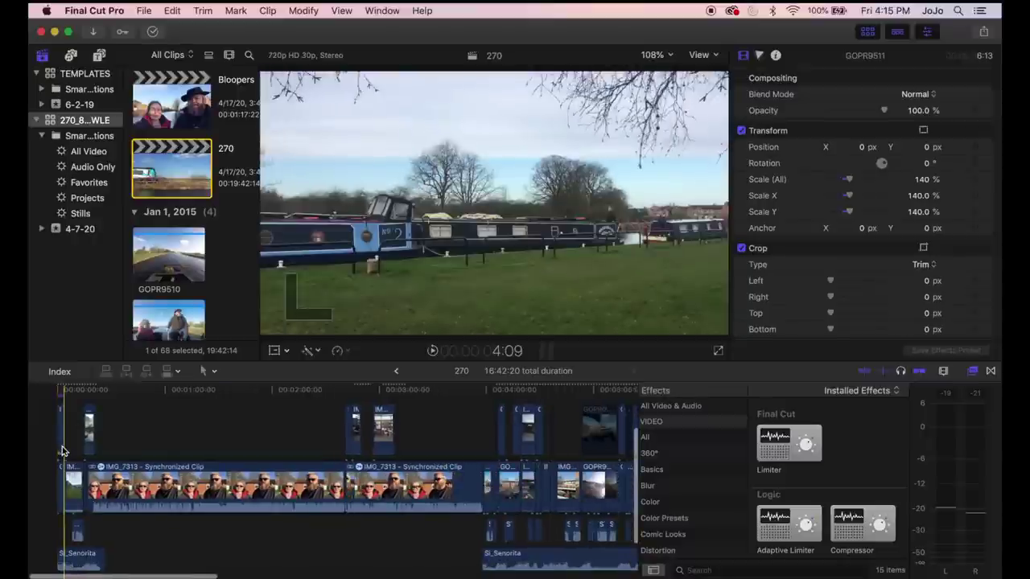
scroll(314, 566, up, 3)
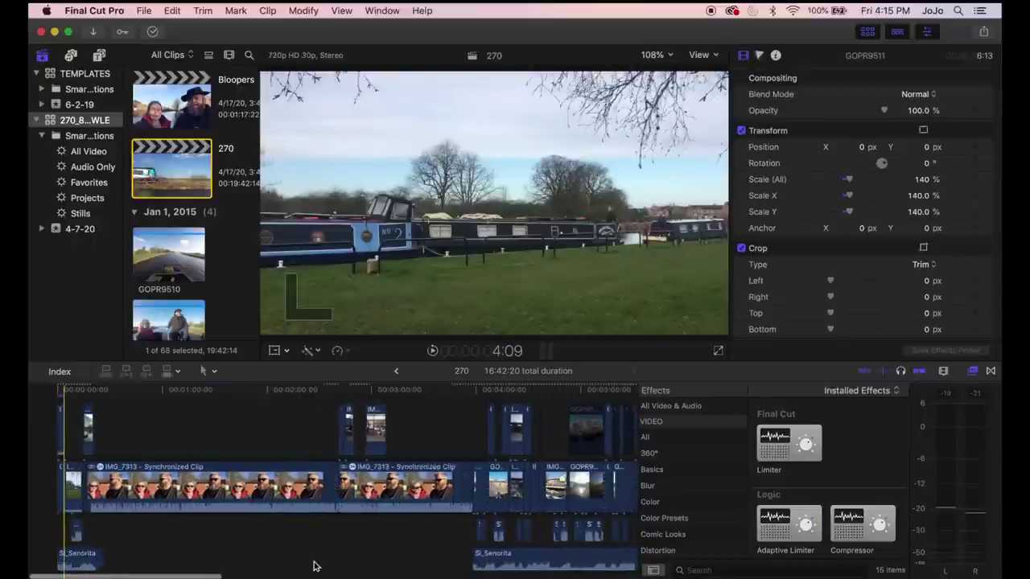
scroll(315, 566, up, 4)
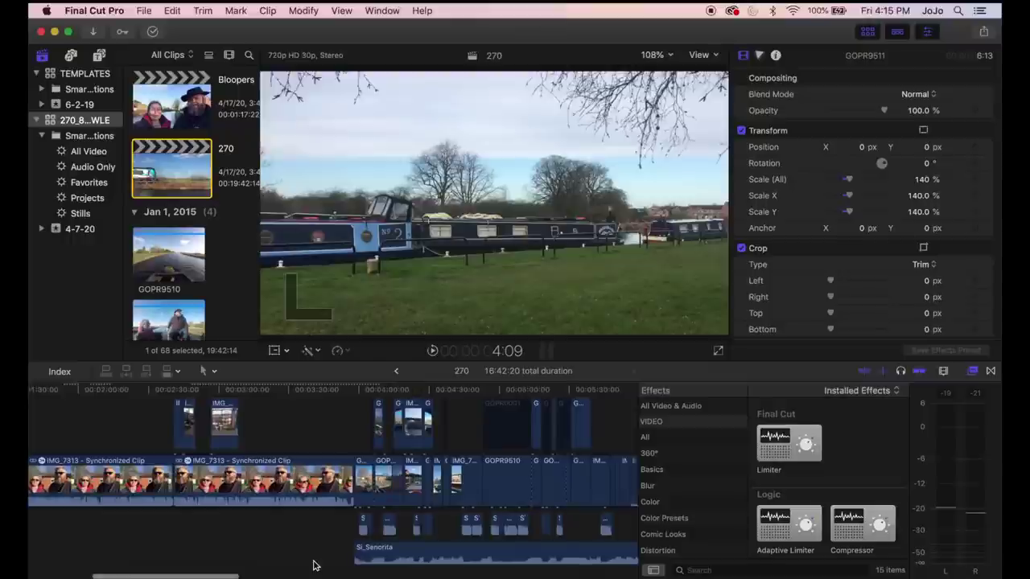
scroll(317, 566, right, 10)
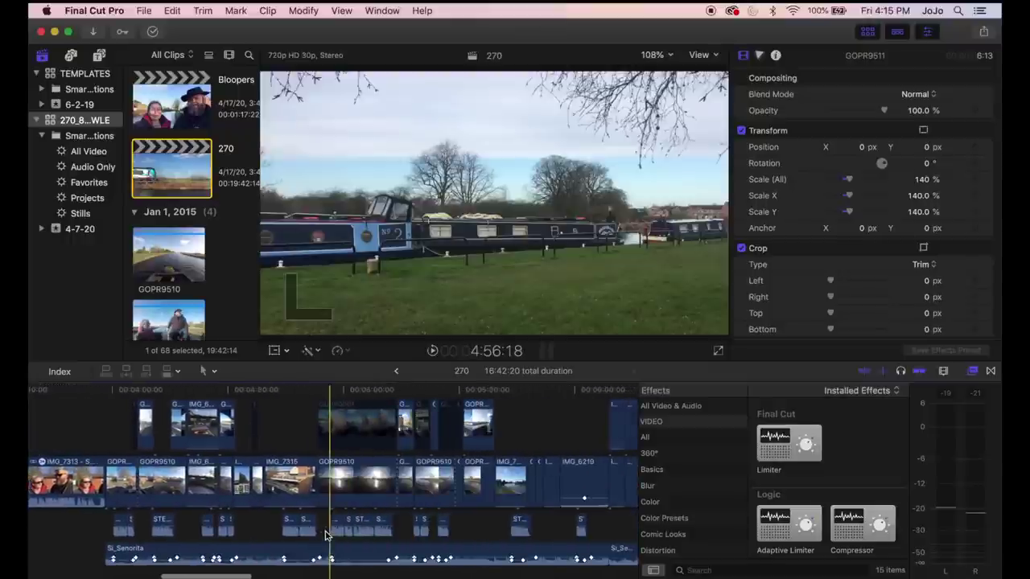
Play the Si_Senorita music and STE-013 voice-over section over GOPR9510 from 4:56:18 to about 5:03
click(326, 535)
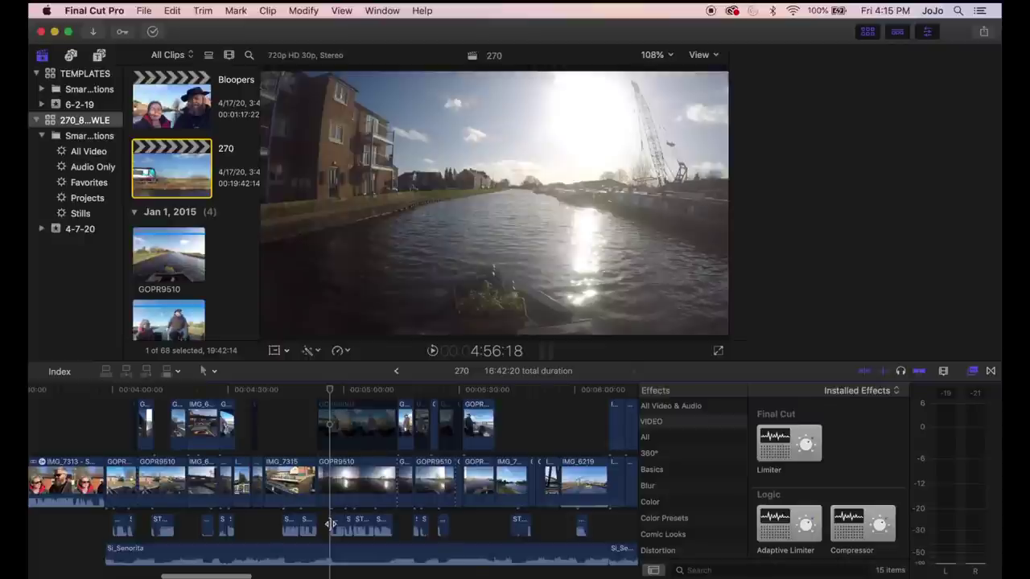
click(330, 524)
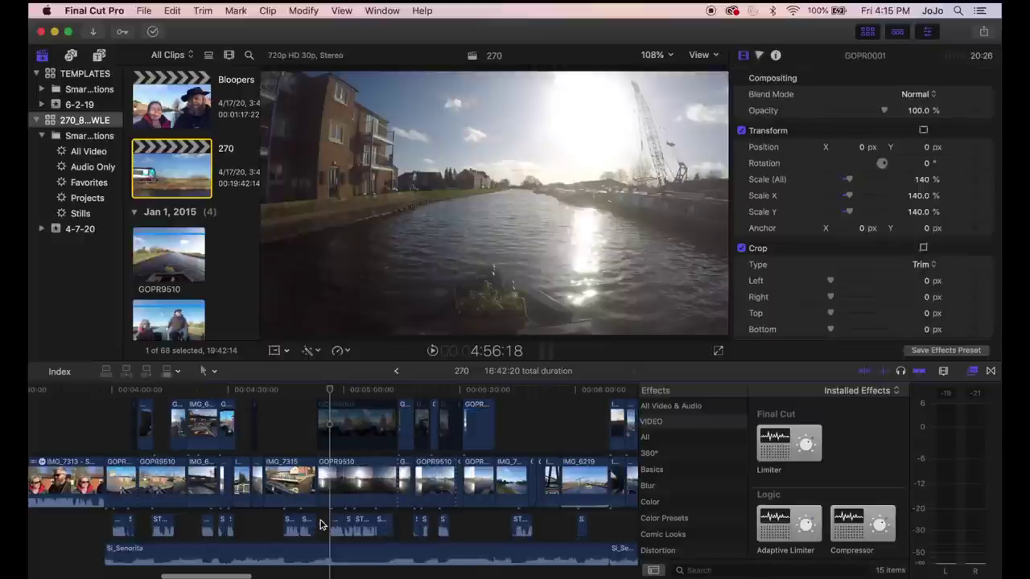
key(super+equal)
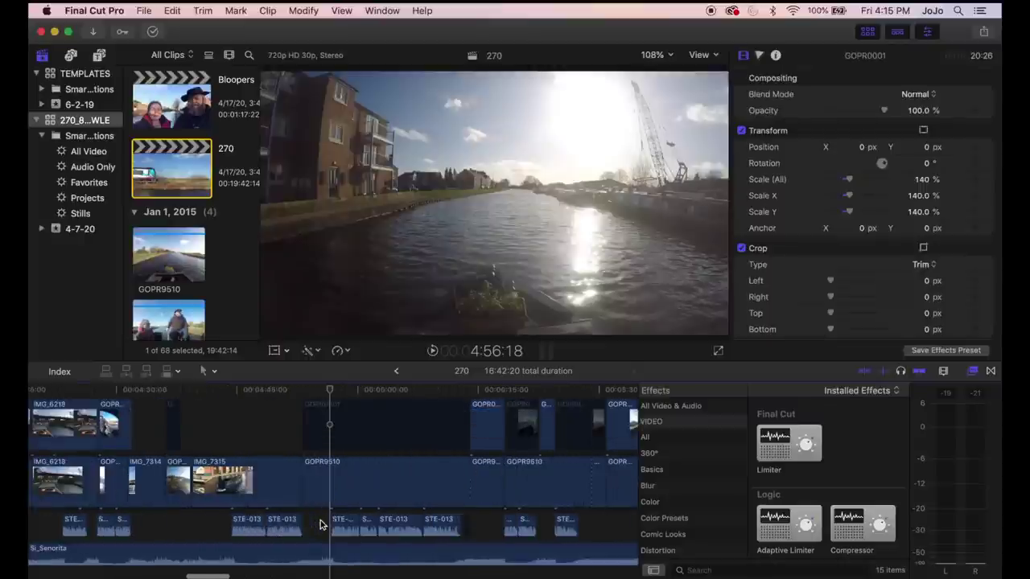
key(space)
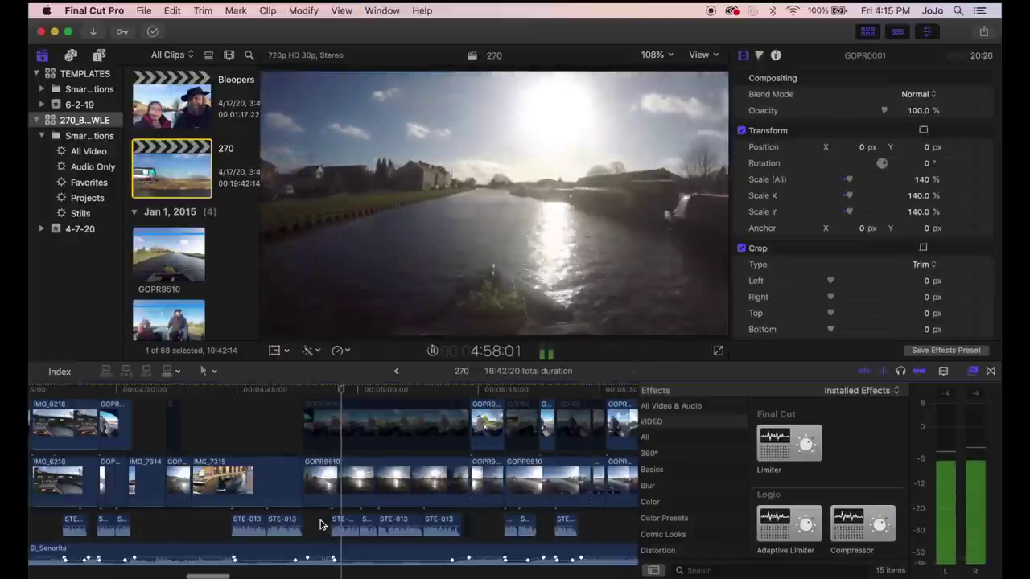
key(super+equal)
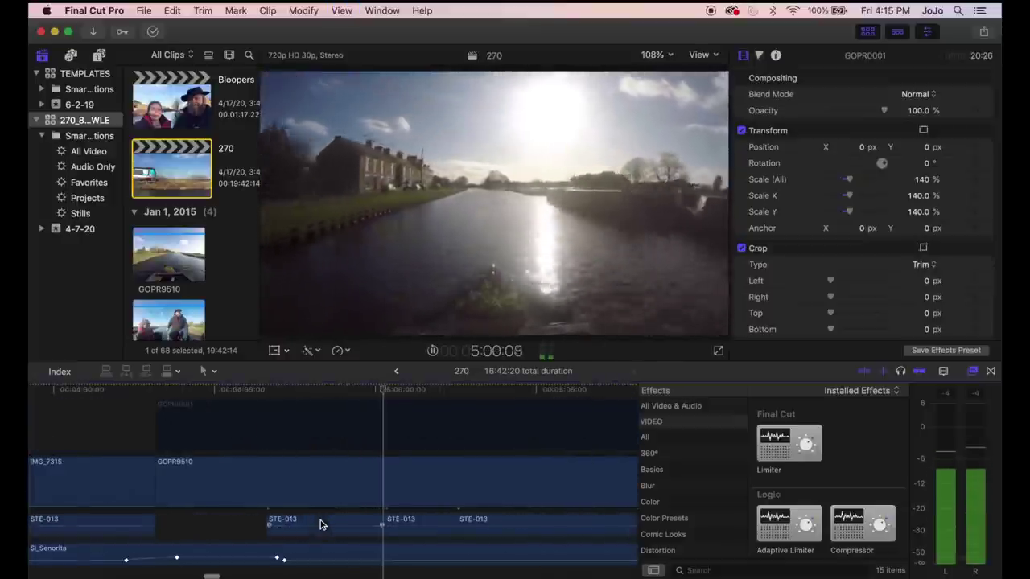
scroll(320, 520, right, 3)
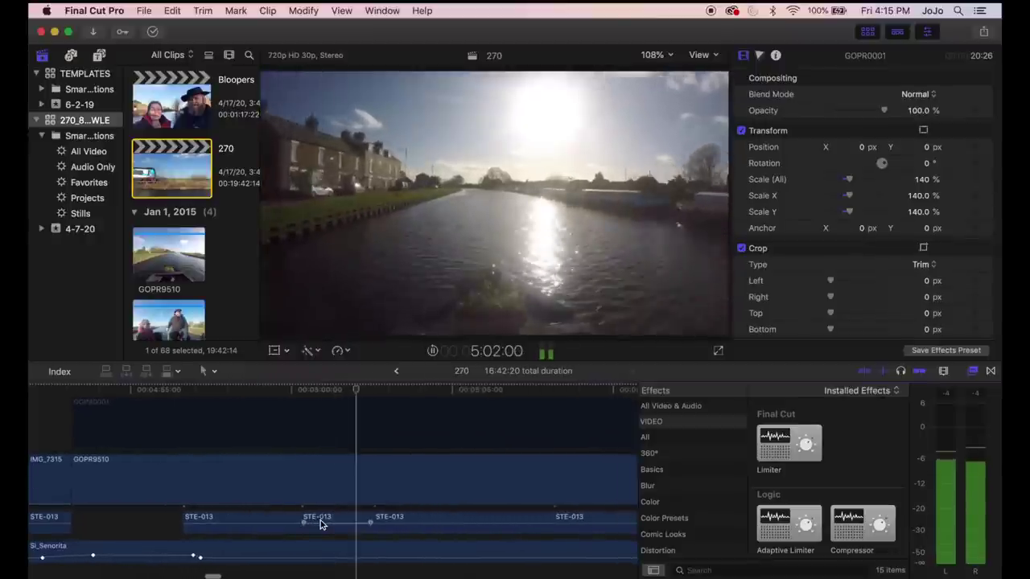
key(super+minus)
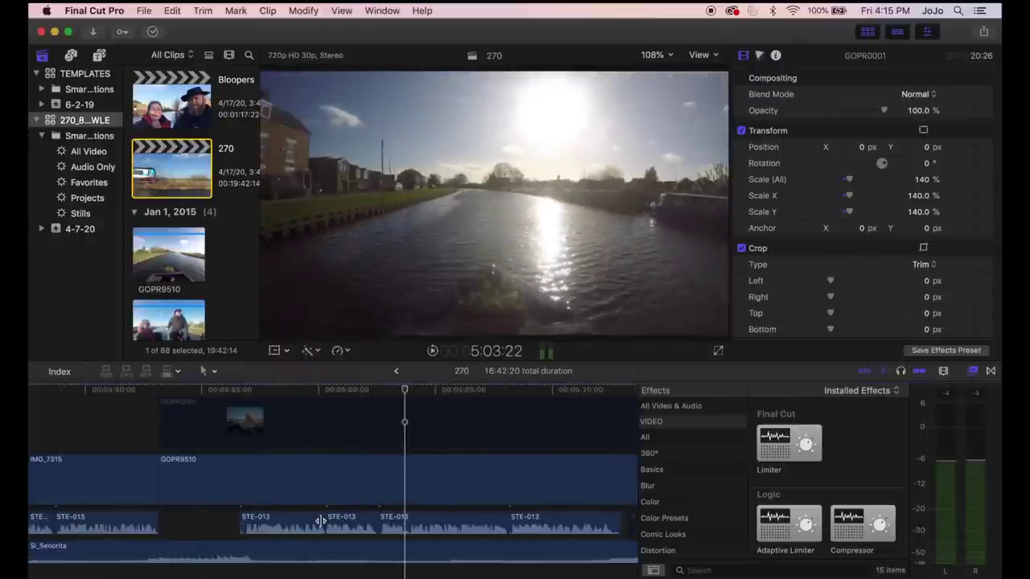
scroll(320, 521, down, 1)
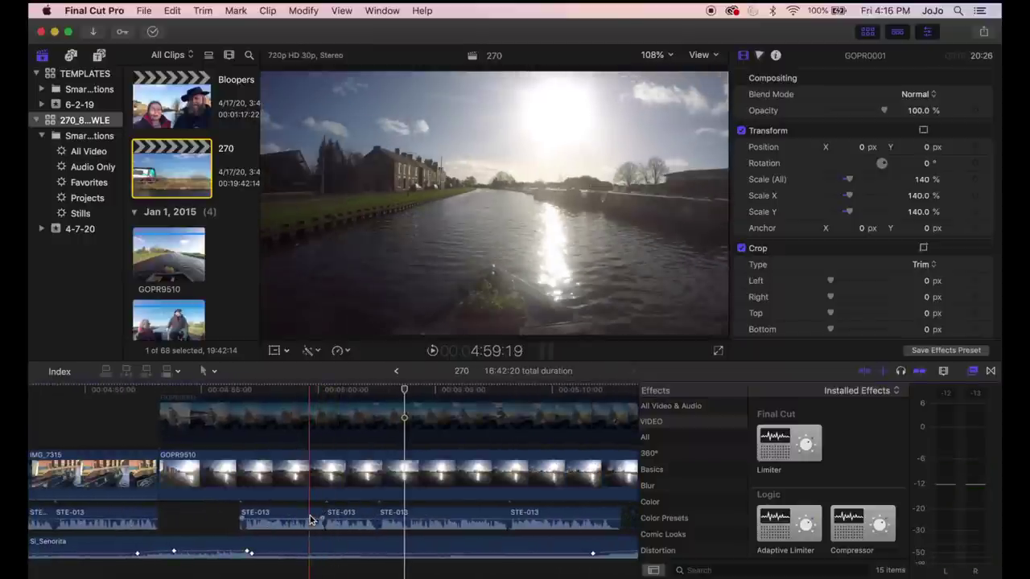
Examine the adjoining STE-013 voice-over clips around 4:59 to 5:01 and their place in the surrounding timeline
click(350, 520)
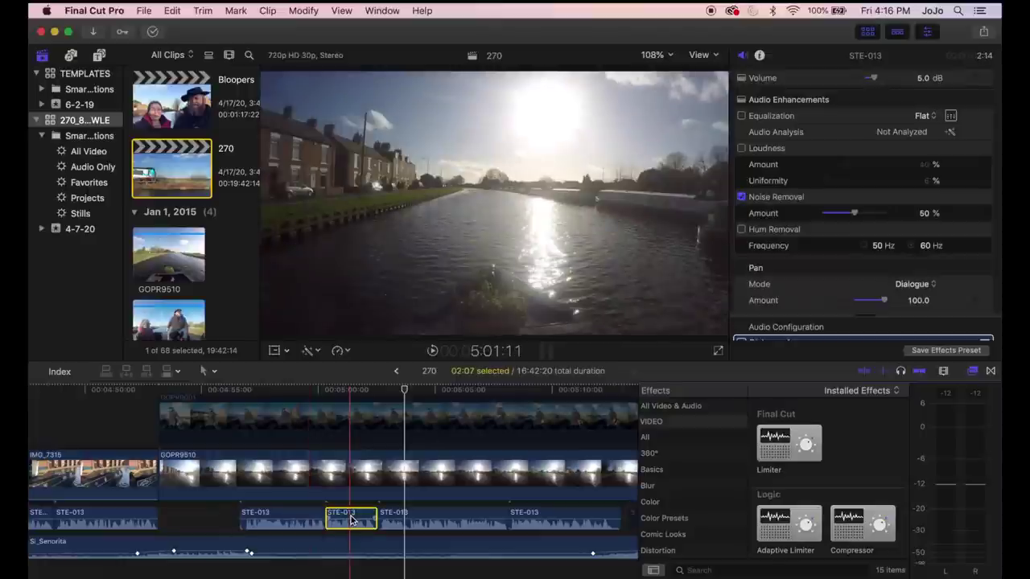
click(304, 515)
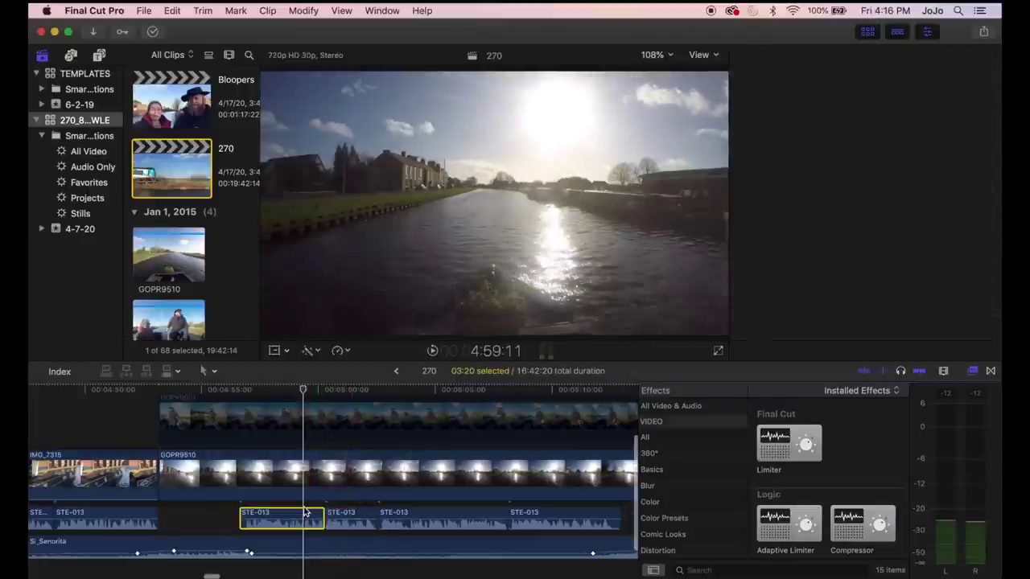
key(super+minus)
key(super+minus)
key(super+minus)
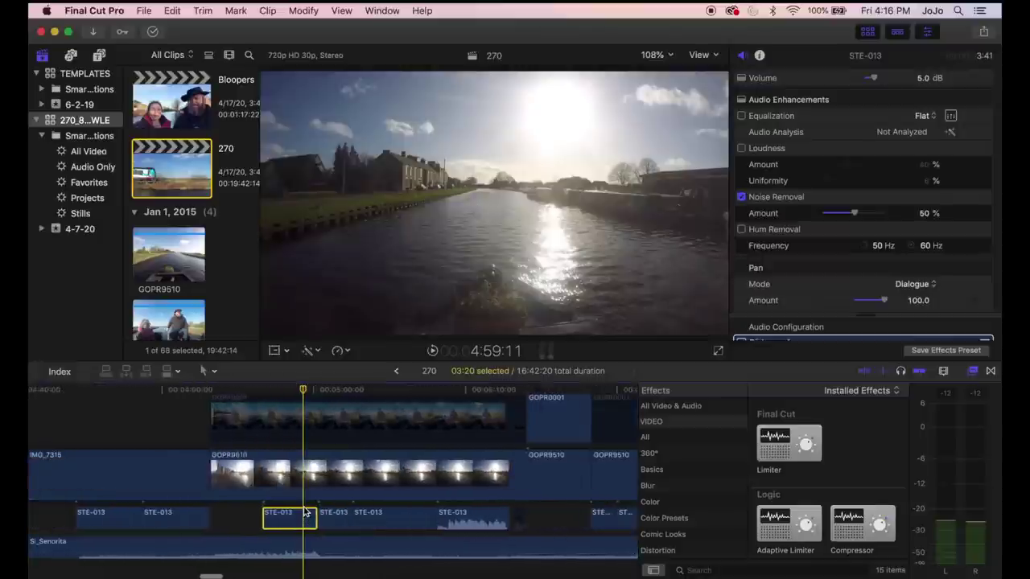
key(super+minus)
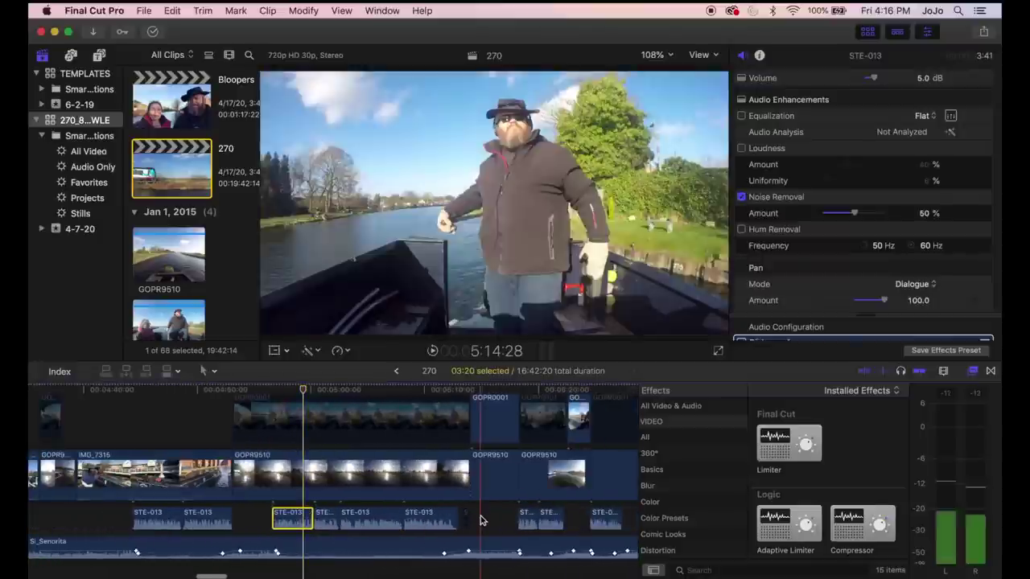
key(super+minus)
key(super+minus)
key(super+minus)
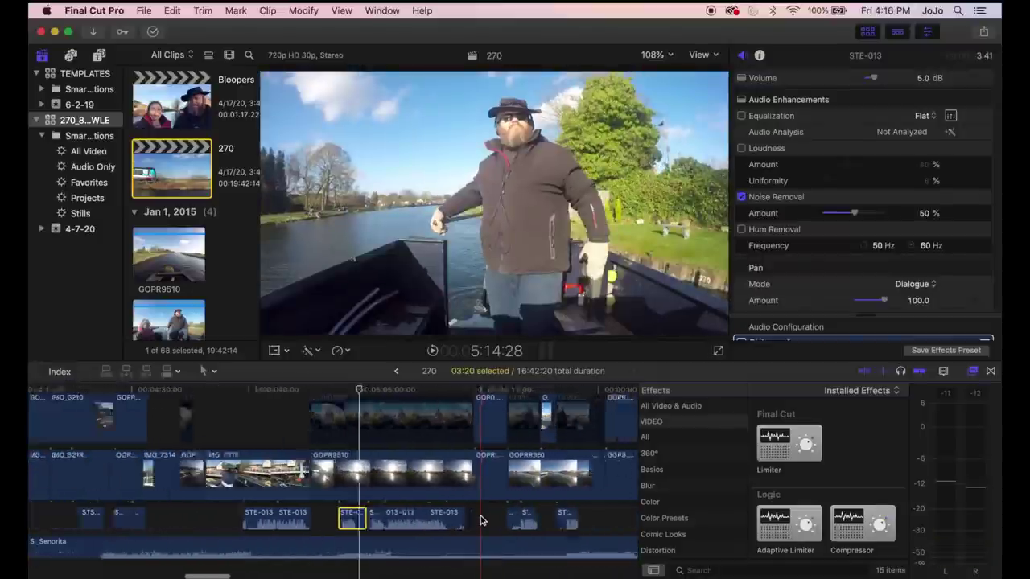
key(super+equal)
key(super+equal)
key(super+equal)
key(super+equal)
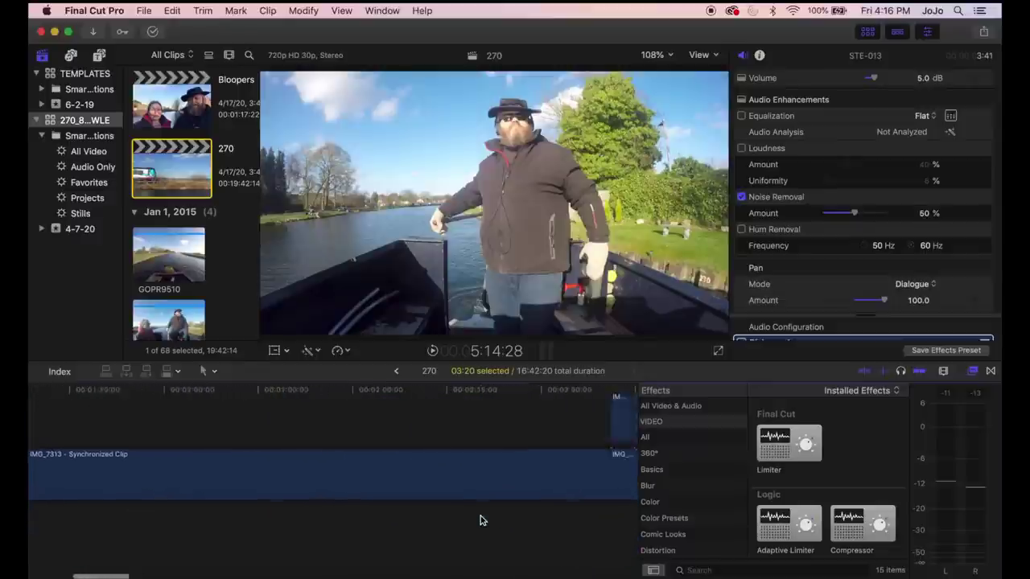
Apply fades to the STE-013 voice-over clips and the Si_Senorita music clips across the timeline
scroll(479, 521, left, 10)
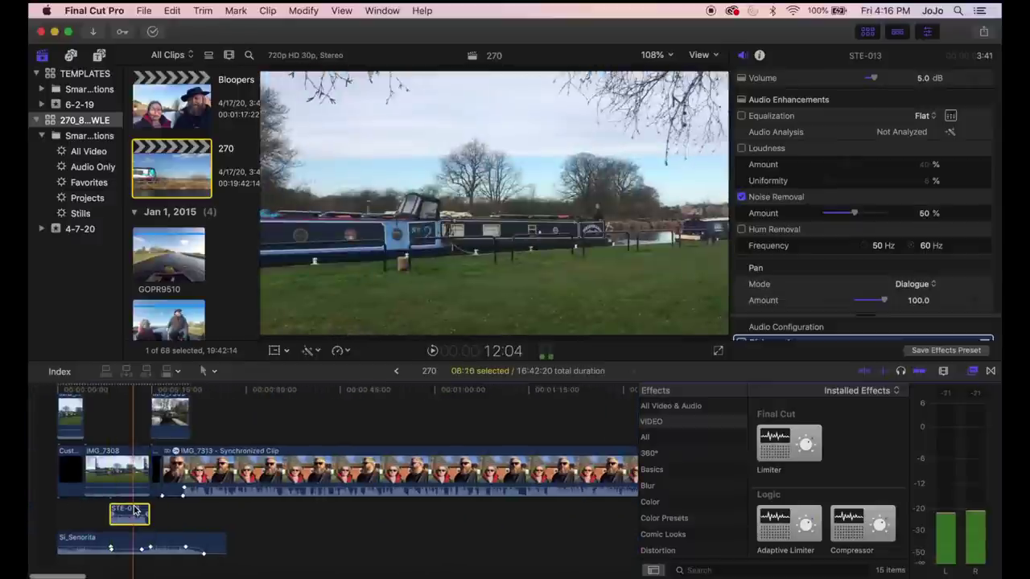
scroll(137, 510, right, 15)
scroll(132, 510, left, 10)
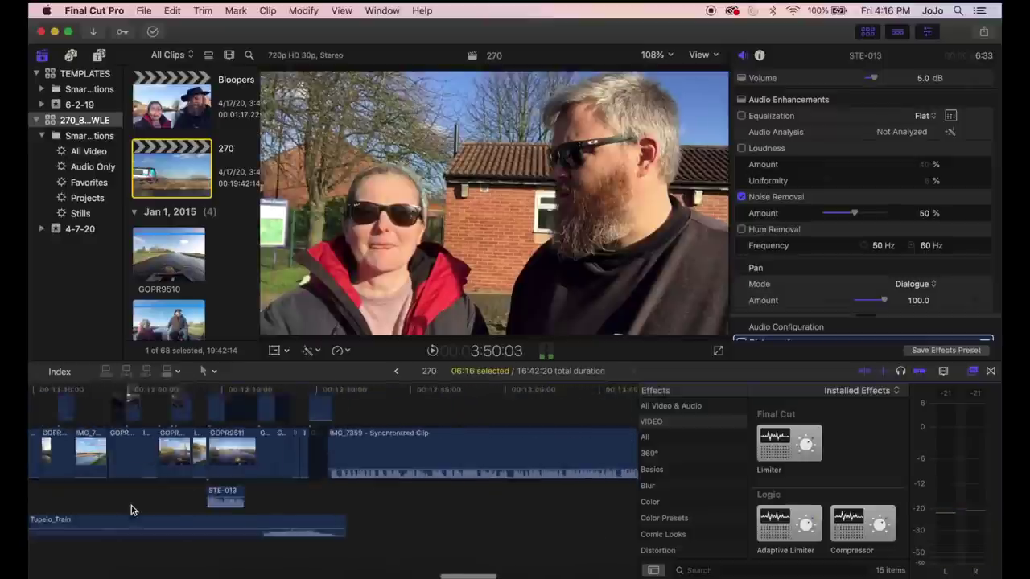
scroll(237, 499, left, 8)
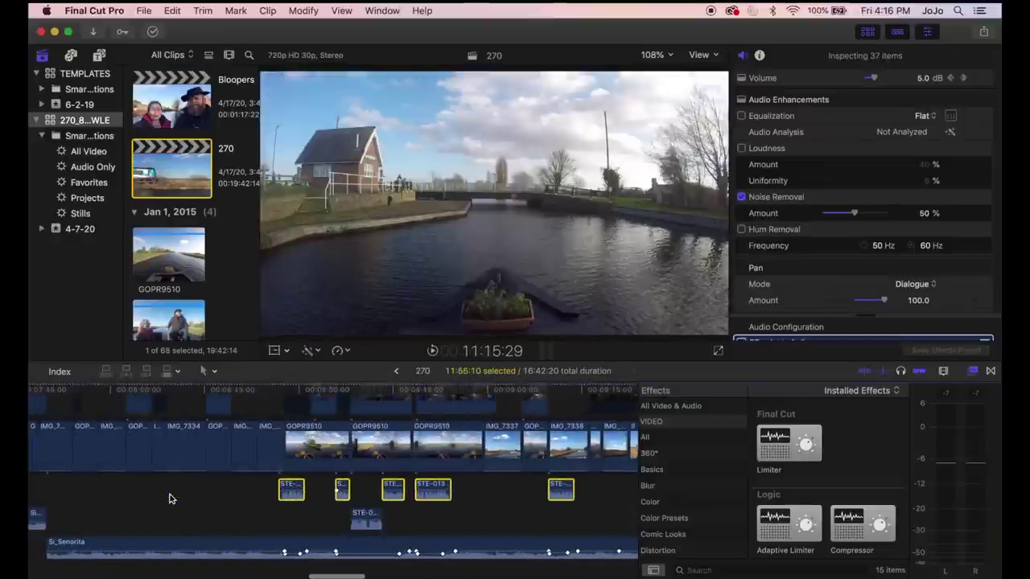
scroll(266, 511, left, 5)
scroll(366, 519, left, 15)
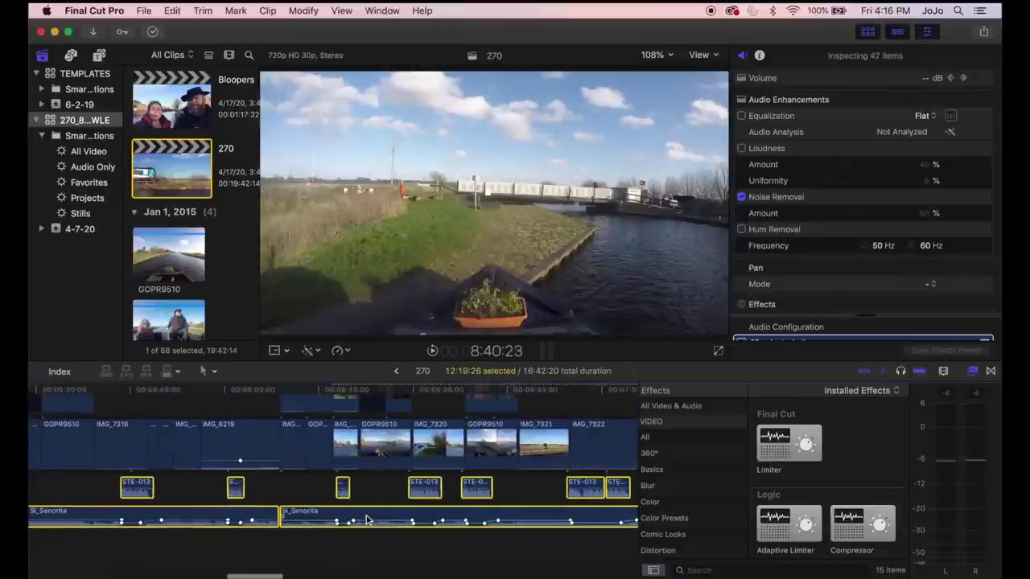
scroll(366, 520, left, 15)
scroll(366, 520, left, 15)
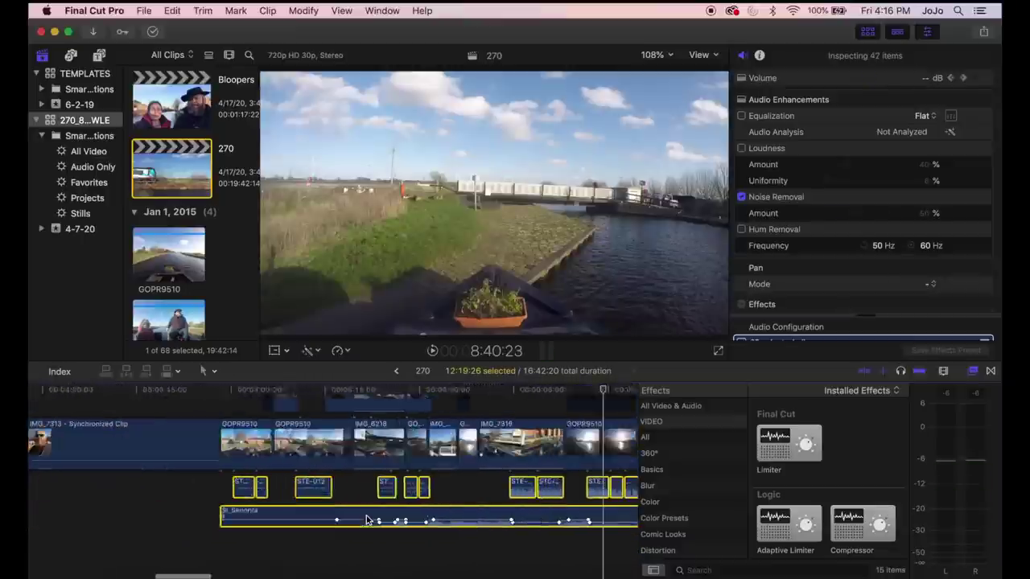
scroll(366, 520, right, 15)
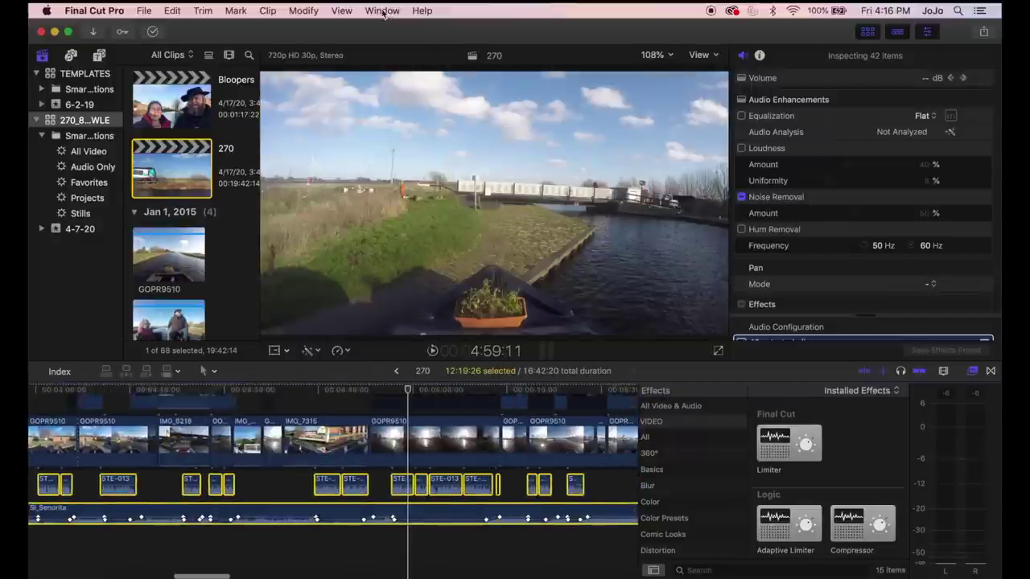
click(305, 10)
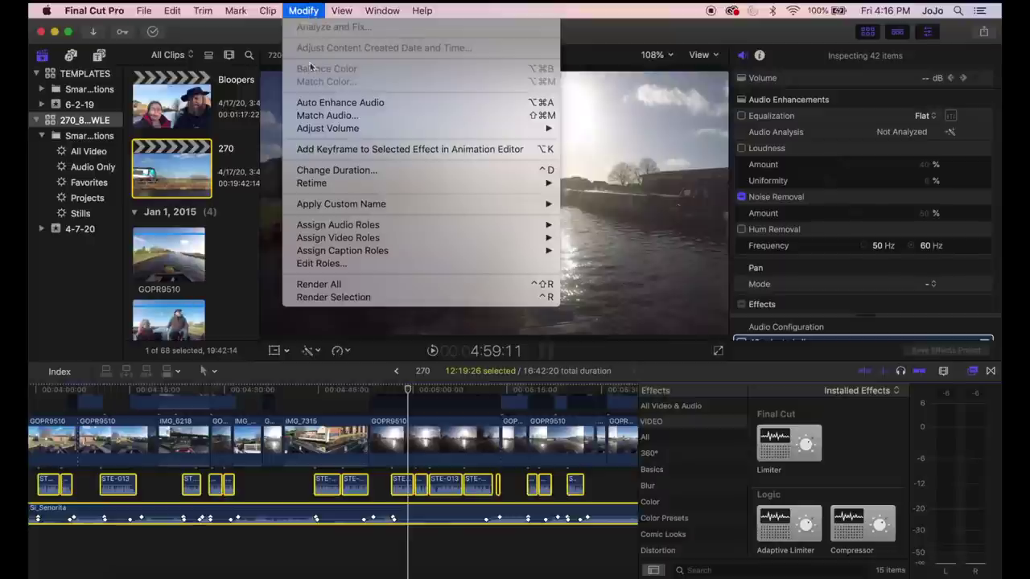
mouse_move(316, 134)
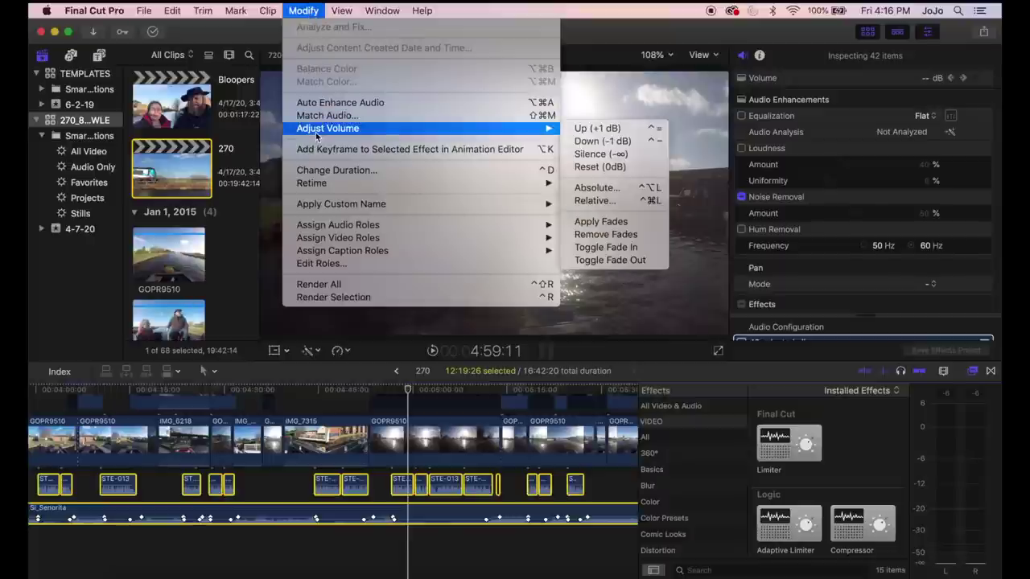
click(595, 223)
Inspect the fades at the join between the two STE-013 clips at 5:00:09 above the Si_Senorita clip
click(408, 538)
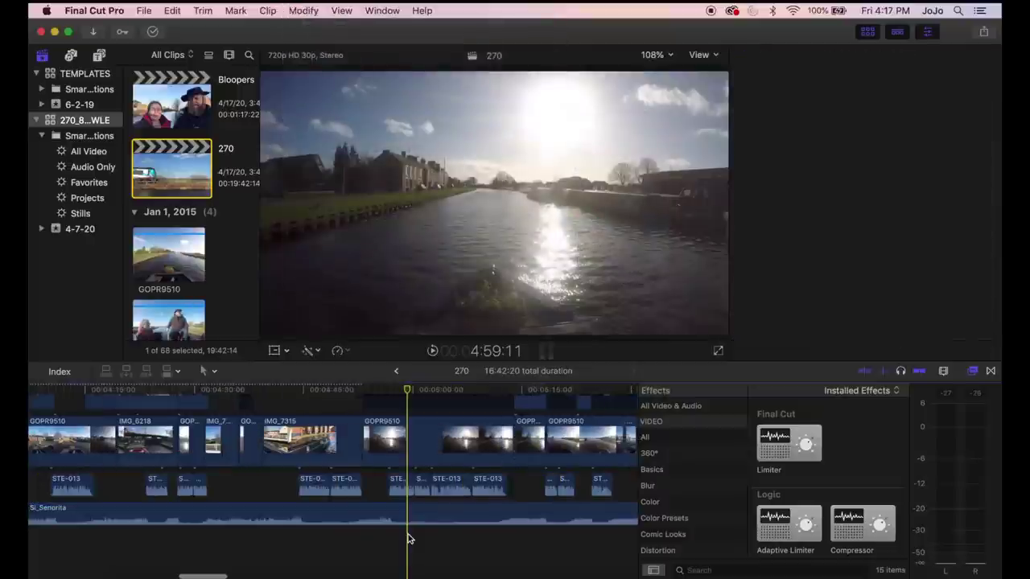
key(super+equal)
key(super+equal)
key(super+equal)
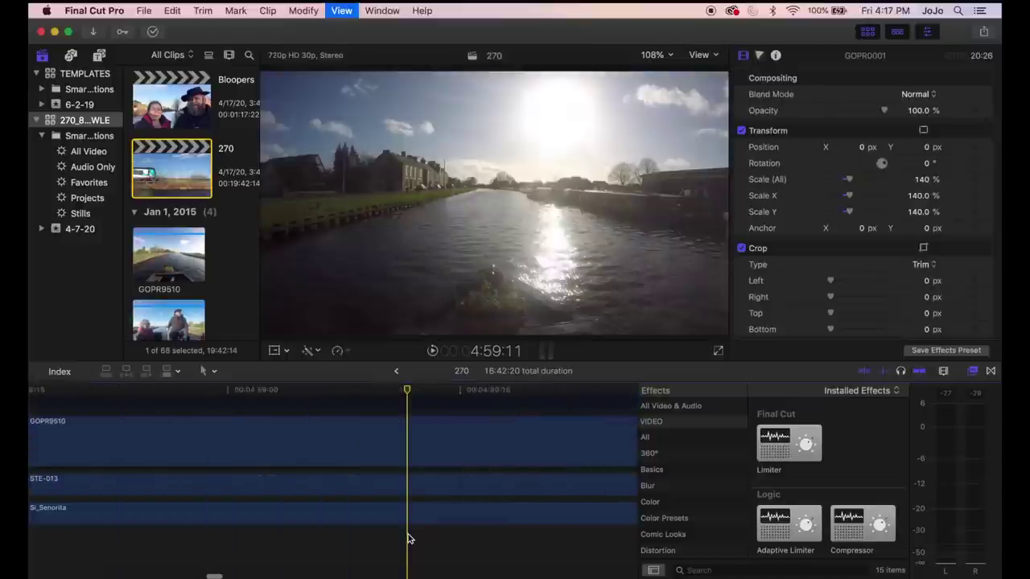
key(super+equal)
key(super+equal)
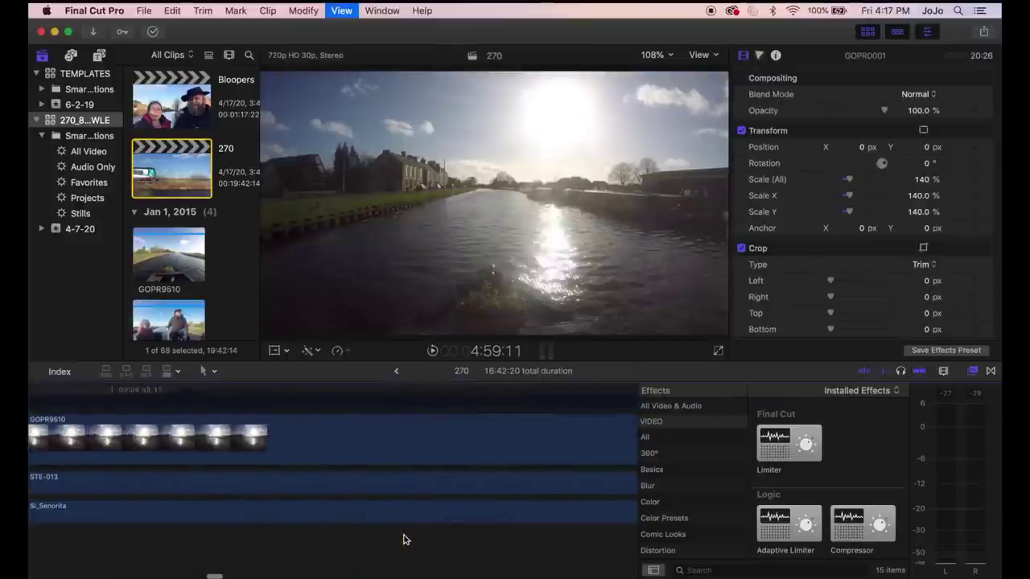
click(311, 504)
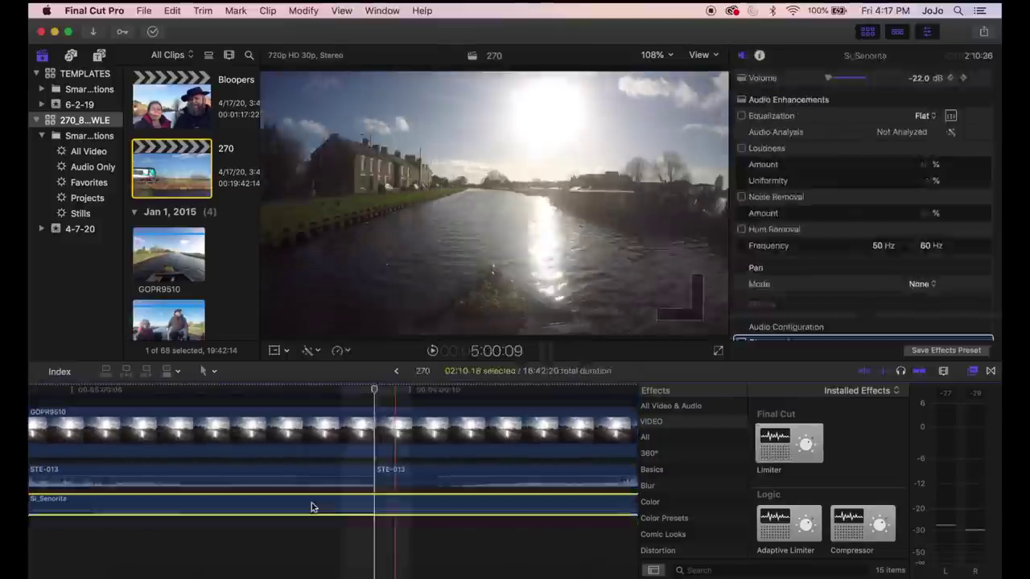
drag(271, 477, 334, 477)
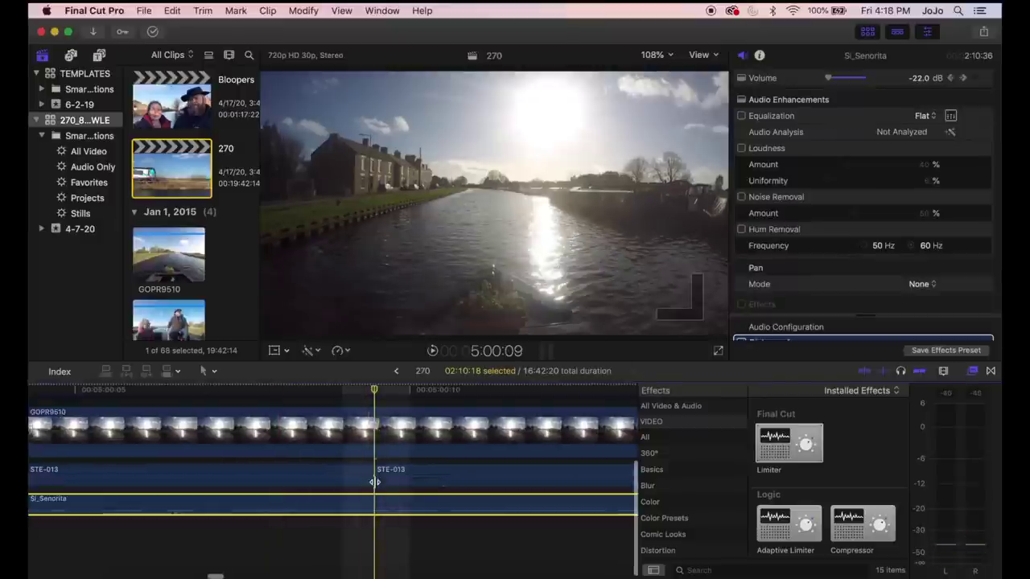
Place the playhead at the end of the 270 timeline, at 16:42:20 after the last IMG_7359 synchronized clip
key(super+minus)
key(super+minus)
key(super+minus)
key(super+minus)
key(super+minus)
key(super+minus)
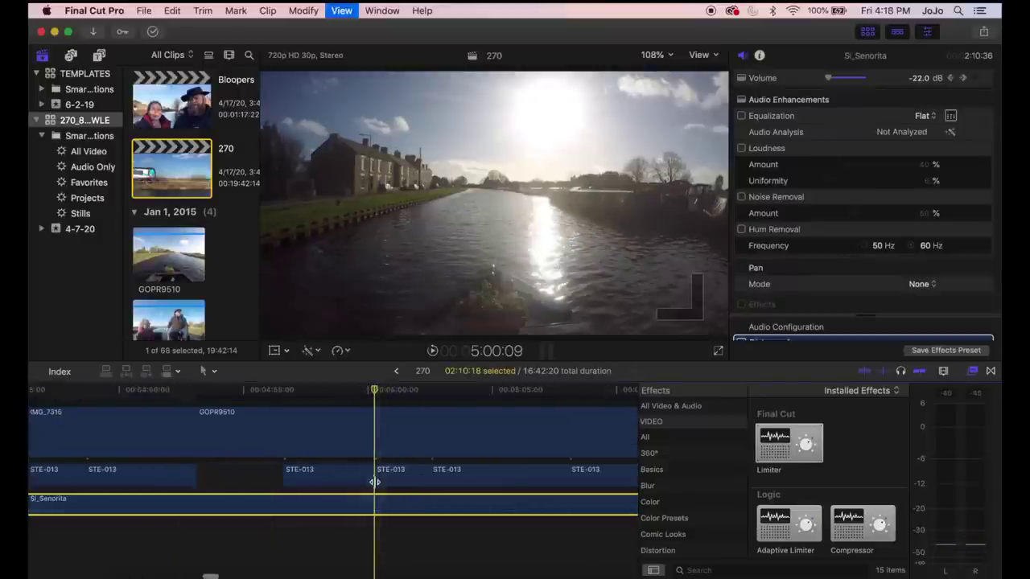
key(super+minus)
key(super+minus)
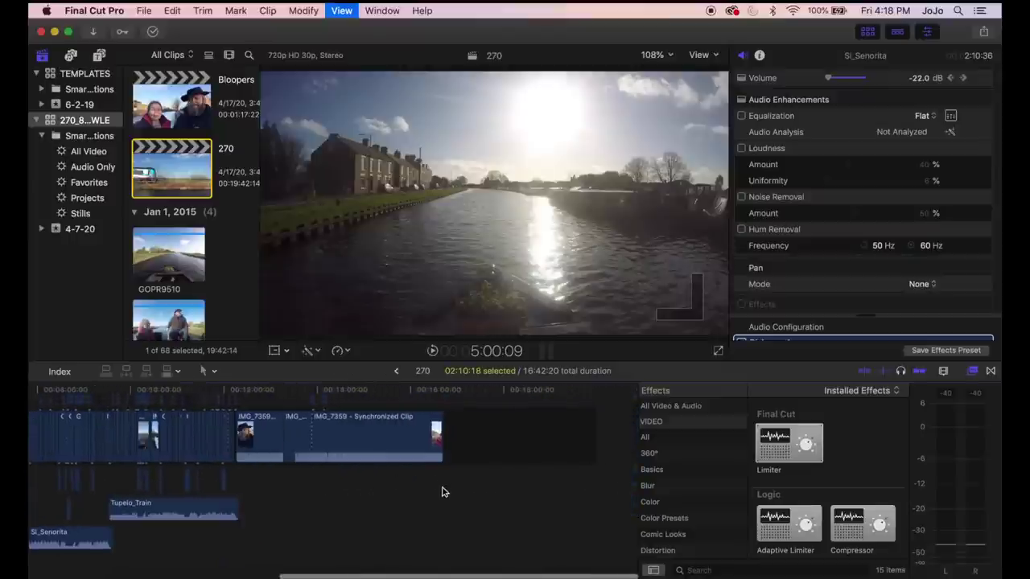
click(443, 491)
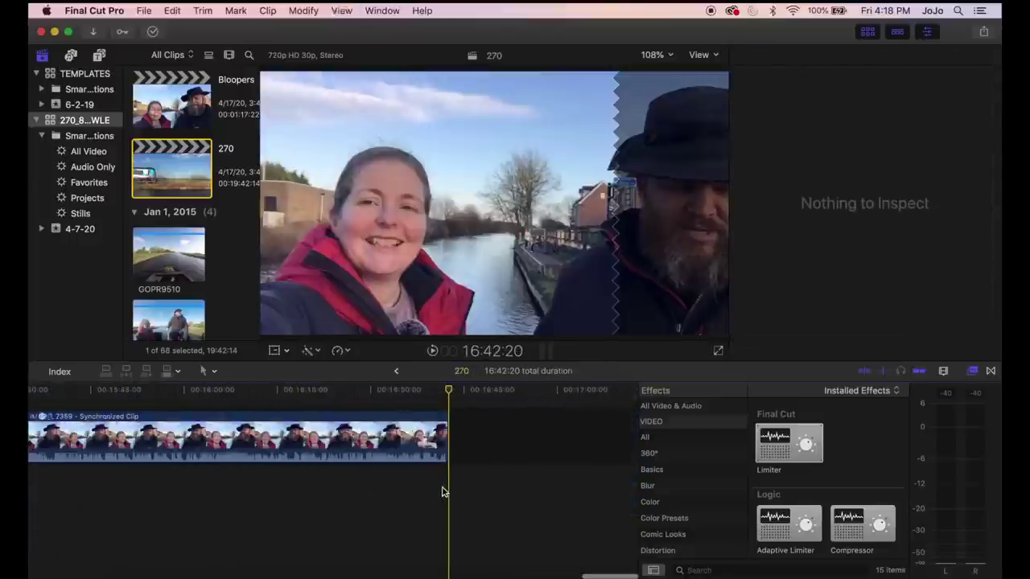
Open the V2 end credits project from the TEMPLATES library
click(78, 75)
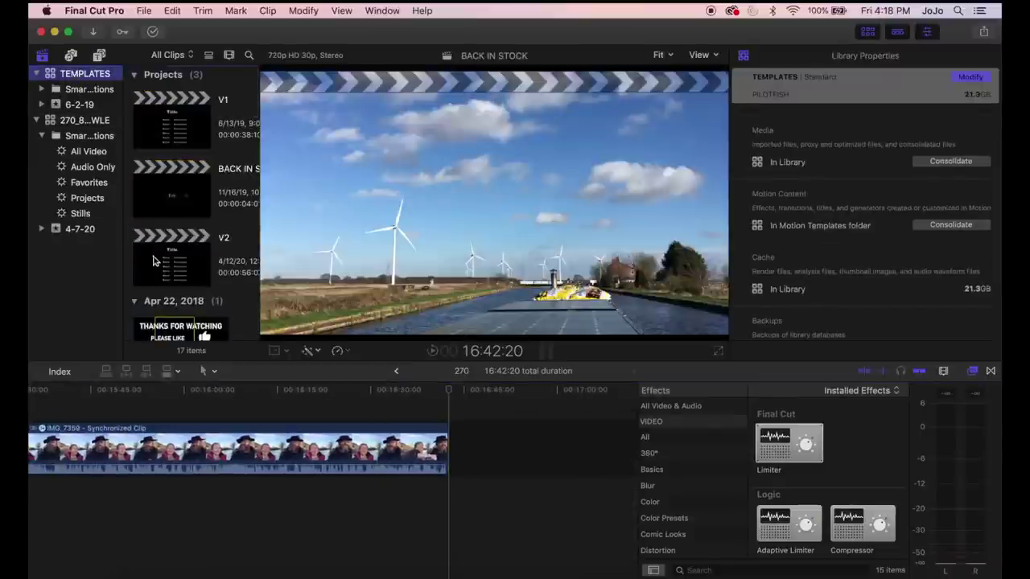
click(157, 264)
double_click(155, 266)
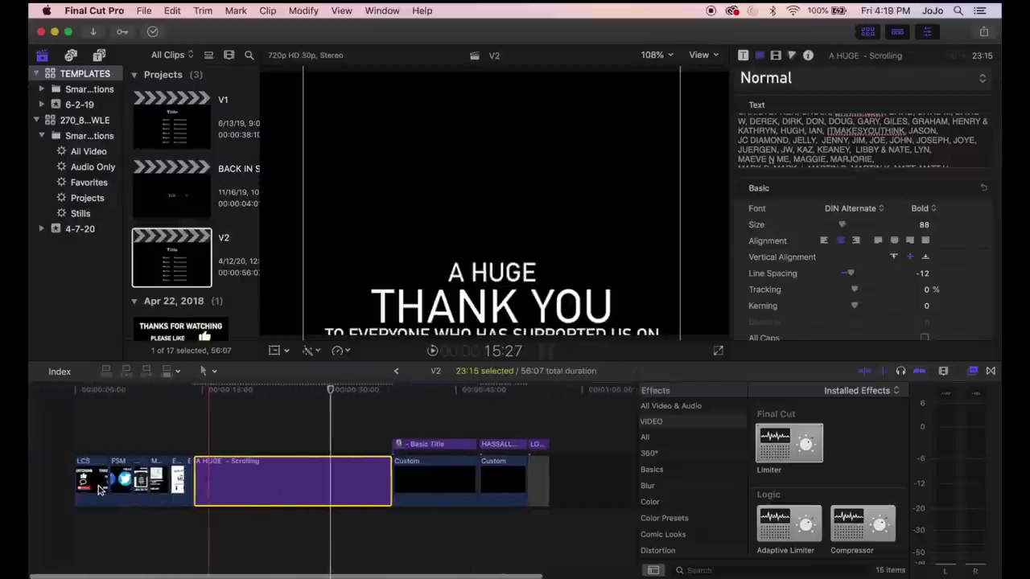